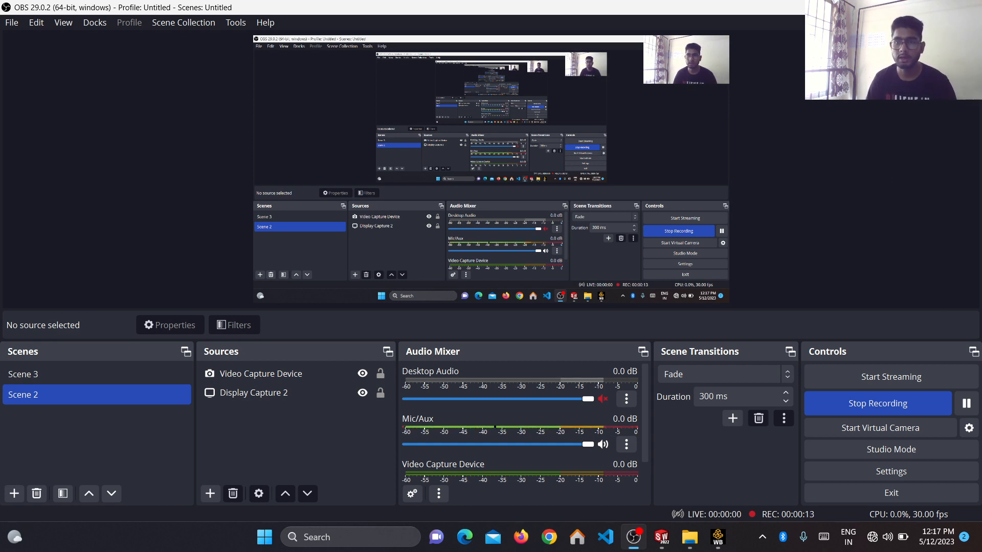
Clear the recording and file windows off the screen and switch to the empty part in SOLIDWORKS.
click(908, 7)
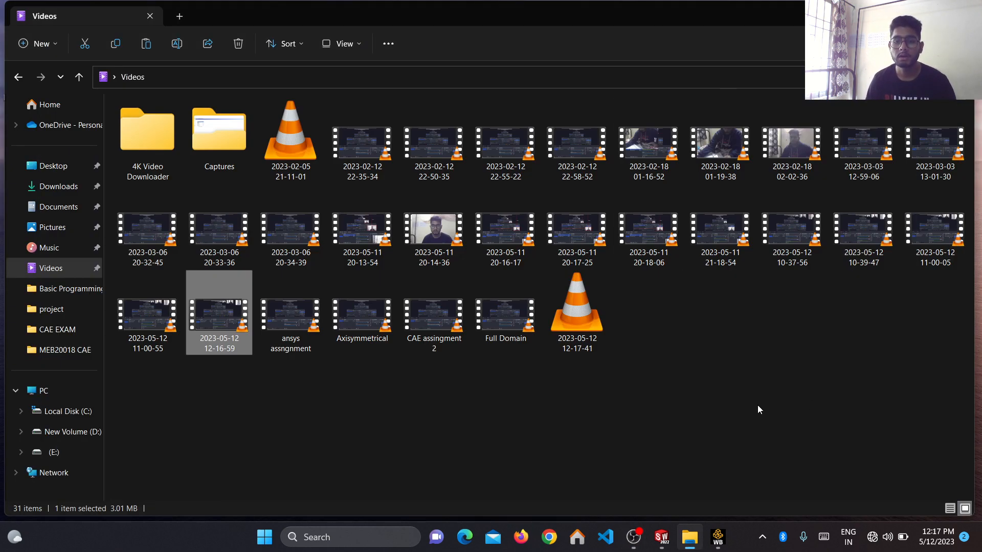
click(959, 12)
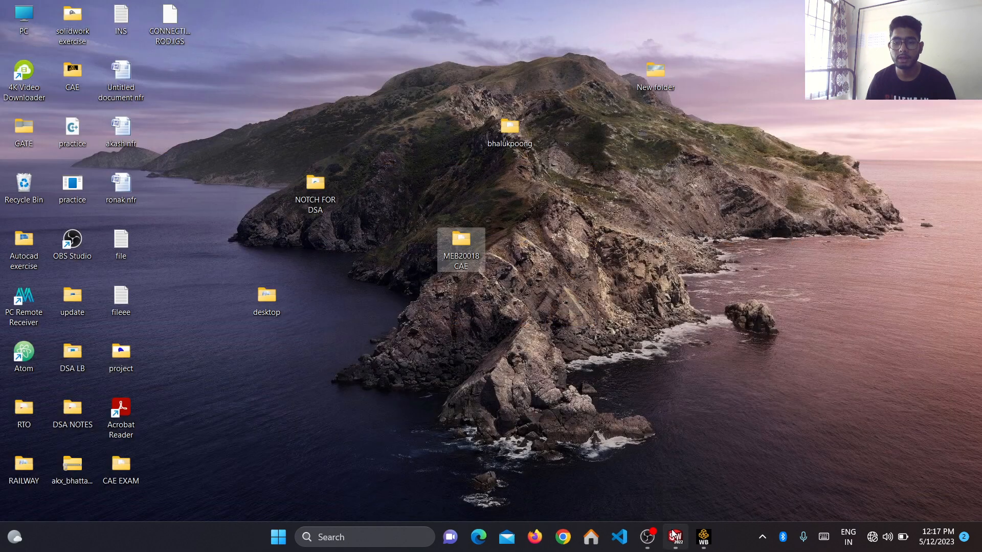
mouse_move(675, 541)
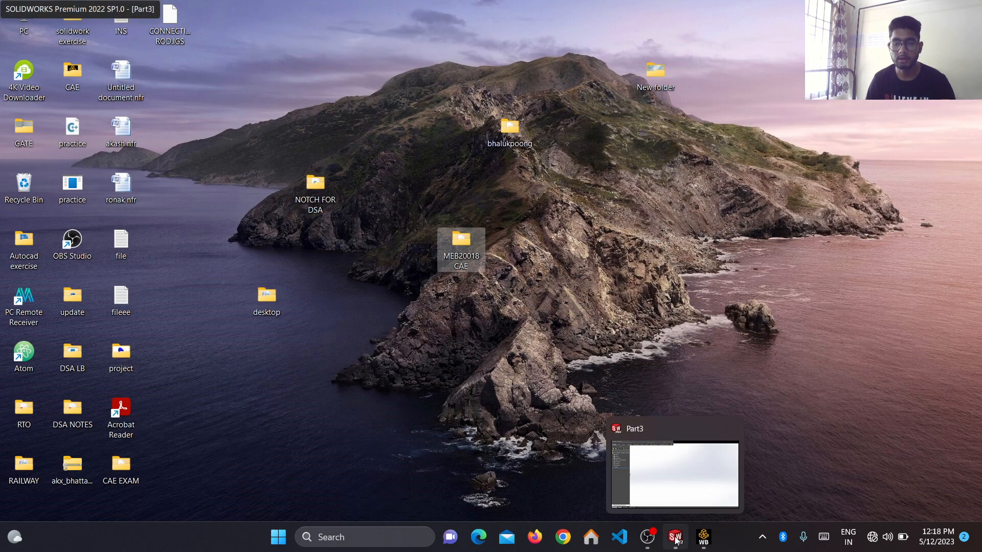
click(676, 540)
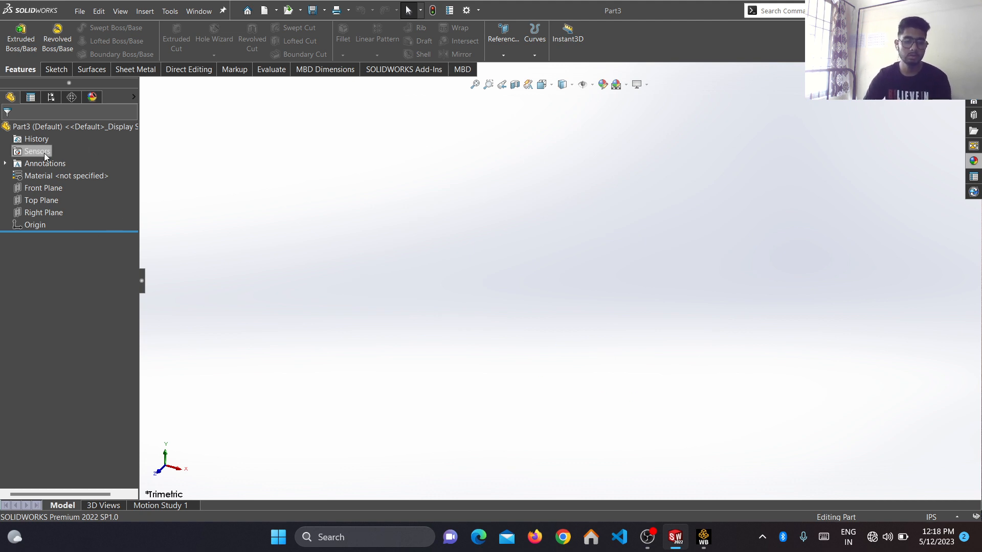
Start a new sketch on the Front Plane.
click(53, 70)
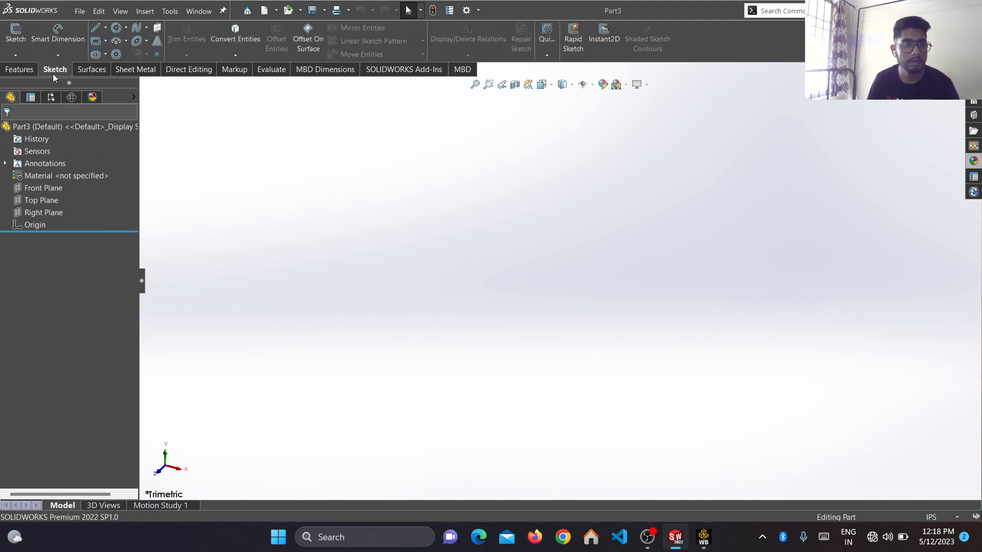
click(20, 35)
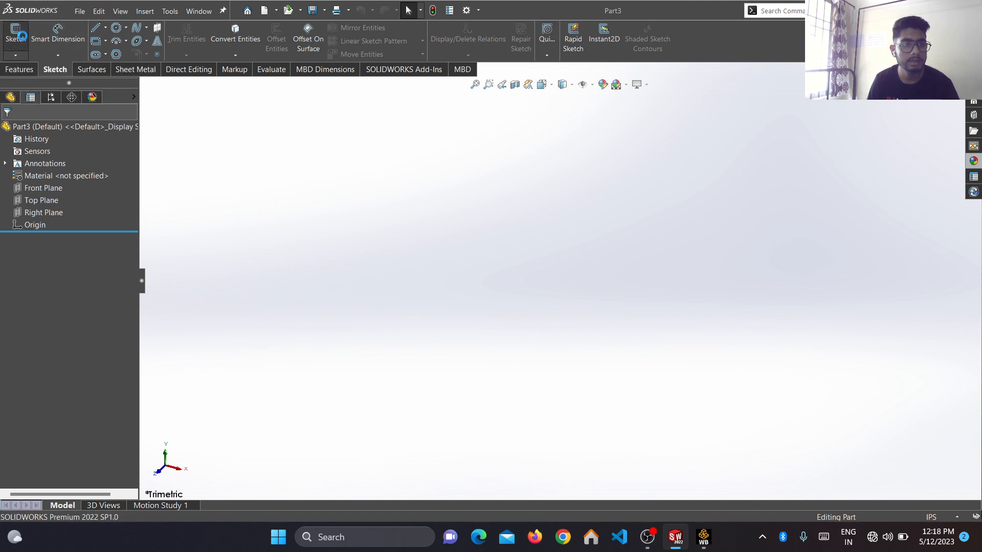
click(413, 161)
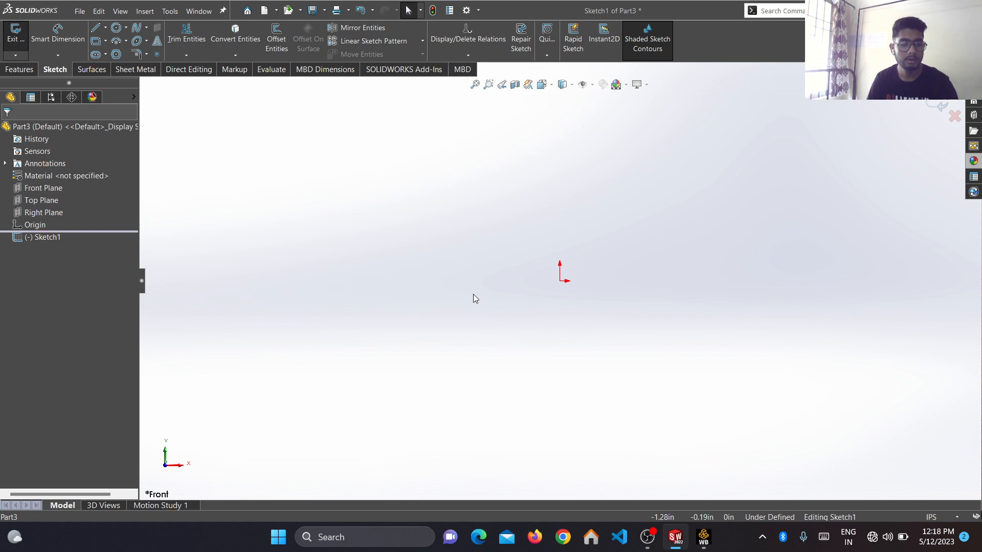
Sketch two concentric circles centred on the origin, the outer one about 2.5 in in diameter.
click(117, 28)
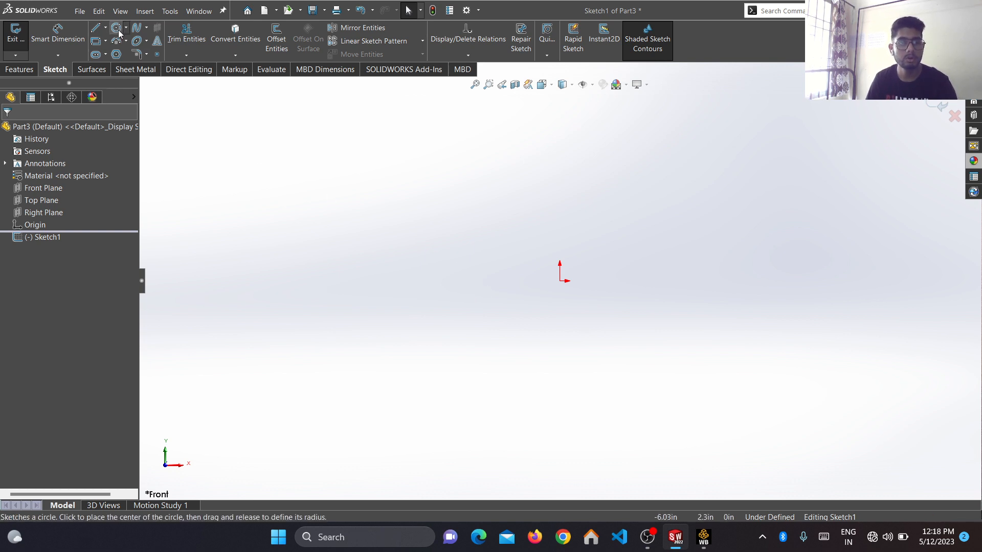
drag(560, 281, 626, 313)
drag(560, 280, 638, 324)
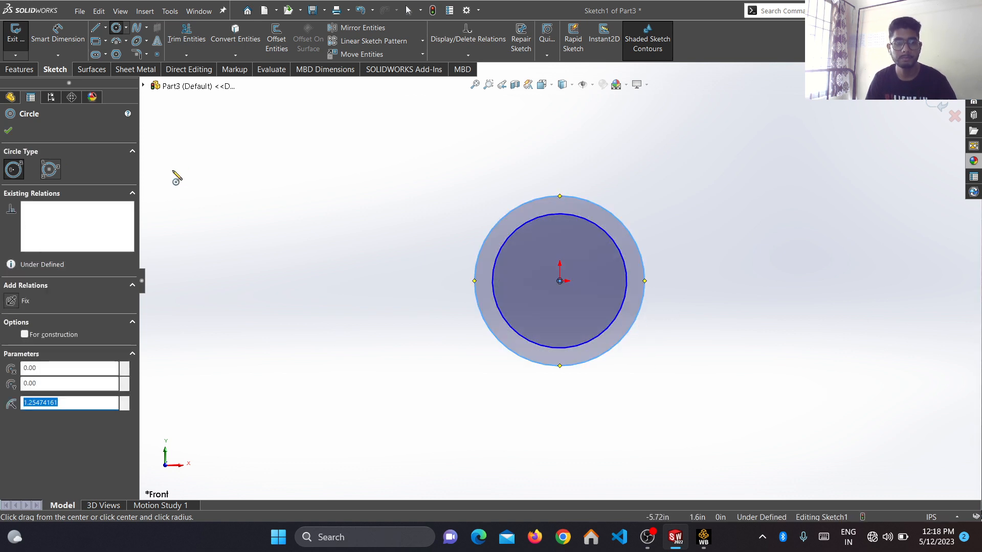
Dimension the outer circle at the origin to a diameter of 45 in.
click(54, 41)
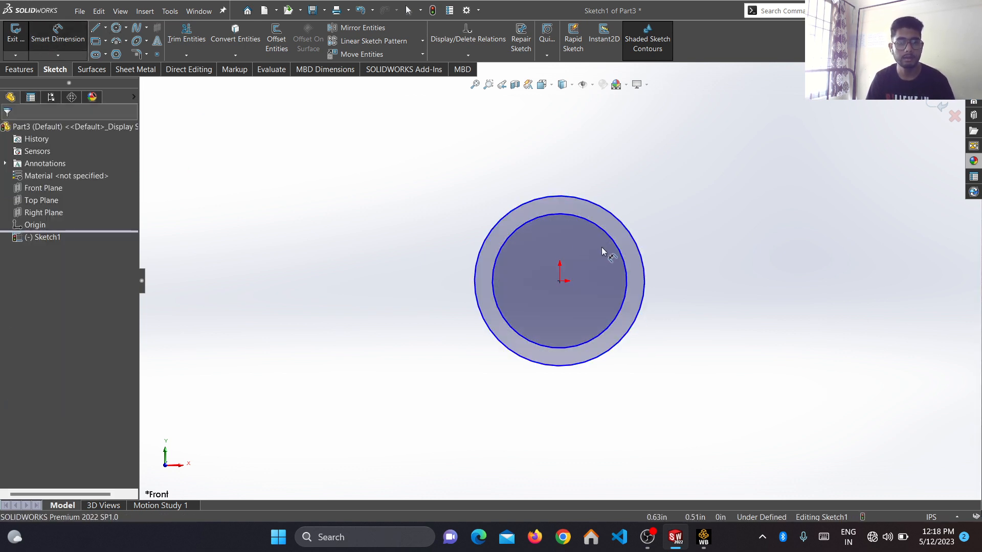
click(634, 242)
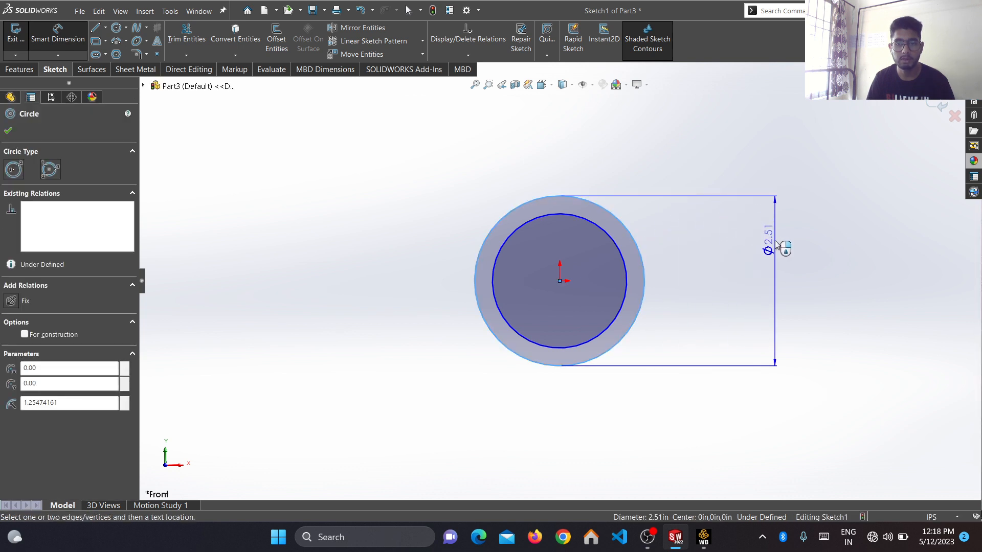
click(775, 244)
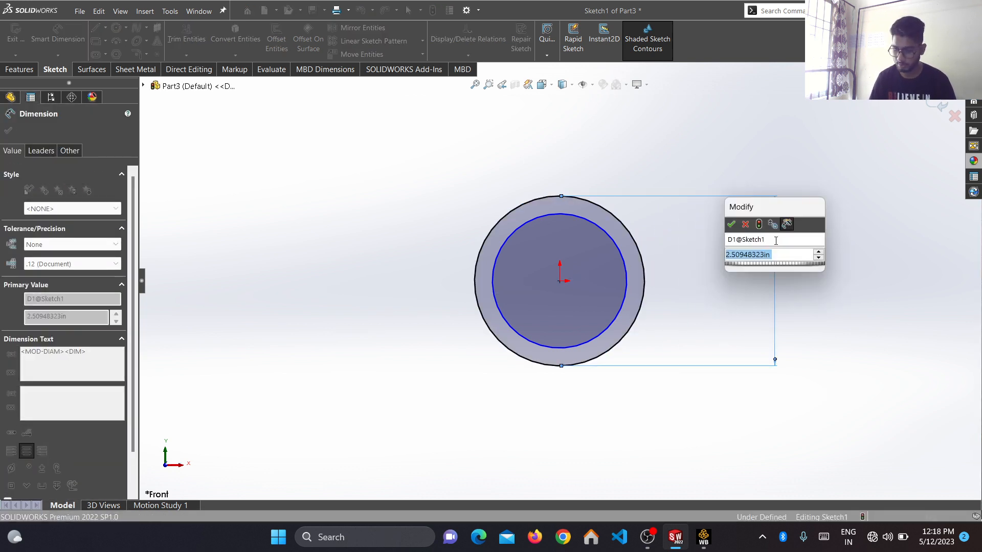
text(45)
key(Return)
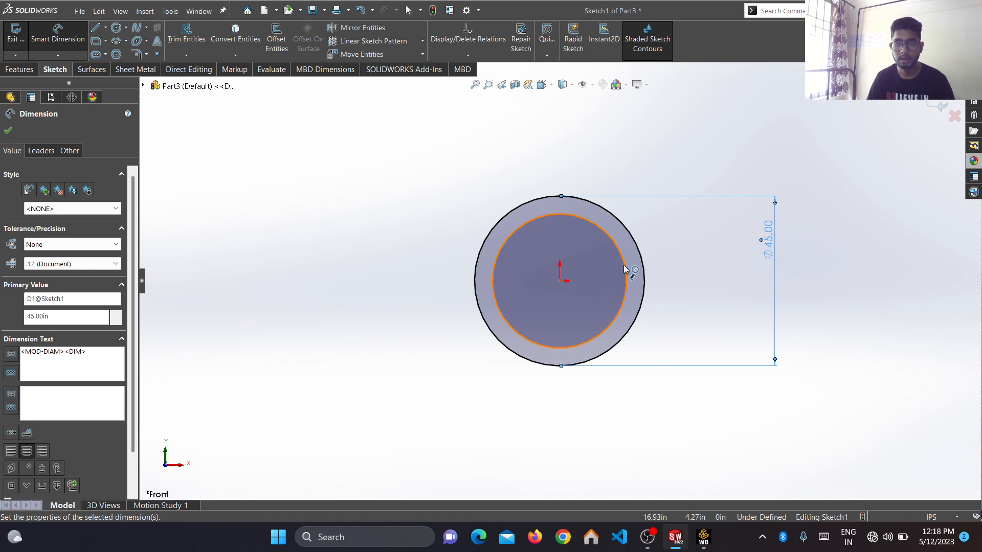
Dimension the inner circle at the origin to a diameter of 33 in and finish dimensioning.
click(625, 270)
click(828, 260)
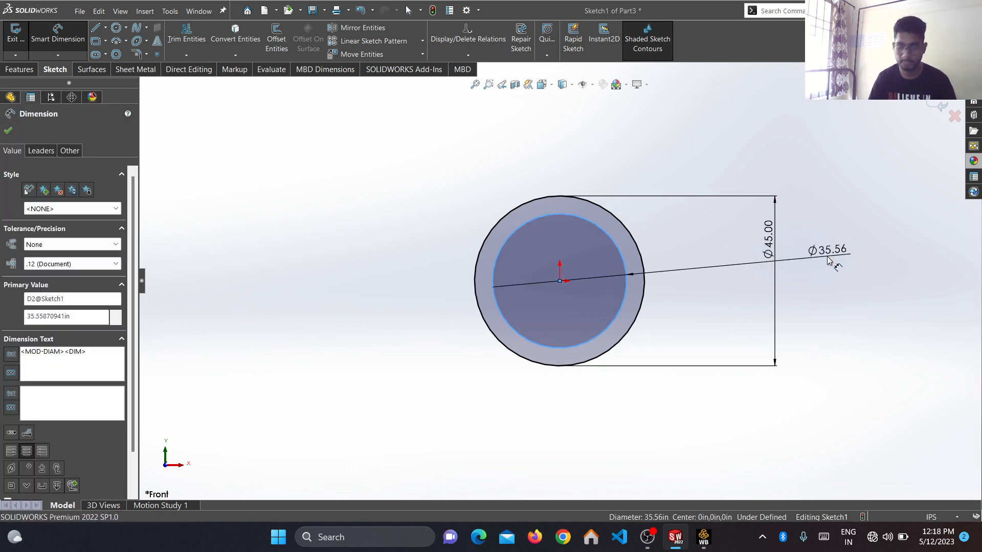
text(33)
key(Return)
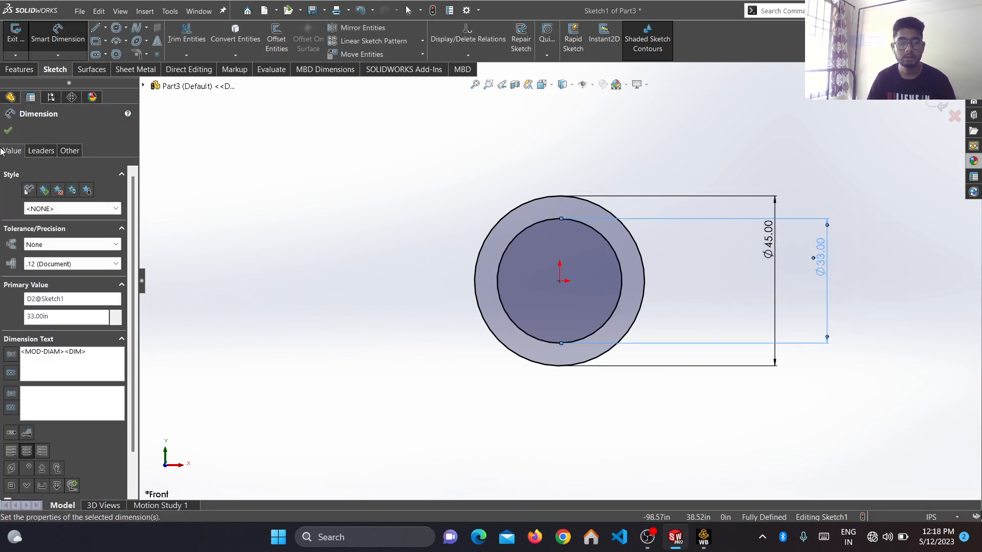
click(8, 131)
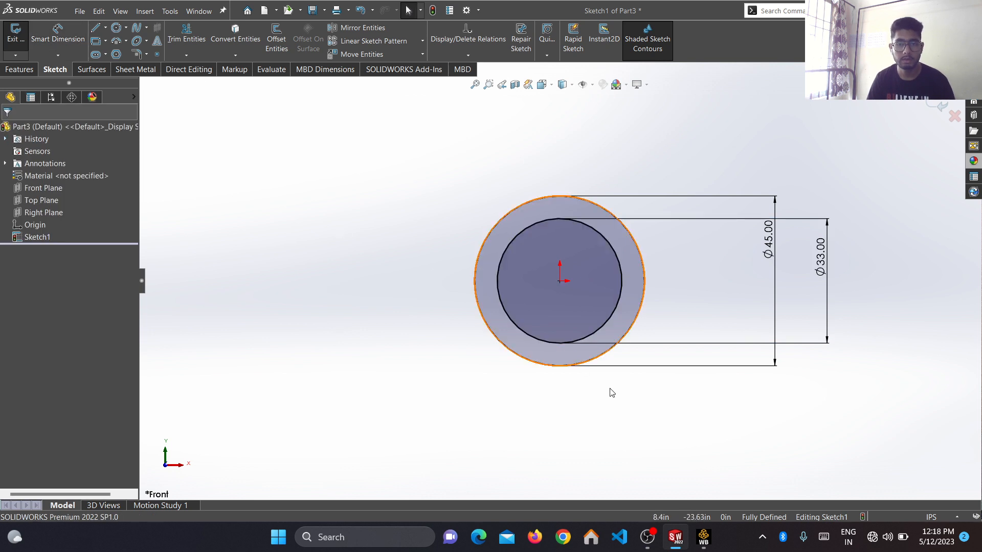
Sketch two concentric circles about 55 in and 72 in in diameter, centred about 97 in directly below the origin.
scroll(622, 399, down, 2)
scroll(622, 398, up, 5)
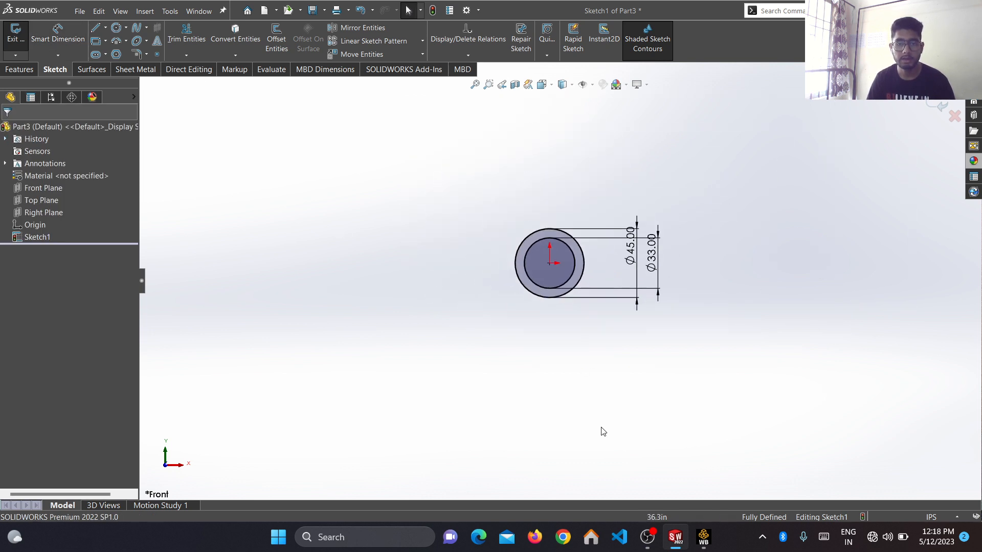
scroll(603, 430, down, 2)
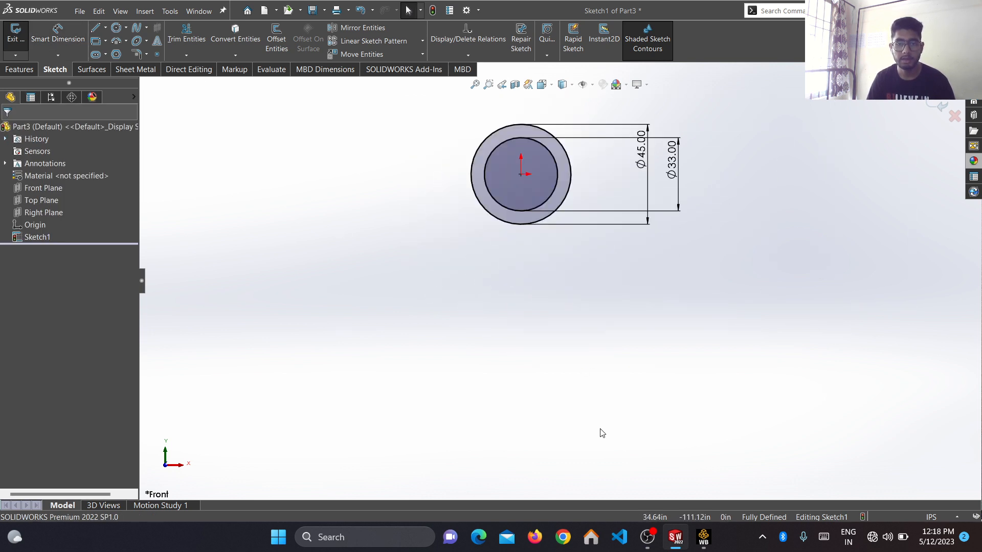
click(118, 29)
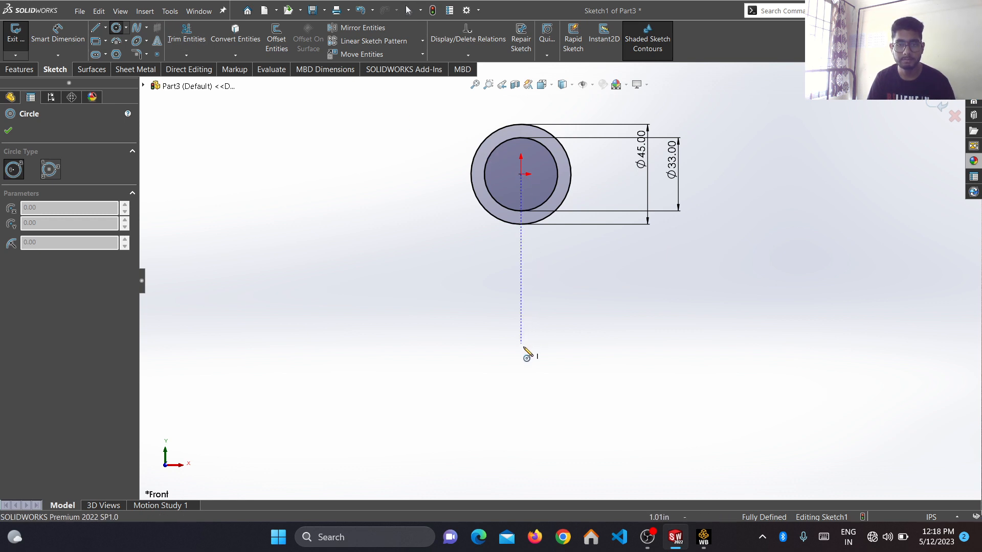
click(521, 390)
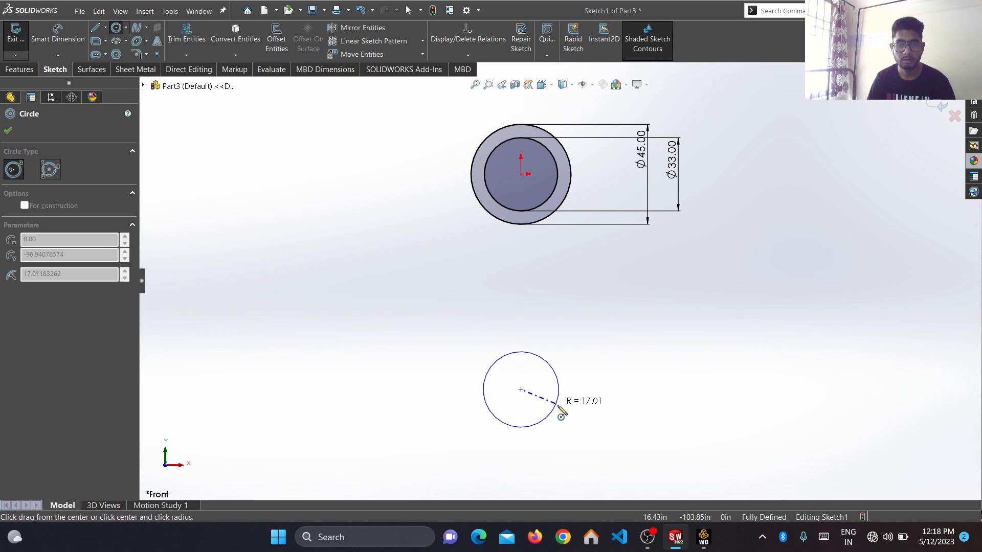
click(569, 427)
click(521, 390)
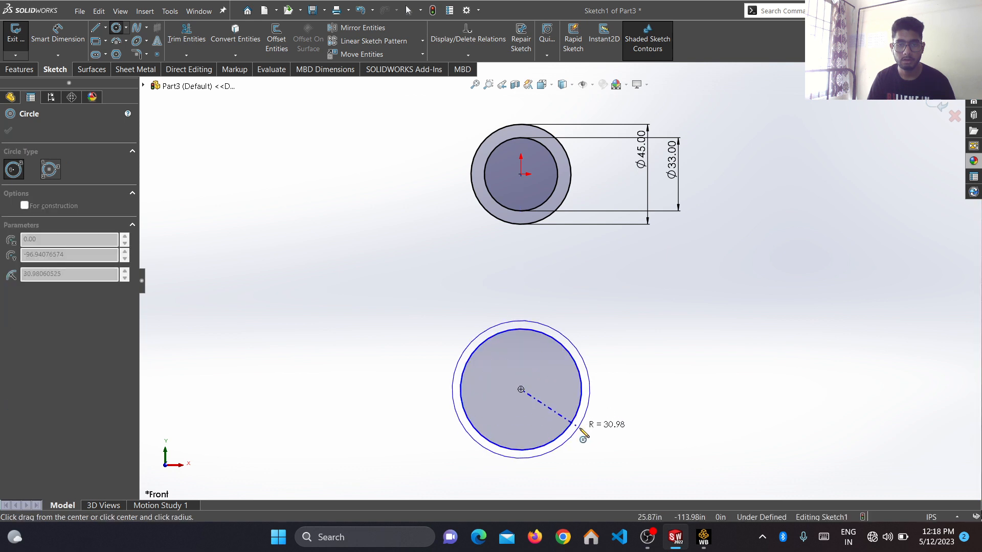
click(589, 436)
Dimension the outer circle of the lower pair to a diameter of 72 in.
click(66, 41)
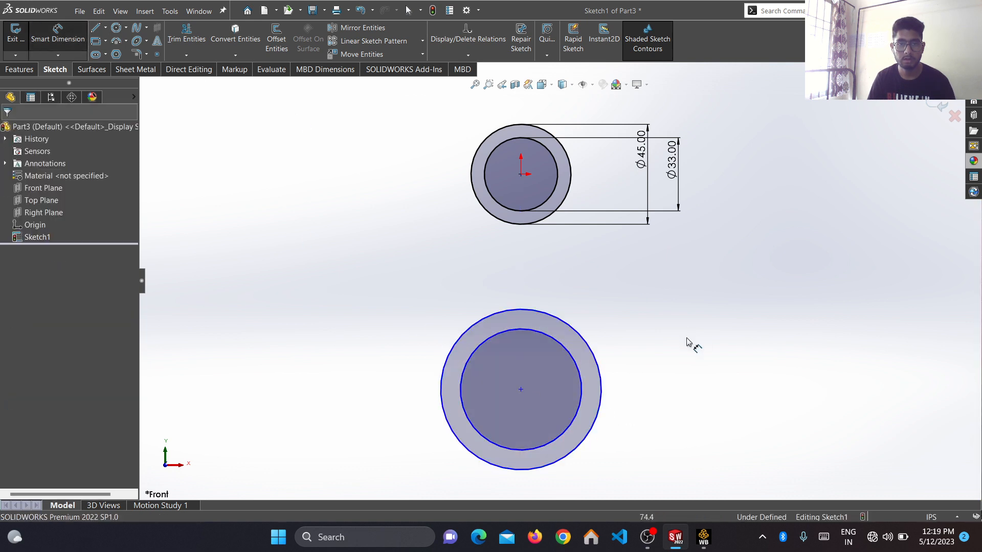
click(597, 366)
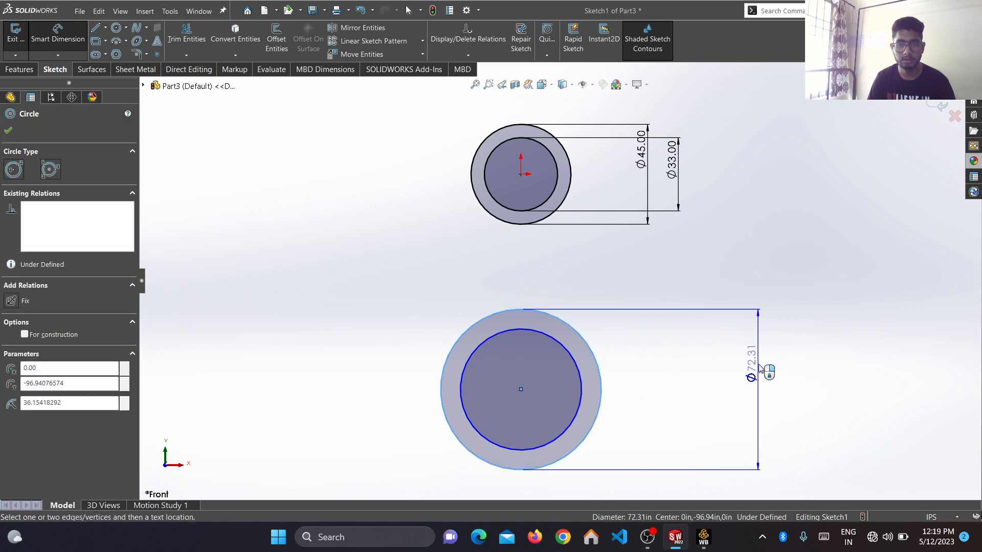
click(776, 370)
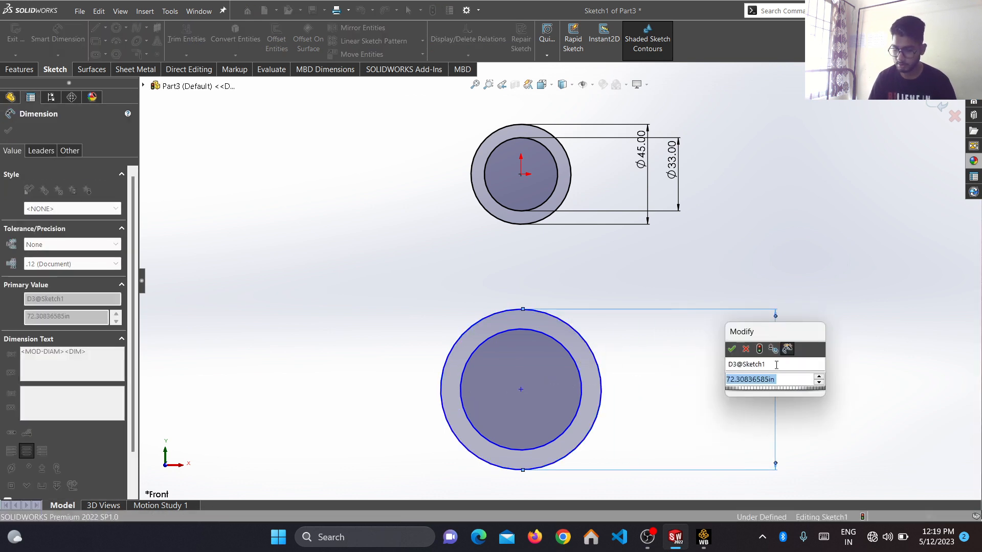
text(72)
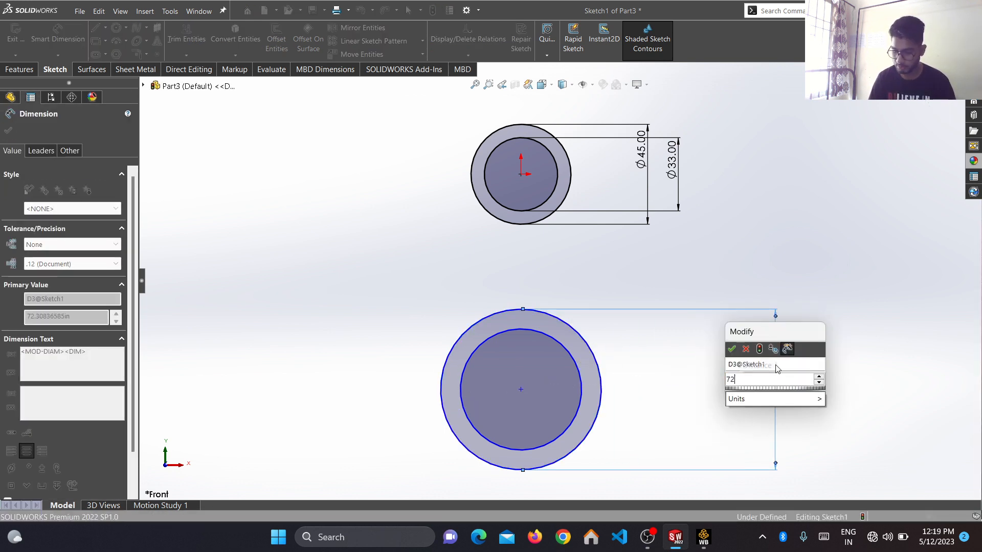
key(Return)
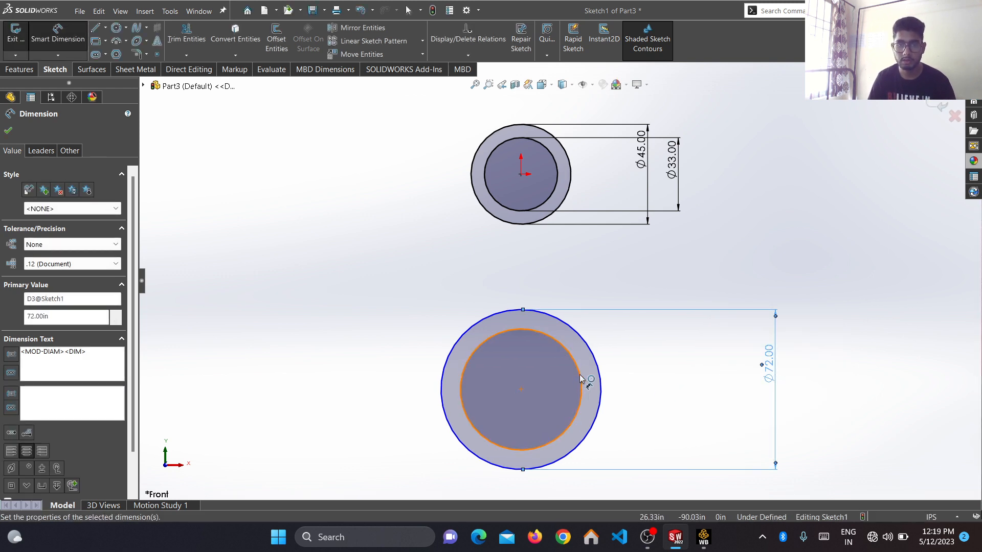
Dimension the inner circle of the lower pair to a diameter of 54 in and finish dimensioning.
click(582, 385)
click(708, 377)
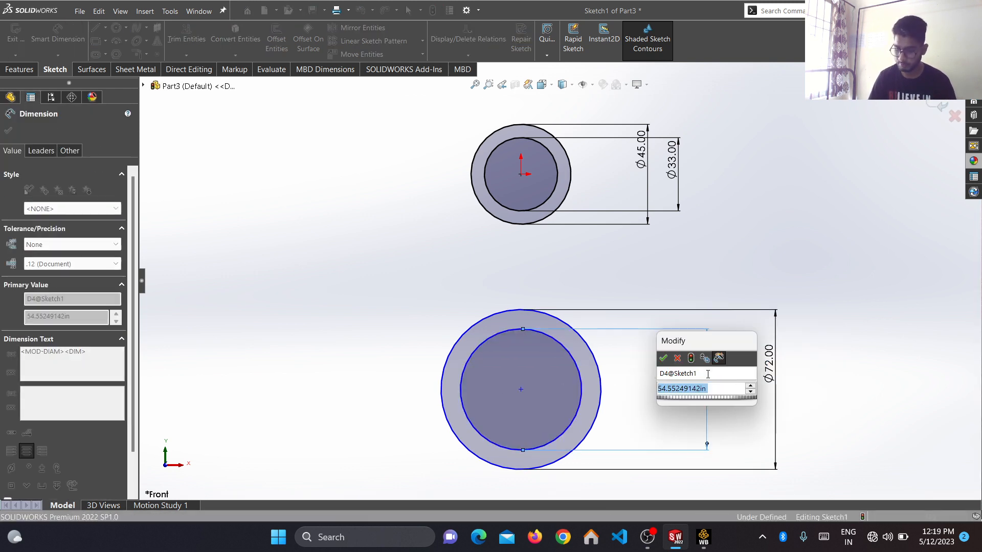
text(54)
key(Return)
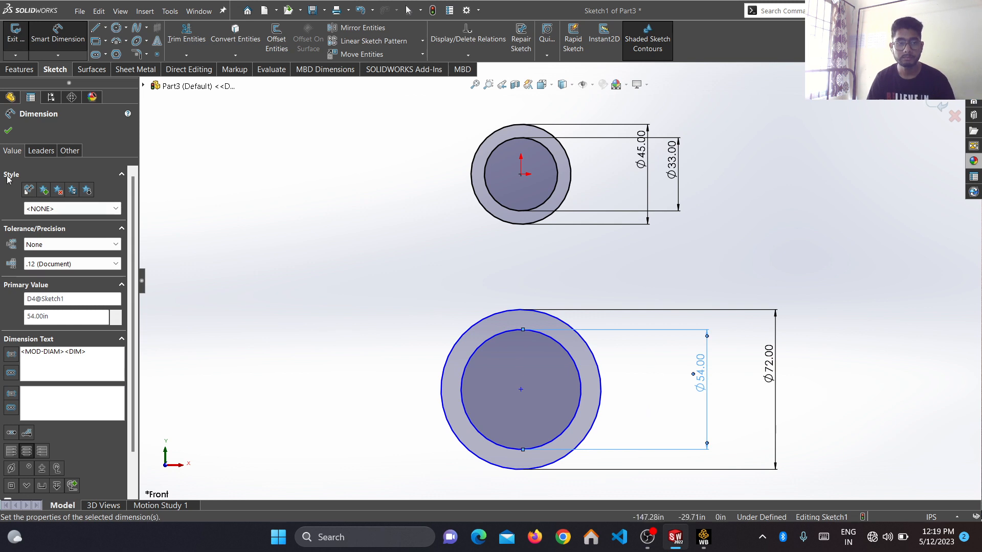
click(9, 129)
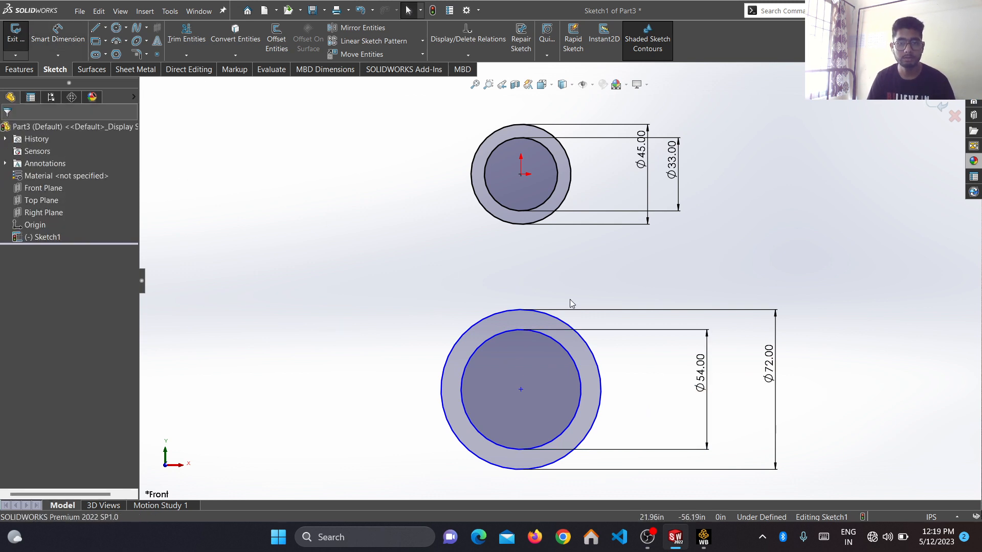
Draw a vertical centerline from the origin to the centre of the lower circles.
click(115, 28)
click(105, 28)
click(123, 50)
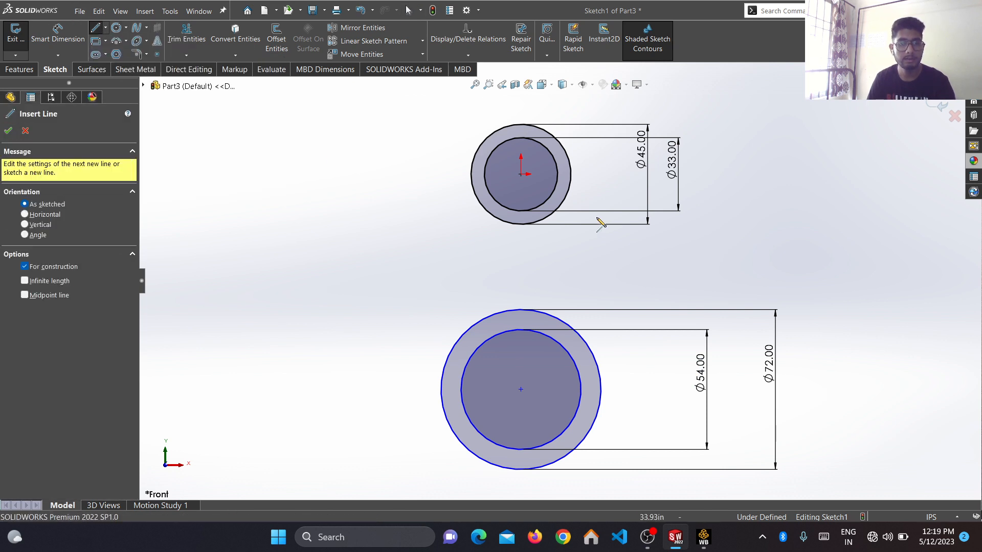
click(521, 174)
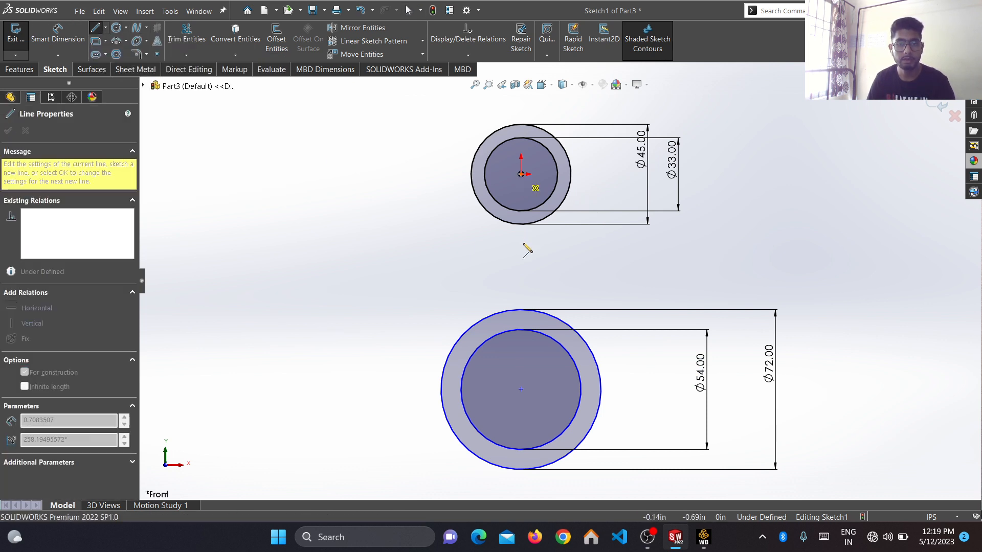
click(521, 390)
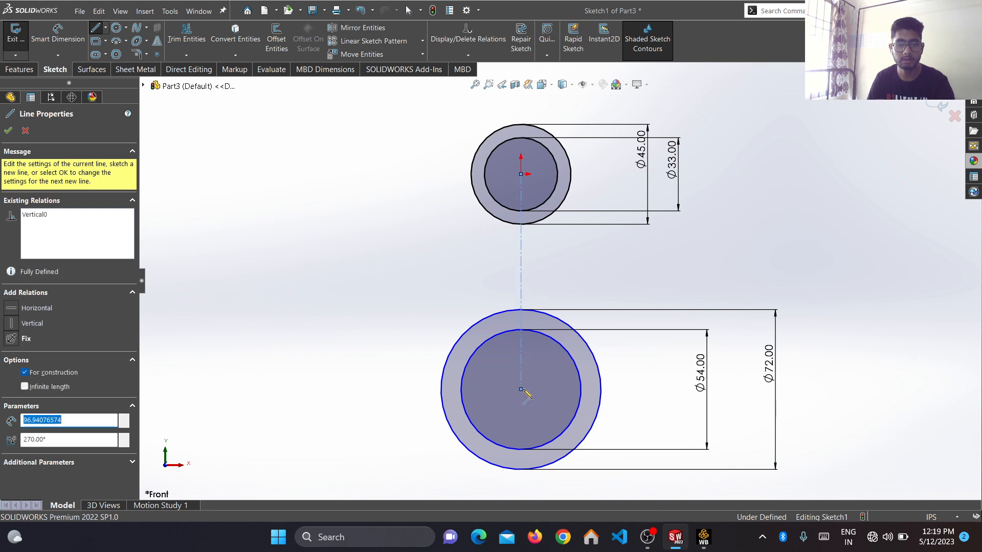
key(Escape)
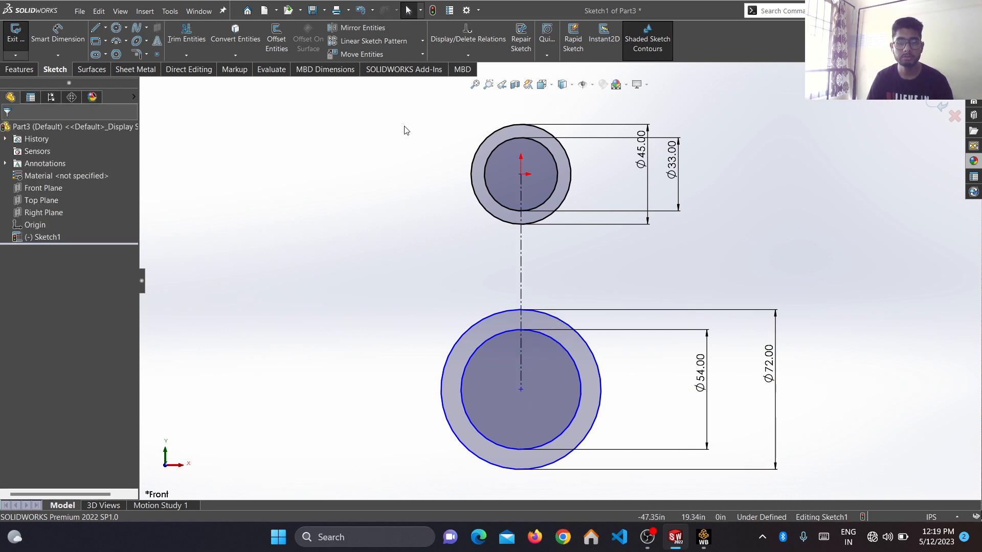
Dimension the vertical centerline between the two circle centres to 201 in and finish dimensioning.
click(61, 35)
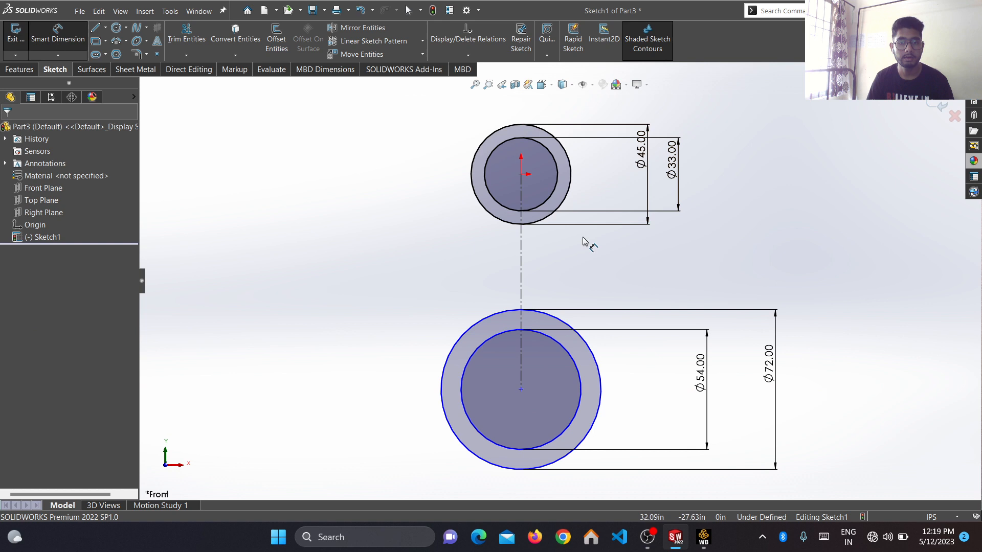
click(521, 277)
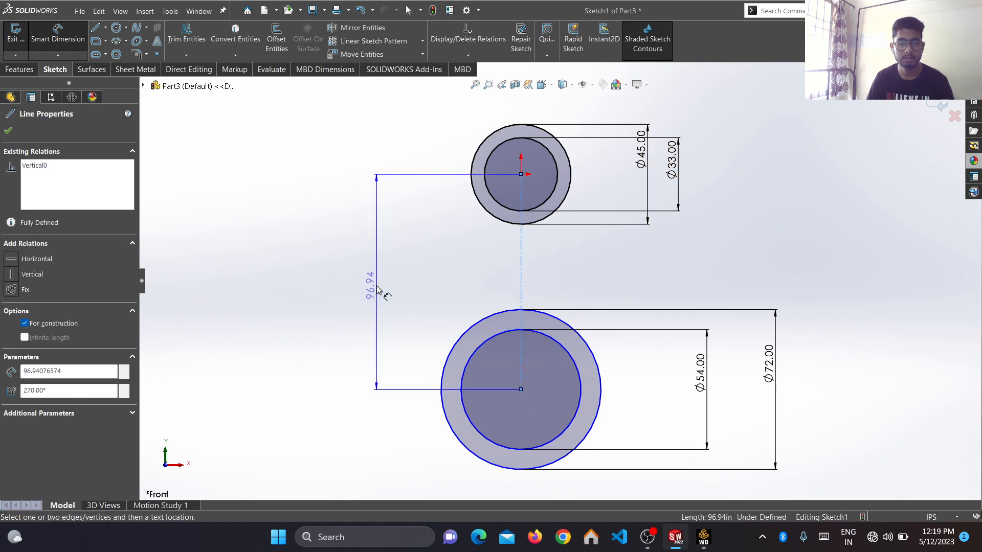
click(378, 290)
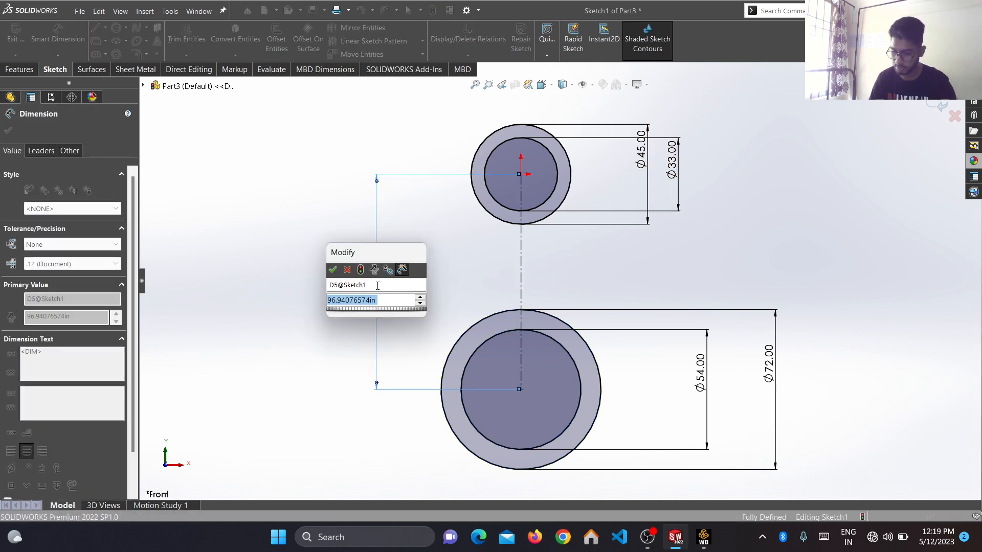
text(201)
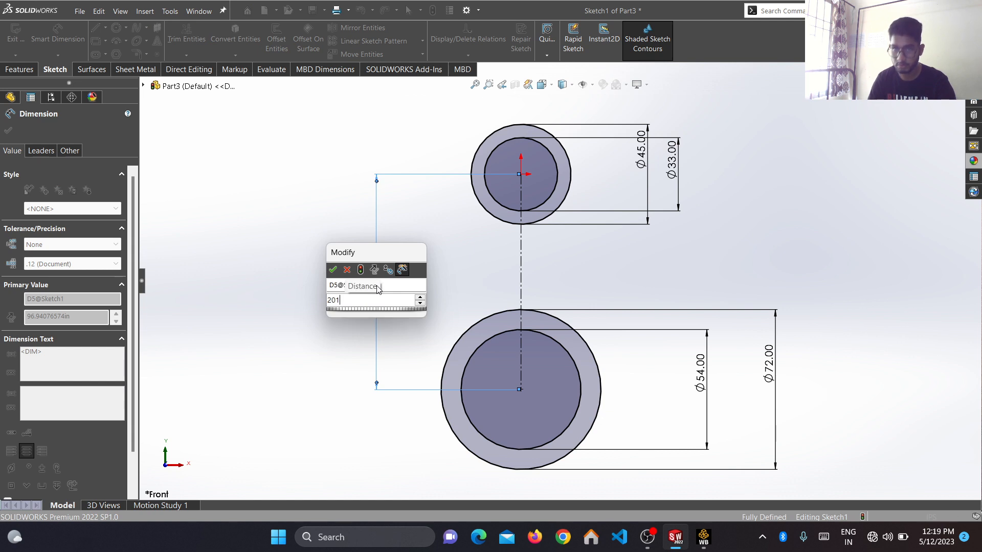
key(Return)
key(f)
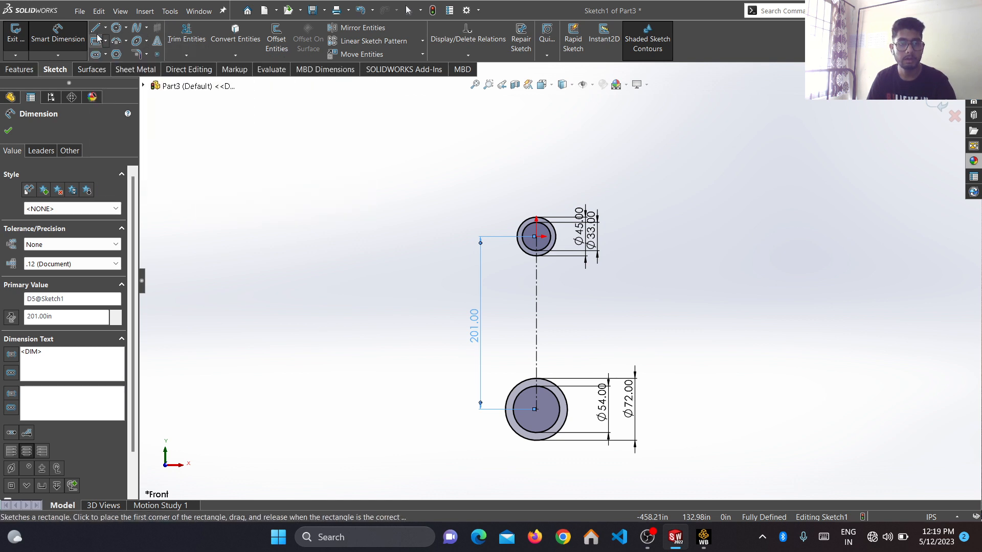
click(10, 132)
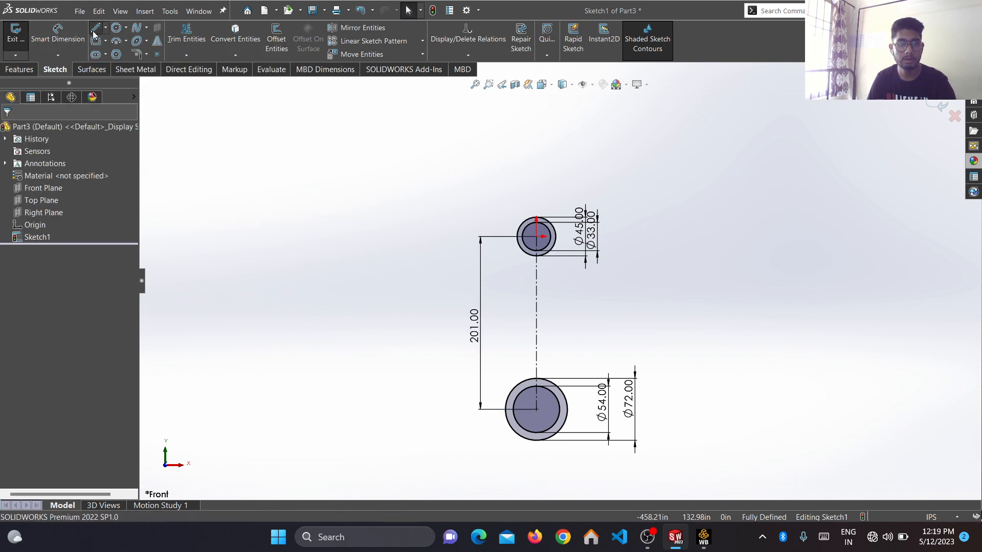
Draw a slightly slanted line about 147 in long, left of the centerline, from the upper outer circle to the lower outer circle.
click(95, 28)
click(529, 255)
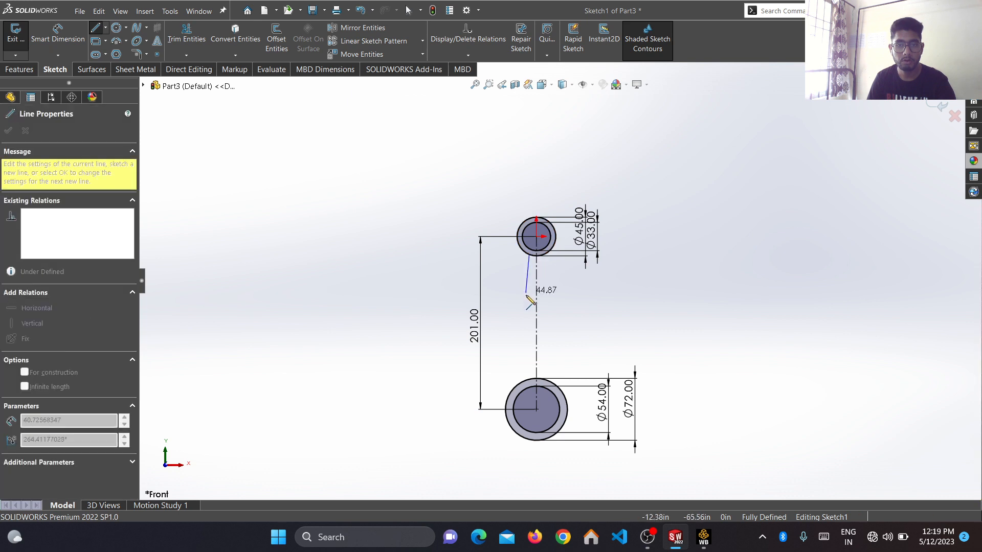
click(524, 381)
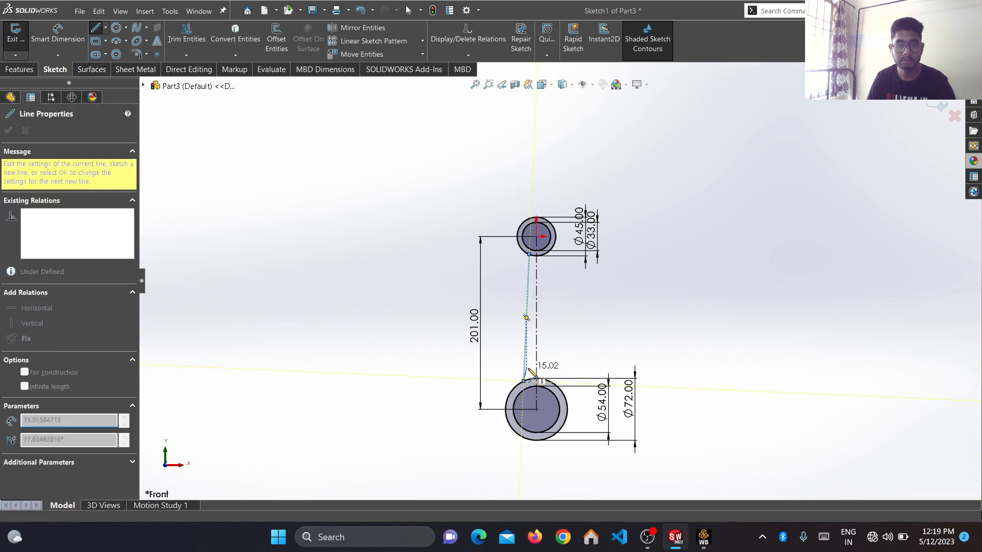
key(Escape)
key(Escape)
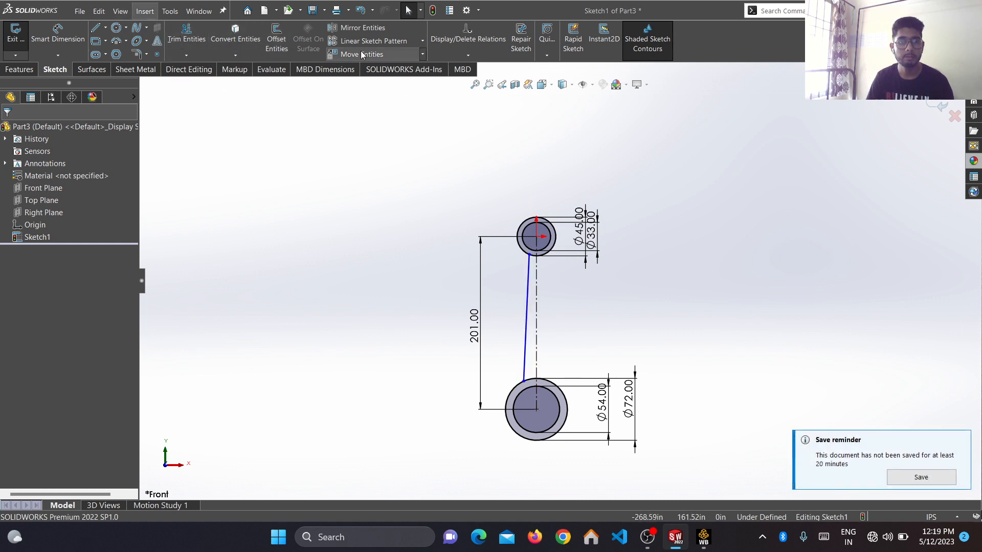
click(362, 30)
click(527, 320)
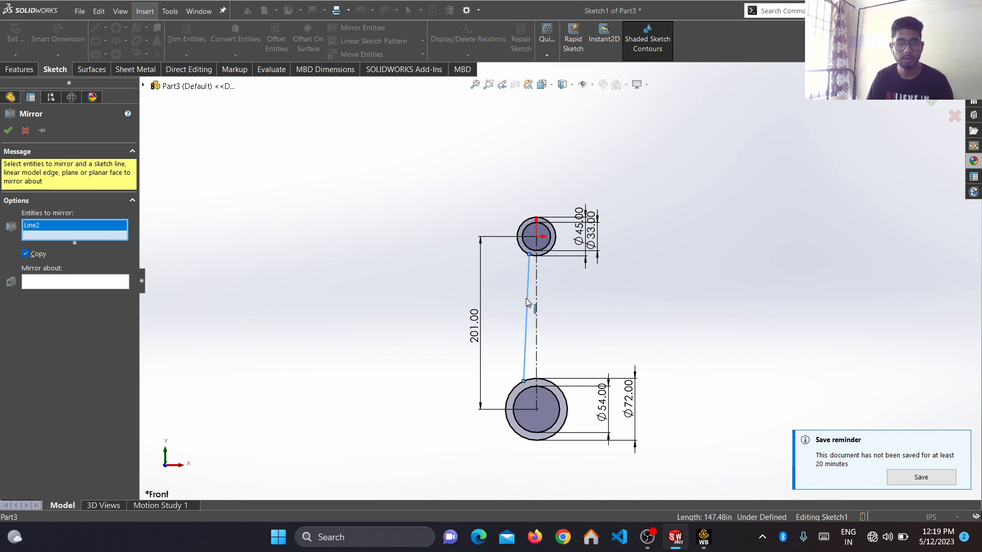
click(536, 310)
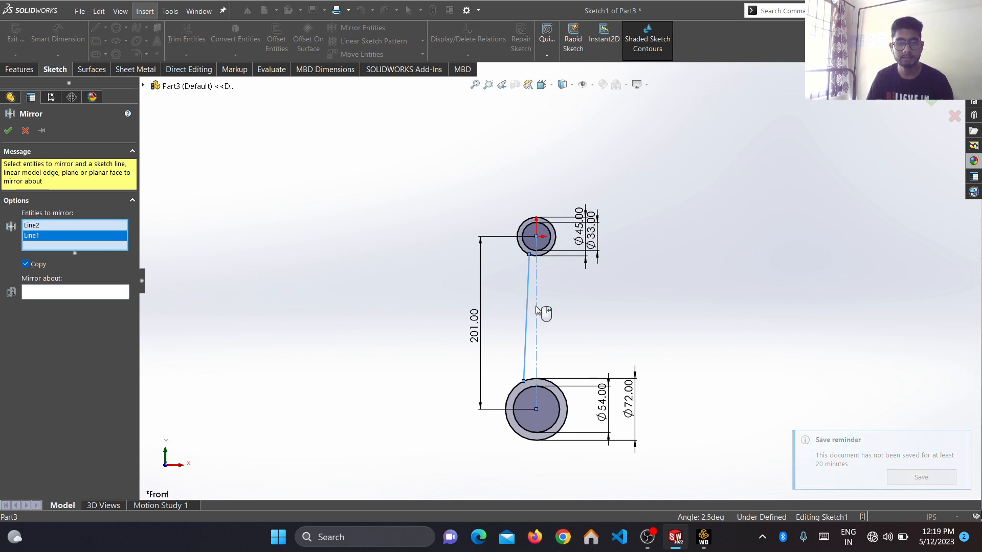
click(56, 293)
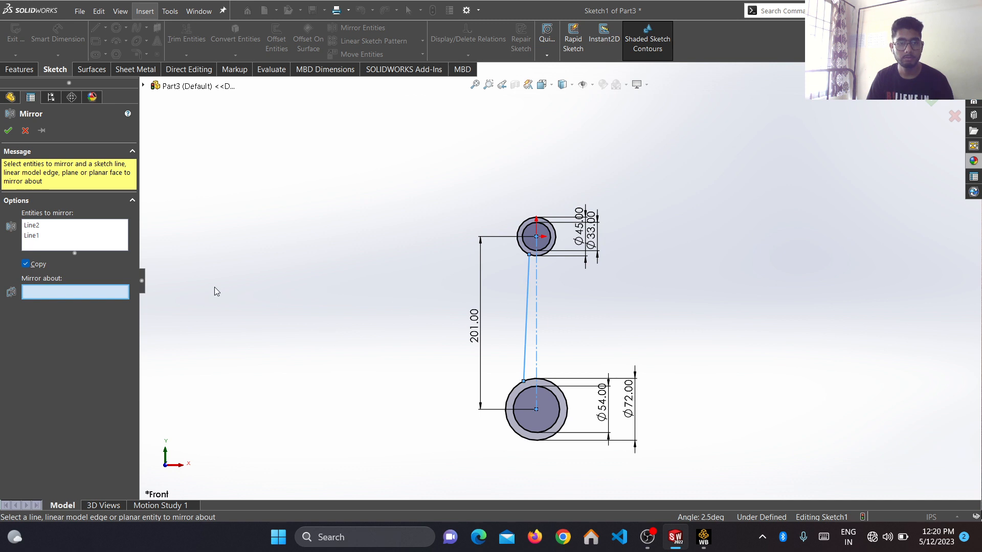
key(Escape)
Mirror the slanted side line about the vertical centerline, keeping the original.
click(360, 29)
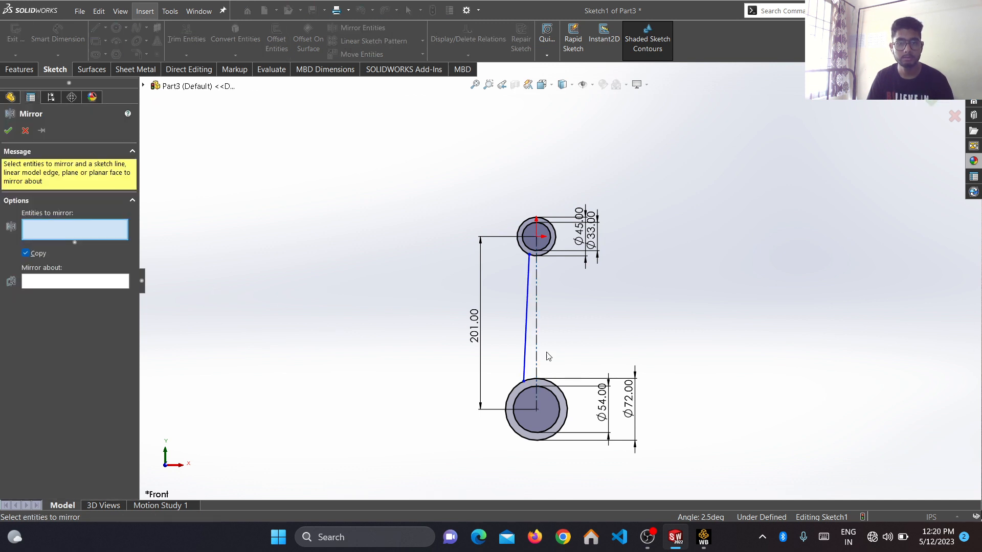
click(527, 332)
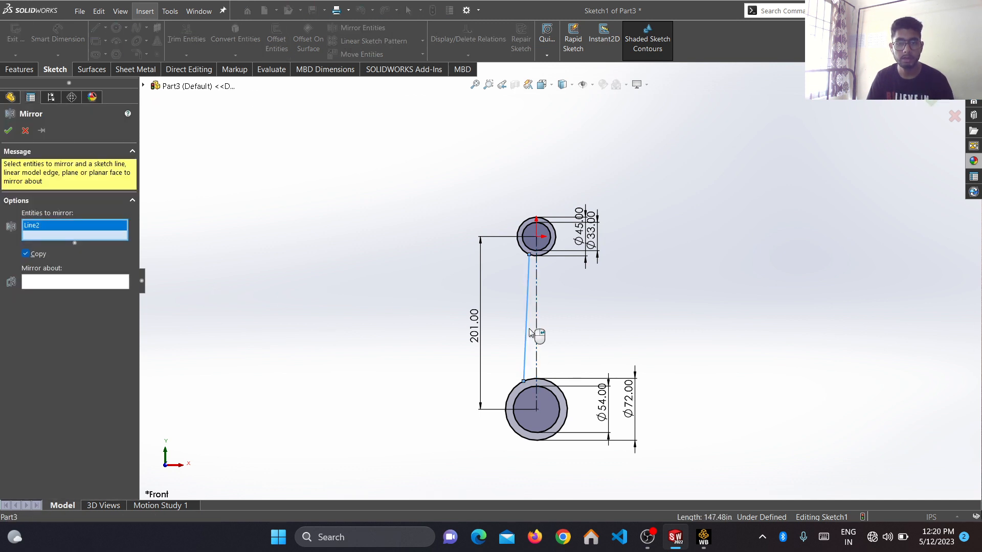
click(82, 281)
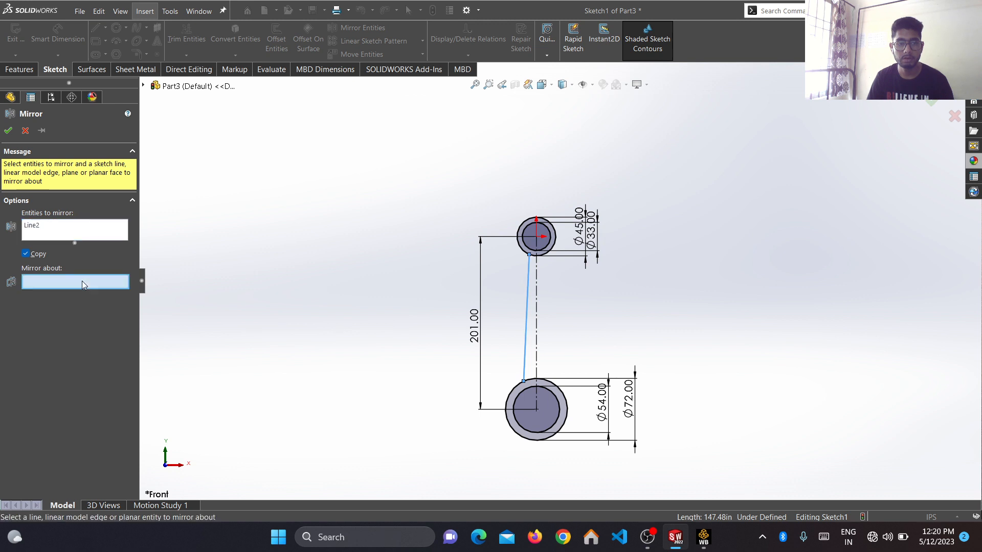
click(536, 325)
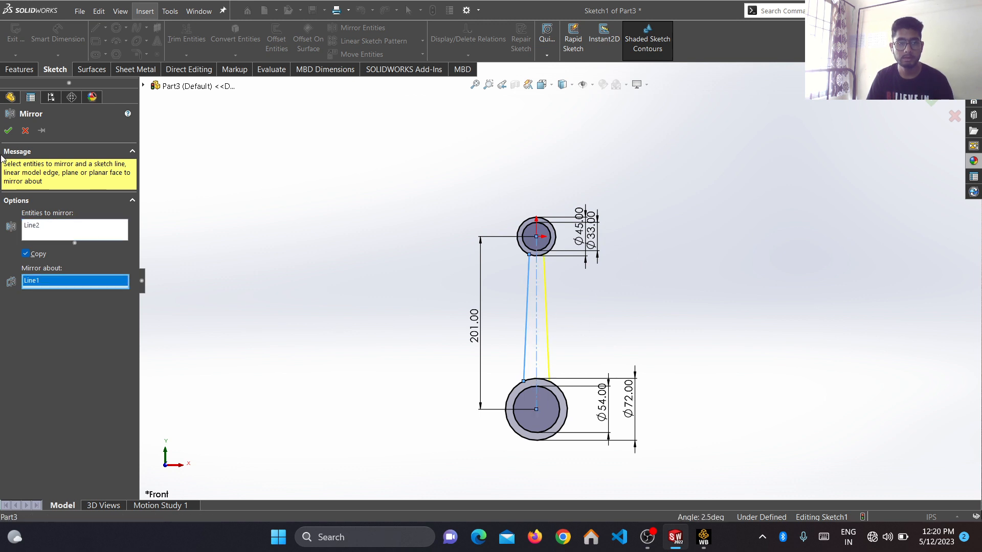
click(9, 132)
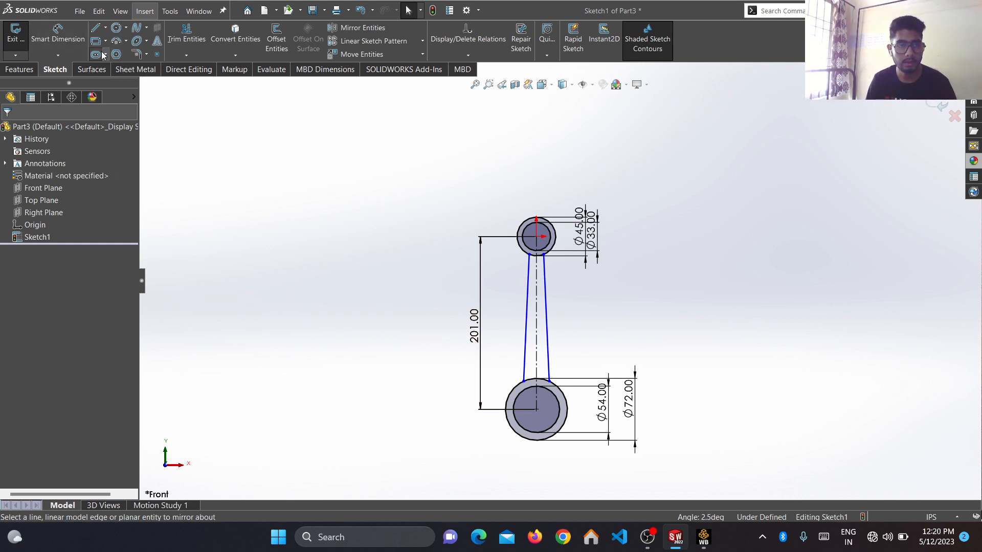
Dimension the horizontal distance between the upper endpoints of the two slanted lines to 20 in.
scroll(550, 299, down, 2)
scroll(512, 228, down, 2)
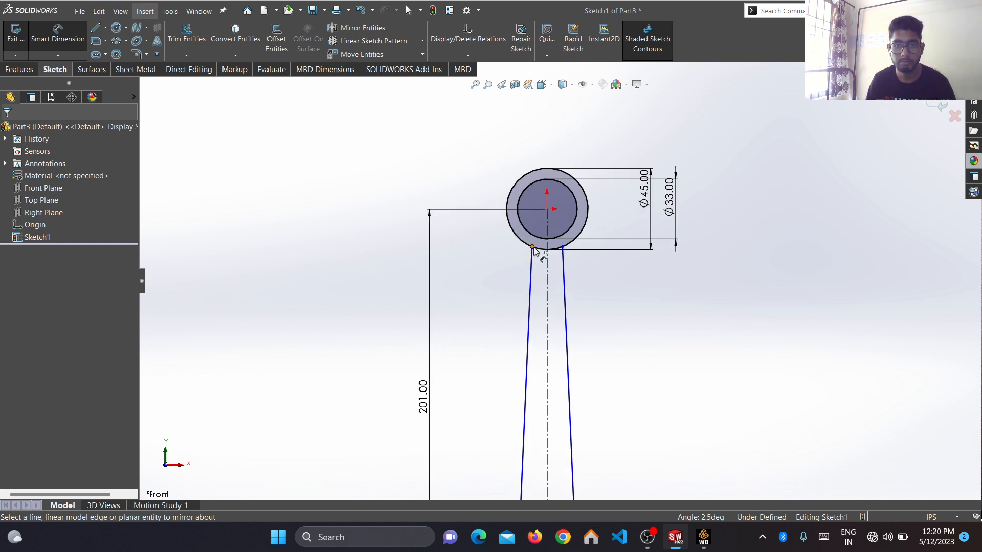
click(532, 248)
click(563, 247)
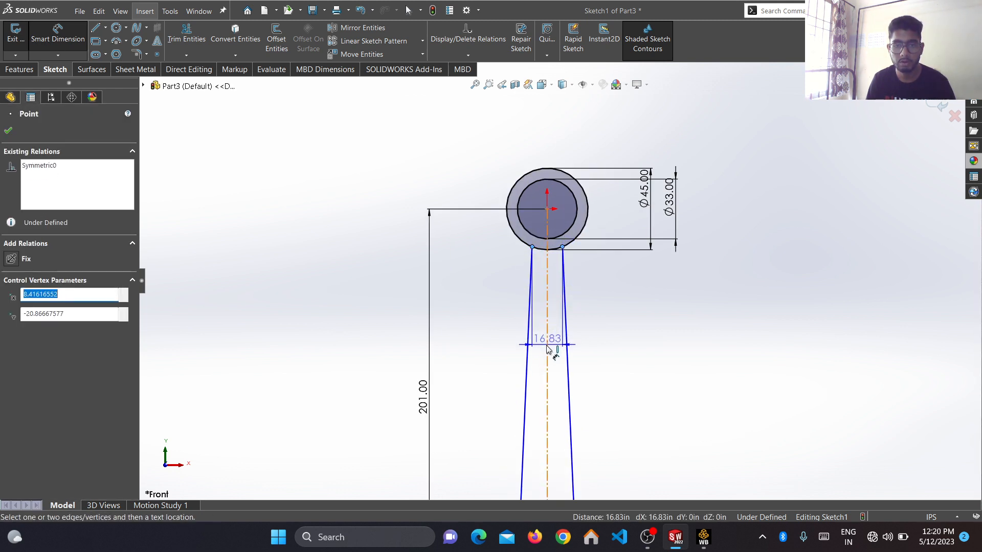
click(548, 349)
text(20)
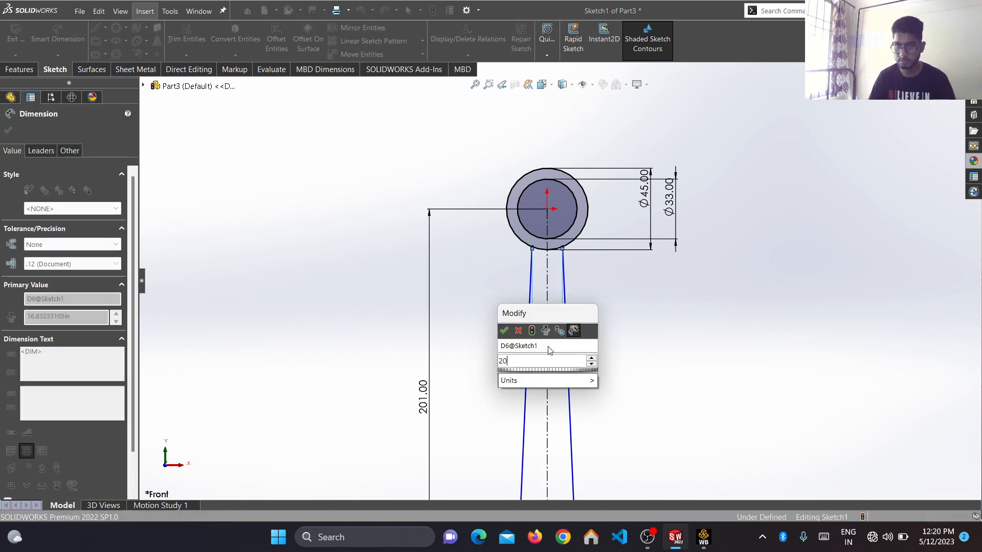
key(Return)
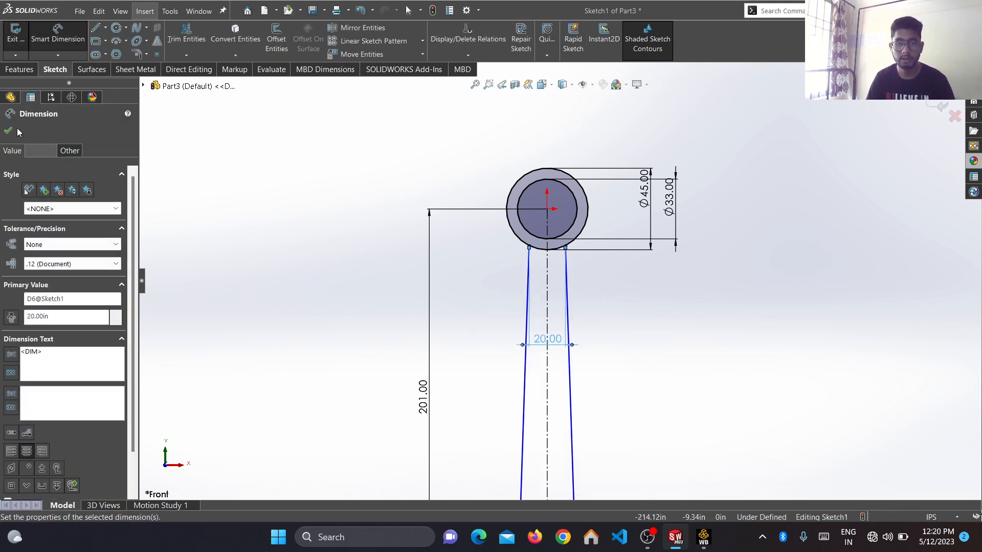
Dimension the angle between the two slanted side lines to 6 degrees and finish dimensioning.
scroll(536, 408, up, 3)
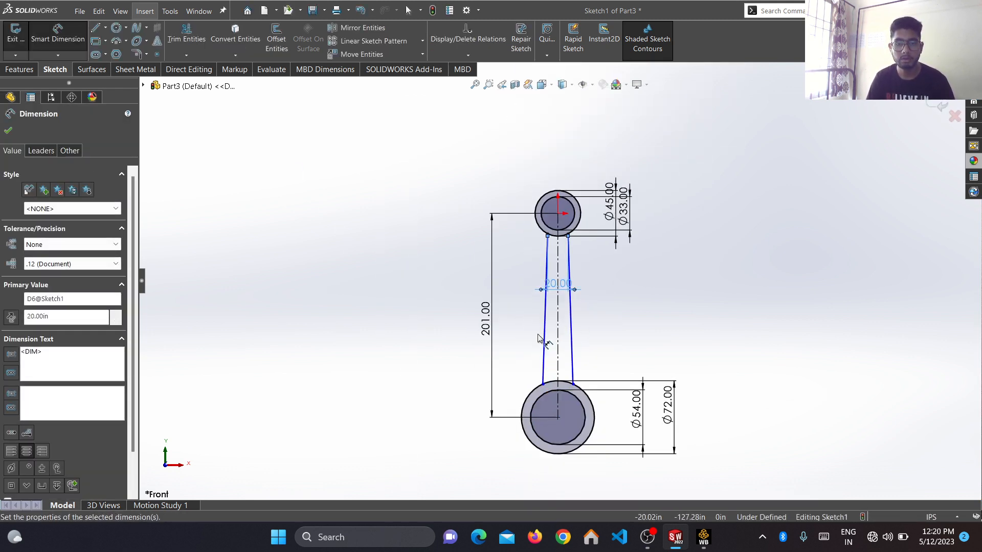
click(570, 313)
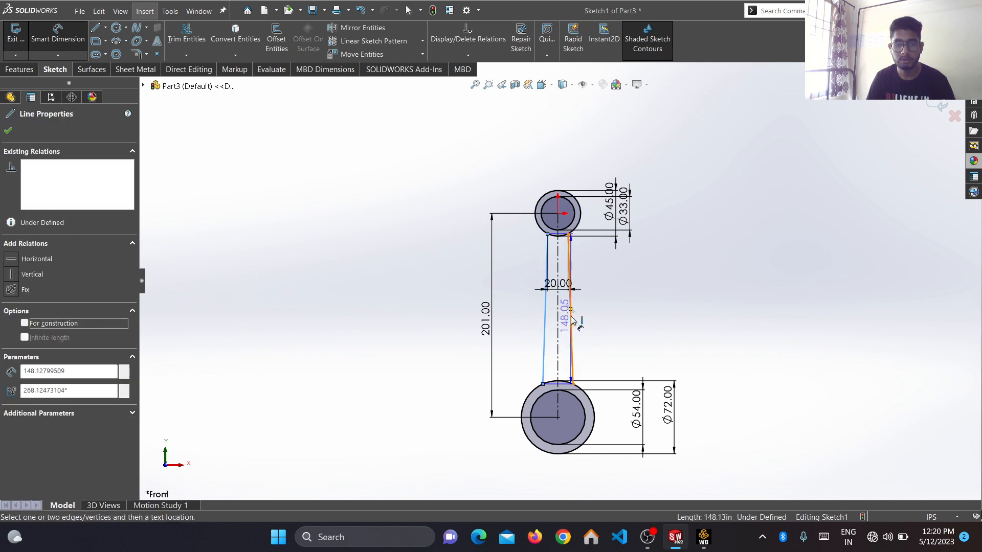
scroll(571, 316, down, 4)
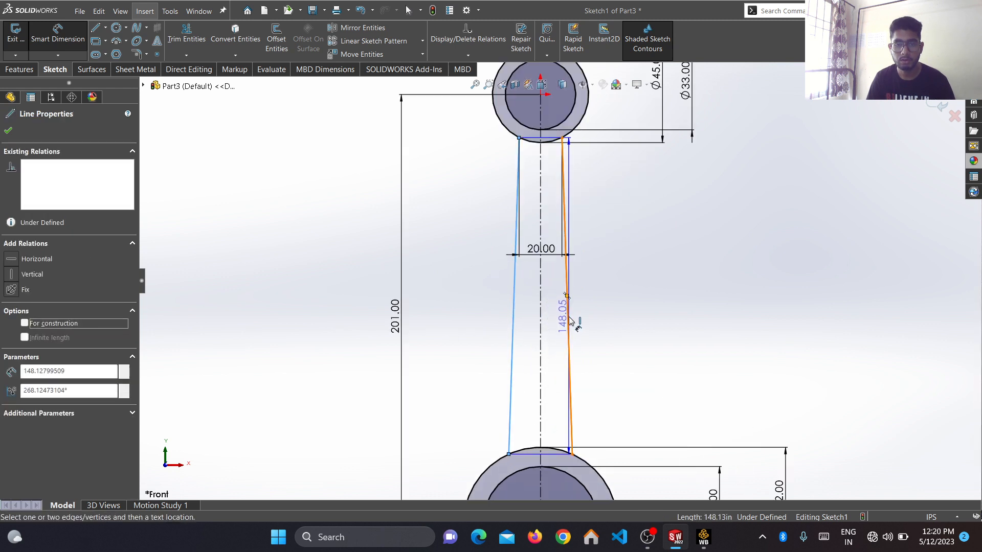
click(569, 315)
click(543, 362)
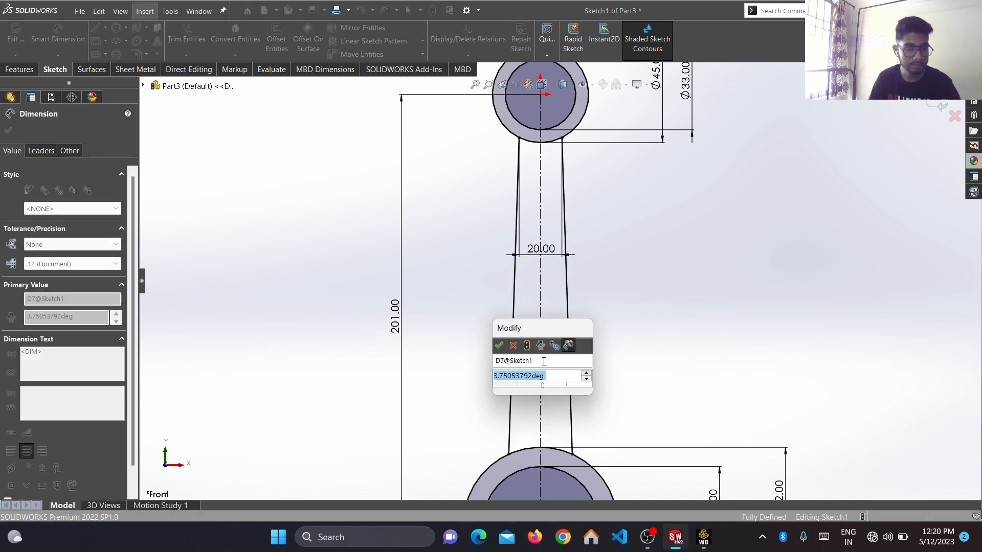
text(6)
key(Return)
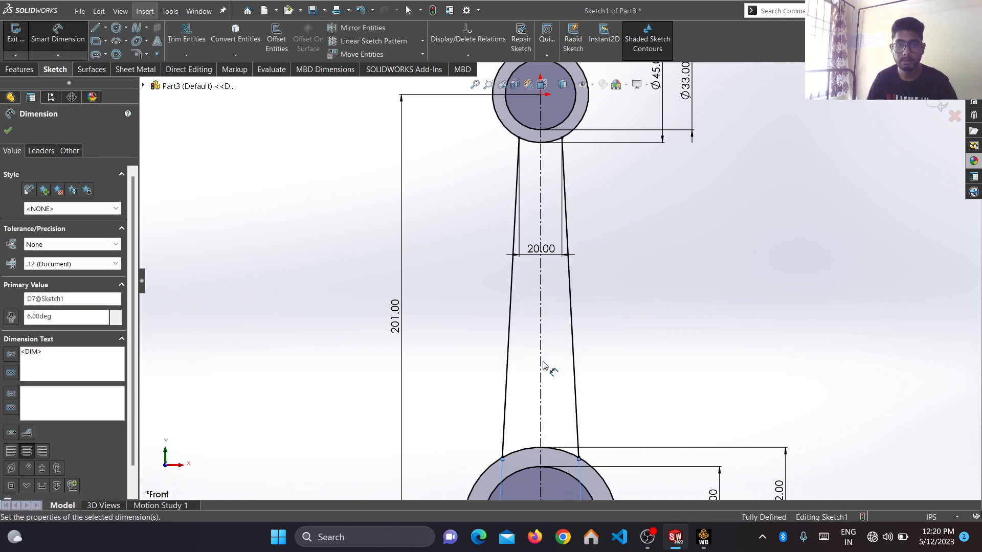
scroll(544, 364, up, 4)
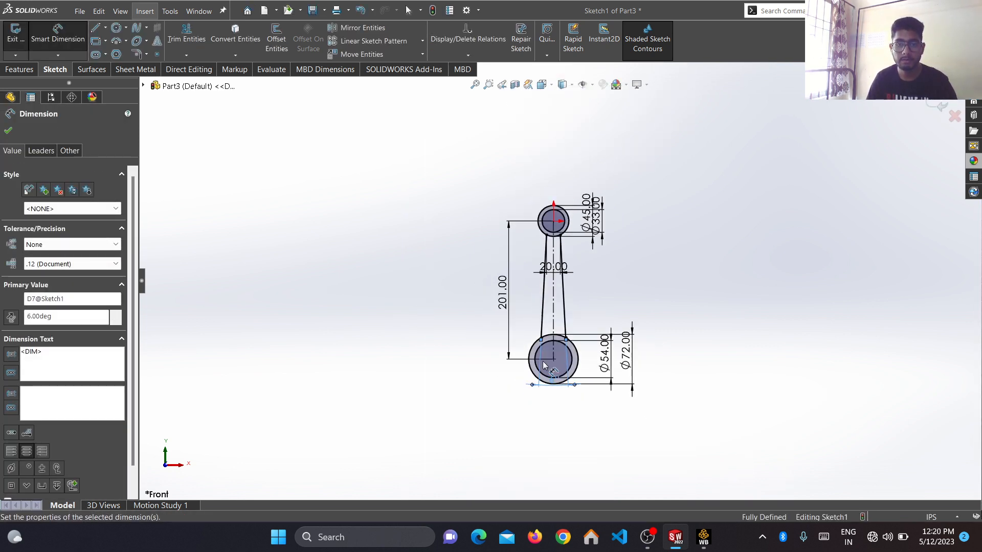
click(8, 131)
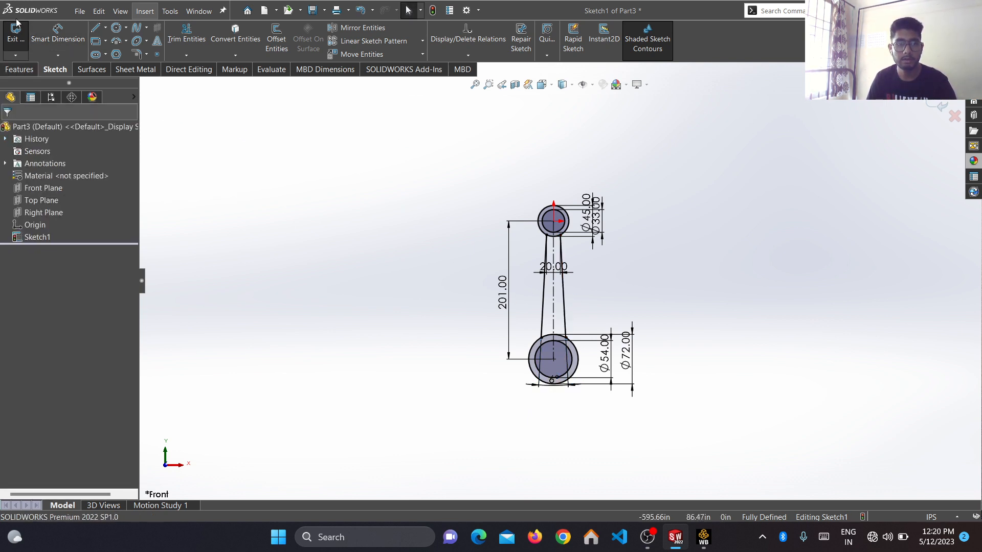
Start an Extruded Boss from the sketch with a Mid Plane end condition and a depth of 38 in.
click(15, 70)
click(21, 39)
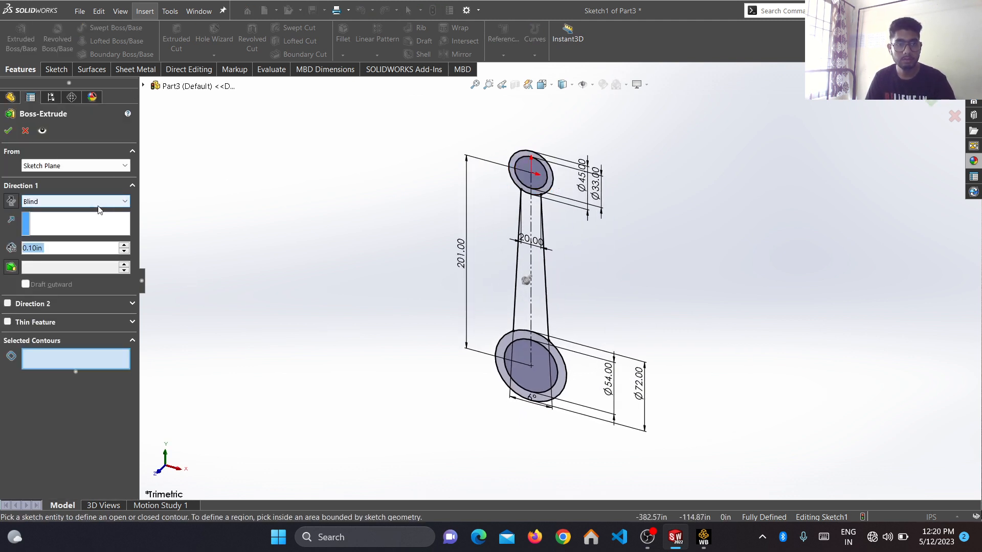
click(117, 203)
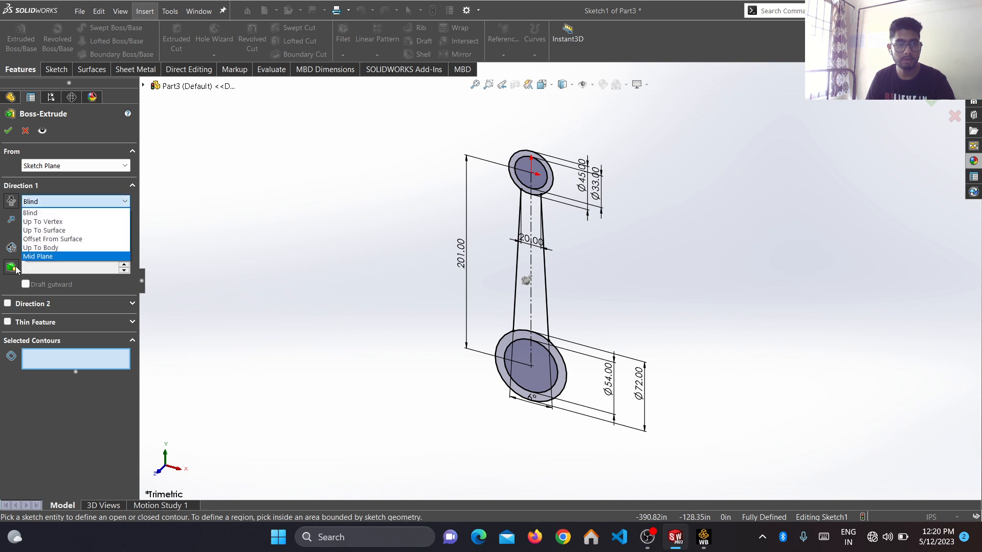
click(39, 256)
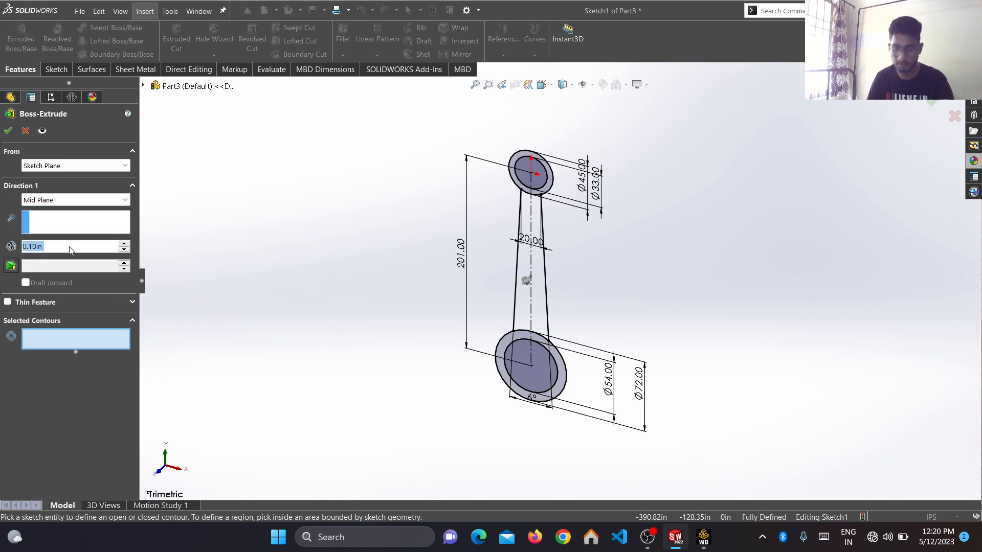
text(3)
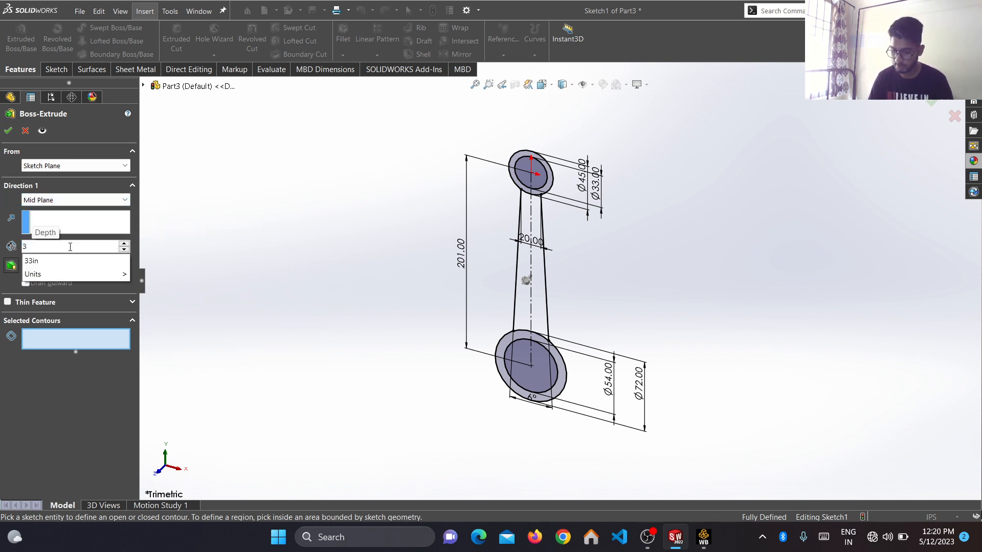
text(8)
key(Return)
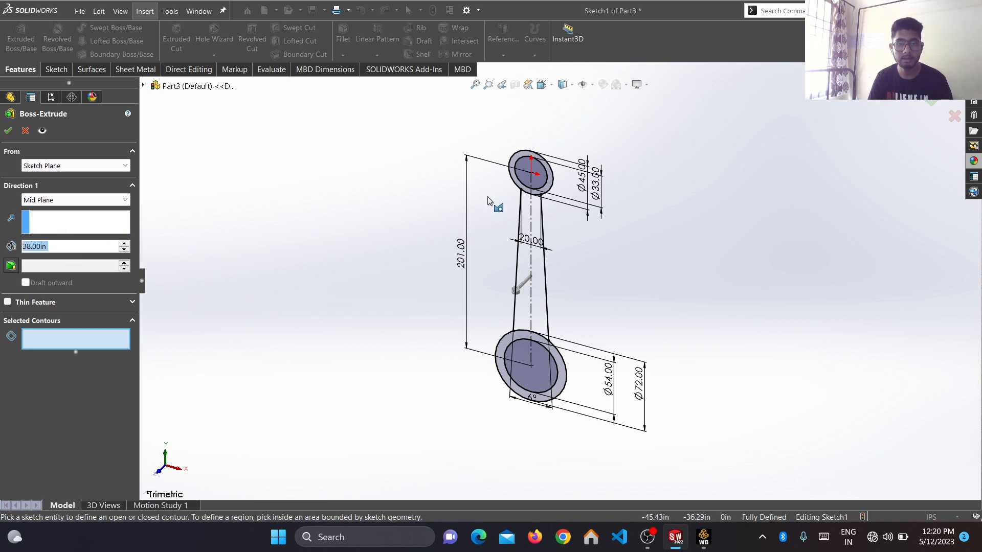
Select the ring regions between the concentric circles at both ends and complete the 38 in mid-plane extrusion.
scroll(568, 193, down, 3)
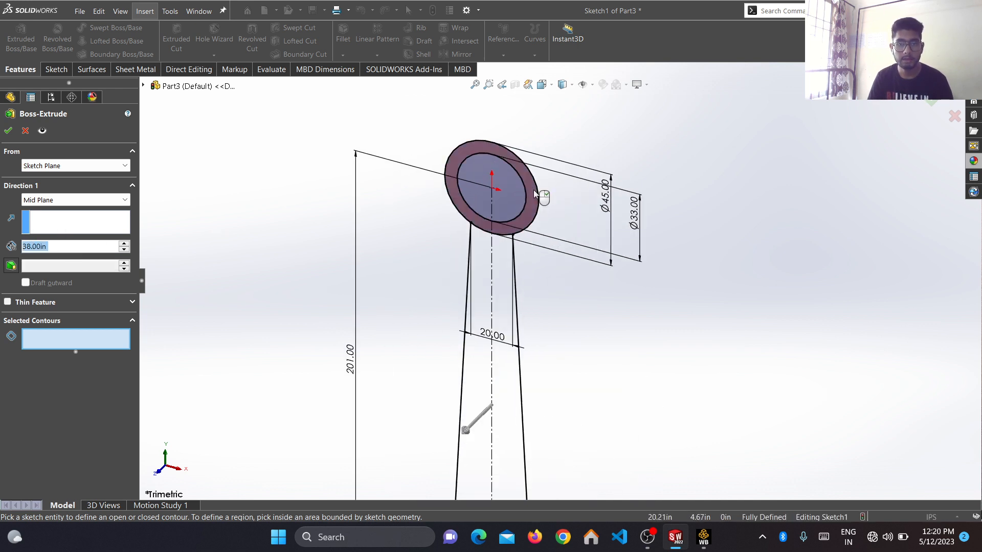
click(533, 194)
scroll(536, 313, up, 3)
scroll(536, 313, down, 4)
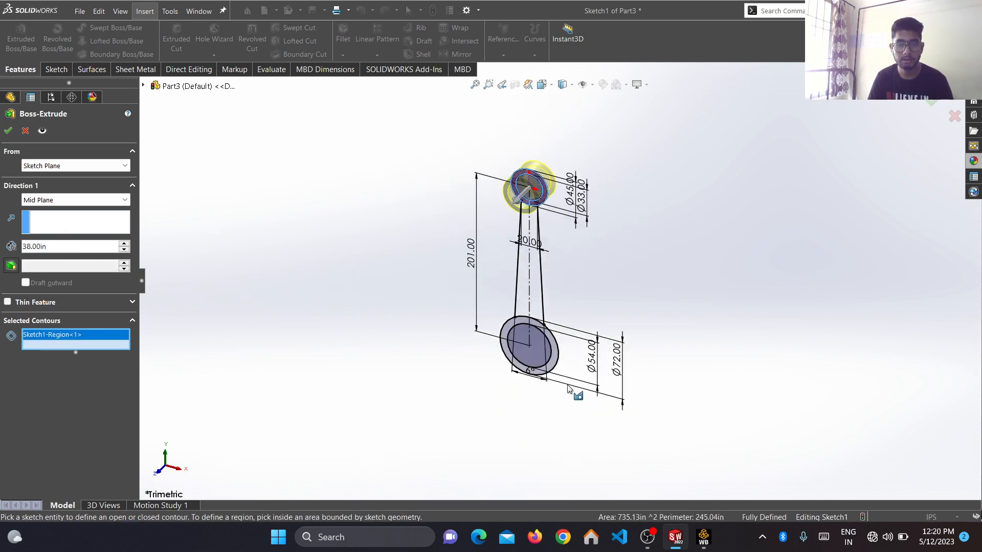
click(543, 336)
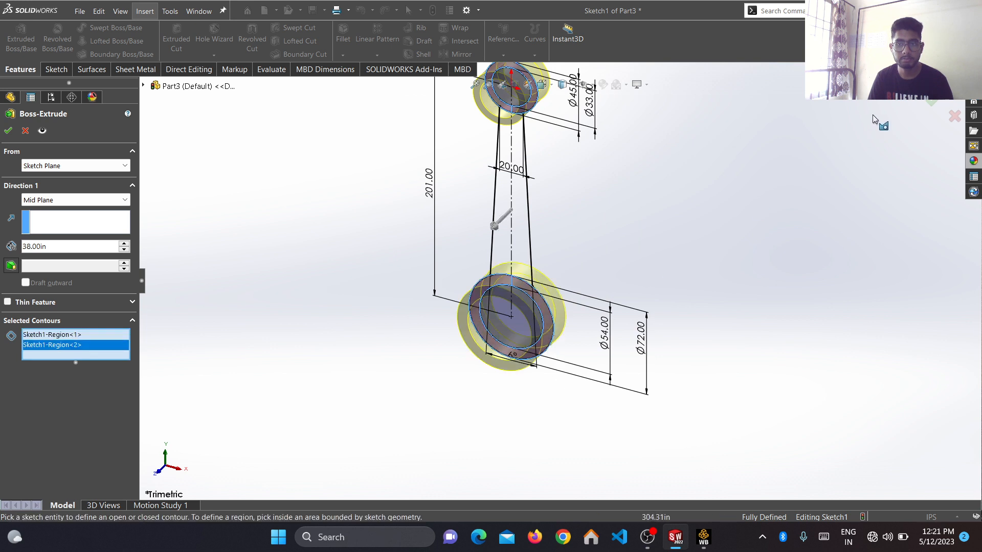
click(931, 105)
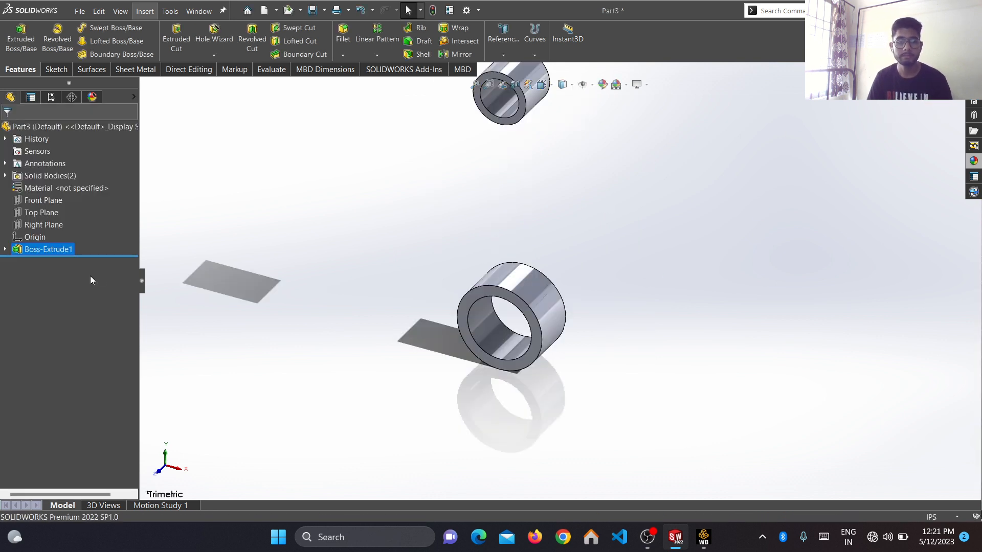
Extrude both halves of the tapered region between the rings from the first sketch, Mid Plane, with a depth of 18 in.
scroll(306, 230, up, 2)
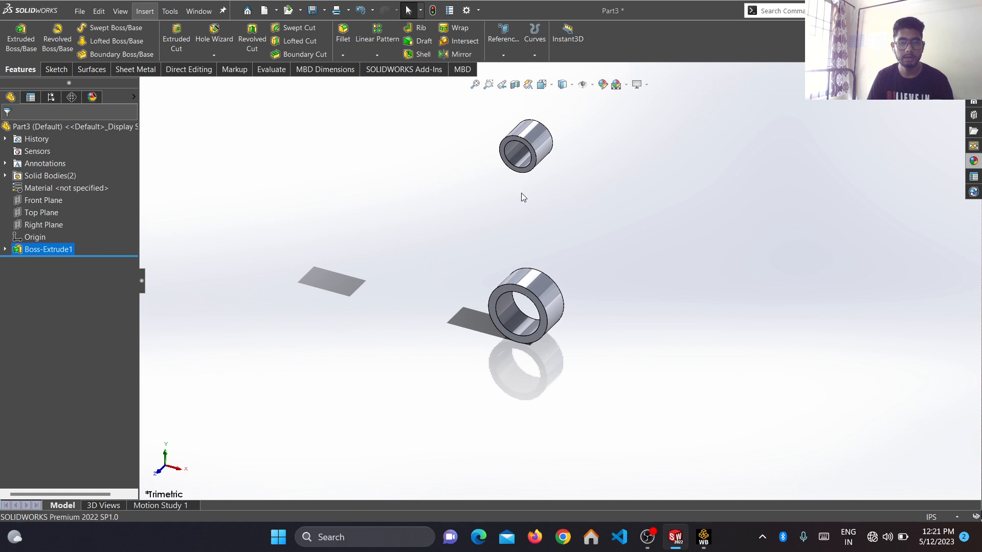
click(5, 249)
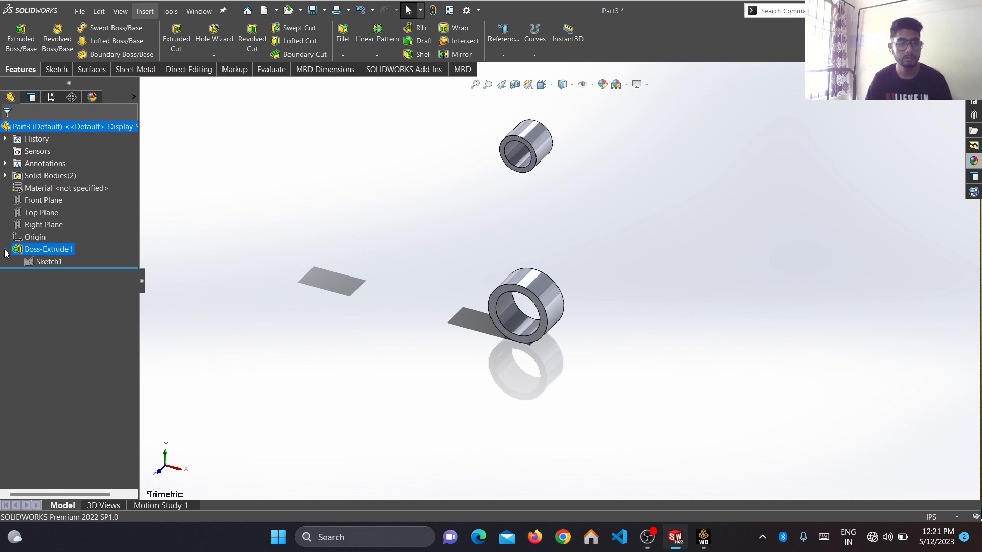
right_click(51, 263)
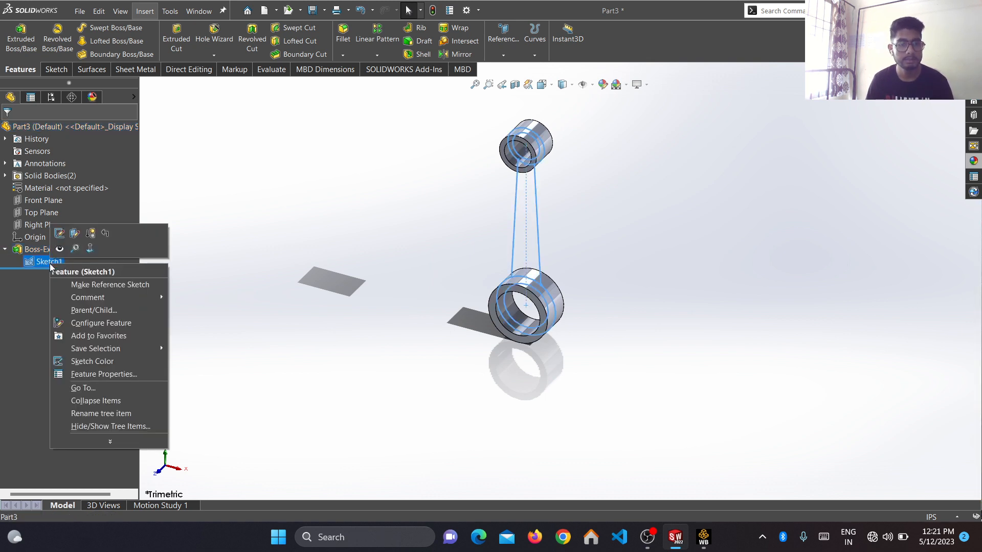
click(24, 288)
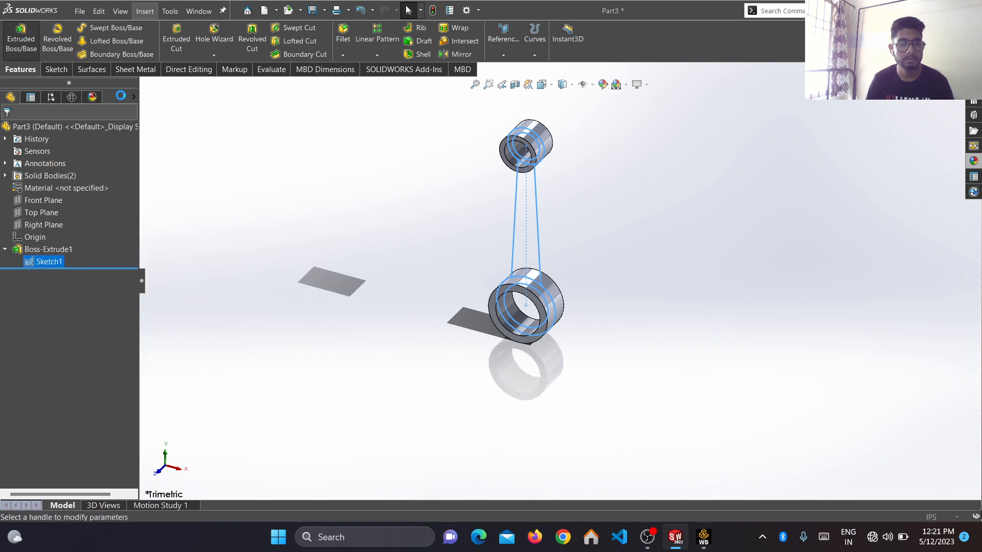
click(19, 38)
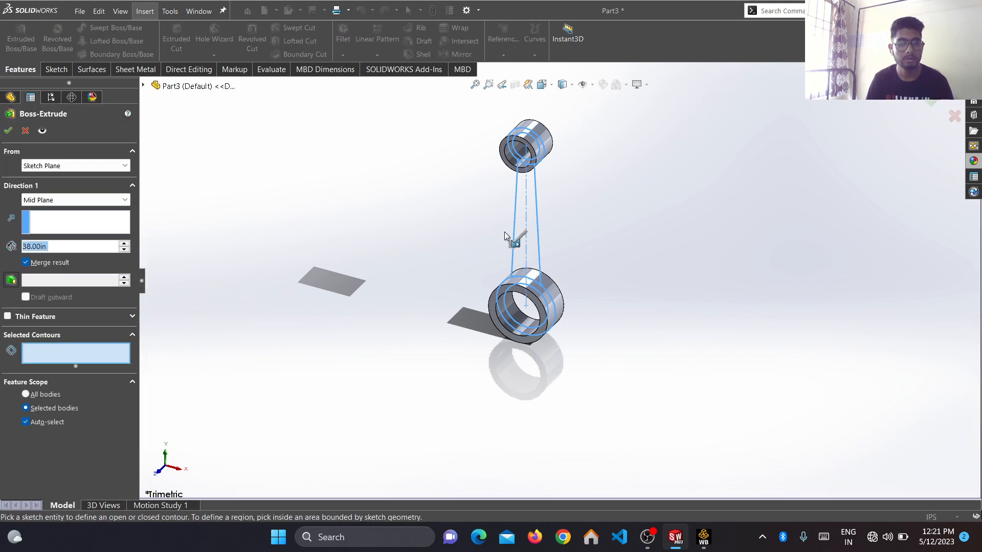
click(535, 247)
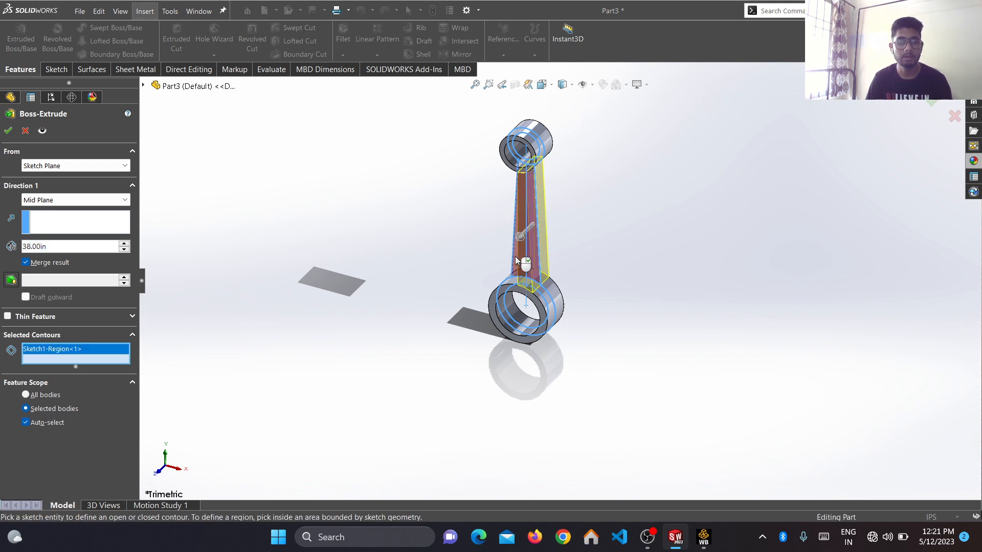
click(515, 255)
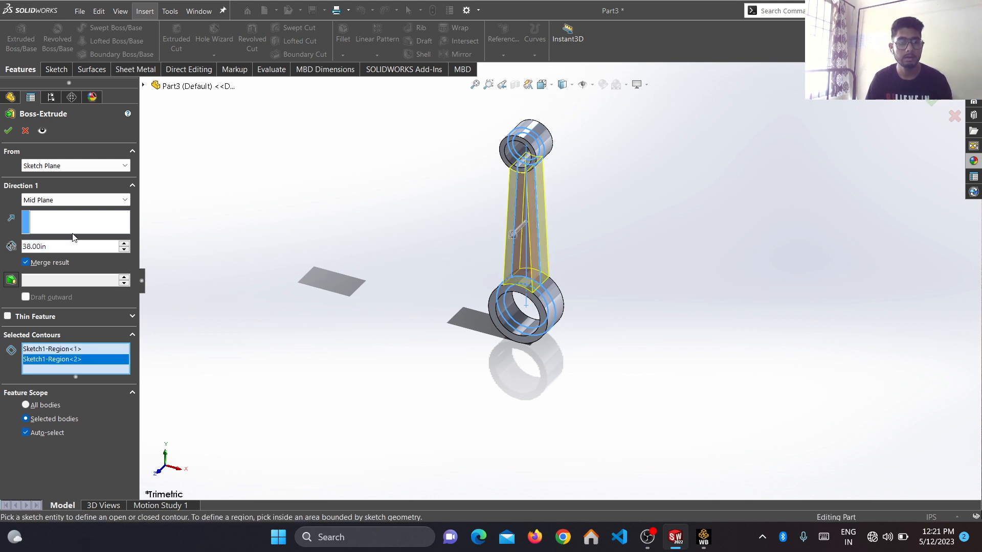
click(78, 249)
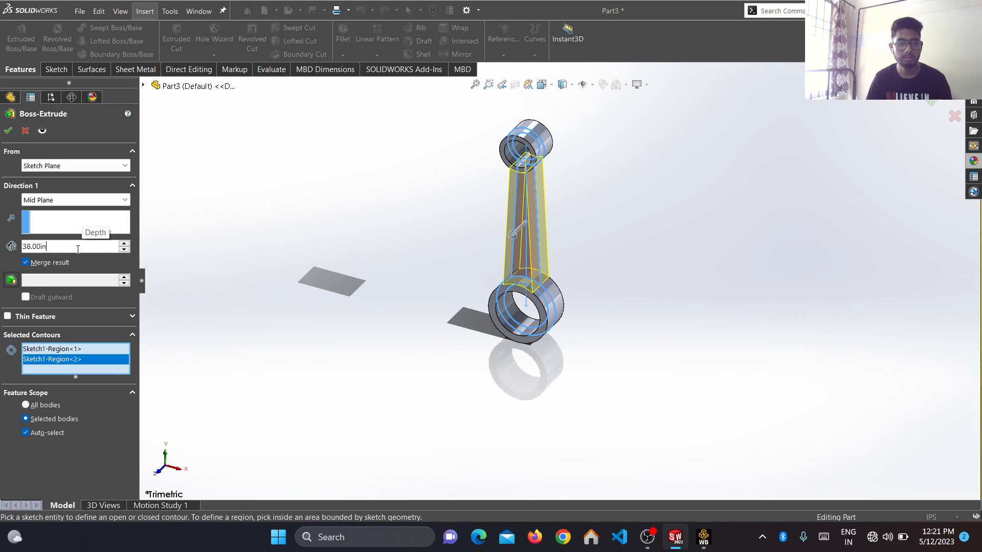
text(18)
key(Return)
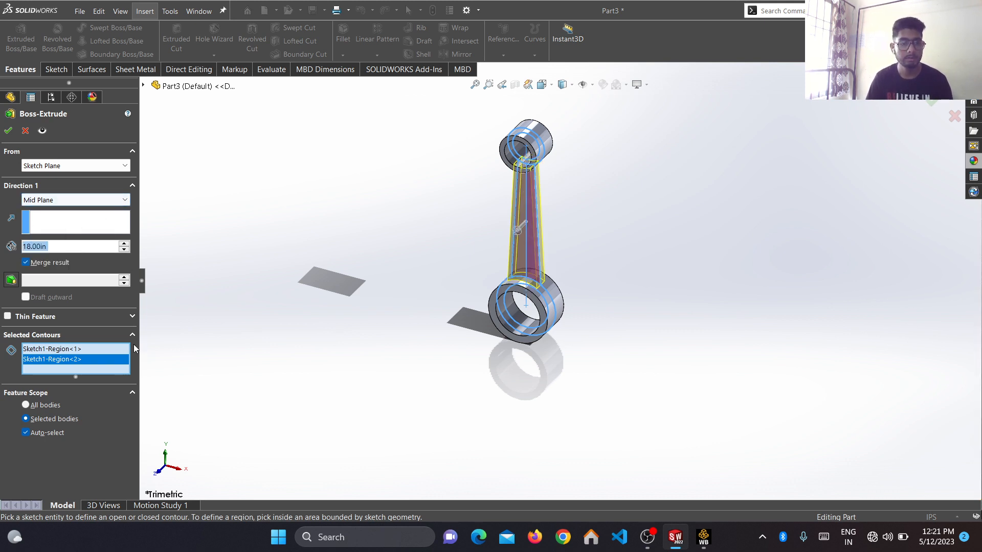
click(8, 130)
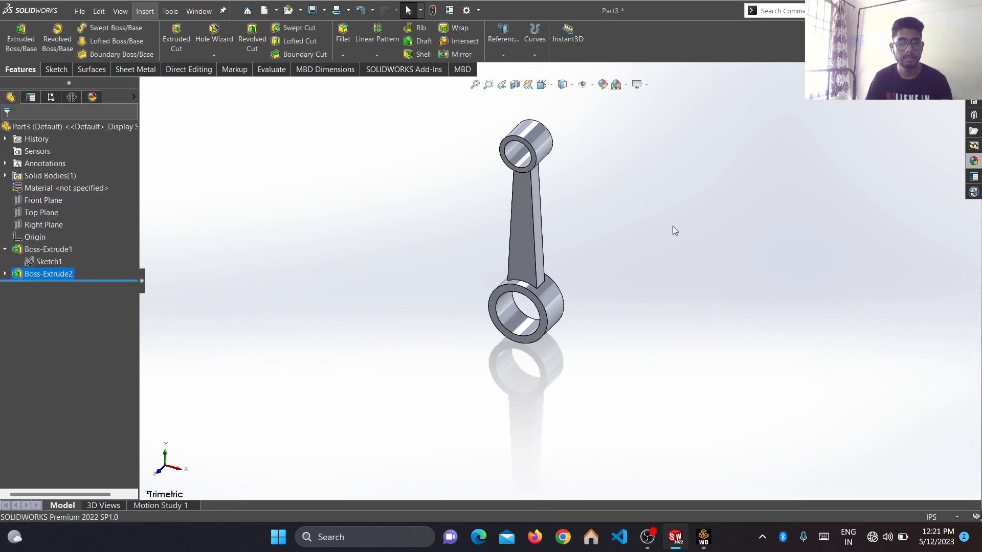
Start a sketch on the tapered shank's front face and draw a vertical centerline from the origin to the large ring's center.
middle_drag(673, 224, 681, 171)
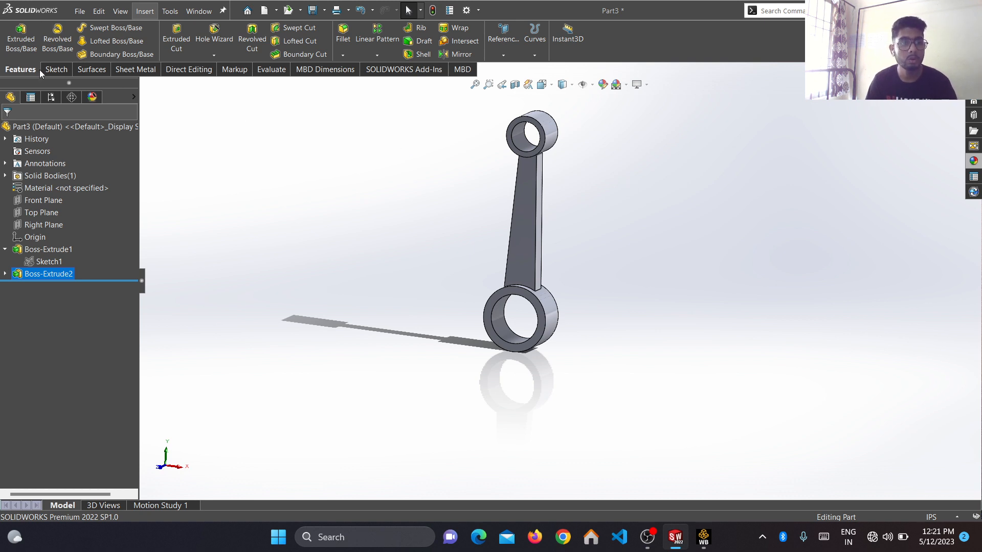
click(56, 70)
click(16, 34)
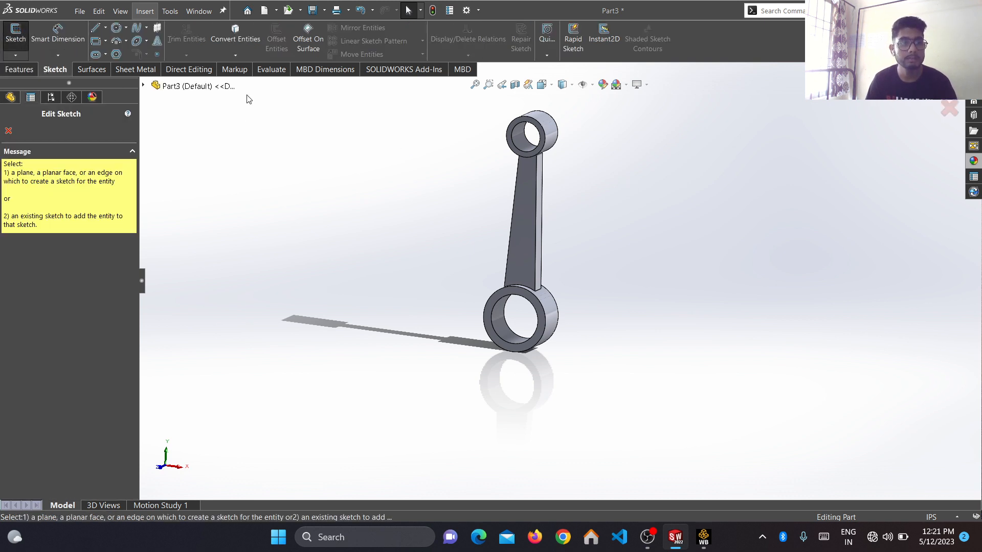
click(518, 223)
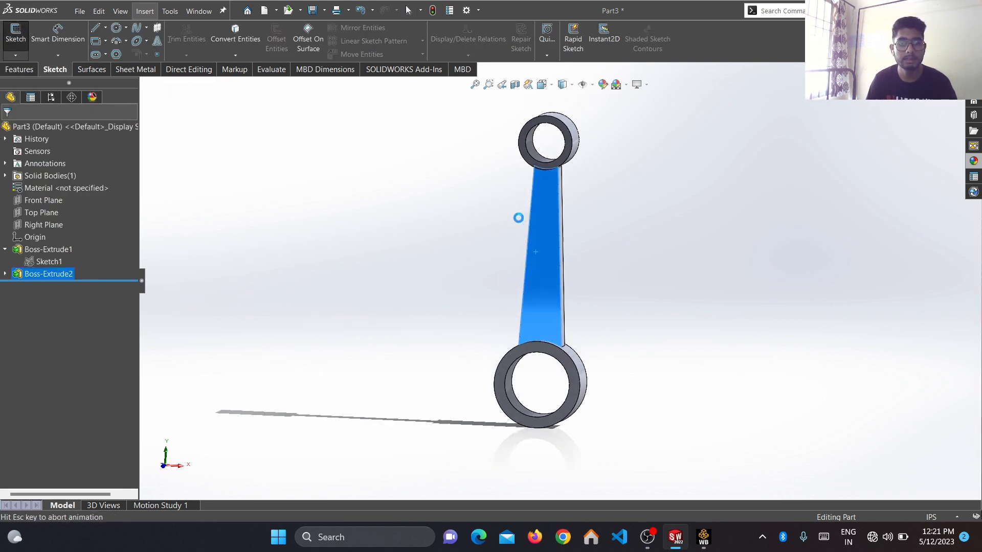
click(105, 28)
click(121, 53)
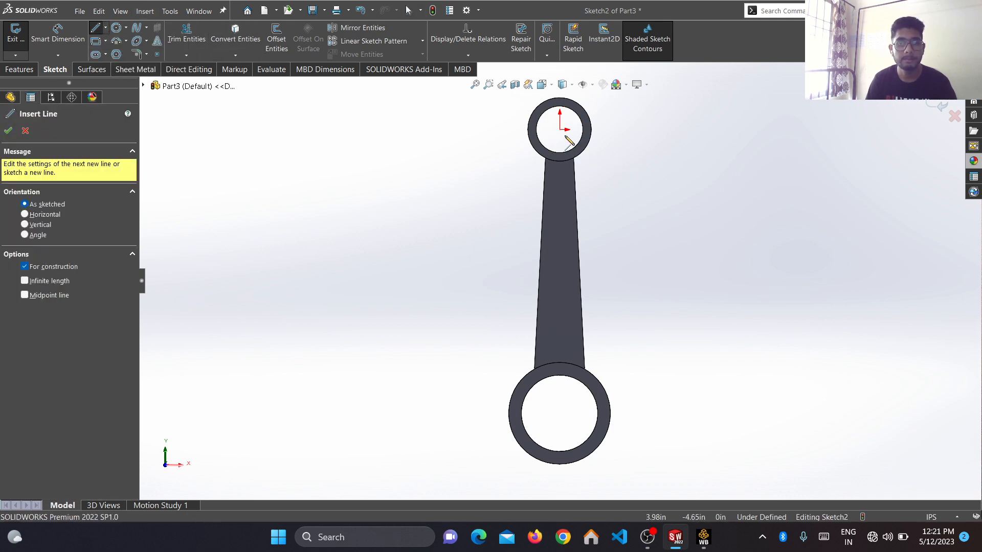
click(559, 129)
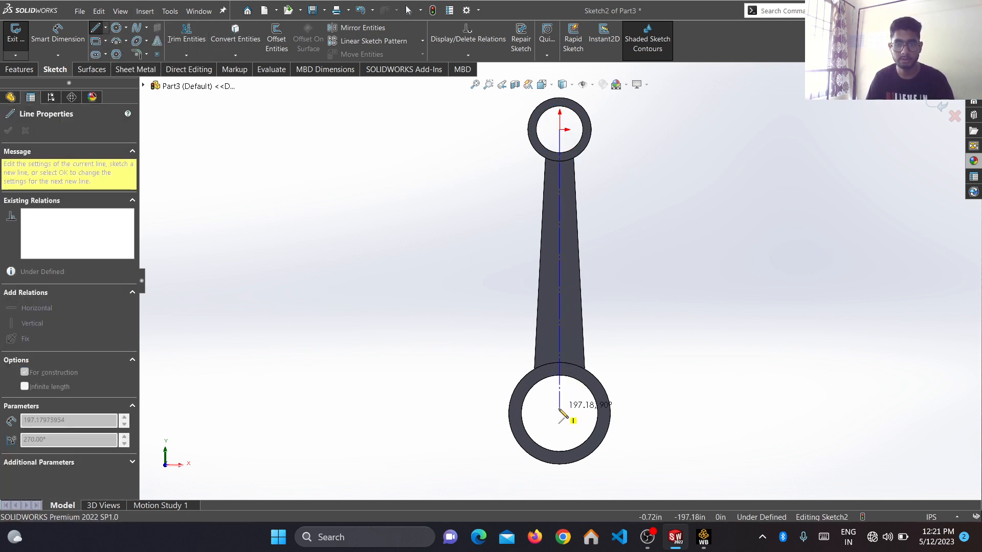
click(559, 413)
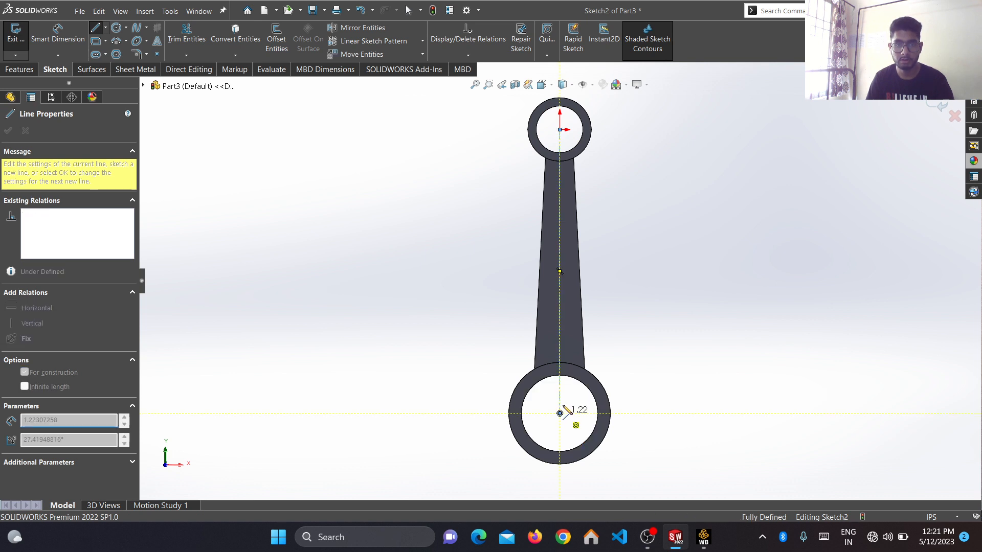
key(Escape)
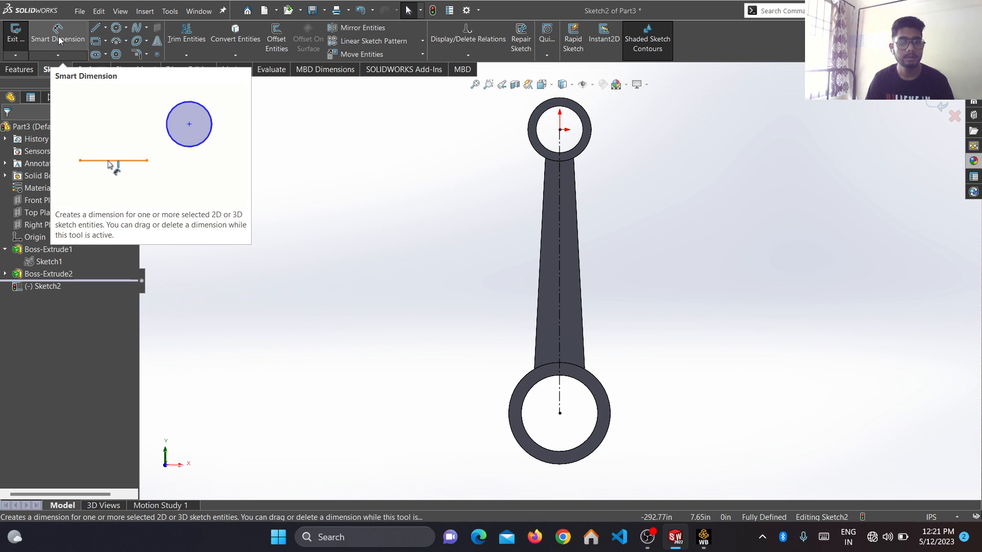
Sketch a vertical centerpoint straight slot at the centerline's midpoint, about 99 in between arc centers and 16 in wide.
click(104, 54)
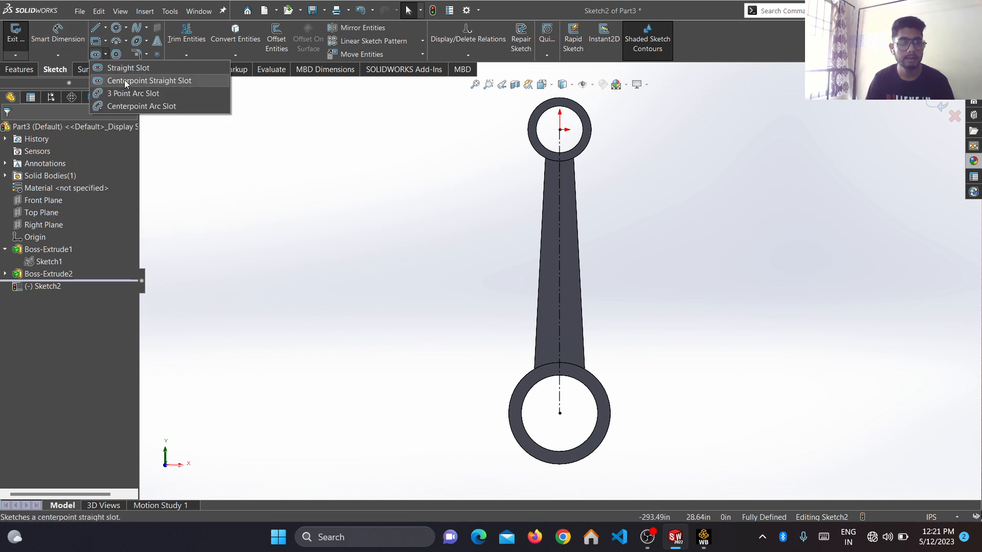
click(144, 82)
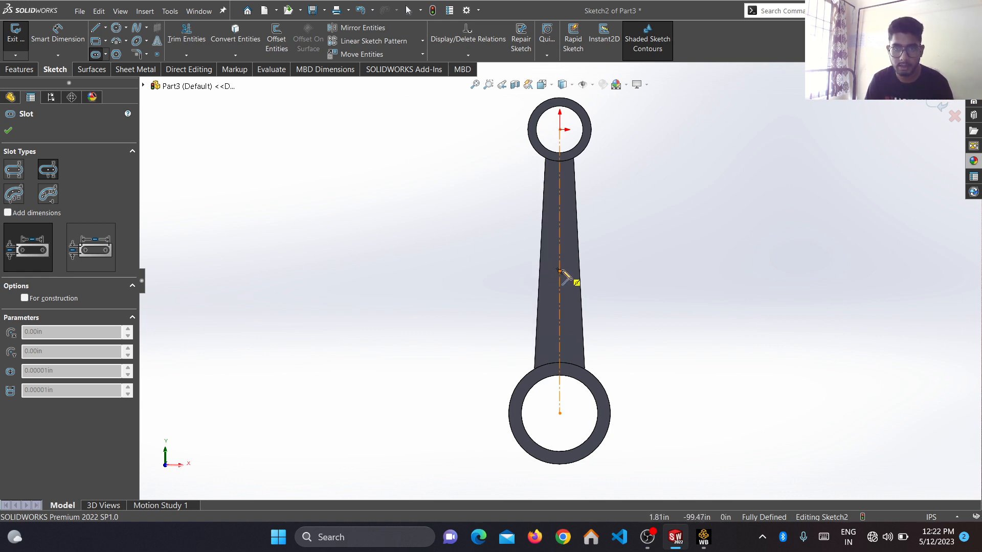
click(559, 271)
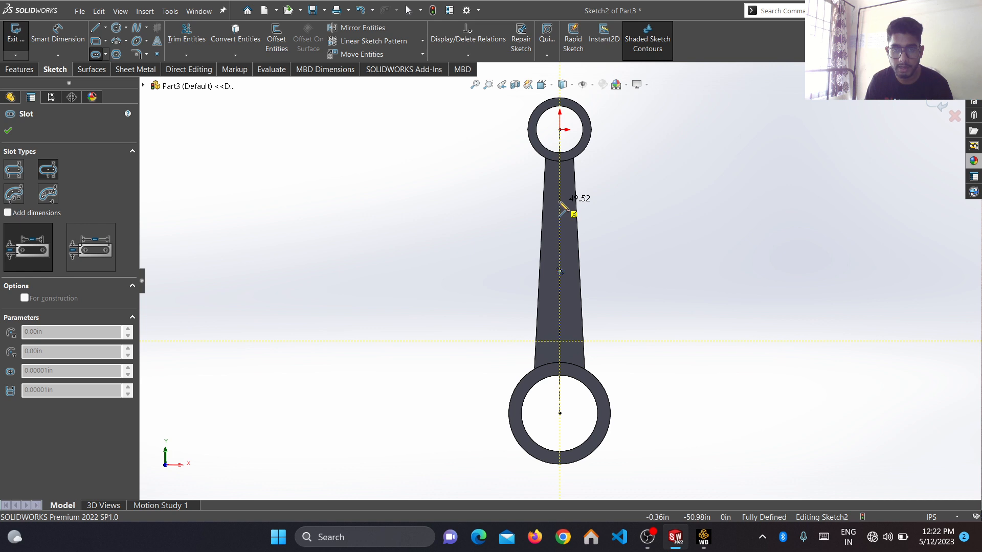
click(559, 202)
click(569, 222)
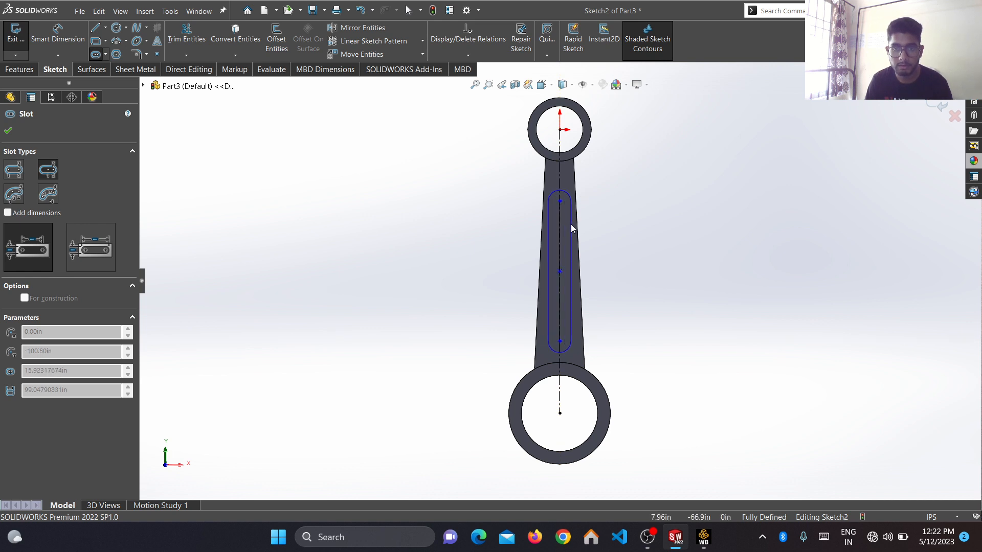
key(Escape)
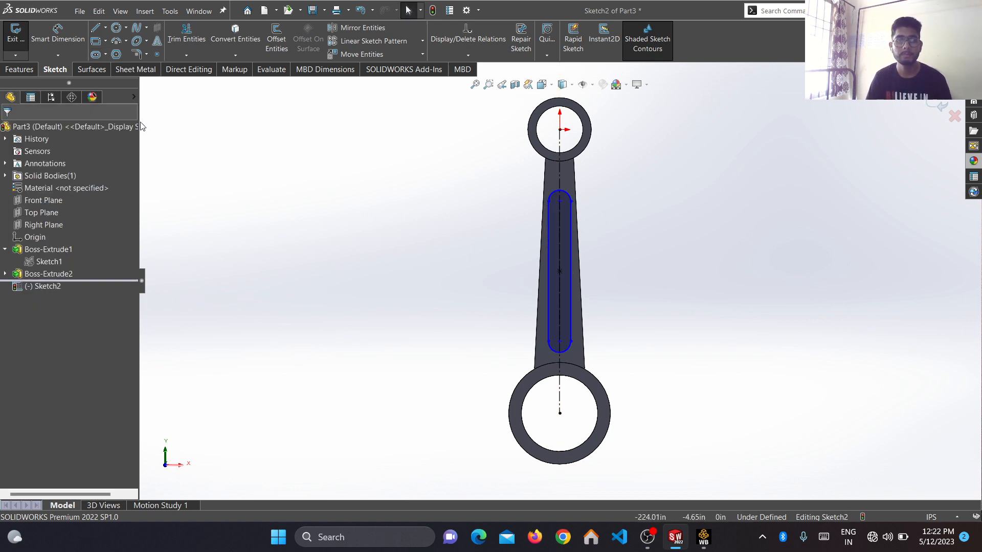
Dimension the slot's center-to-center length to 98 in.
click(58, 33)
click(571, 250)
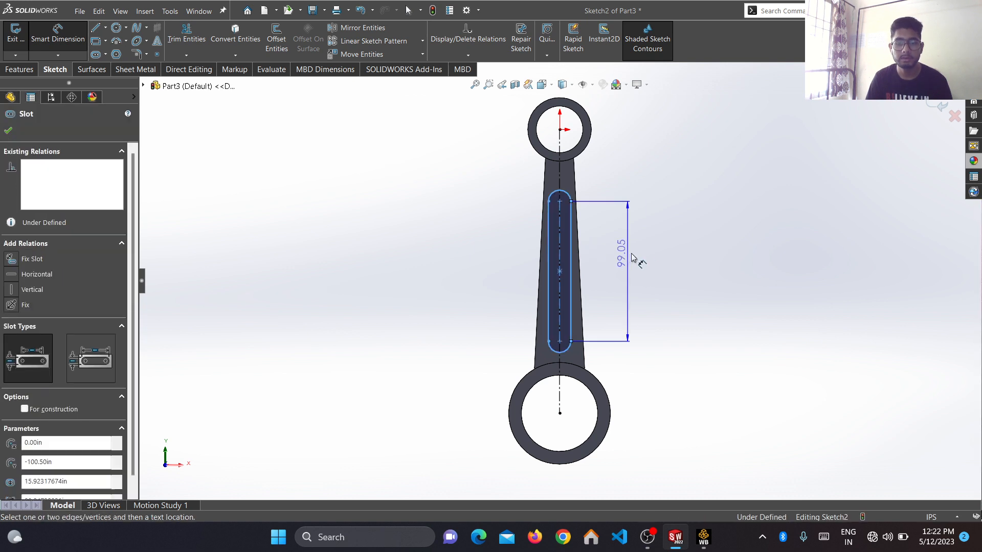
click(686, 258)
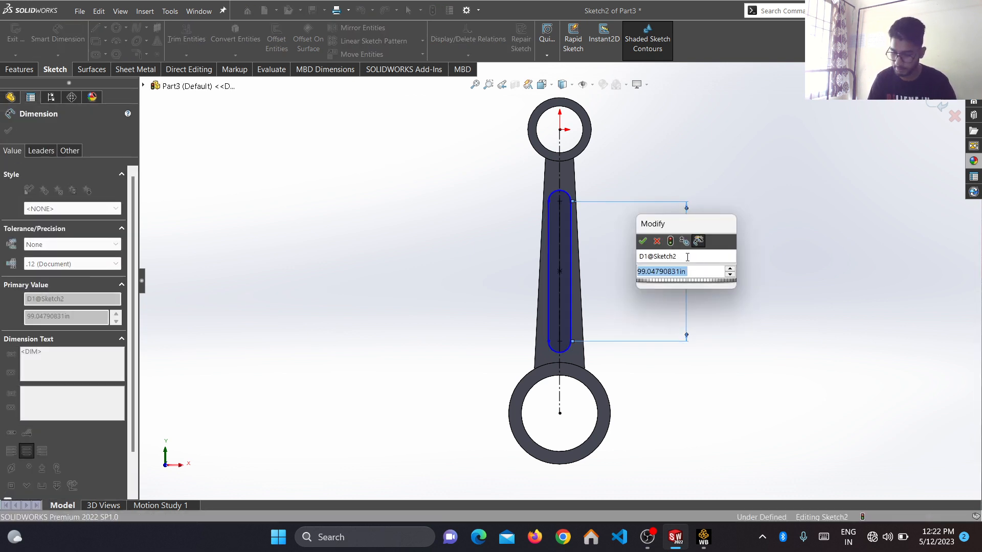
text(98)
key(Return)
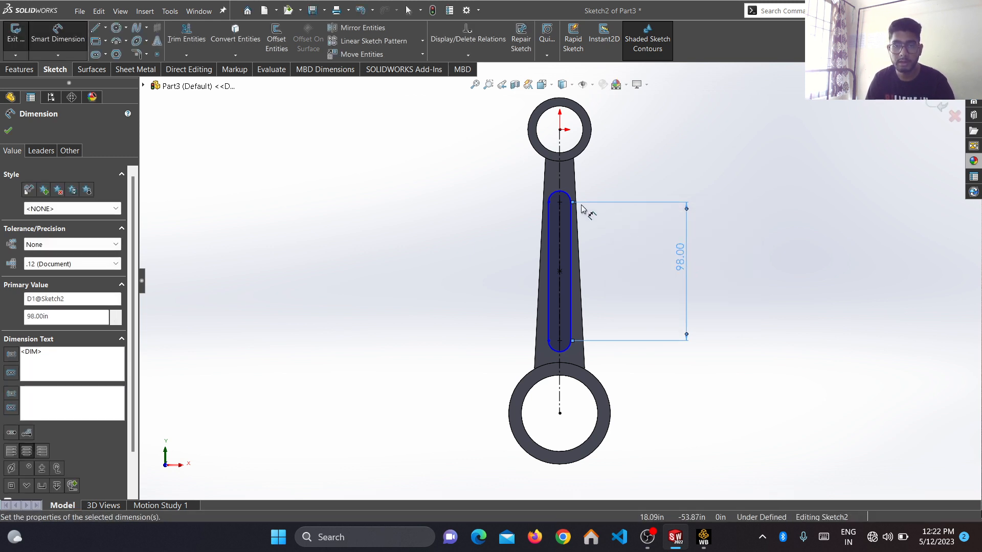
Dimension the slot's upper end arc to a radius of 8 in and finish dimensioning.
click(569, 195)
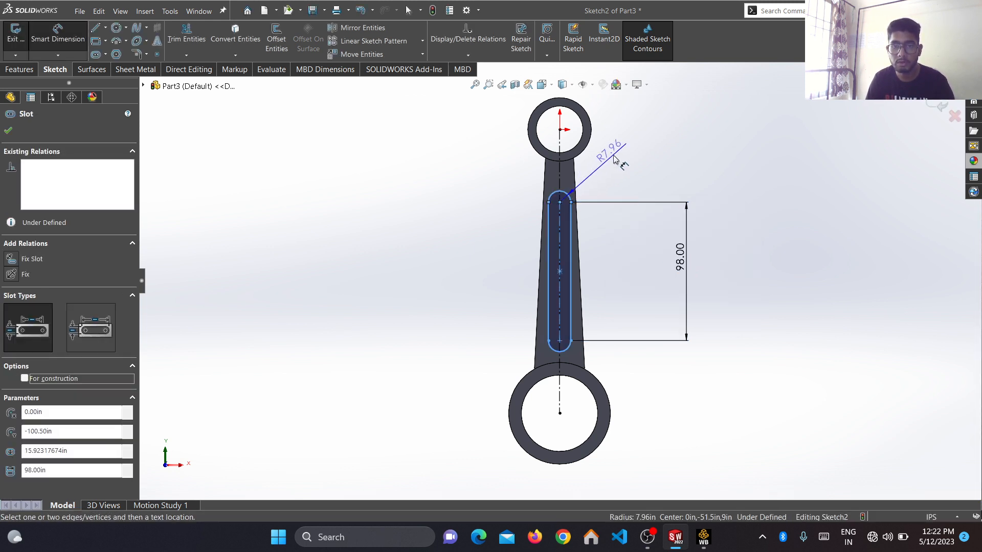
click(615, 159)
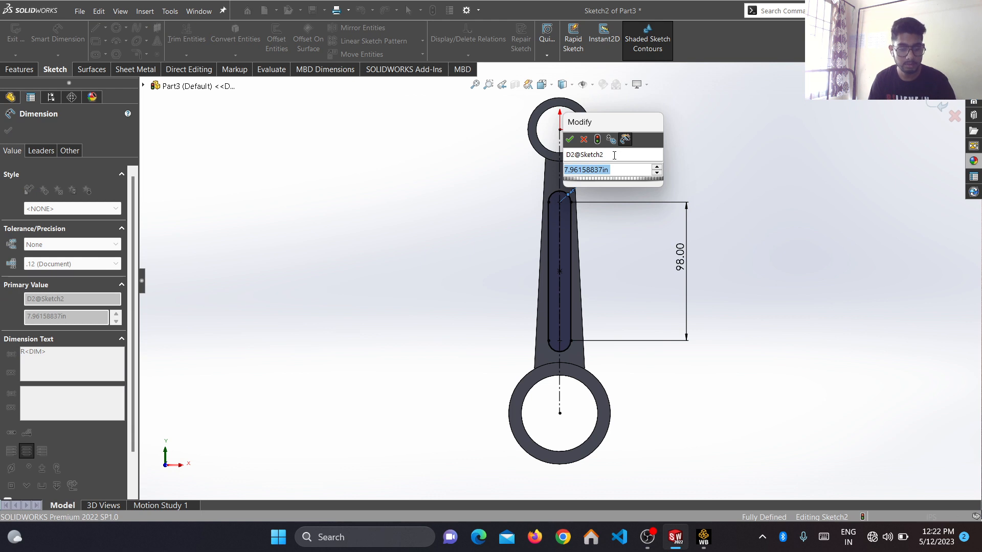
text(8)
key(Return)
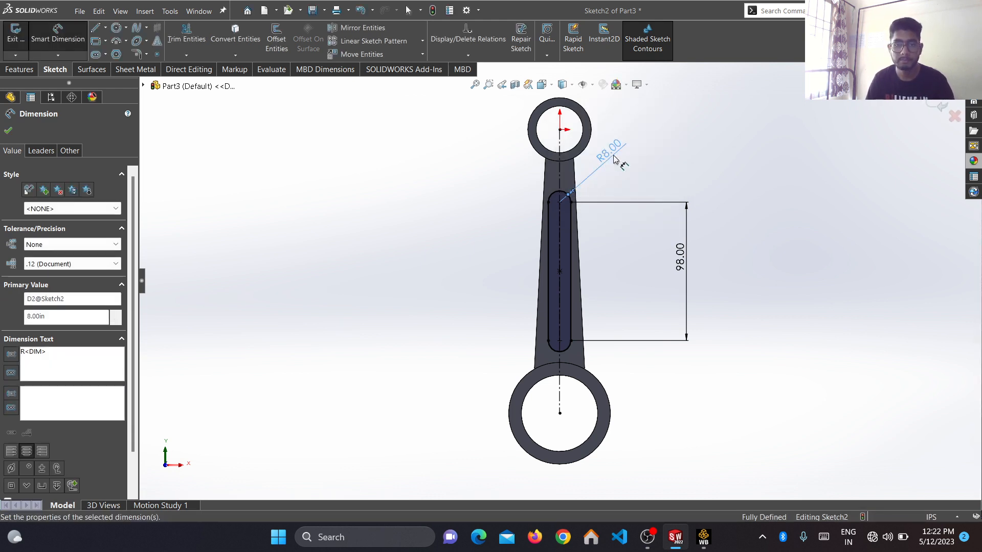
click(14, 130)
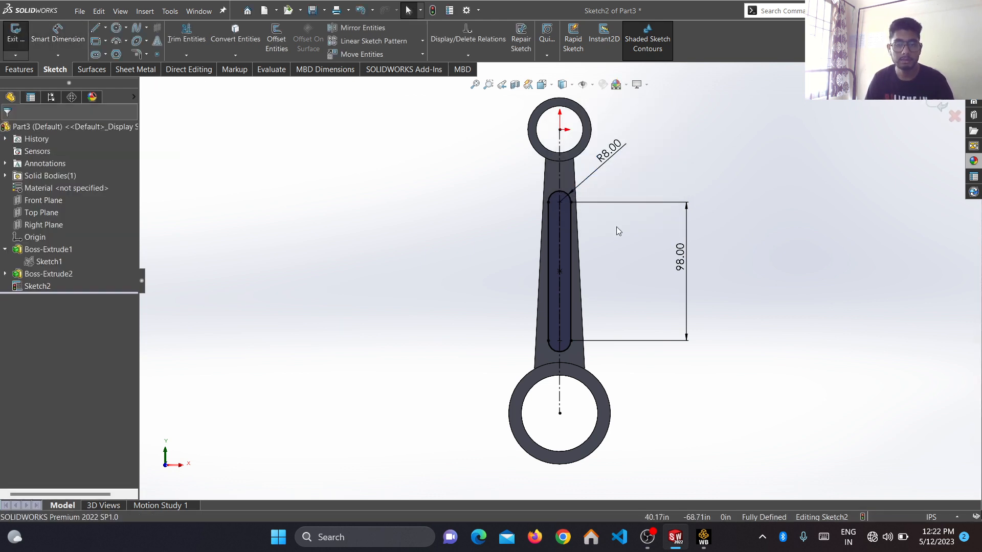
Cut the slot sketch into the tapered shank as a blind Extruded Cut 4 in deep.
click(20, 69)
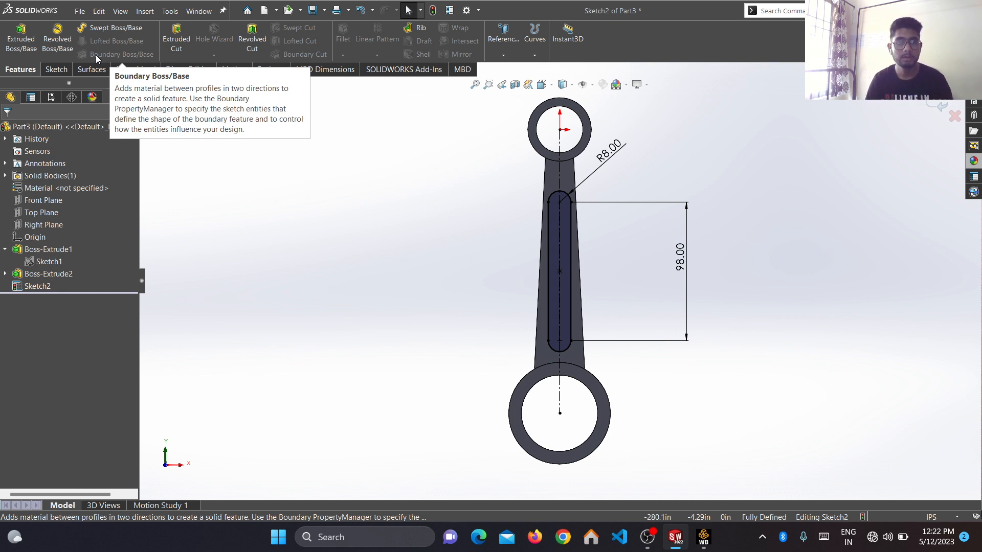
click(175, 39)
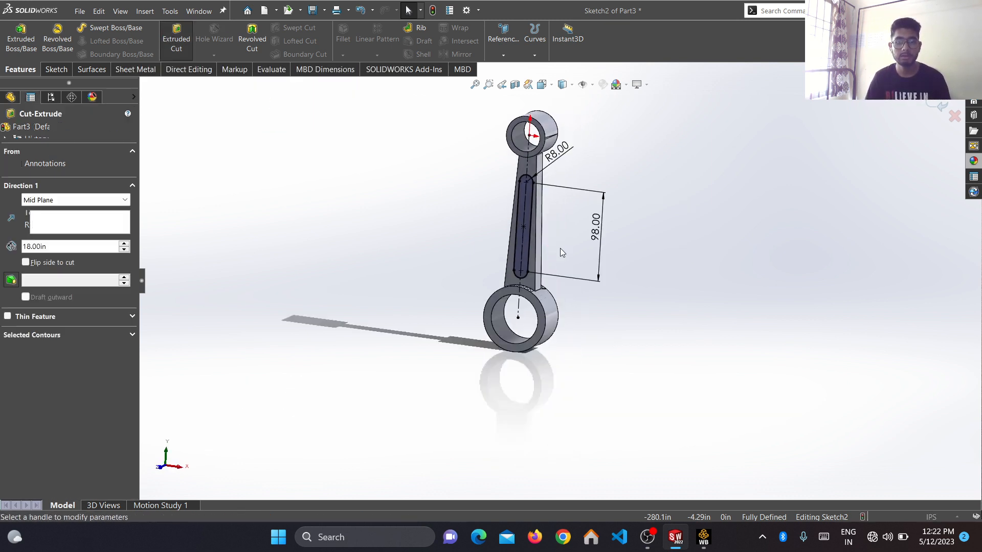
click(62, 204)
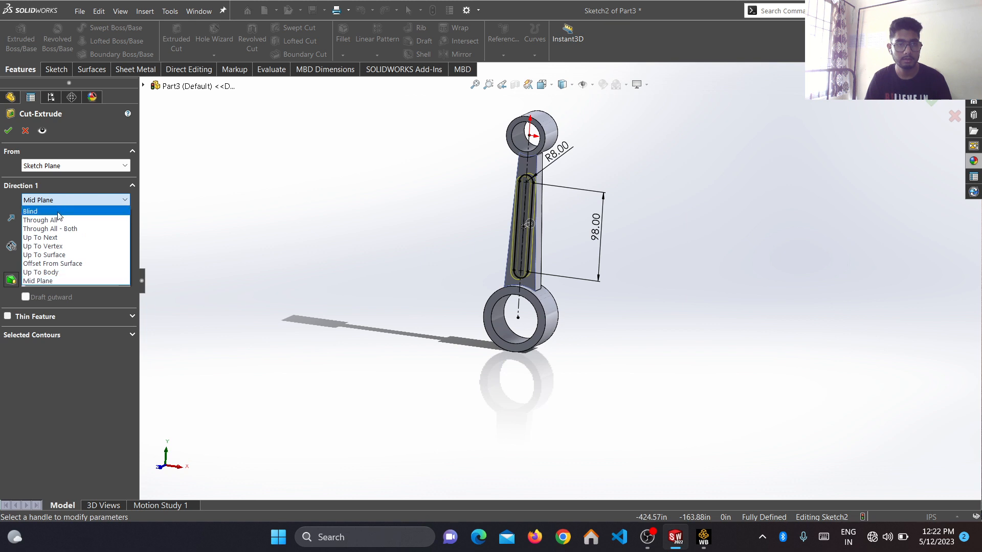
click(61, 211)
key(BackSpace)
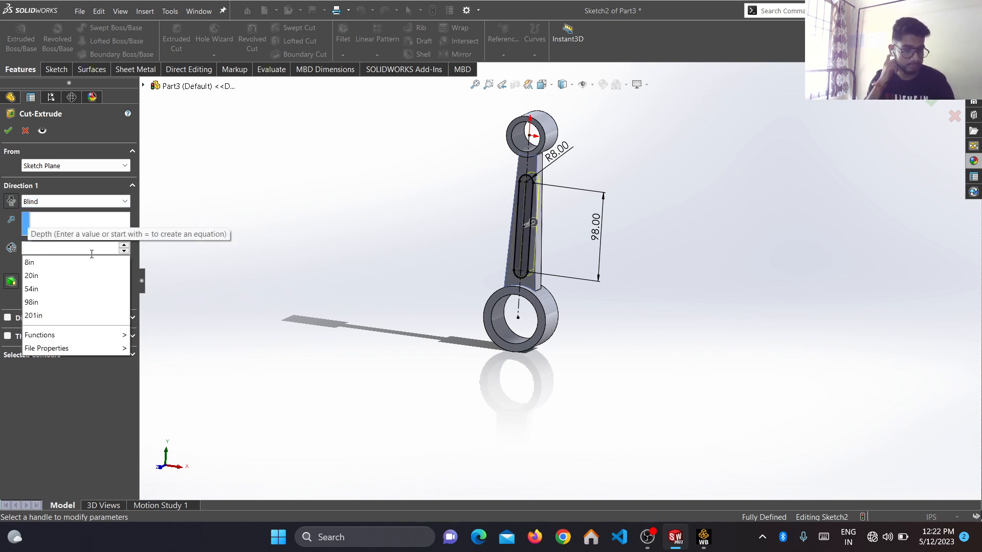
text(4)
key(Return)
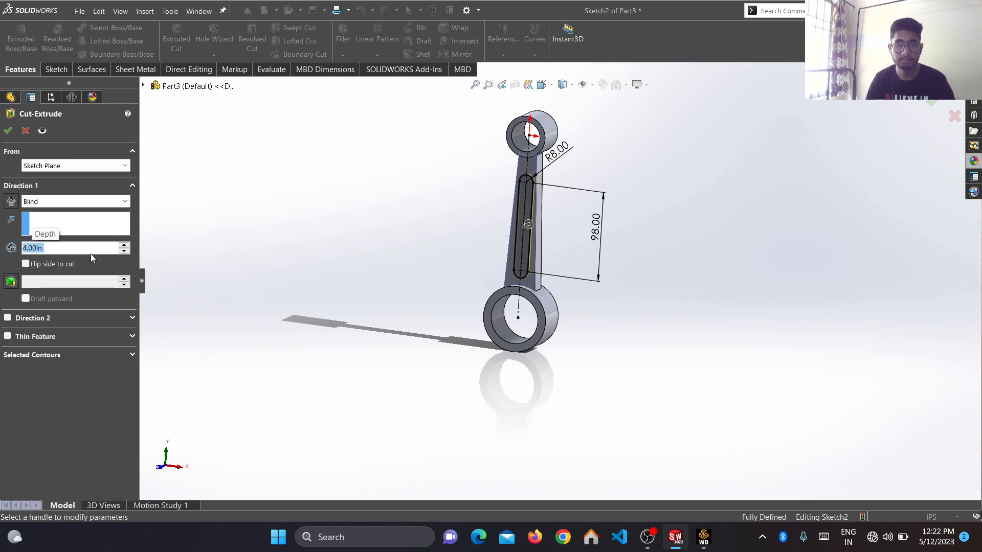
click(8, 131)
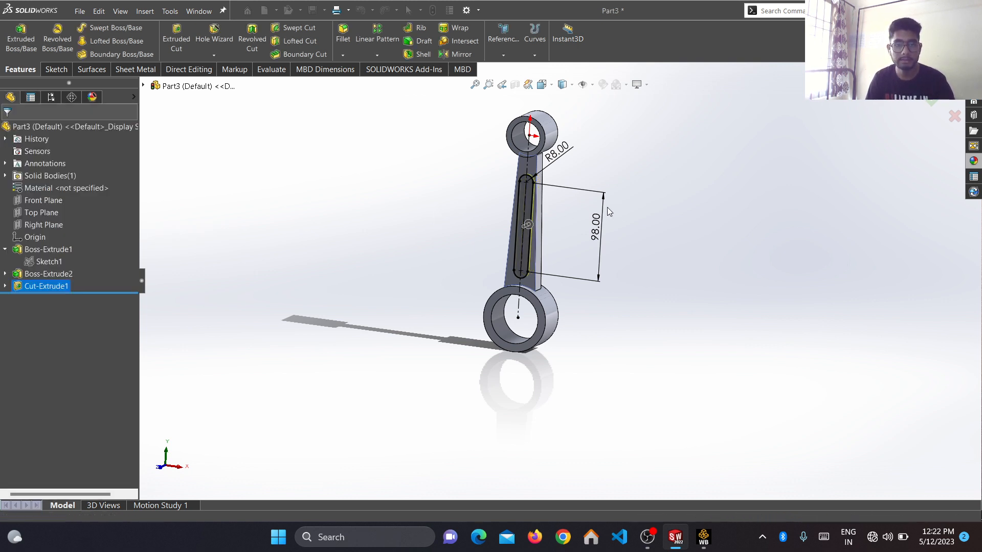
Mirror the slot cut about the Front Plane to the shank's opposite face.
mouse_move(651, 194)
middle_down()
mouse_move(637, 192)
mouse_move(639, 179)
middle_up()
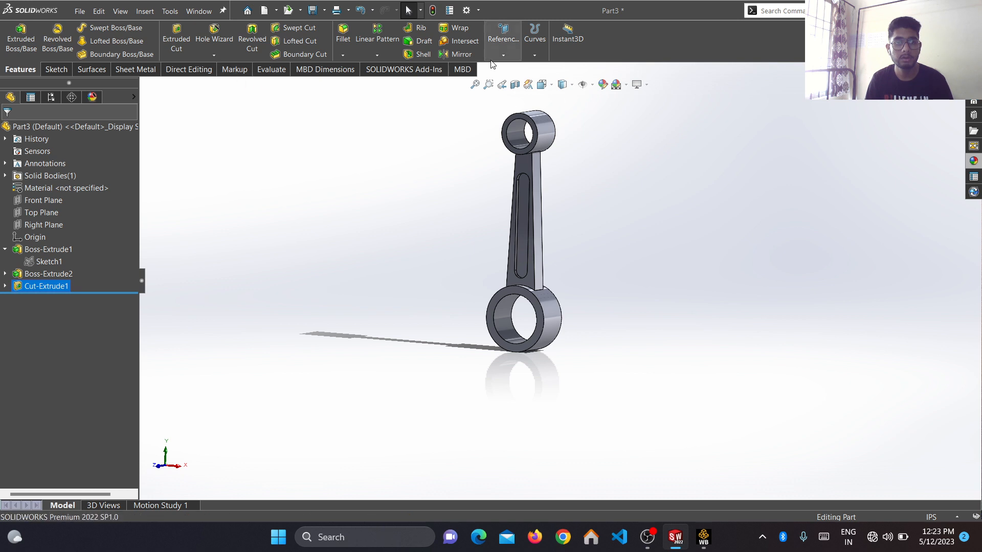
click(461, 54)
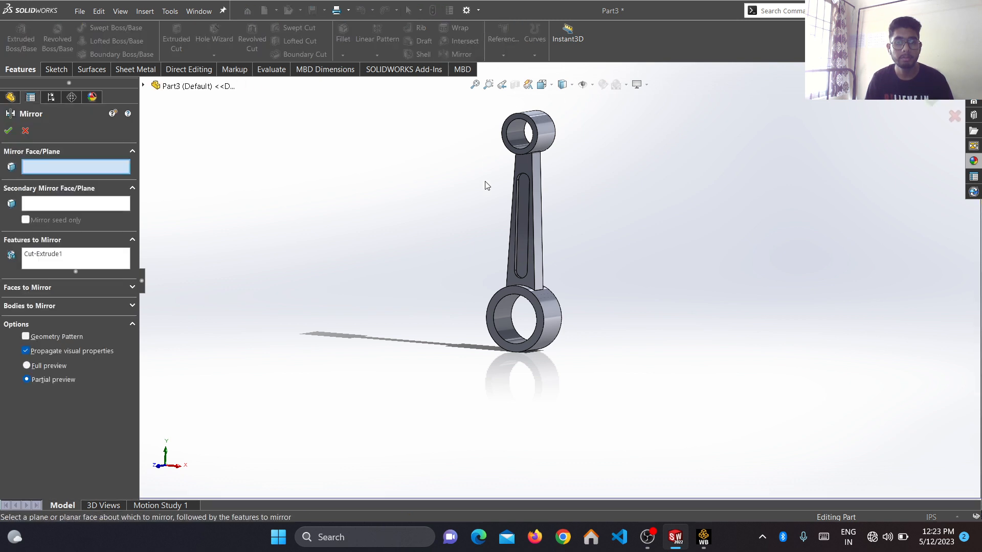
click(143, 86)
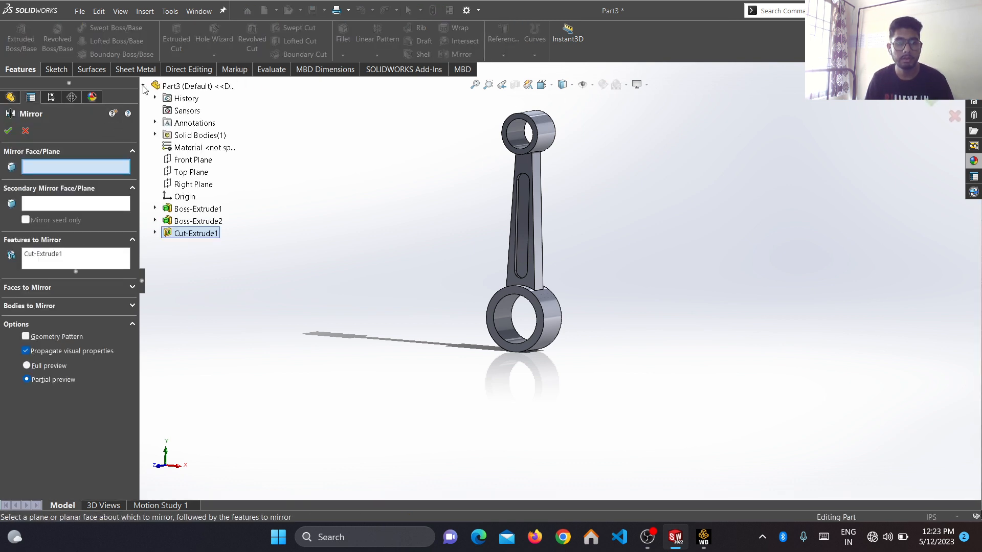
click(192, 159)
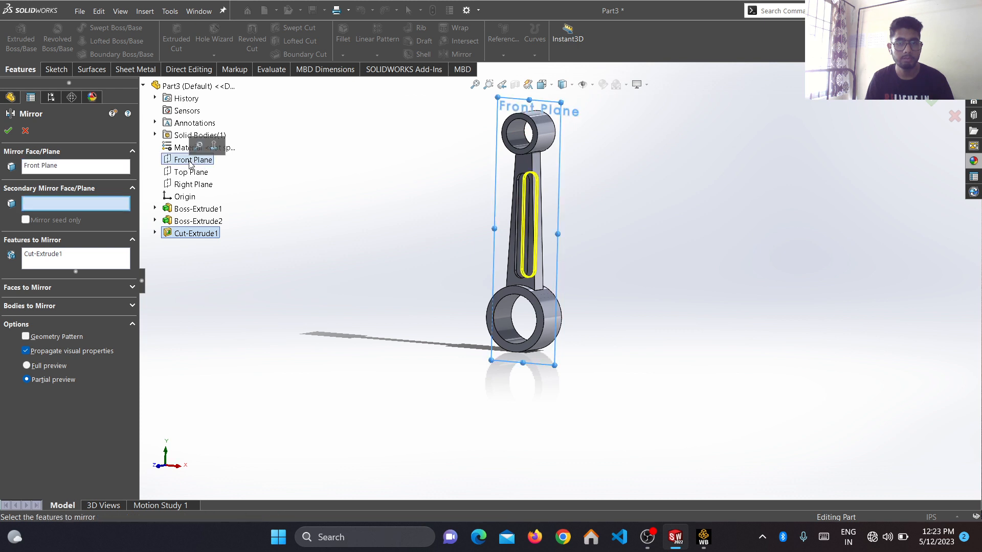
click(8, 130)
Fillet the rim and floor edges of both slot recesses with a symmetric 1 in radius.
scroll(561, 183, up, 3)
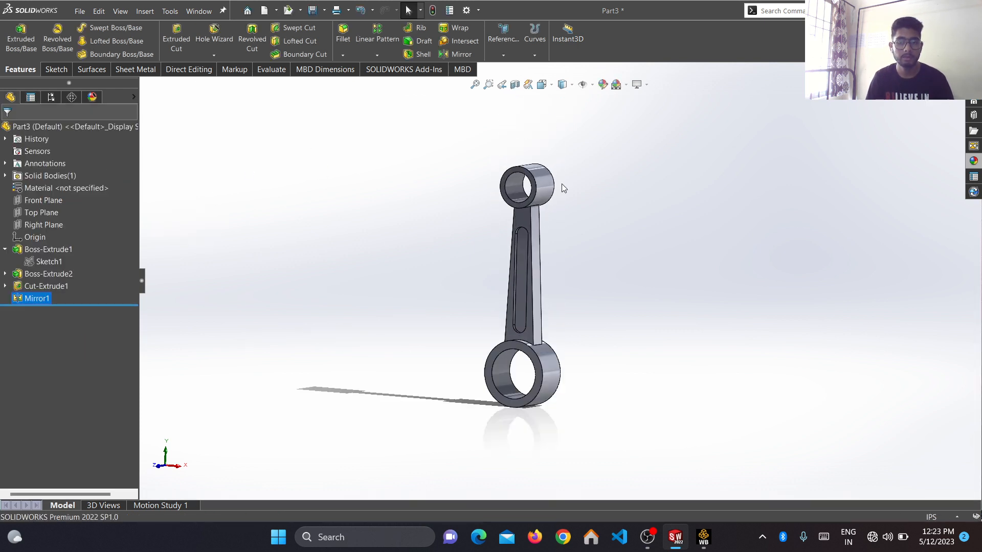
scroll(561, 183, down, 1)
scroll(517, 355, down, 1)
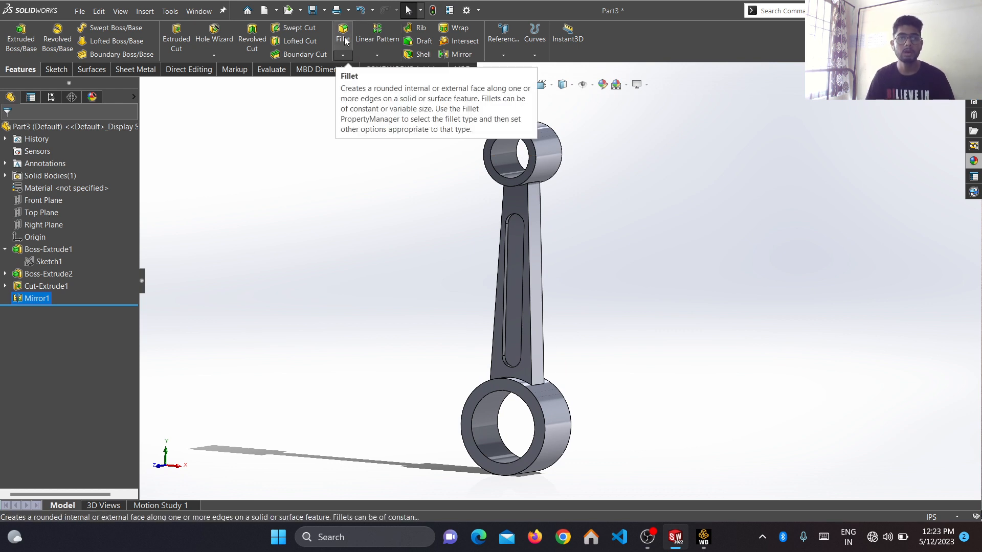
scroll(522, 280, down, 3)
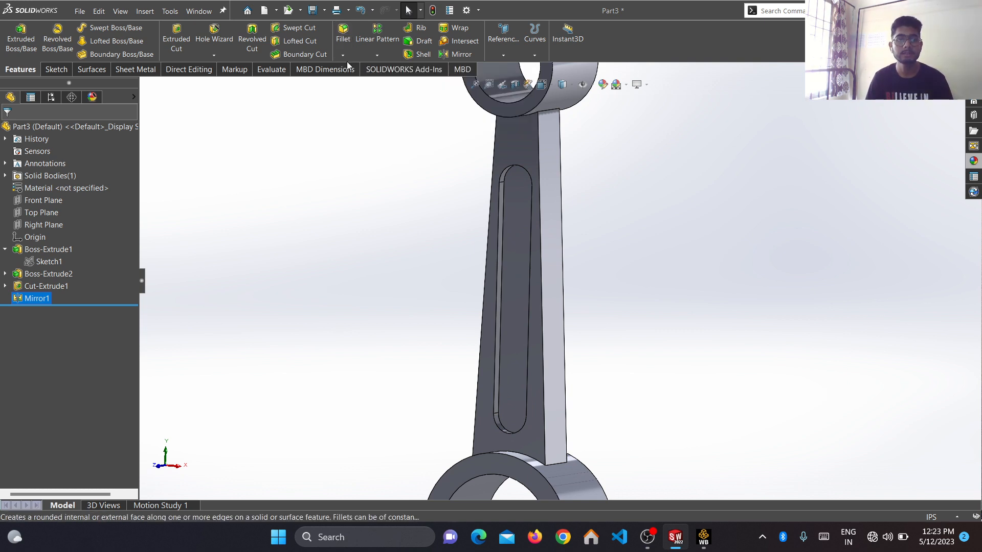
click(343, 35)
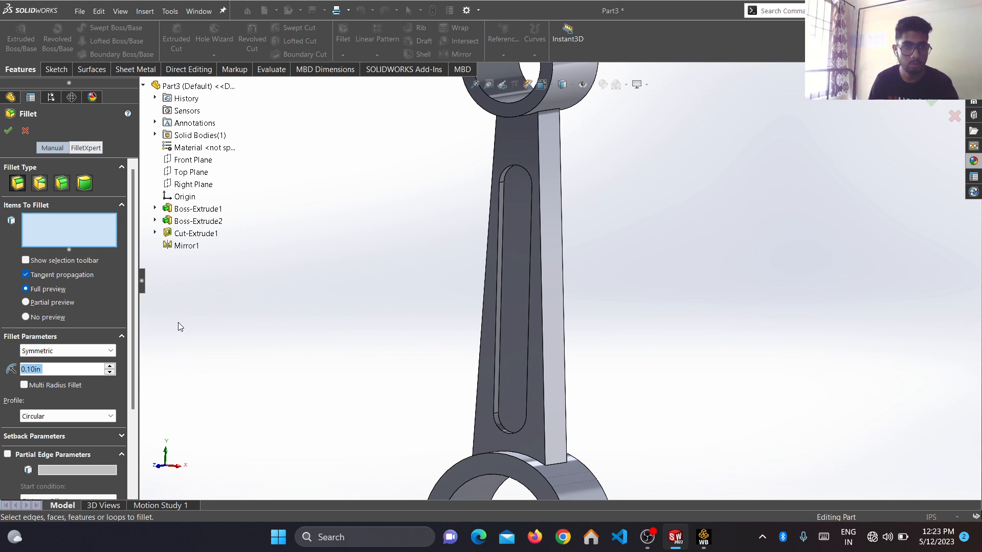
text(1)
key(Return)
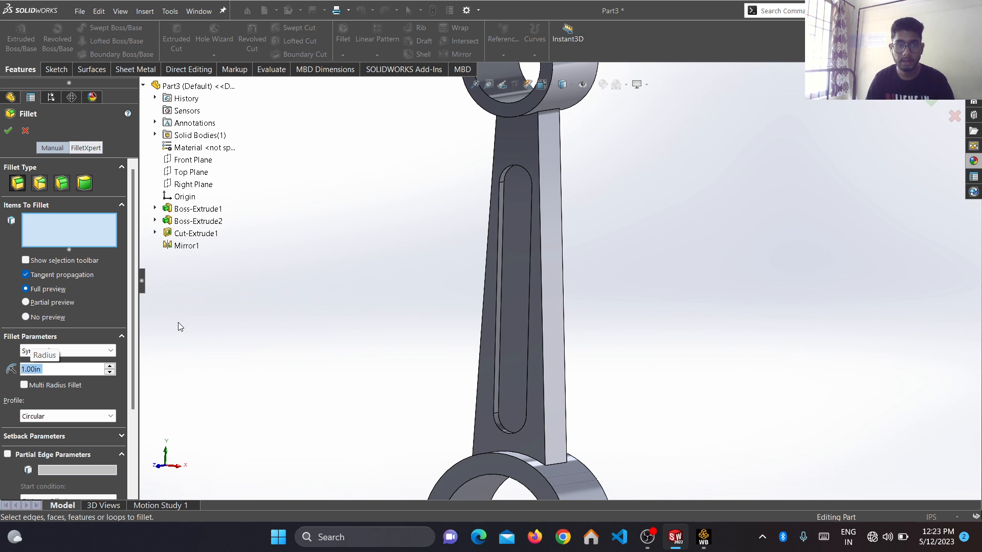
click(501, 292)
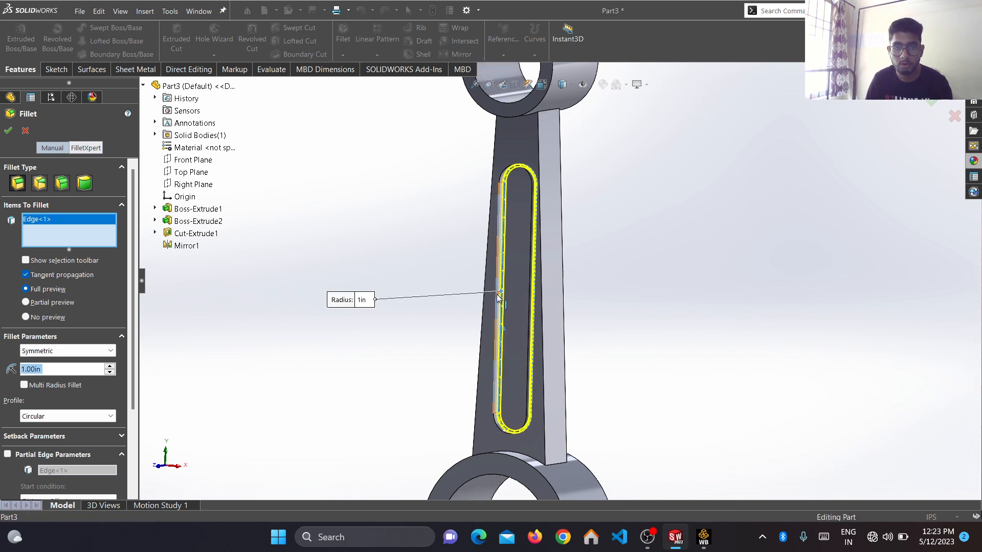
click(497, 293)
middle_drag(596, 293, 591, 271)
click(589, 268)
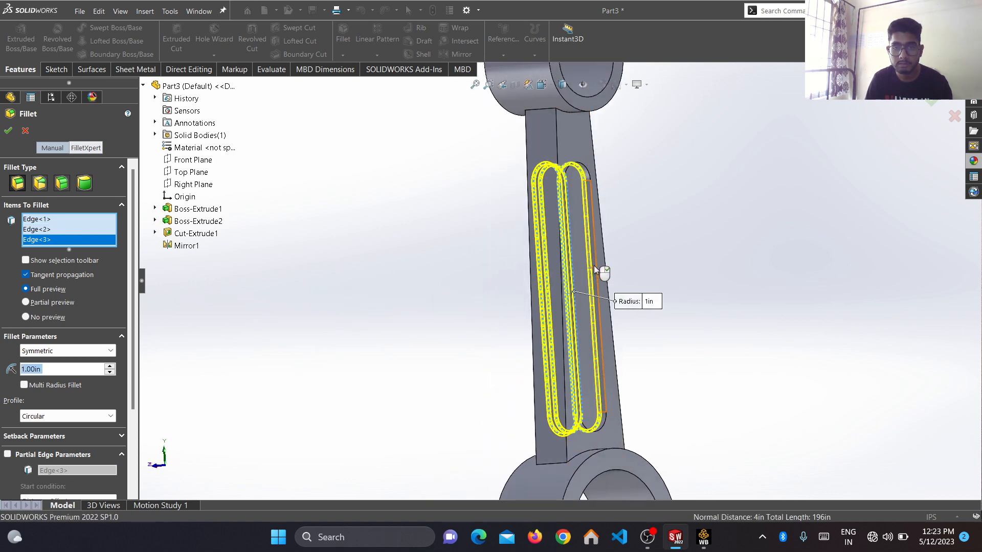
click(595, 262)
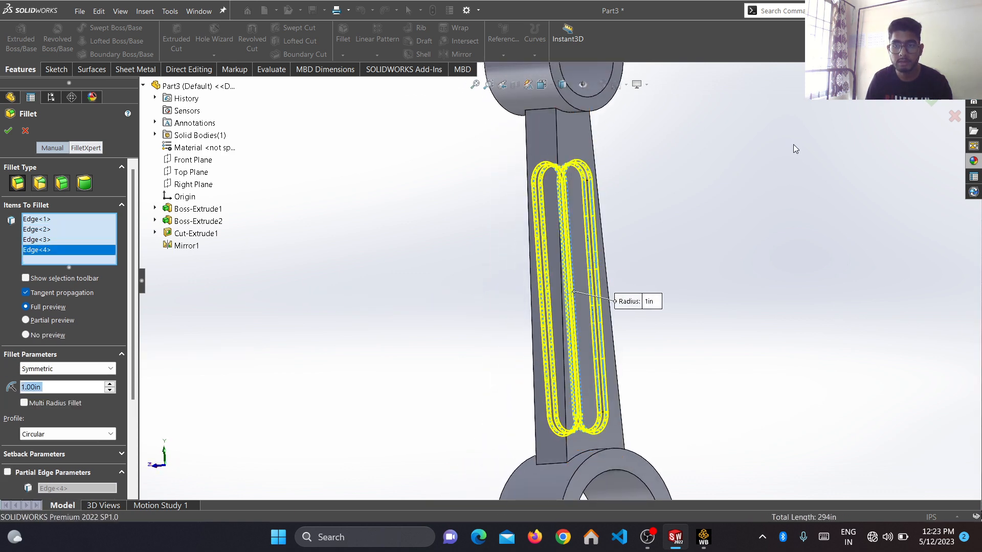
click(933, 104)
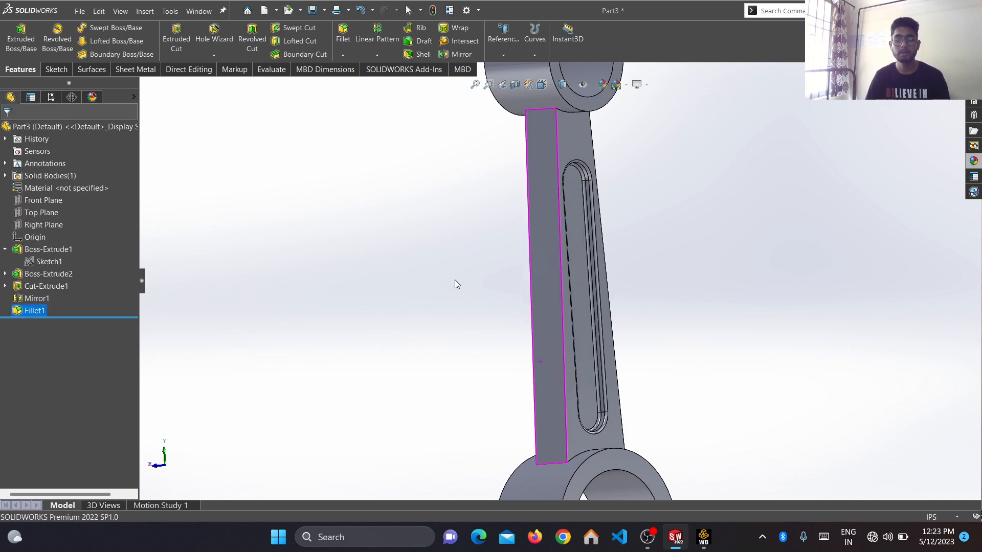
Reopen the first extrusion's sketch and draw a horizontal line across the large ring's full 72 in outer diameter, through its center.
middle_drag(456, 281, 610, 280)
scroll(453, 302, up, 4)
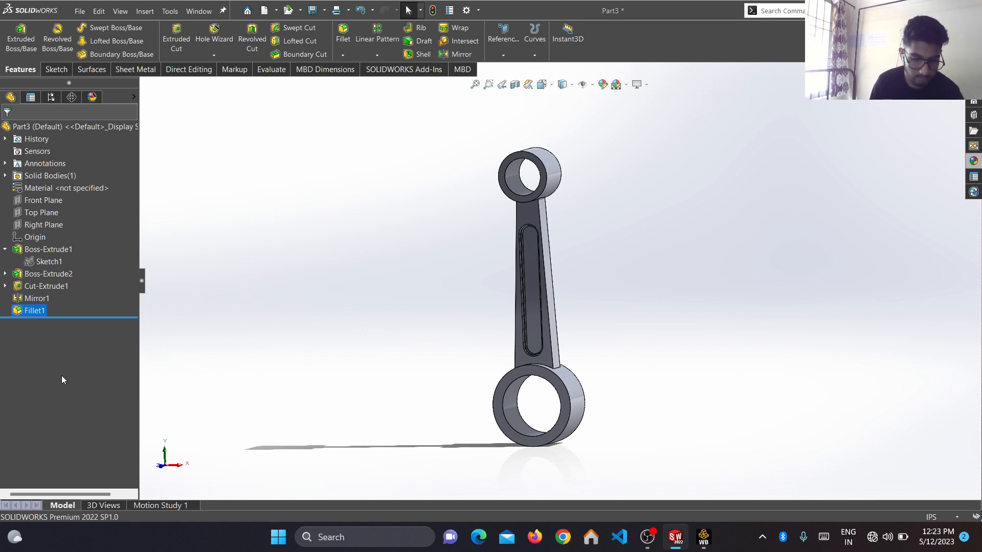
right_click(44, 260)
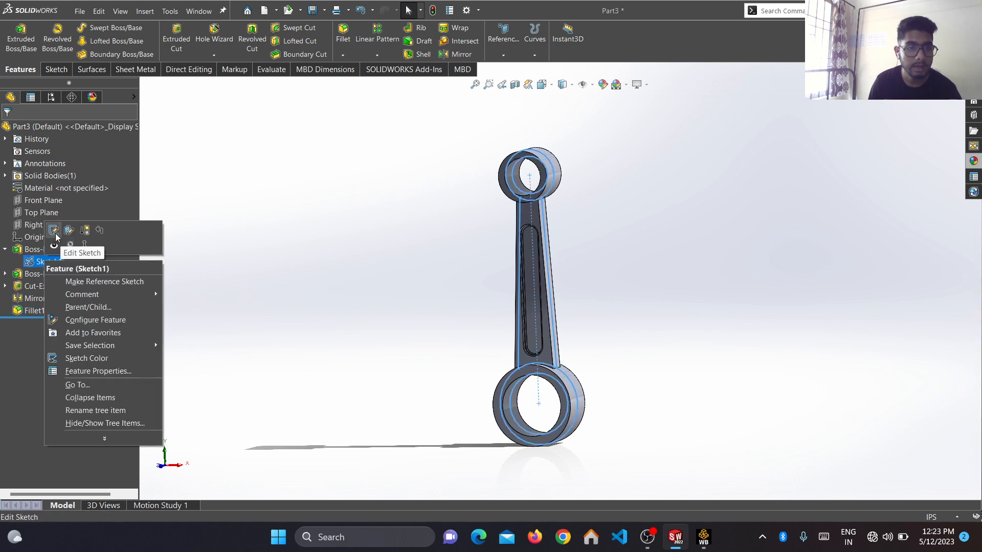
click(55, 230)
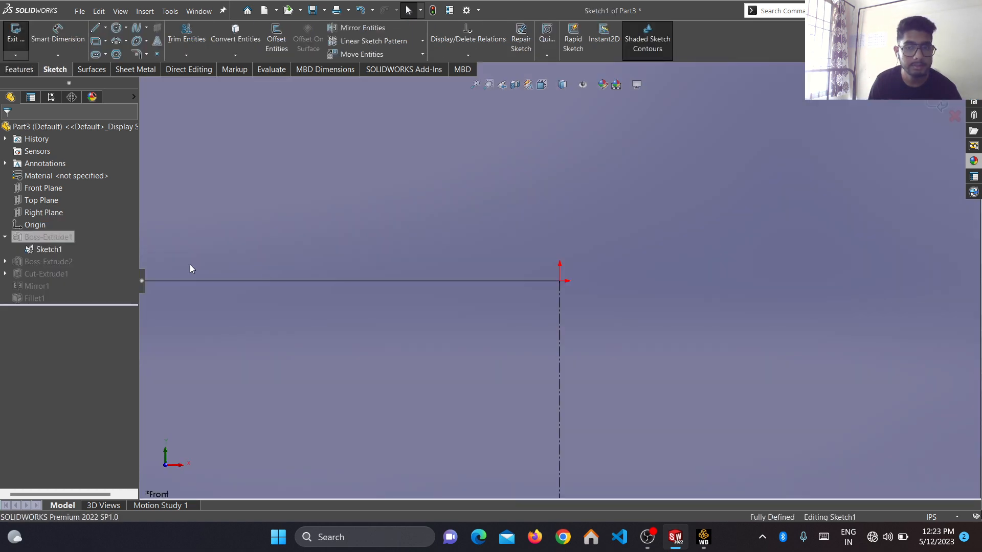
scroll(431, 294, up, 15)
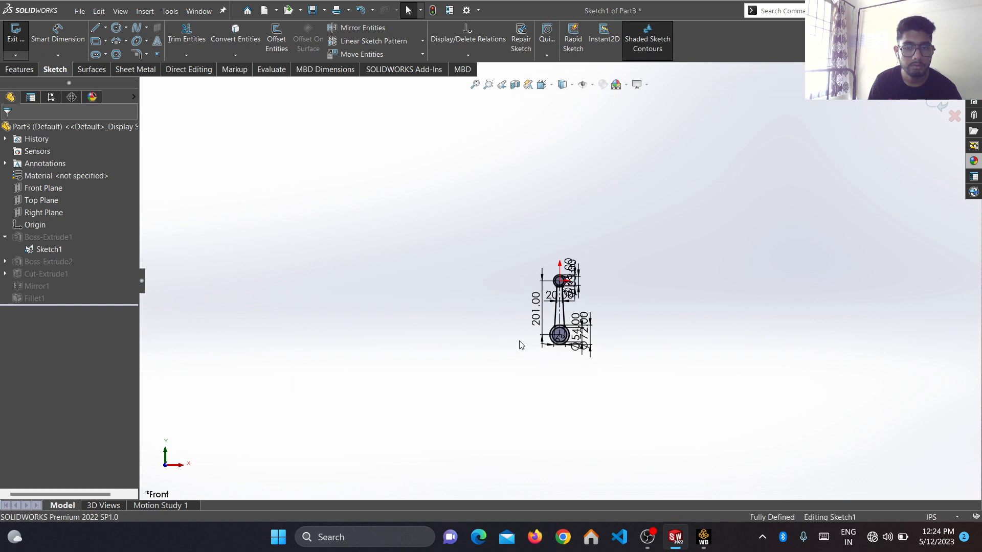
scroll(578, 345, down, 9)
scroll(499, 266, down, 3)
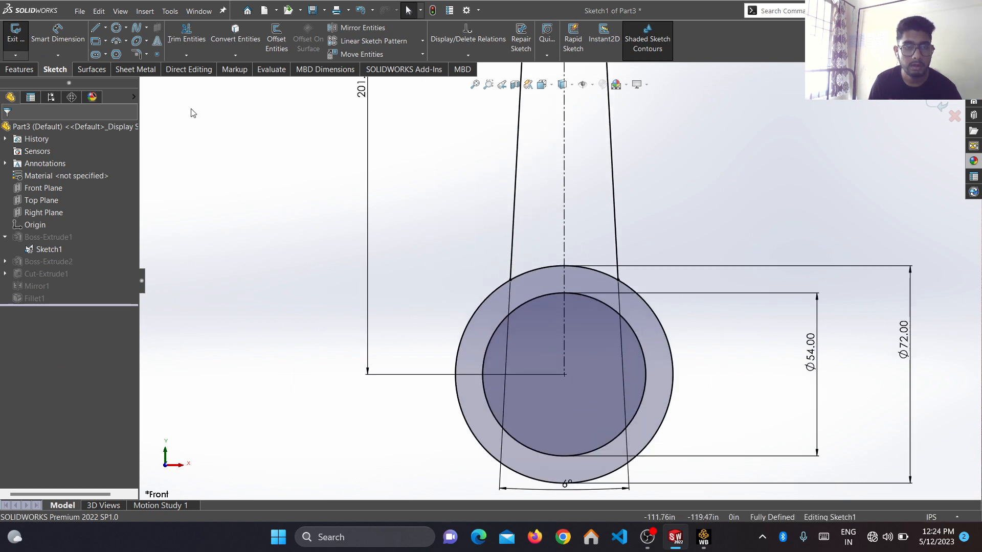
click(95, 28)
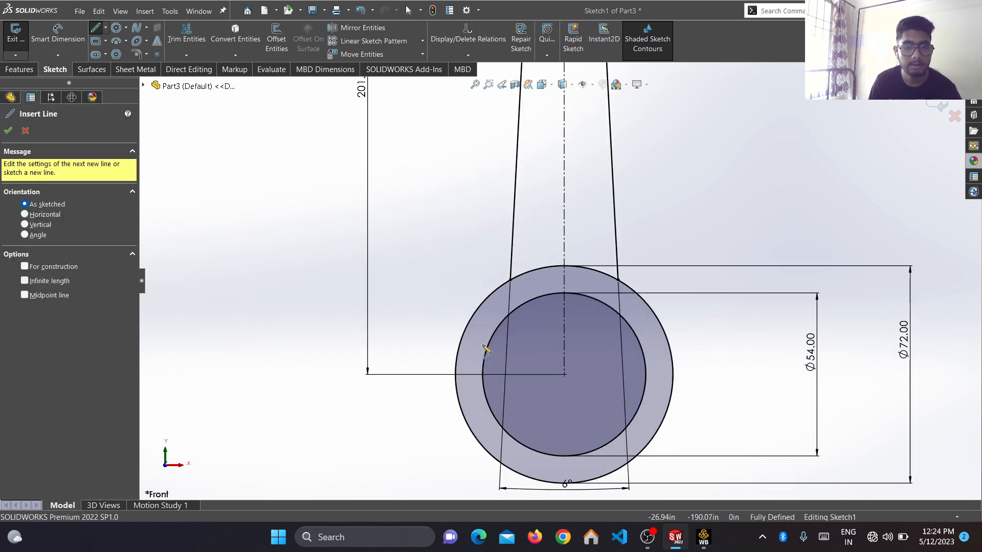
click(460, 379)
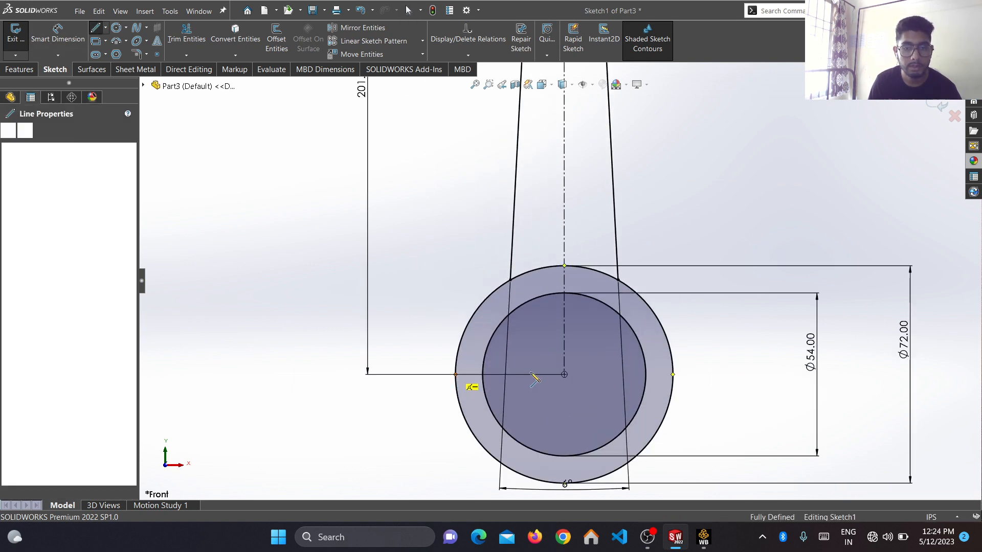
click(673, 375)
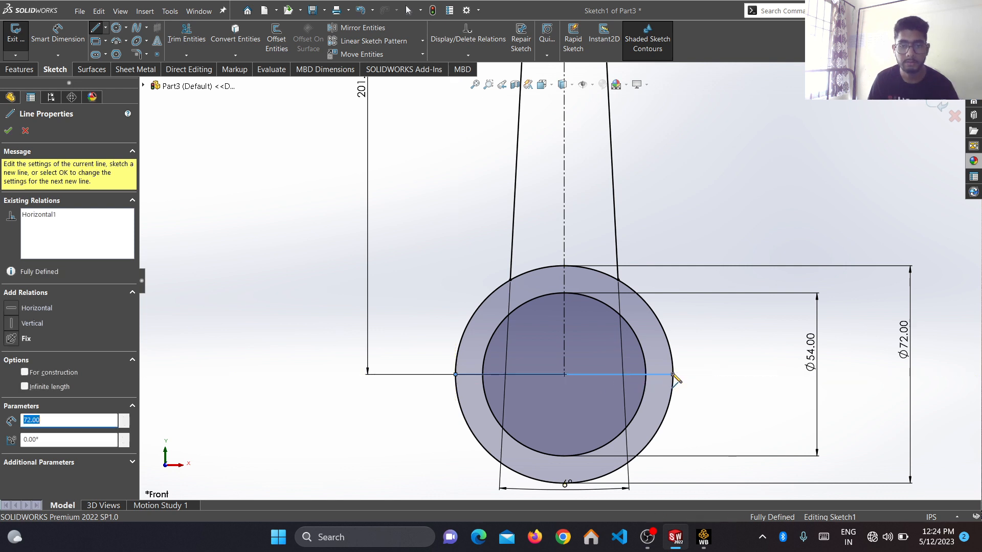
key(Escape)
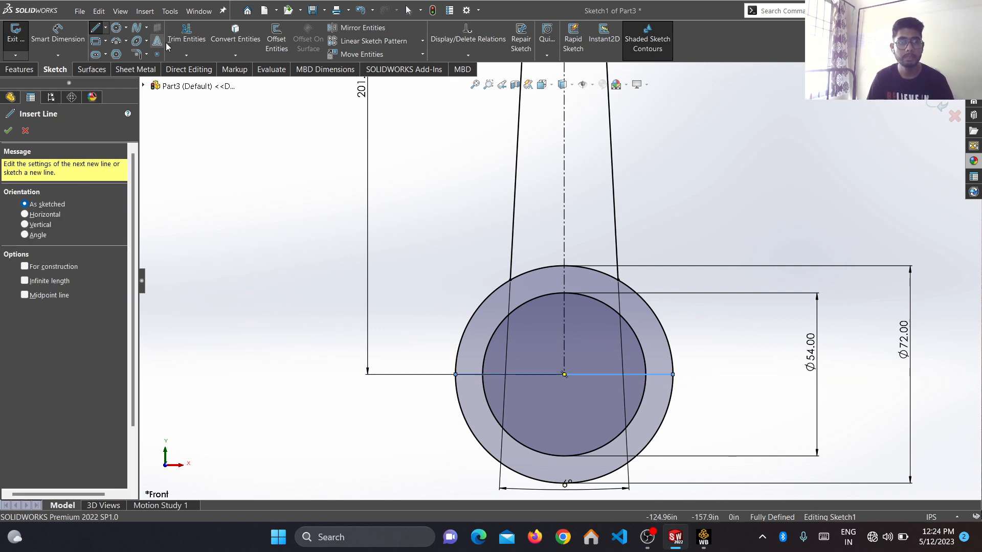
Trim away the large ring's lower half and the line segment inside its bore, and exit the sketch.
click(187, 35)
mouse_move(463, 458)
mouse_down()
mouse_move(492, 441)
mouse_move(532, 375)
mouse_move(604, 383)
mouse_up()
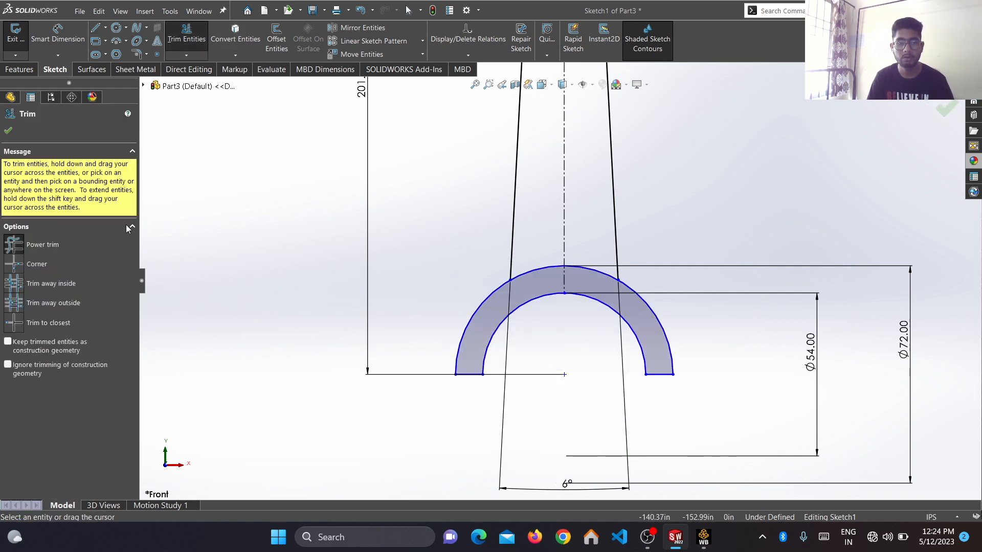
click(8, 131)
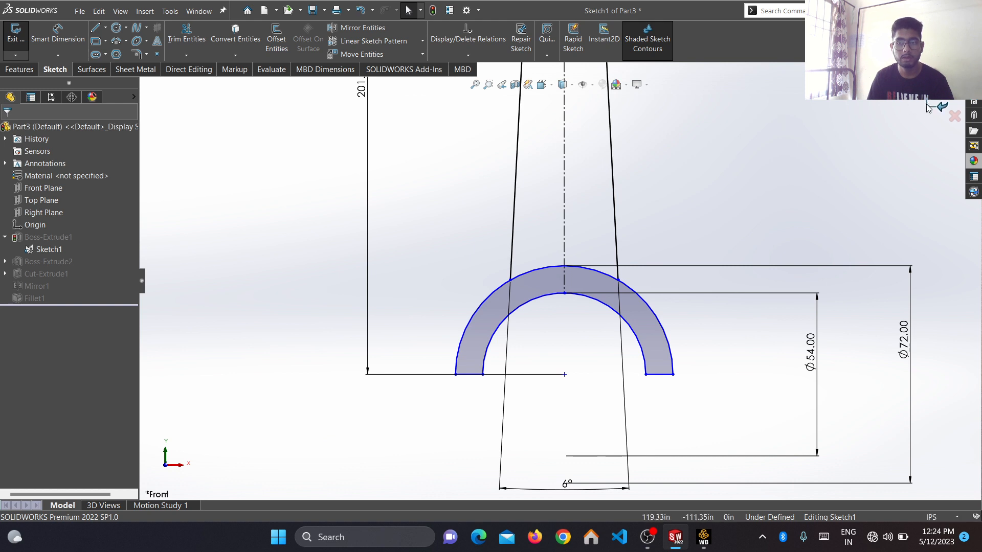
click(942, 106)
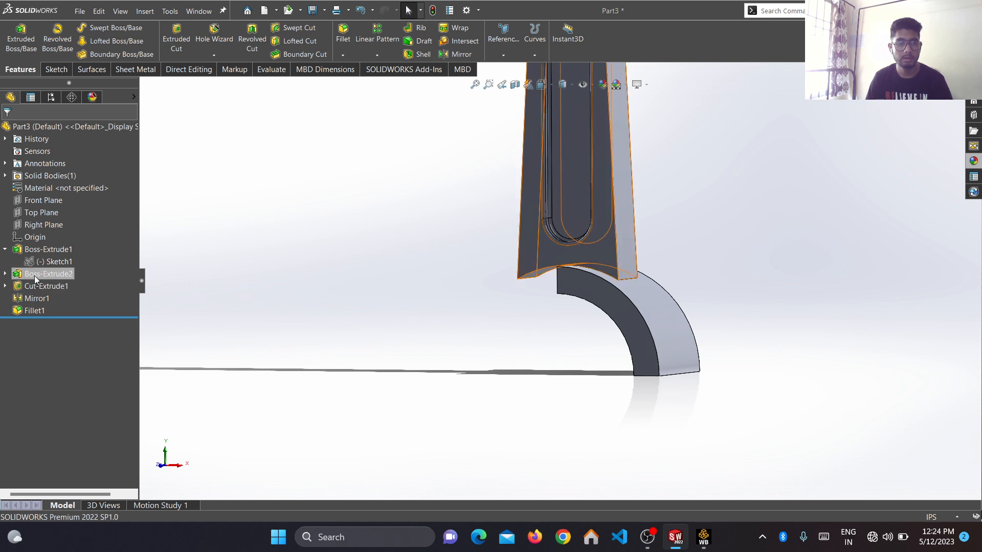
Edit the first extrusion and add the left half of the large end's arch to its selected contours.
right_click(48, 248)
click(58, 217)
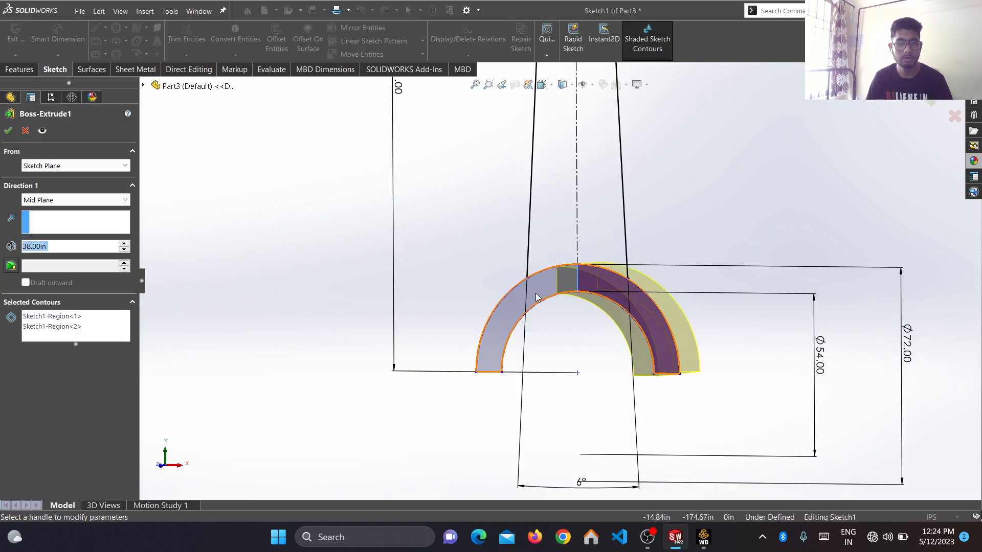
click(8, 132)
scroll(592, 188, up, 5)
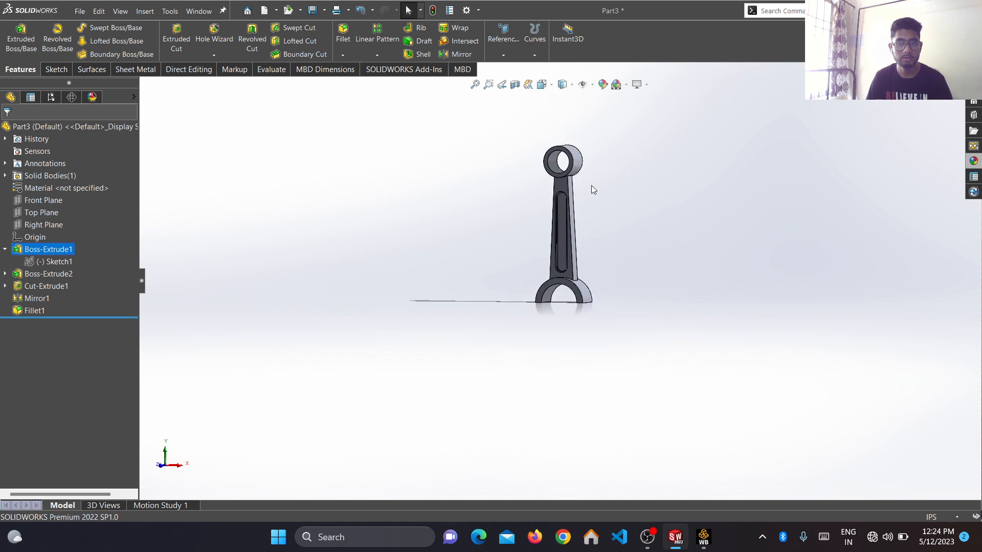
scroll(602, 172, down, 5)
scroll(570, 245, up, 2)
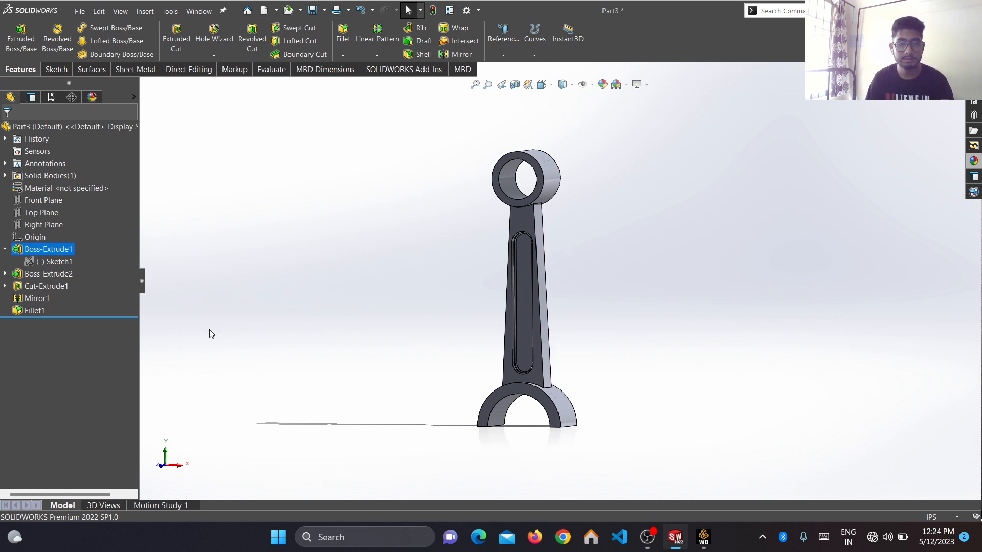
click(62, 70)
click(30, 69)
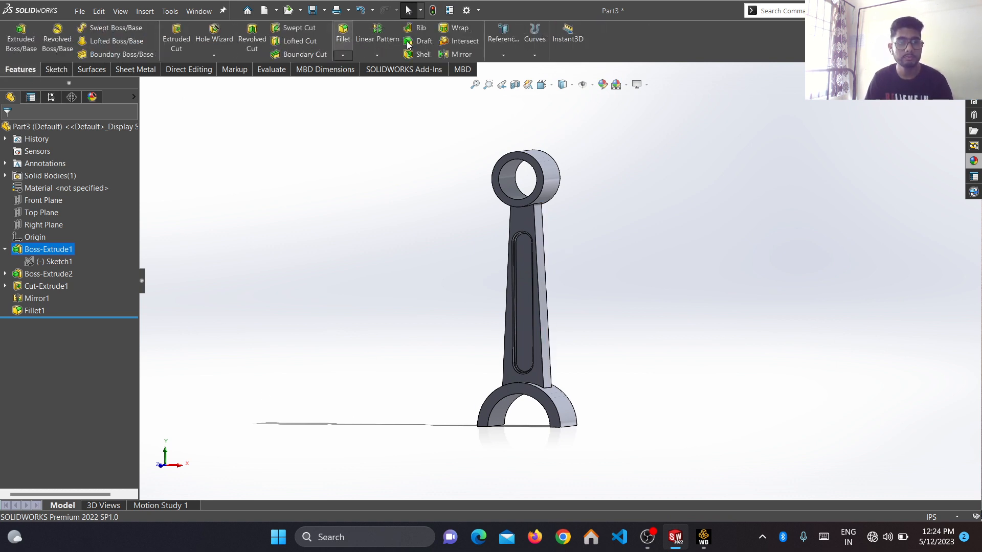
Create a reference plane offset 30 in from the half ring's flat end face, flipping the offset toward the shank.
click(508, 30)
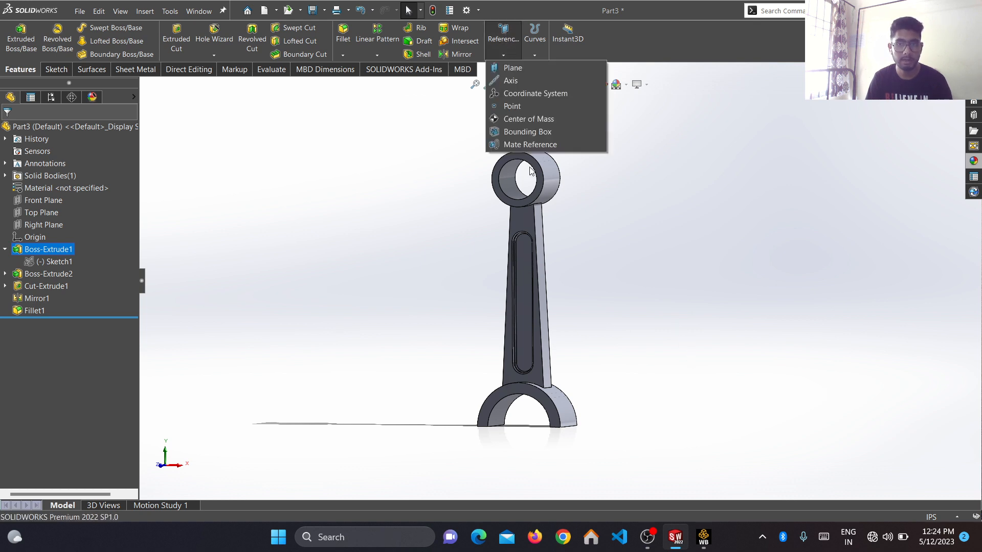
click(512, 67)
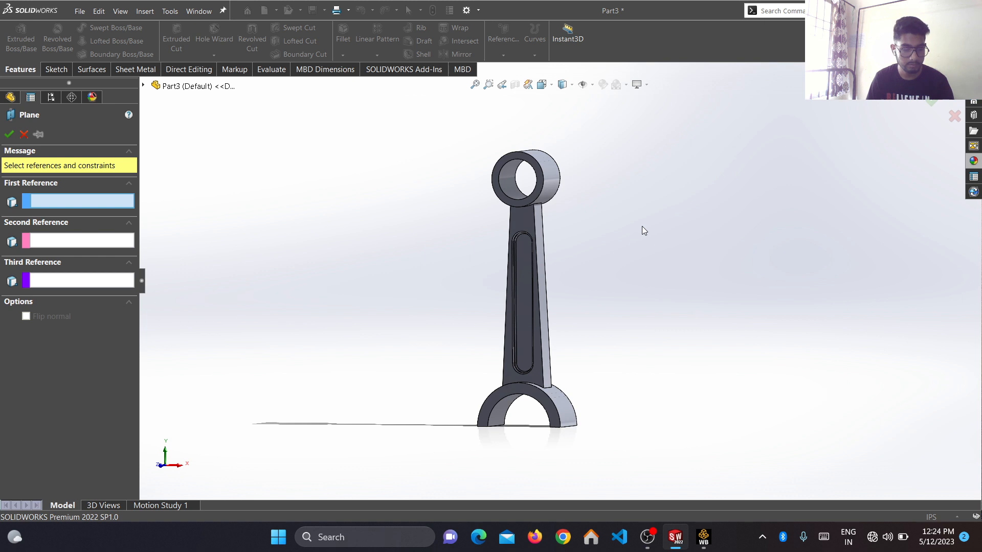
middle_drag(707, 276, 707, 168)
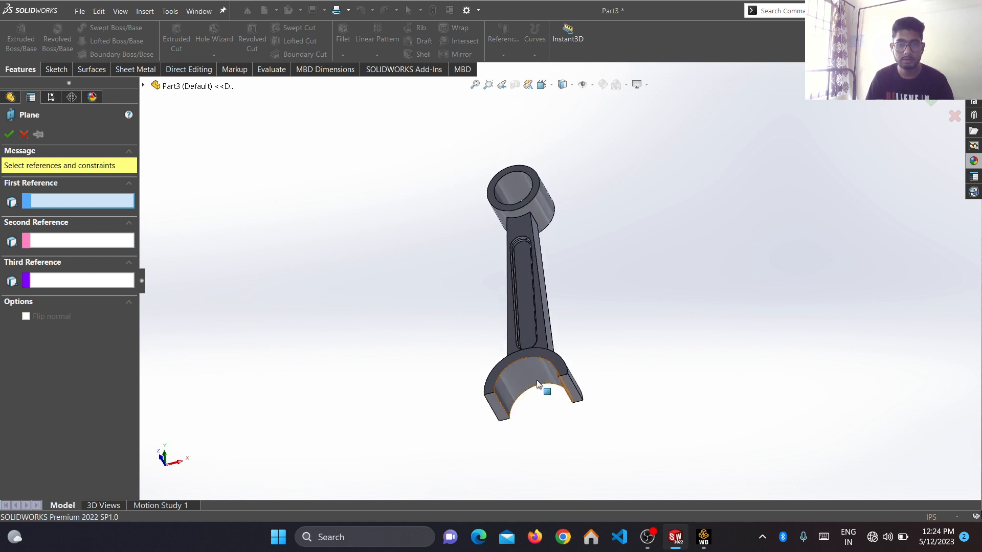
click(571, 388)
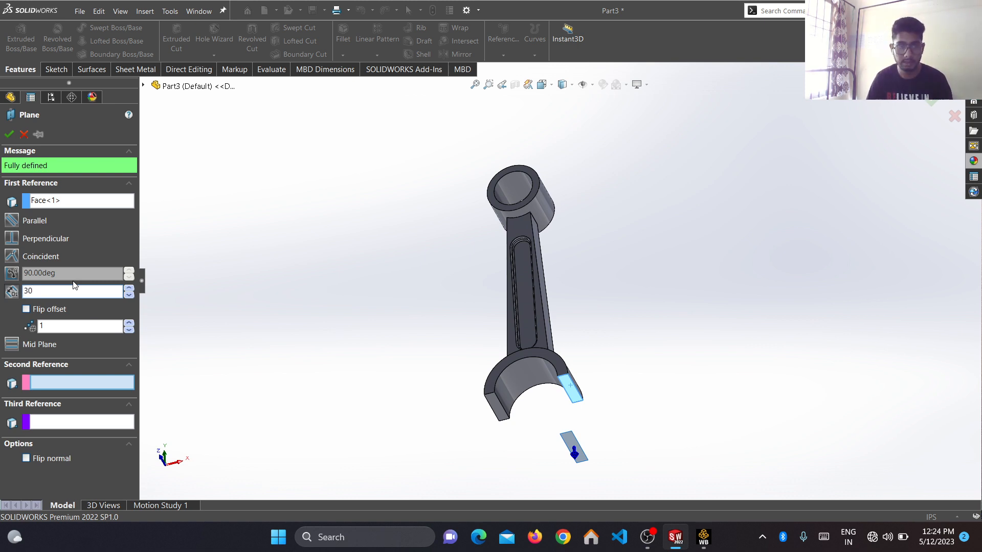
click(27, 309)
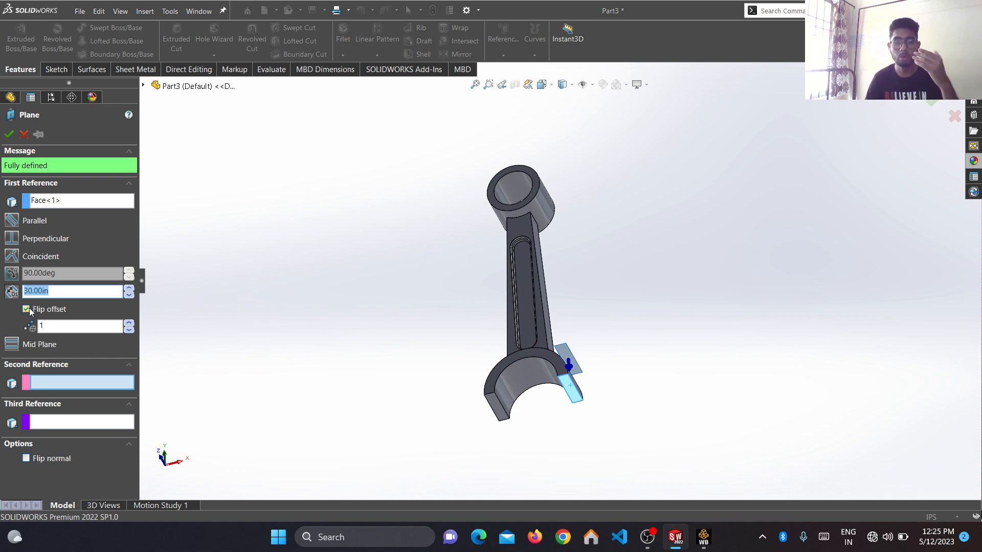
click(8, 134)
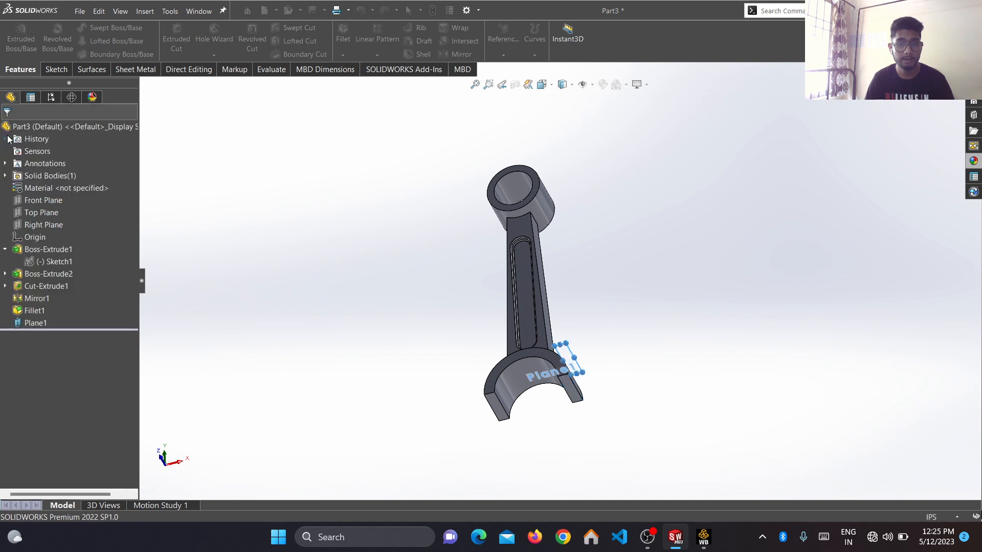
On the new plane, sketch a horizontal centerpoint straight slot centered on the origin, about 63 in between arc centers and 9.6 in wide.
click(56, 70)
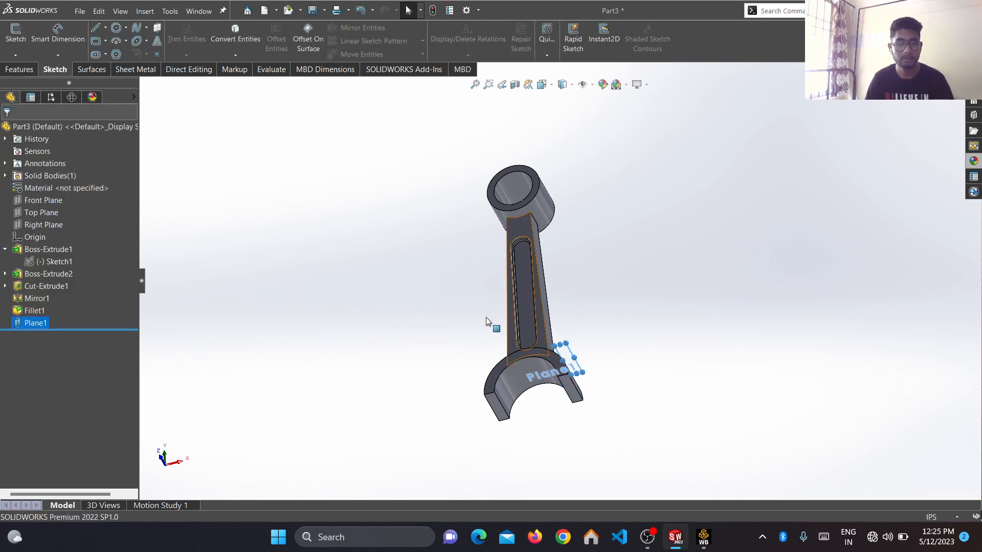
click(15, 36)
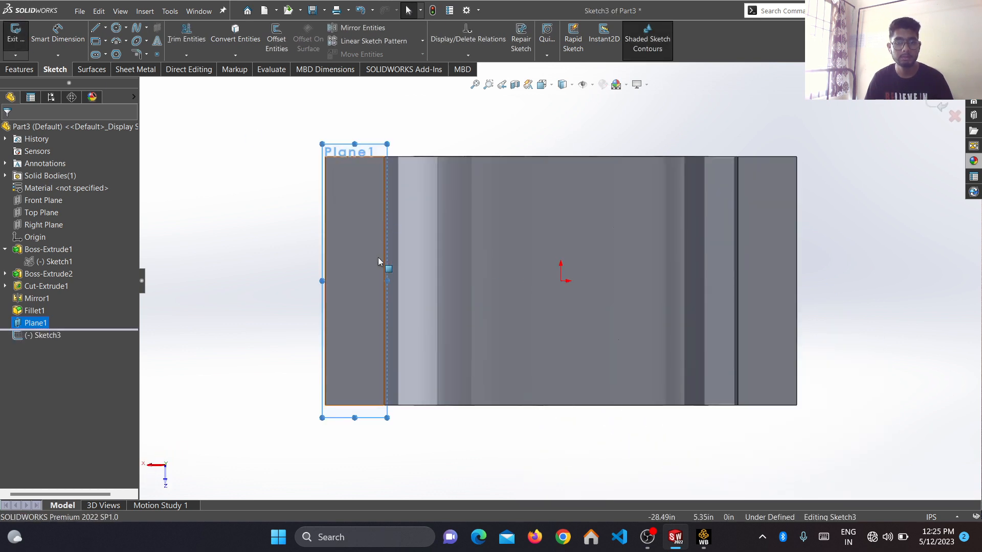
click(107, 55)
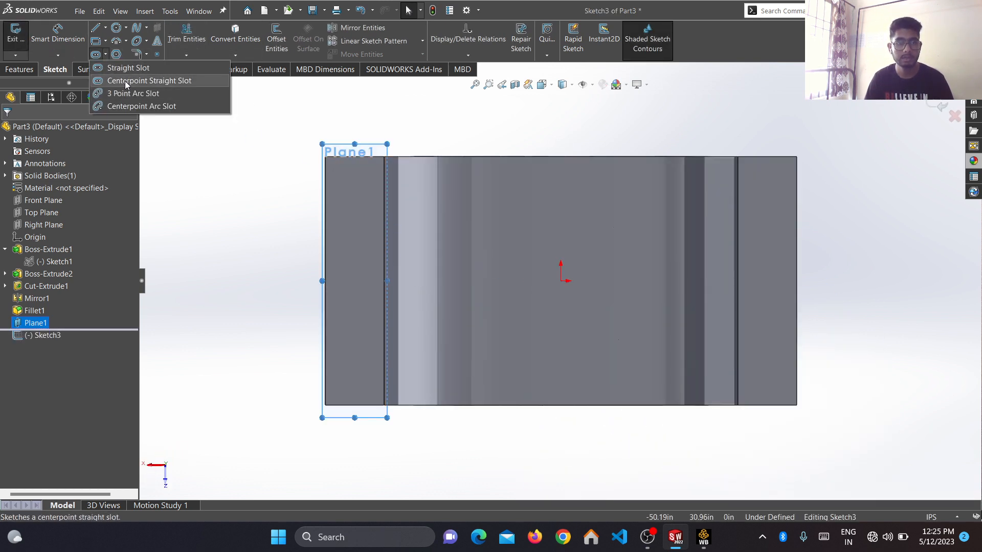
click(125, 81)
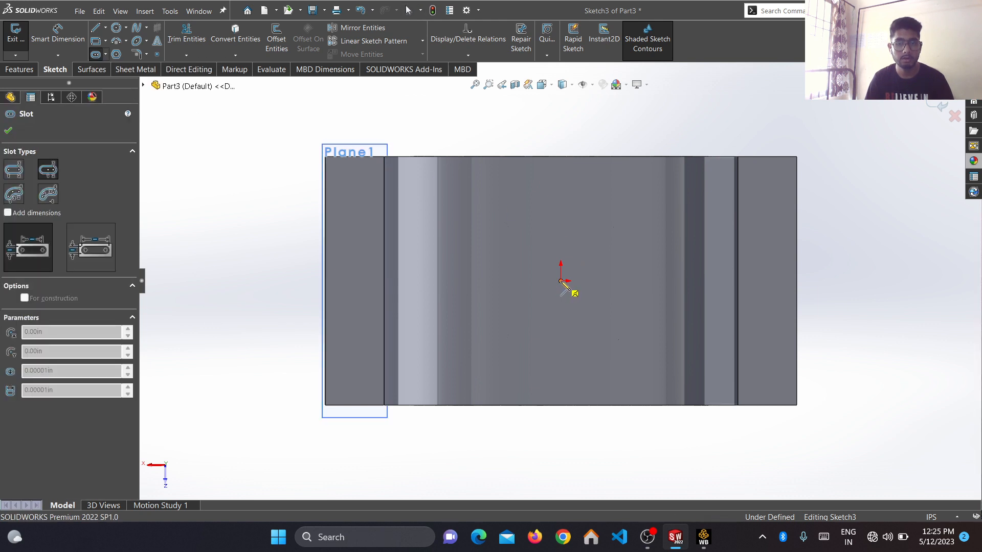
click(561, 281)
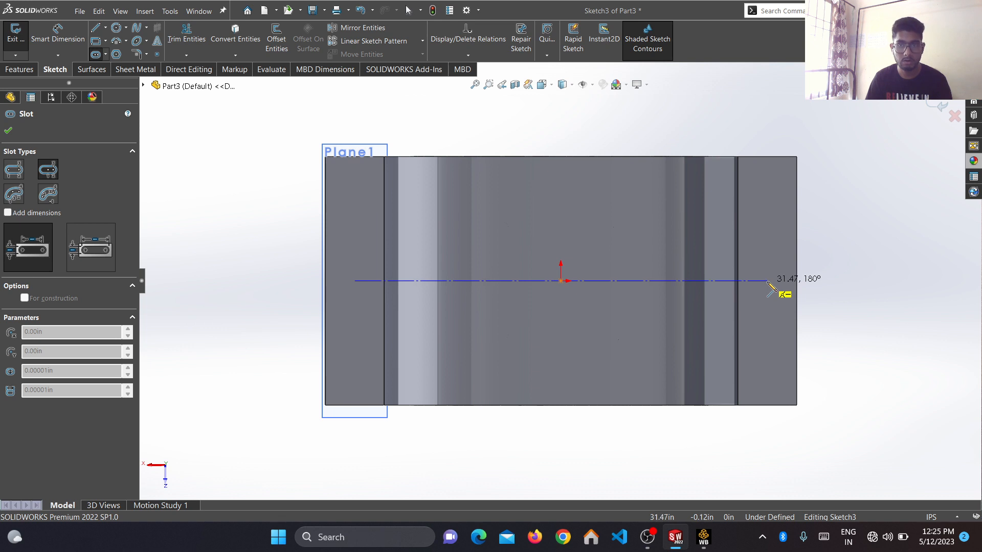
click(765, 281)
click(665, 249)
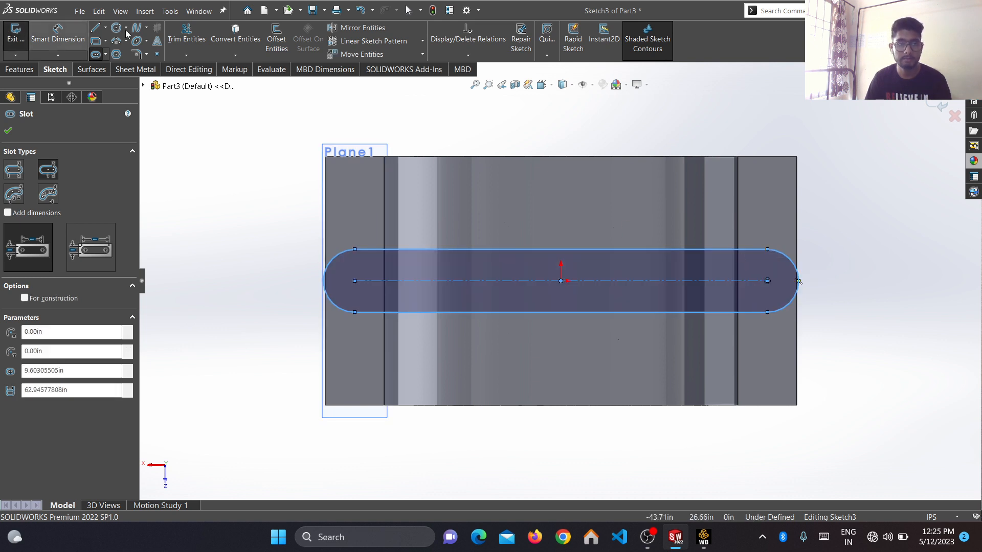
key(Escape)
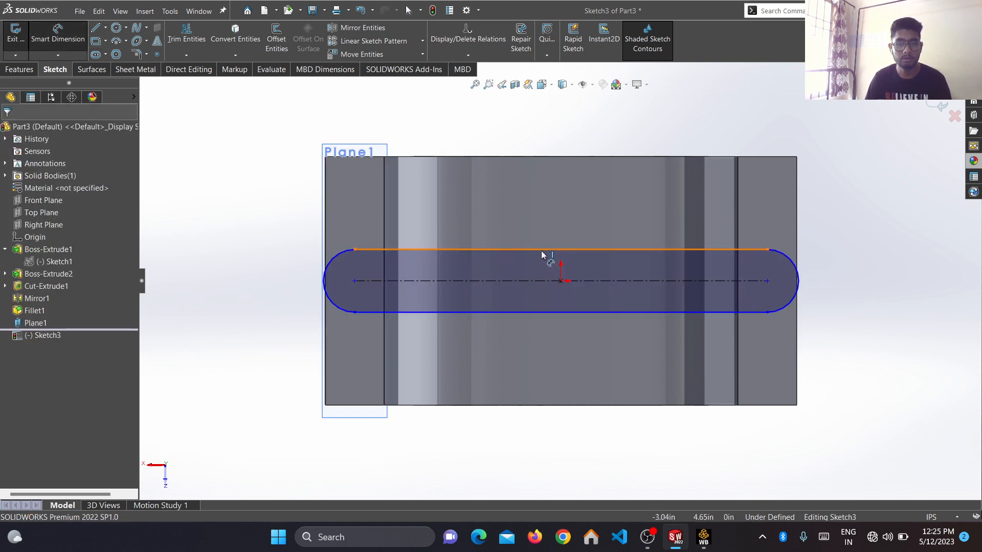
Dimension the slot with a 76 in straight length and a 9 in end radius.
click(541, 250)
click(543, 122)
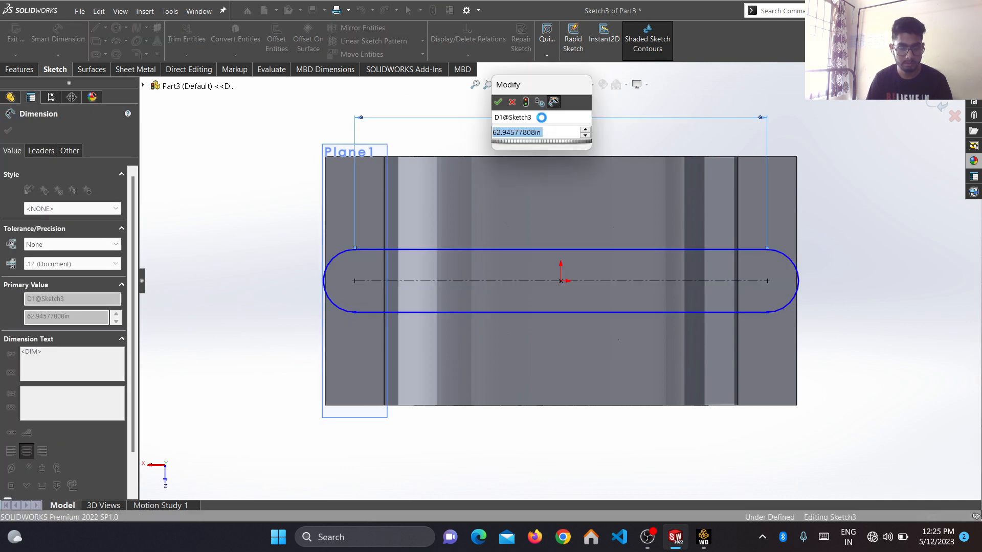
text(76)
key(Return)
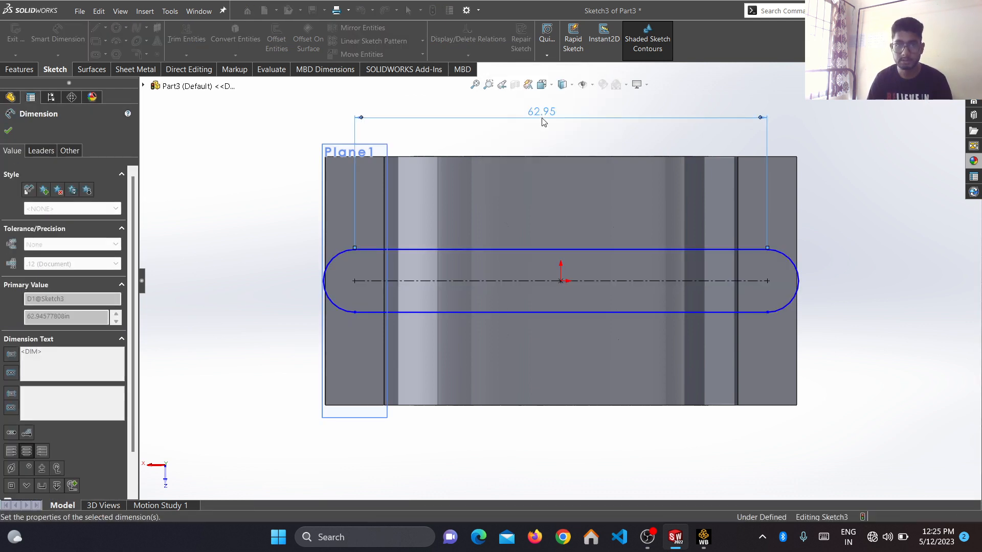
click(285, 260)
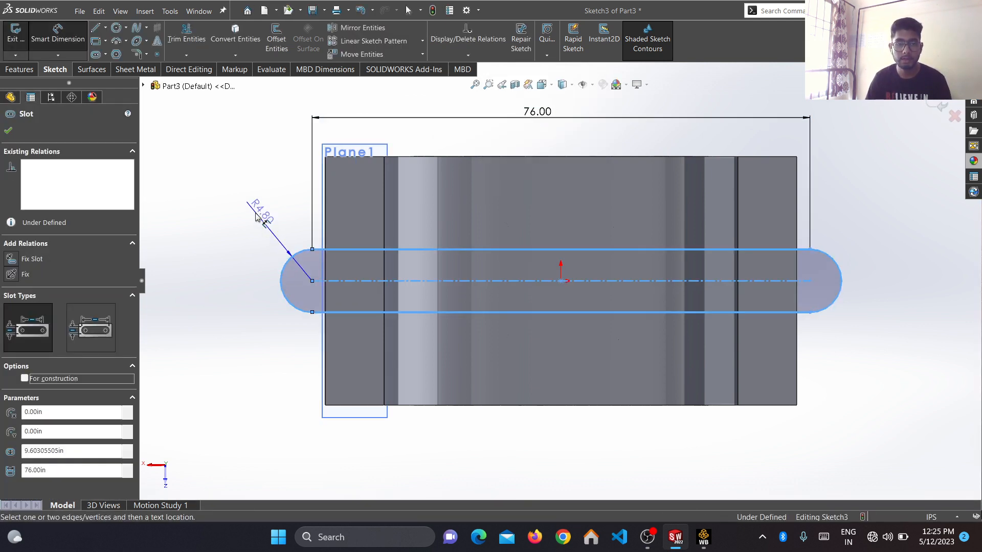
click(255, 211)
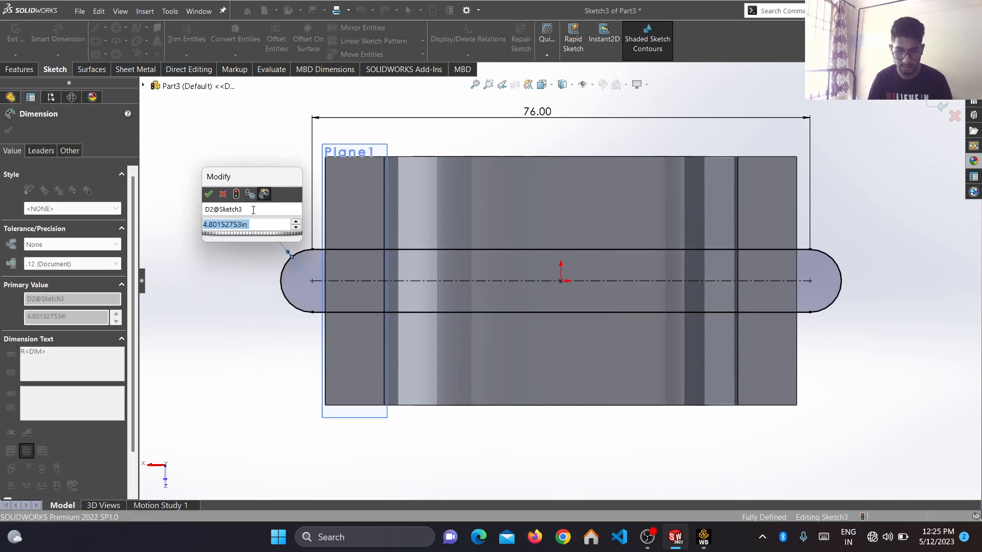
text(9)
key(Return)
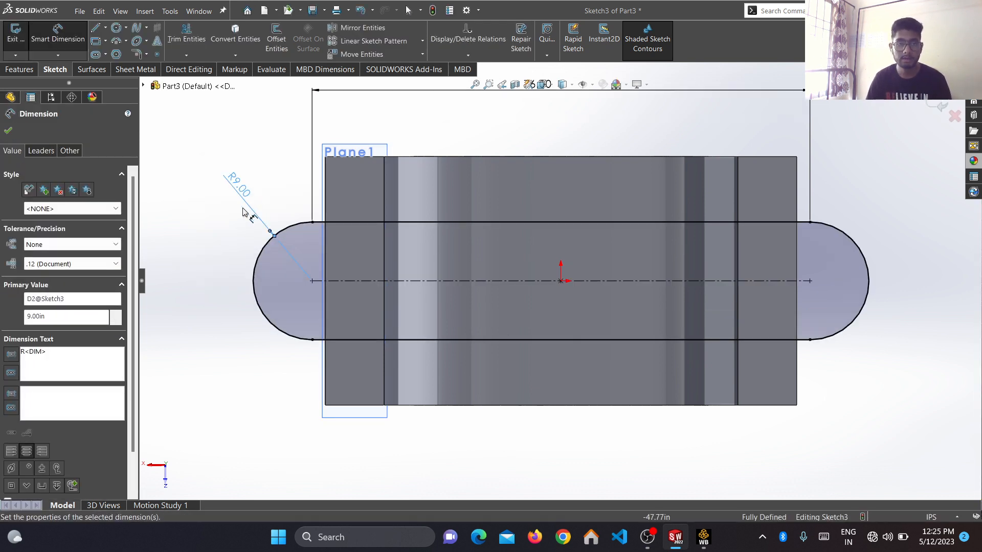
key(Escape)
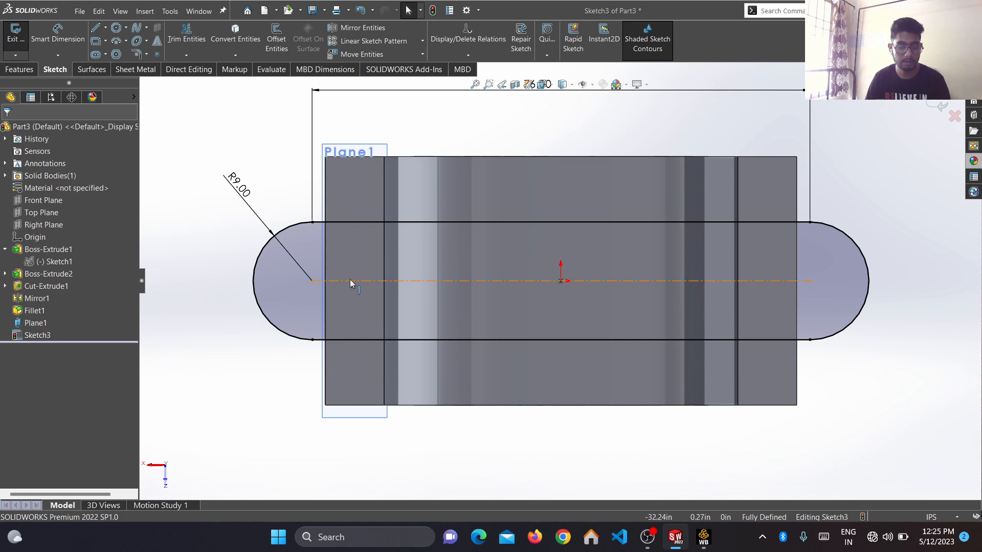
Extrude the slot profile up to the half ring's flat end face, merging it with the rod.
click(19, 69)
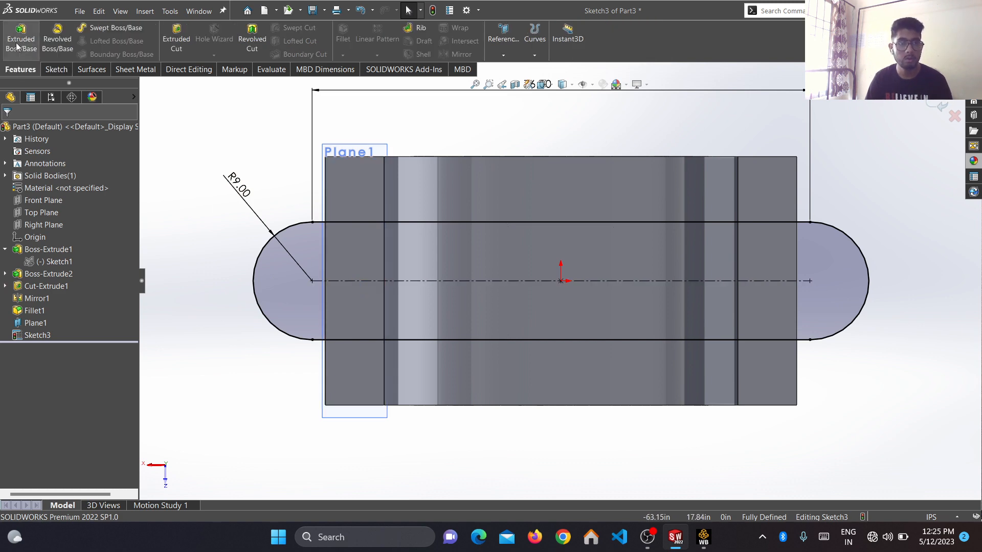
click(20, 38)
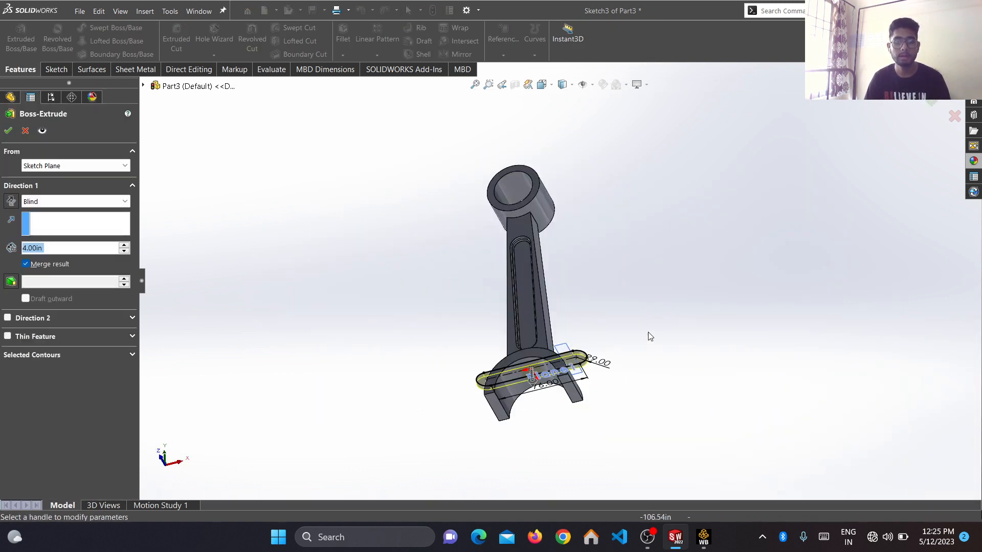
click(101, 200)
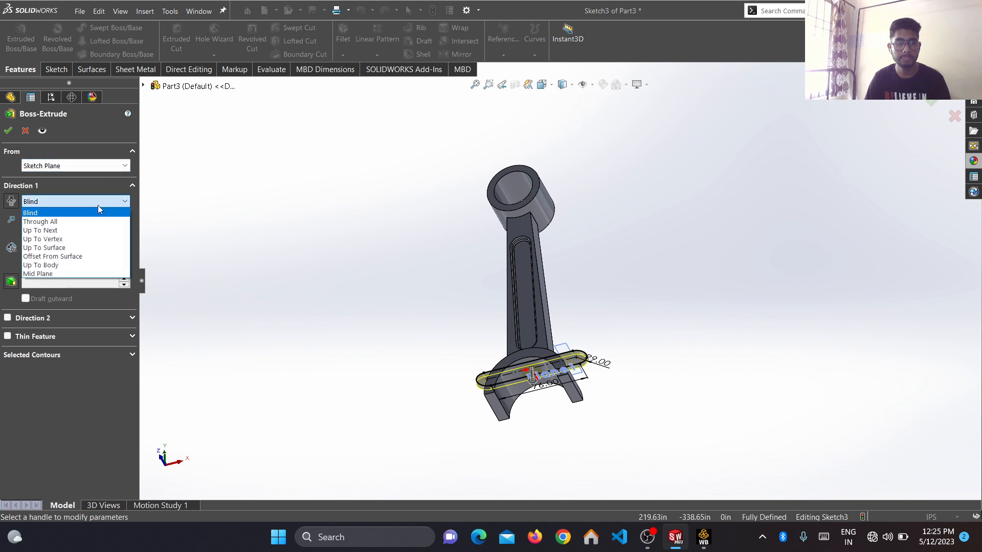
click(75, 247)
click(497, 415)
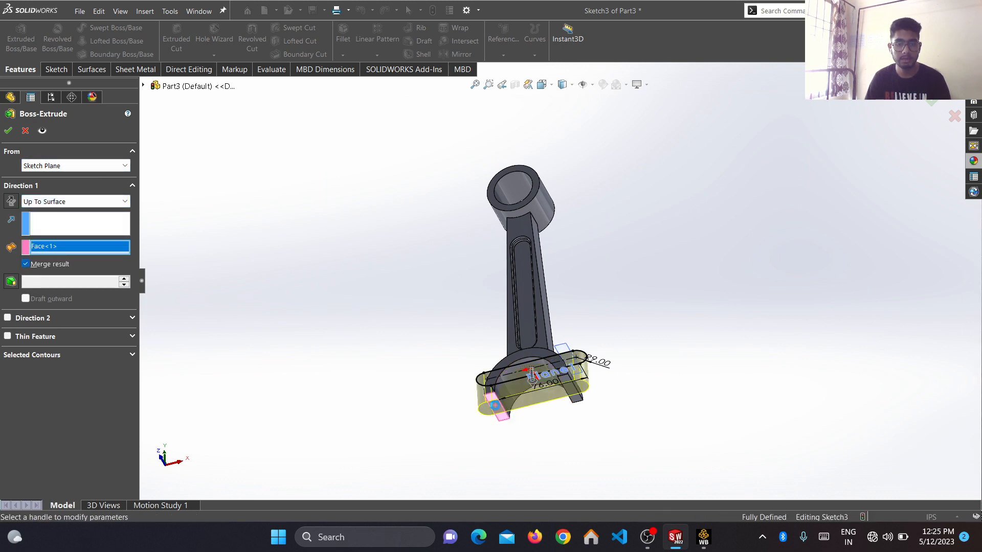
click(931, 104)
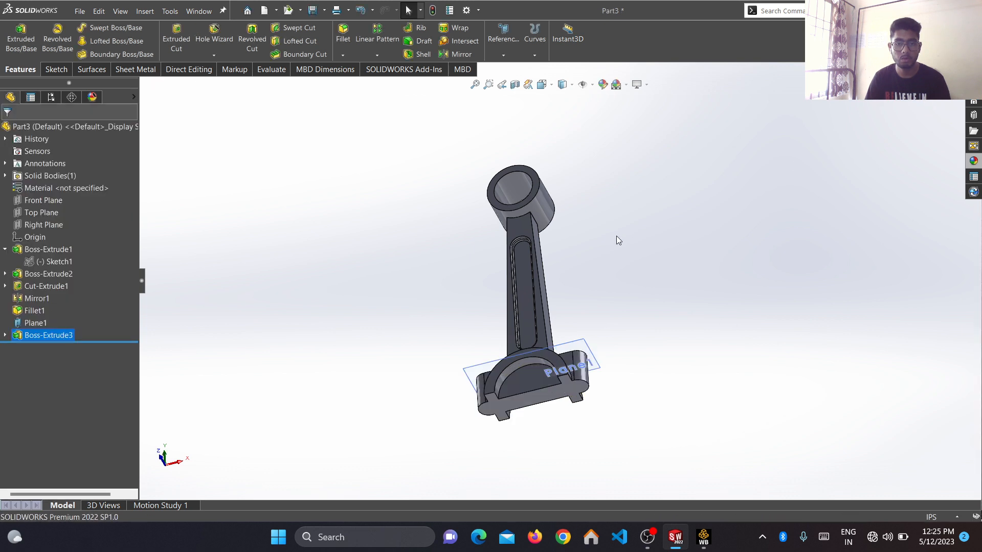
Start a sketch on the semicircular face filling the large end's bore and convert its edges into sketch entities.
middle_drag(617, 235, 584, 401)
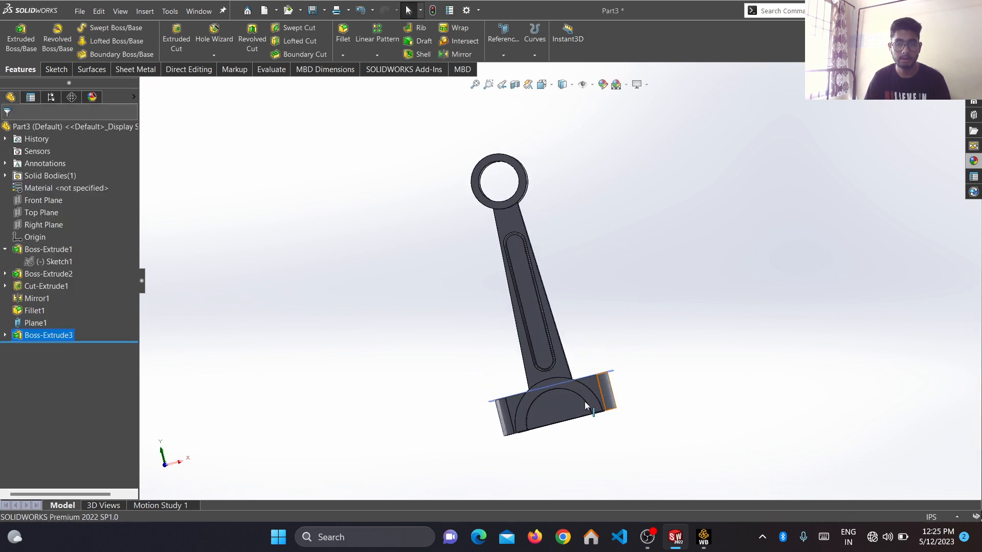
scroll(552, 438, down, 4)
right_click(560, 322)
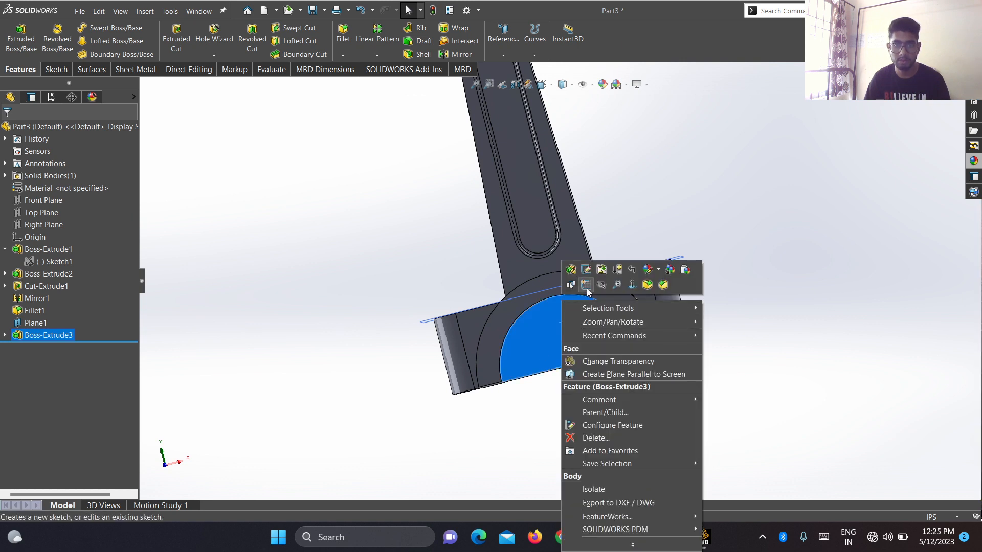
click(587, 286)
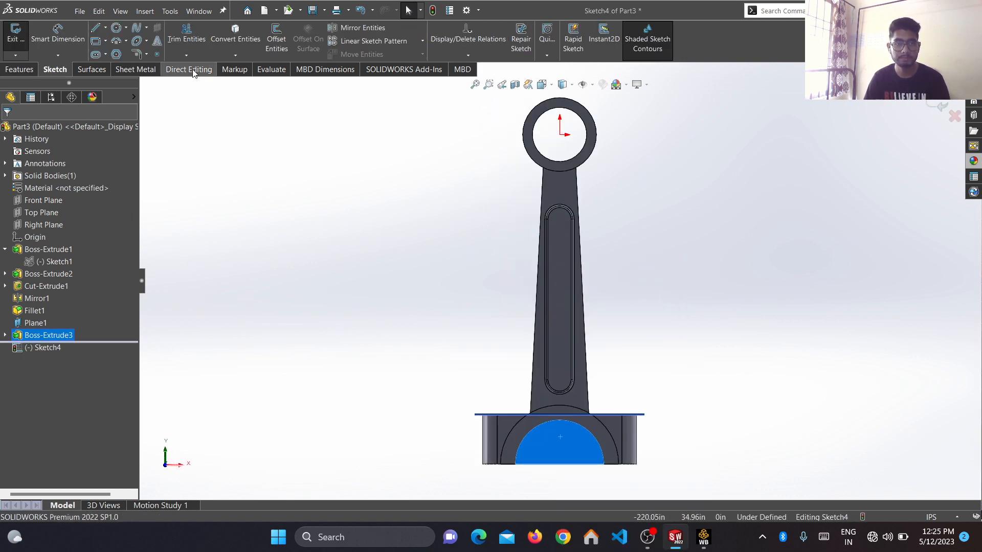
click(235, 34)
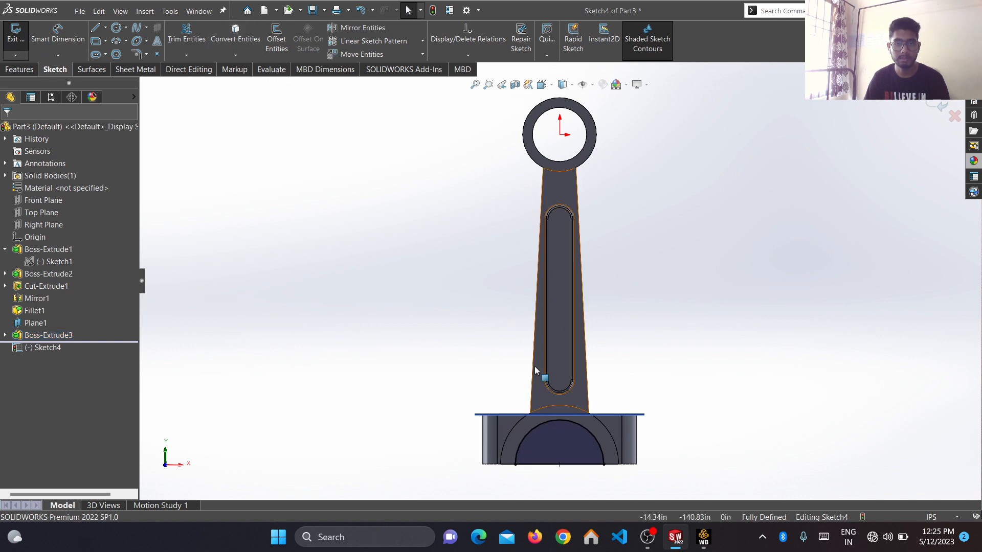
click(19, 70)
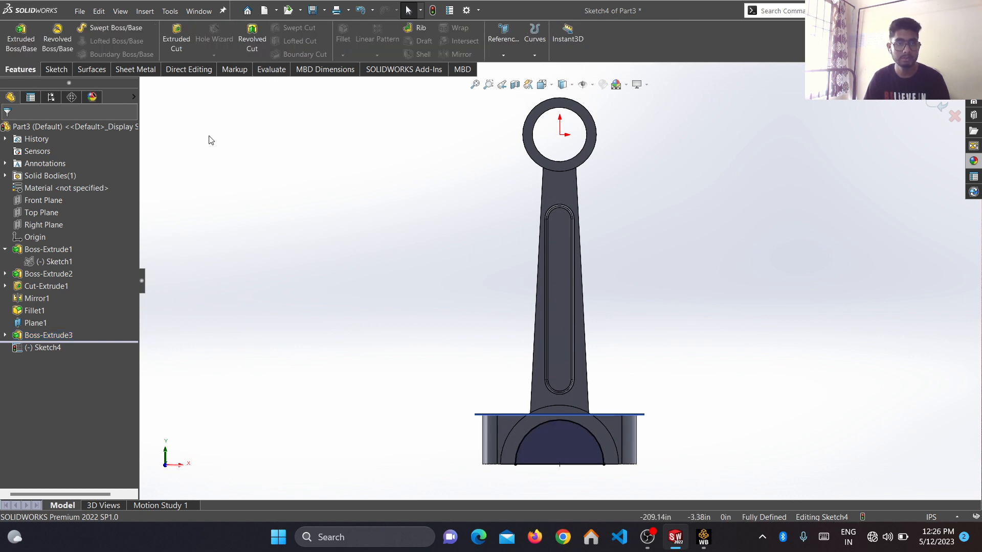
click(176, 40)
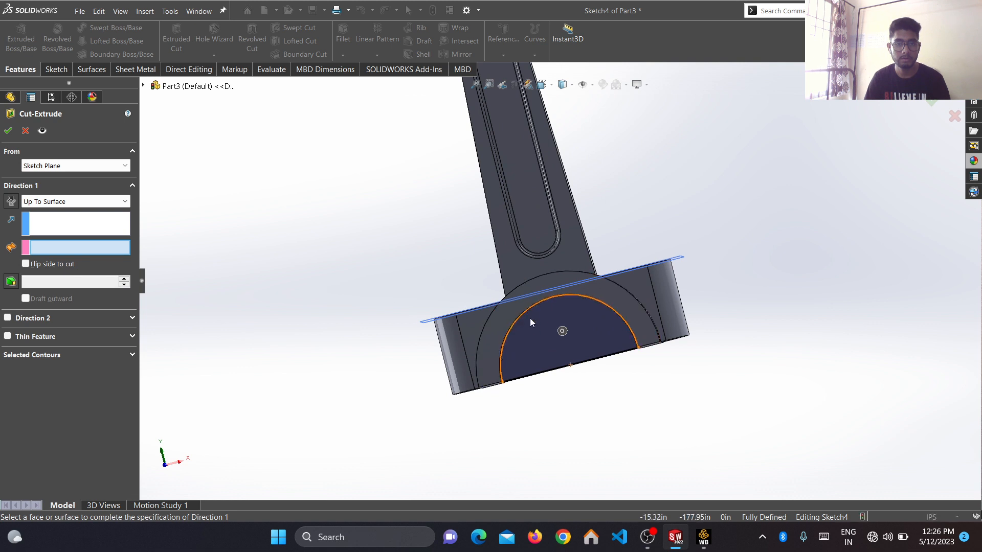
click(543, 334)
click(48, 226)
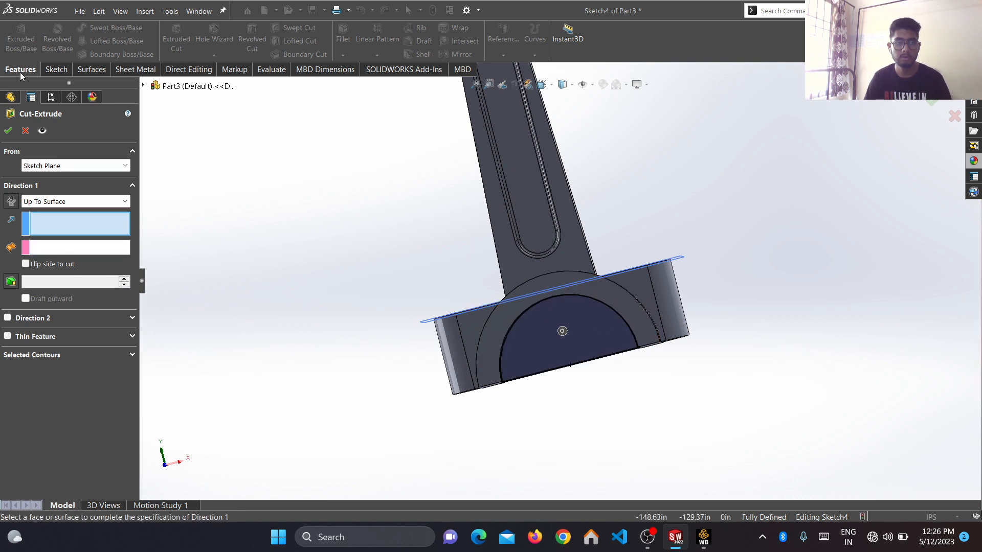
click(25, 131)
middle_drag(771, 161, 773, 178)
right_click(609, 338)
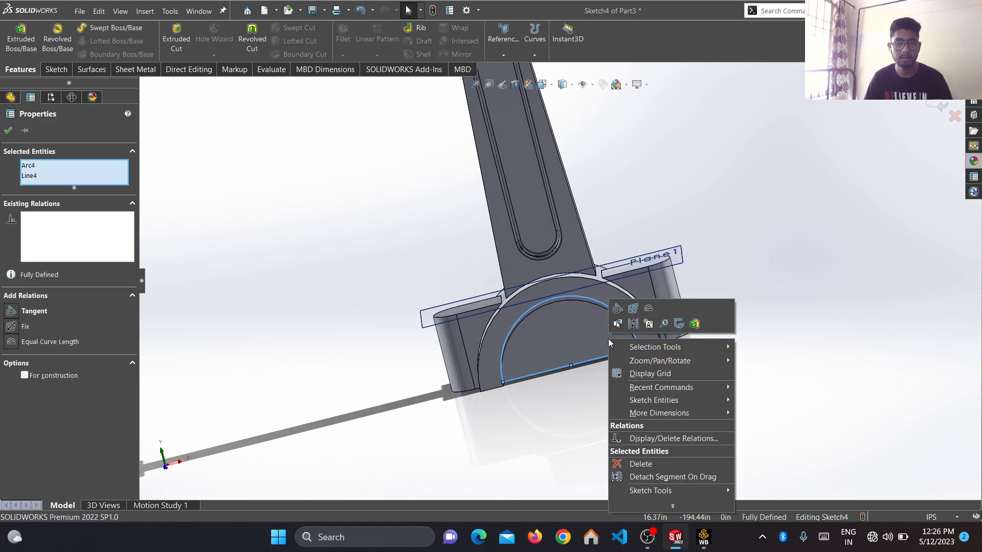
click(555, 339)
click(339, 284)
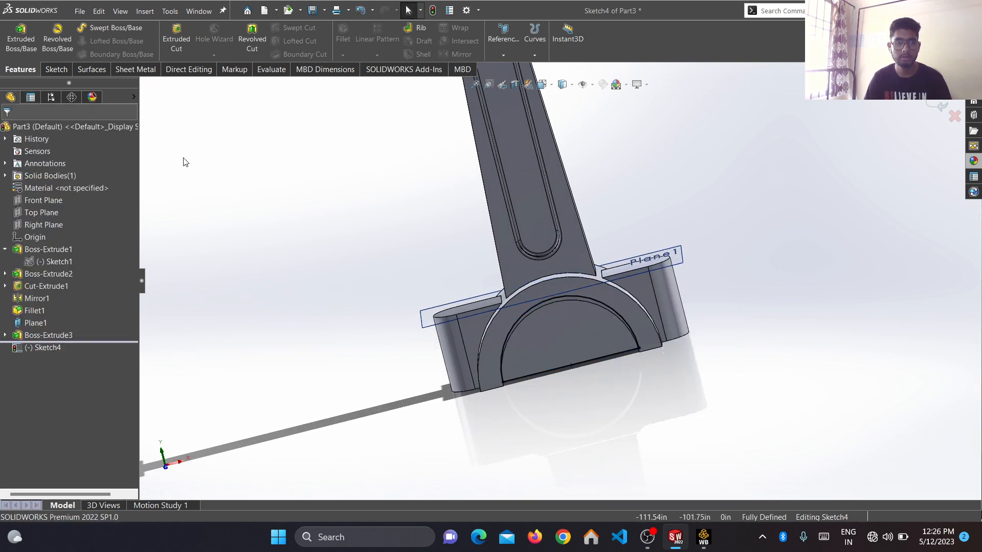
Cut-extrude the converted semicircular profile Through All to open the large end's bore.
click(180, 42)
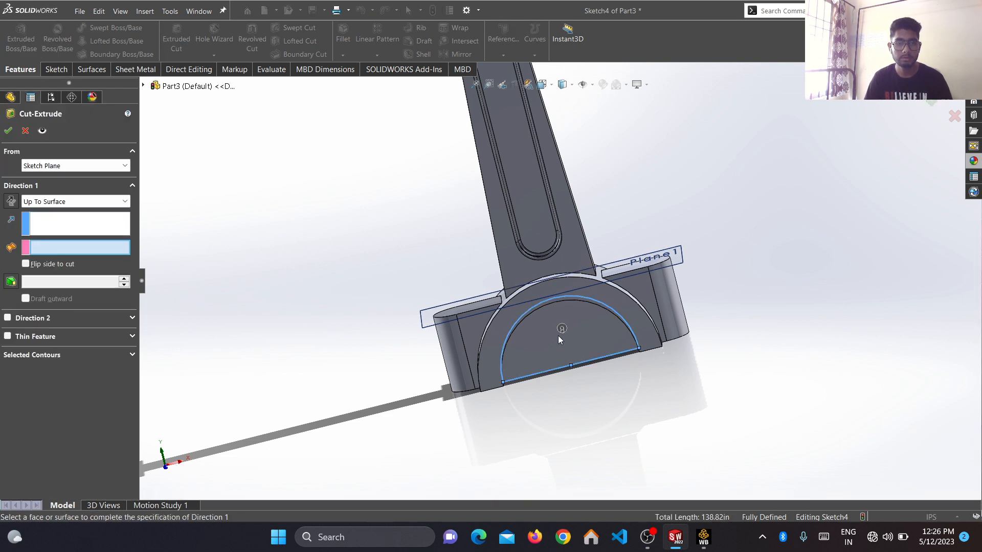
click(86, 205)
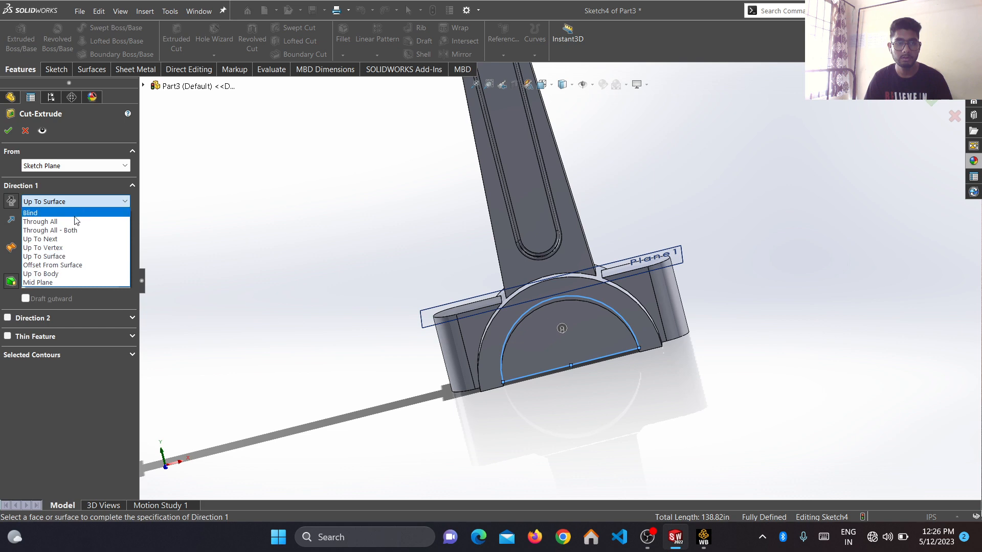
click(76, 219)
click(934, 101)
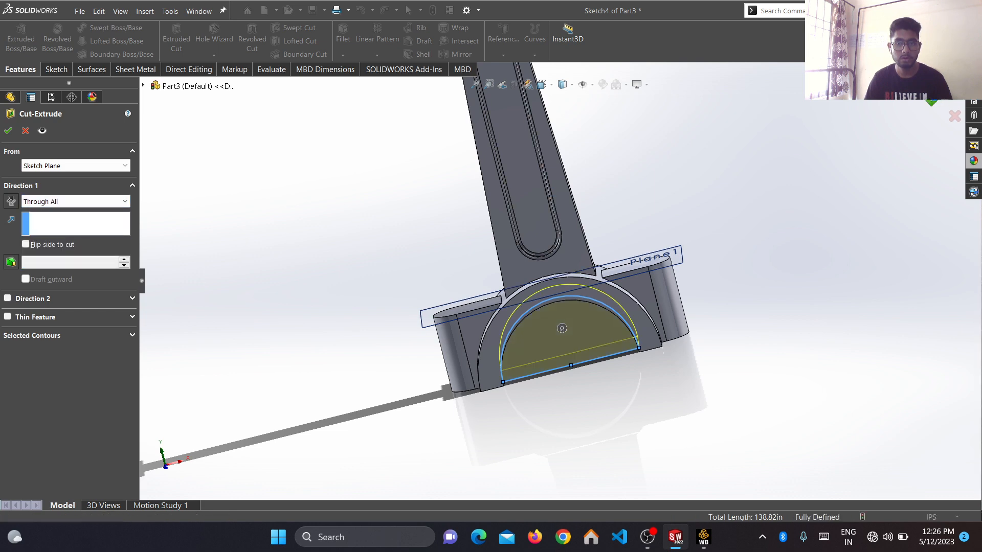
On the large end's flat end face, sketch a circle of about 5 in radius concentric with each side lug's rounded end.
middle_drag(767, 215, 808, 202)
middle_drag(879, 87, 780, 130)
scroll(532, 195, up, 4)
middle_drag(594, 184, 605, 228)
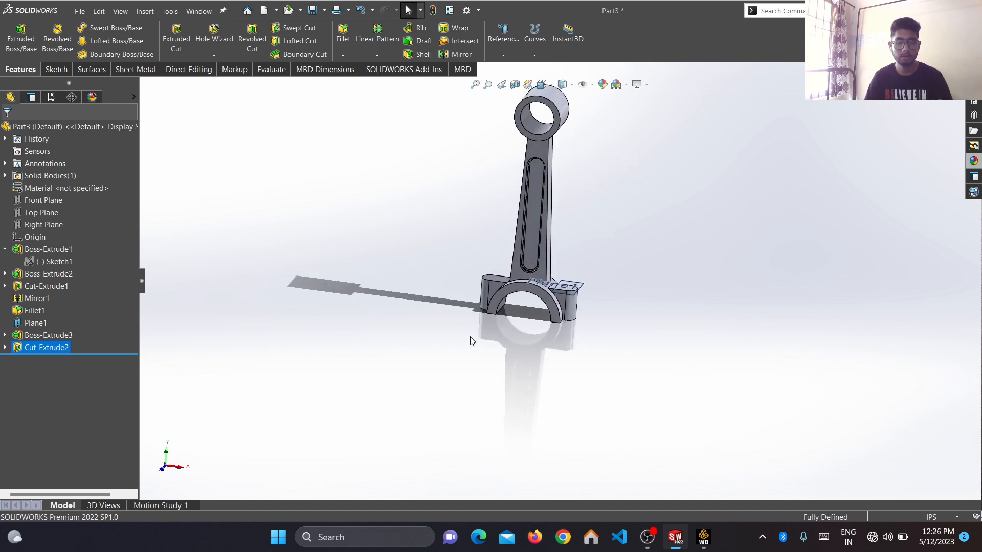
middle_drag(606, 319, 593, 187)
click(55, 69)
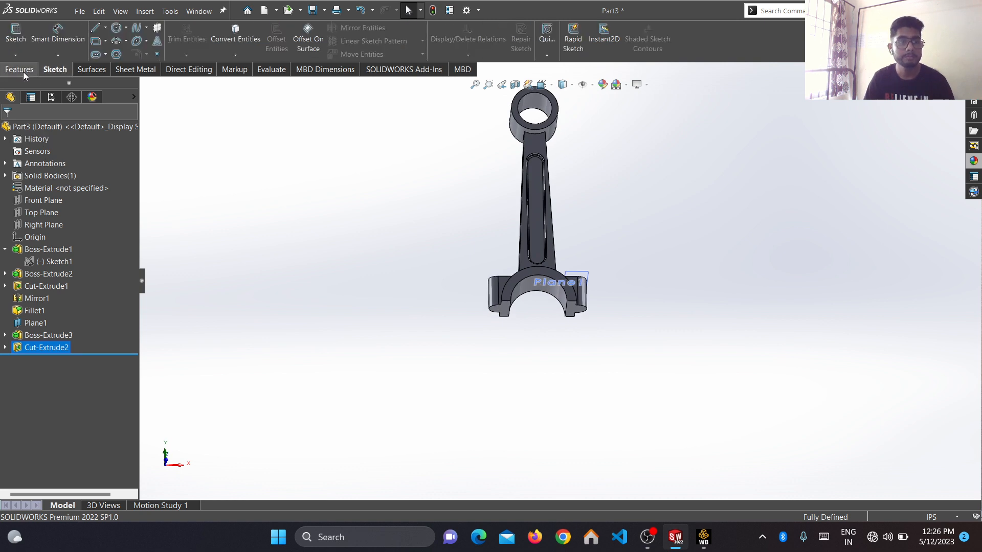
click(15, 34)
click(504, 315)
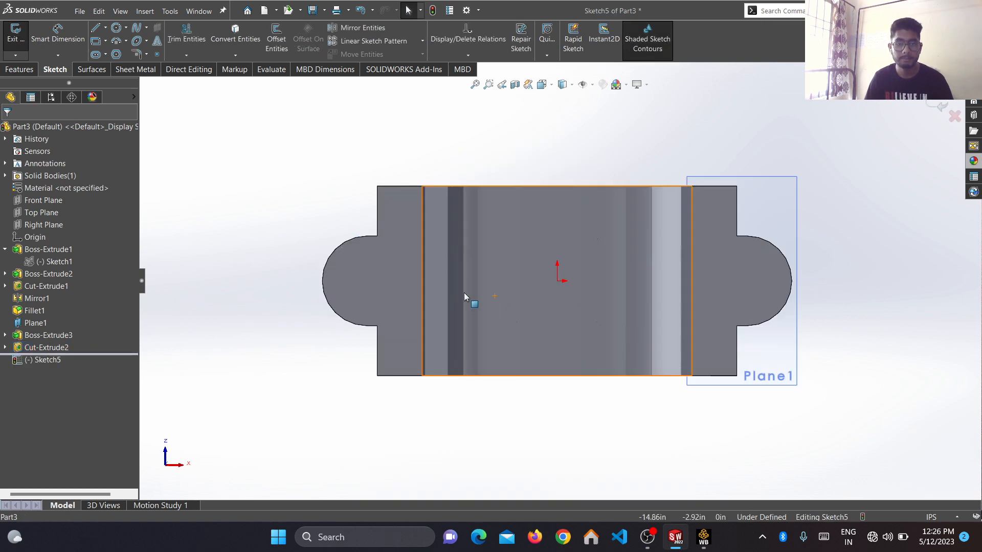
click(118, 30)
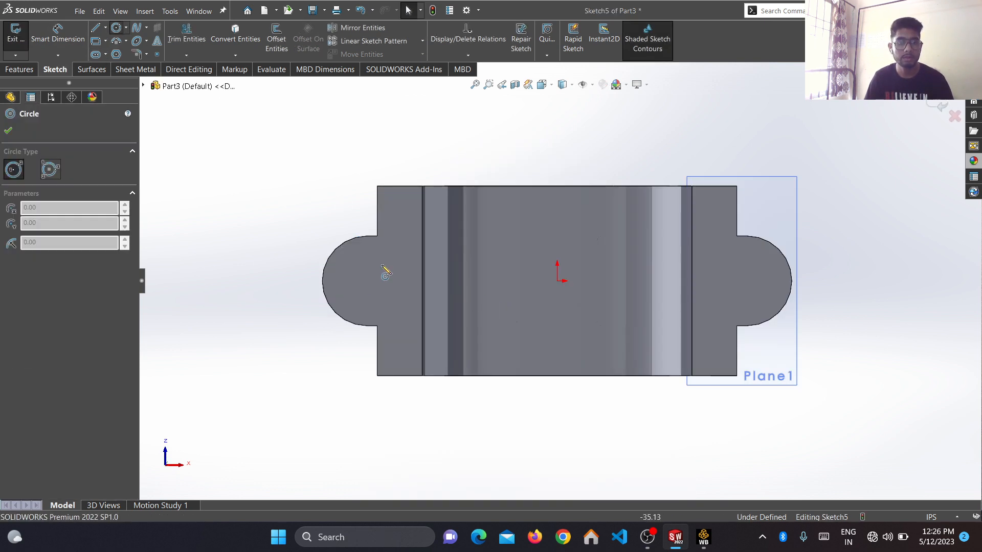
click(367, 281)
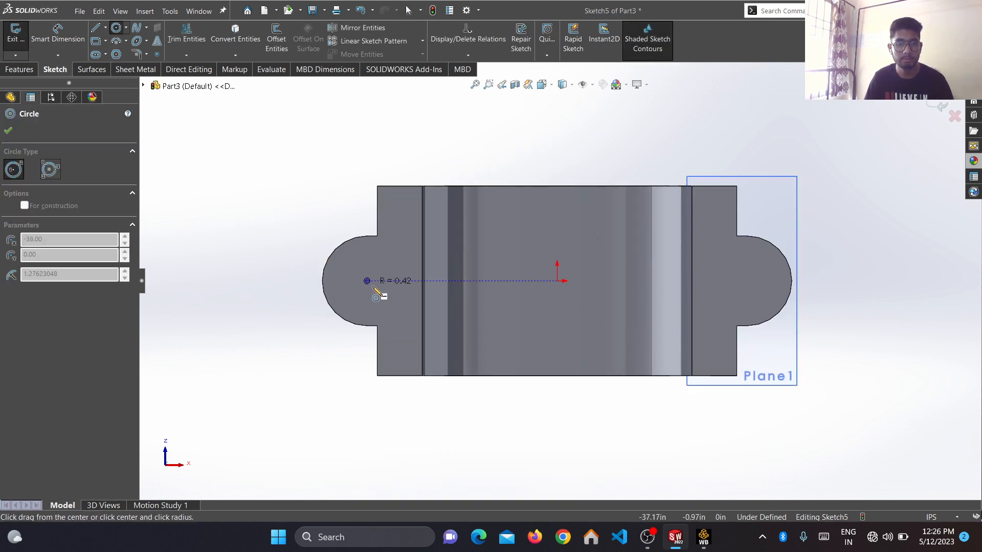
click(387, 294)
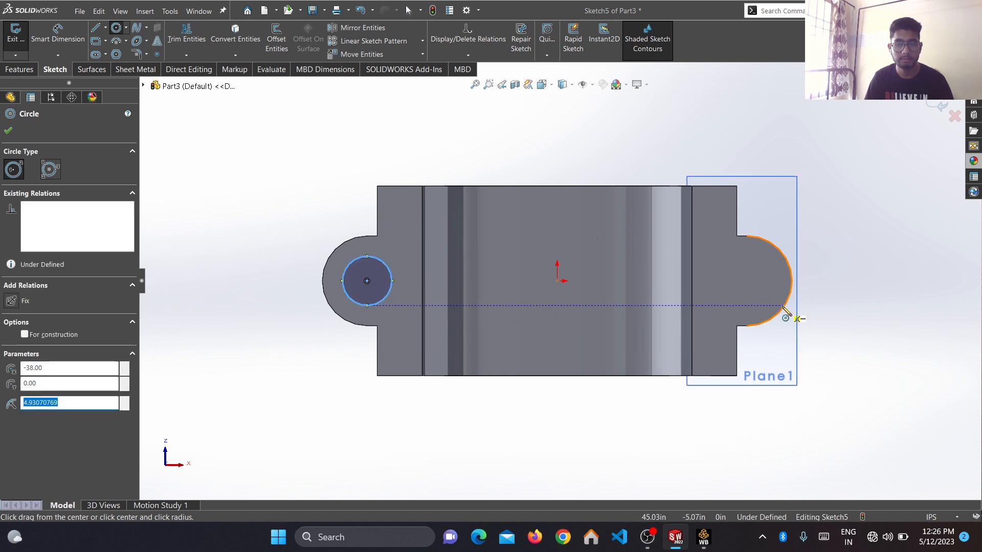
click(747, 281)
click(768, 297)
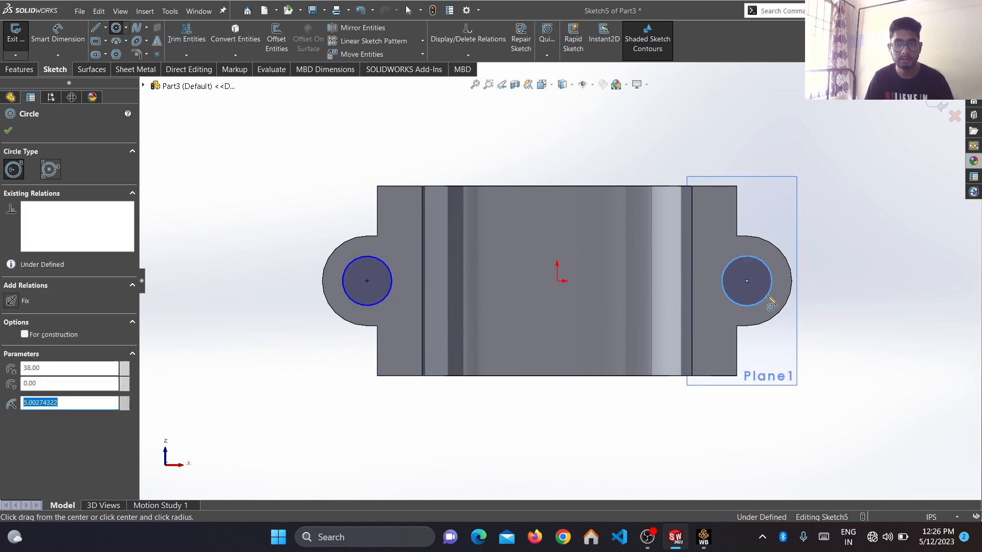
Dimension both lug circles to a 9 in diameter.
click(51, 42)
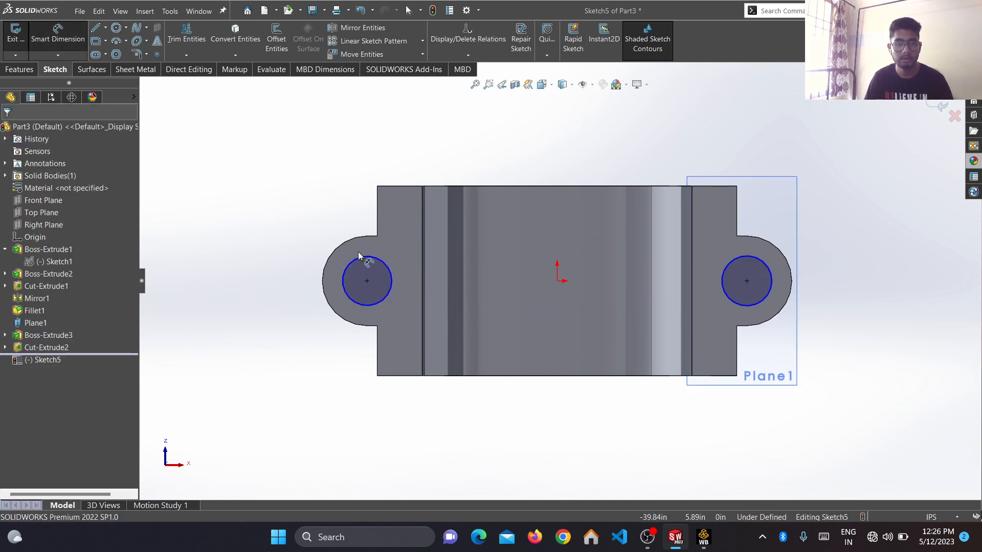
click(359, 256)
click(289, 193)
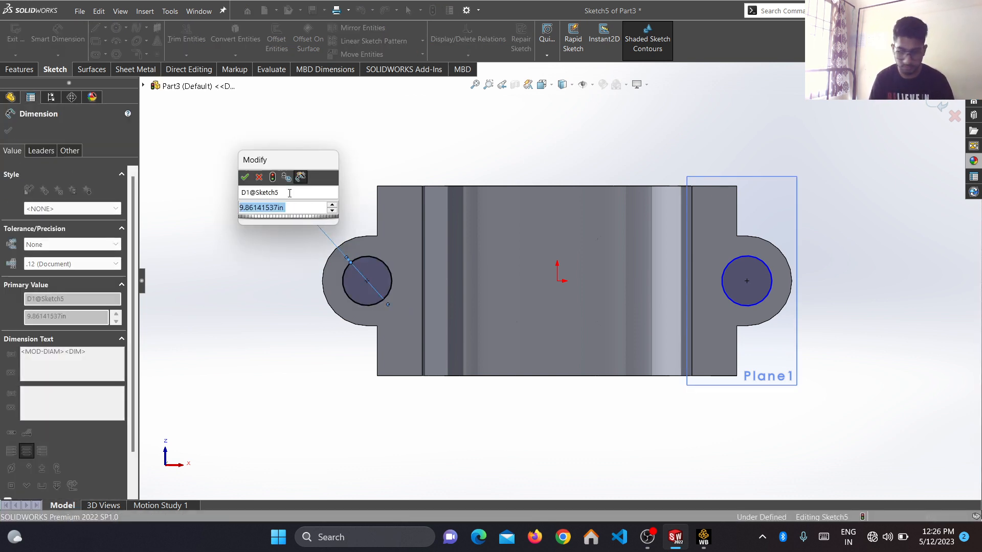
text(9)
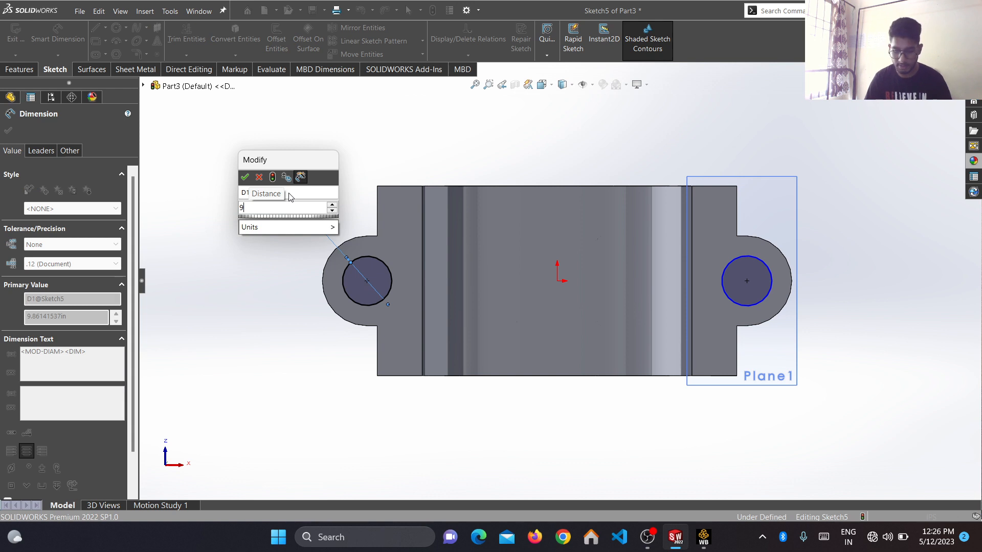
key(Return)
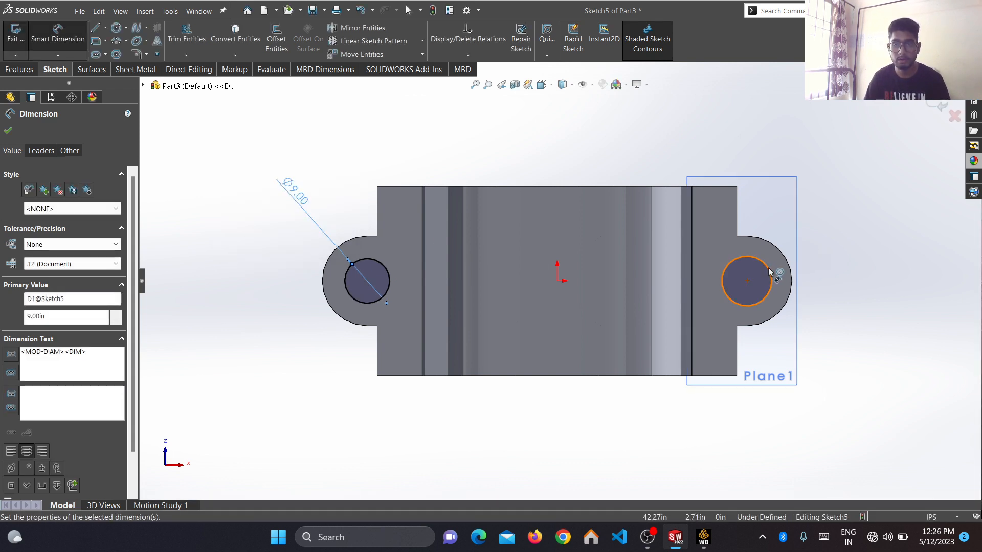
click(770, 272)
click(831, 209)
text(9)
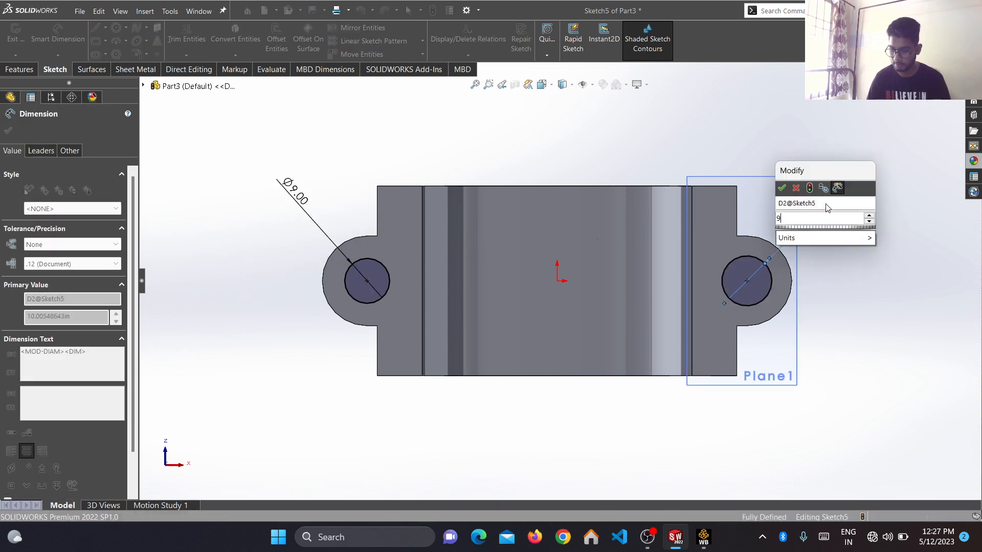
key(Return)
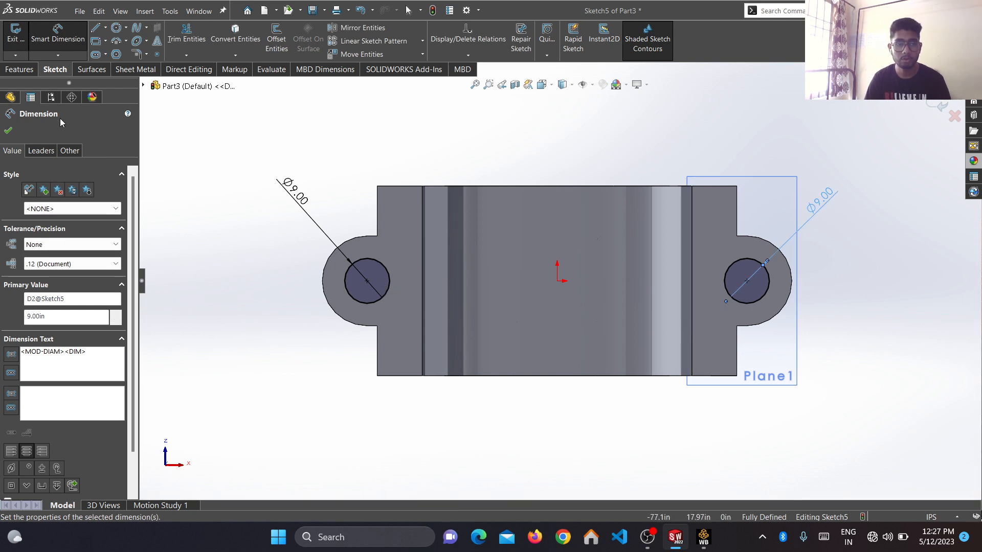
click(8, 131)
Cut-extrude both circles Through All to make the bolt holes in the side lugs.
click(19, 69)
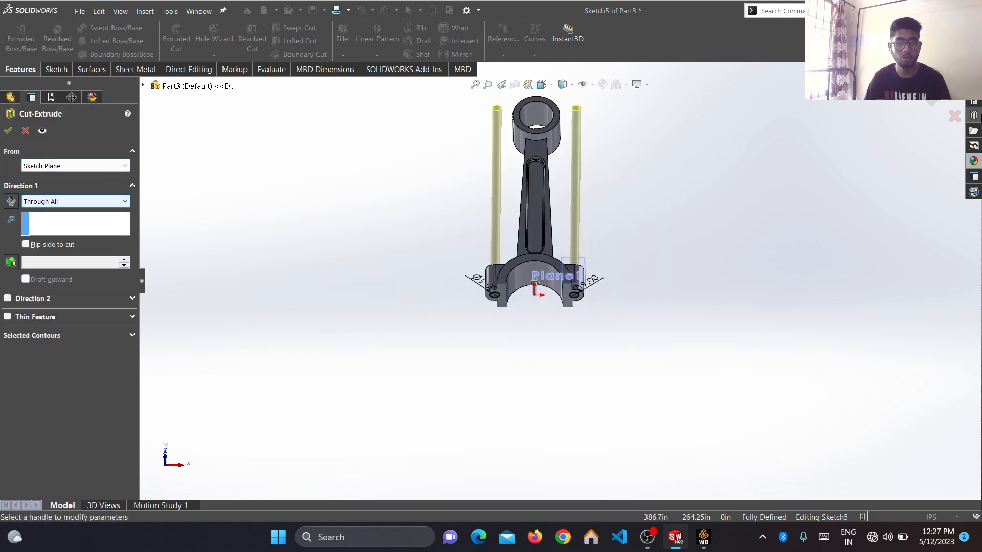
click(932, 103)
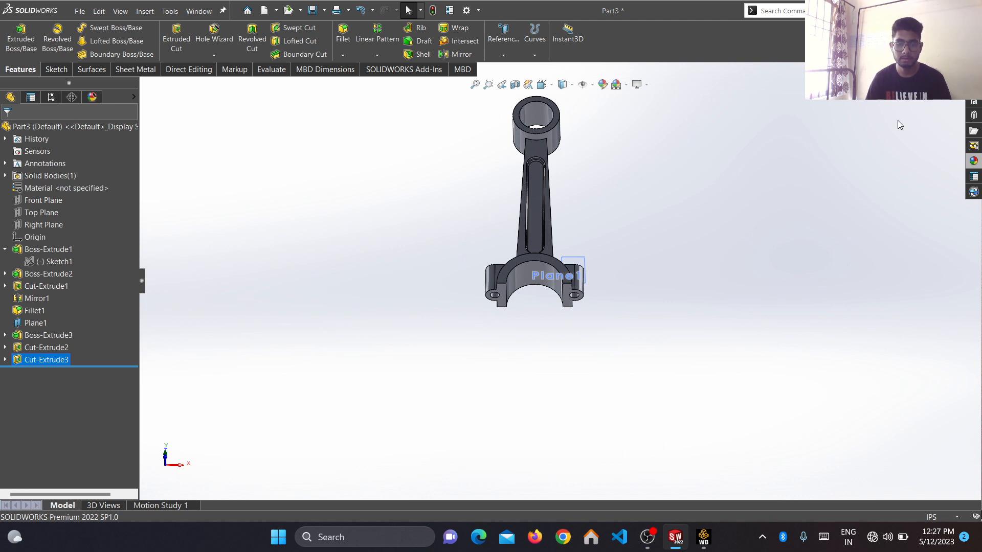
middle_drag(682, 156, 596, 184)
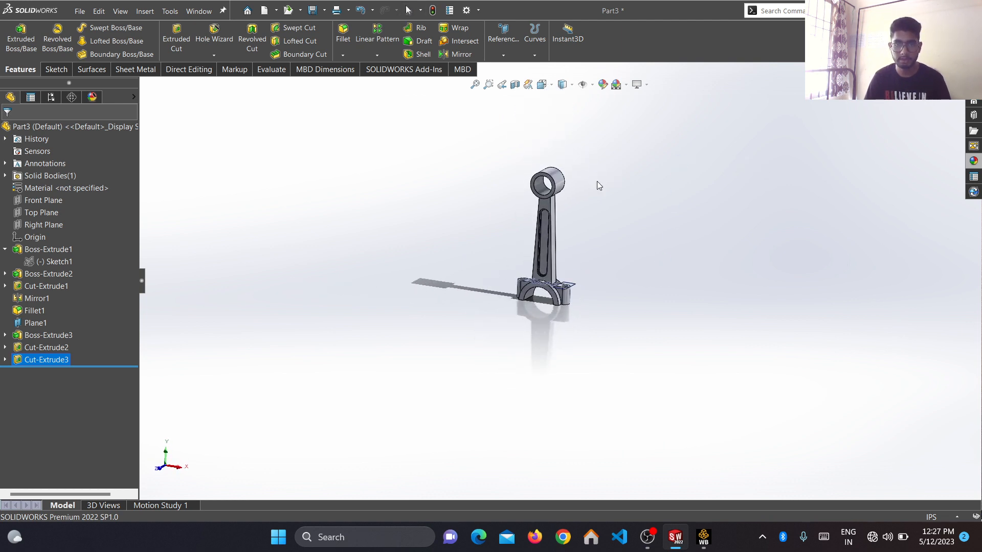
Roll the feature history back to just after Fillet1, before Plane1.
scroll(577, 210, down, 5)
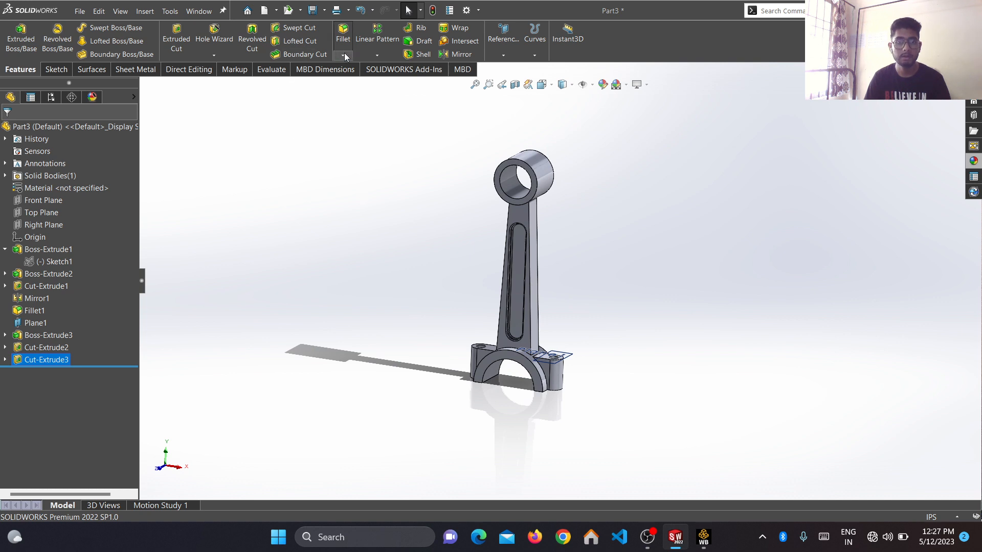
click(343, 36)
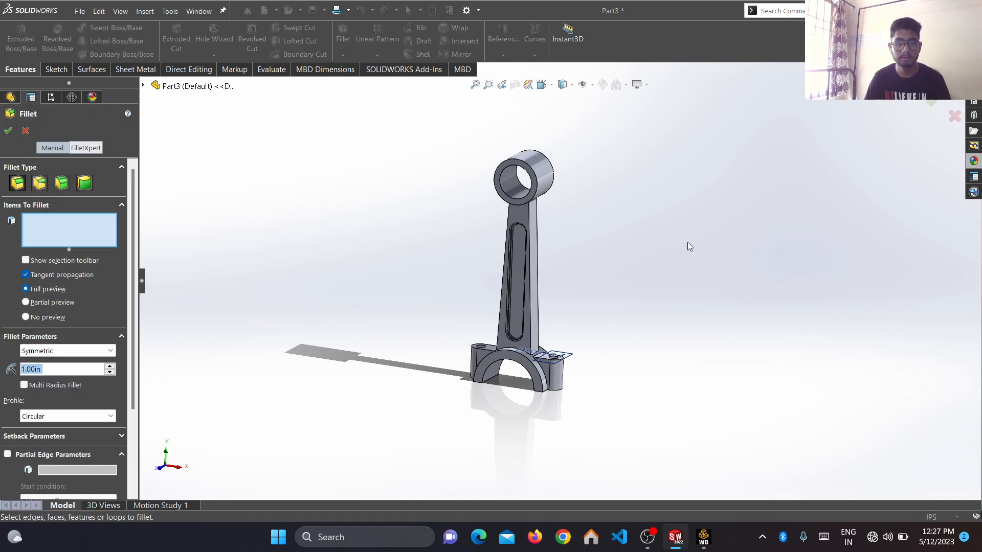
key(Escape)
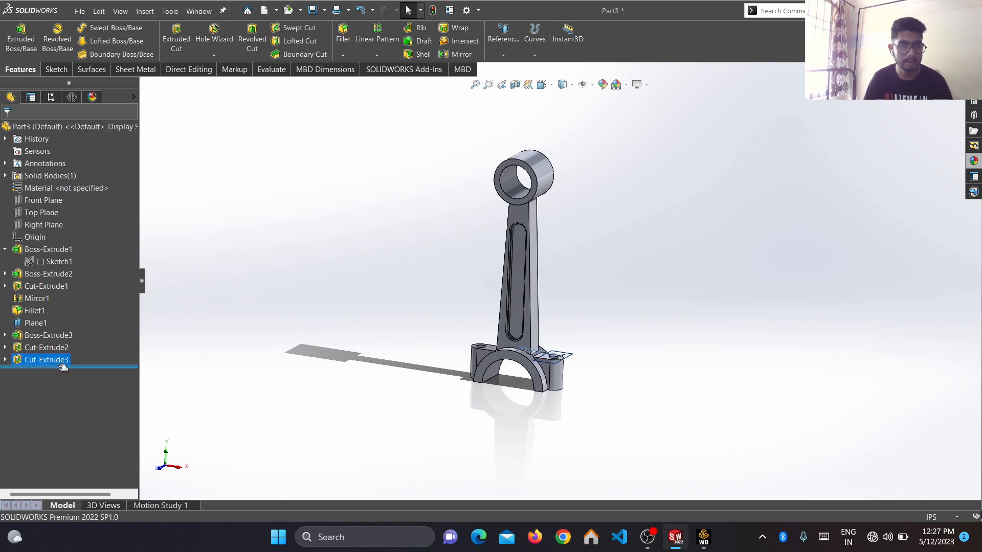
drag(63, 368, 66, 318)
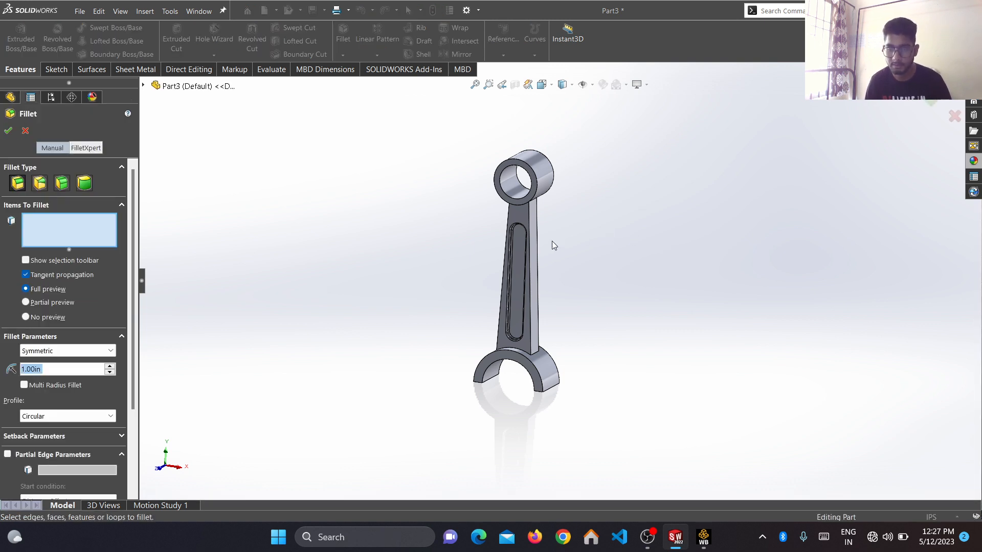
Fillet the two edges where the shank's narrow sides meet the half ring with a 40 in radius.
text(40)
key(Return)
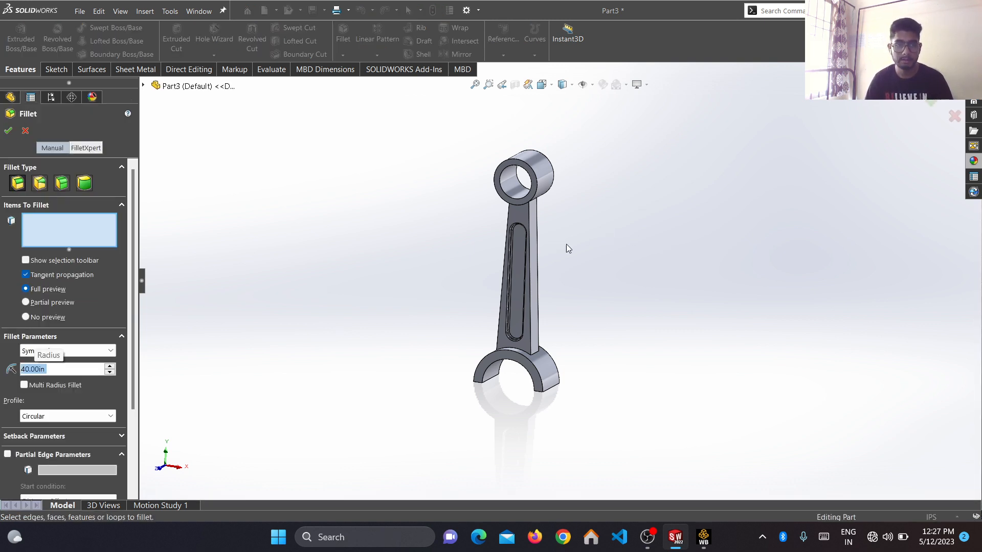
middle_drag(615, 308, 609, 298)
scroll(538, 359, down, 6)
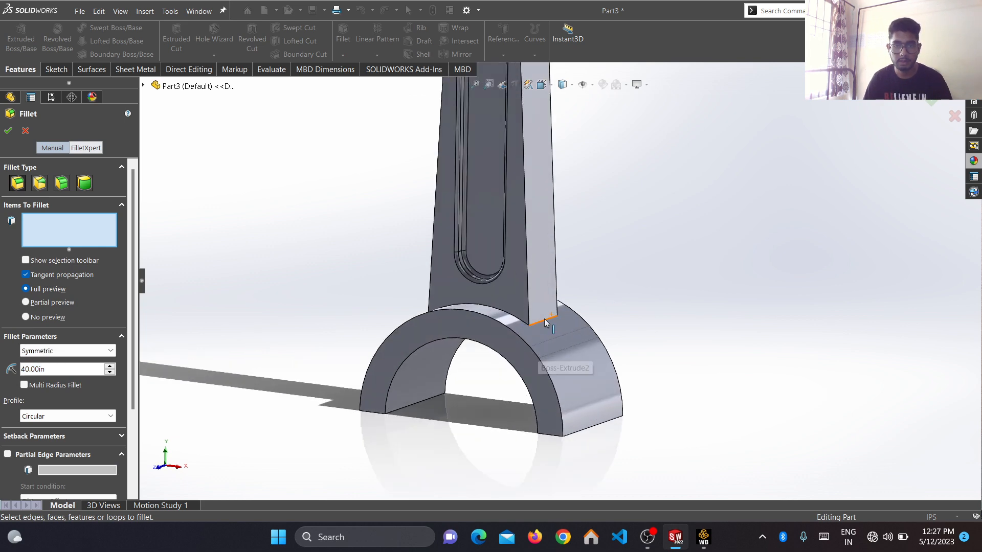
click(545, 323)
mouse_move(544, 323)
middle_down()
mouse_move(752, 245)
mouse_move(529, 330)
middle_up()
click(534, 319)
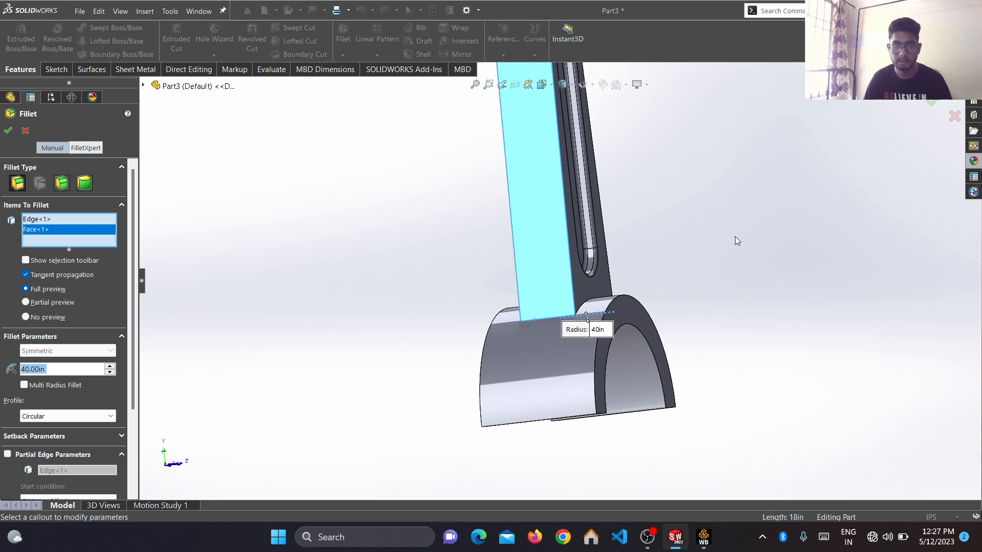
middle_drag(735, 236, 735, 262)
click(546, 330)
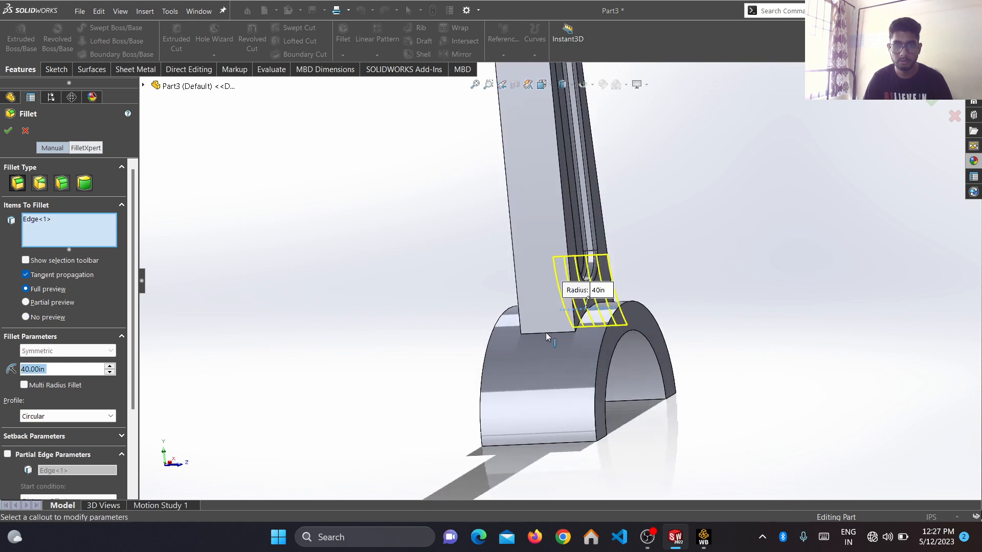
mouse_move(763, 248)
middle_down()
mouse_move(701, 267)
mouse_move(756, 252)
middle_up()
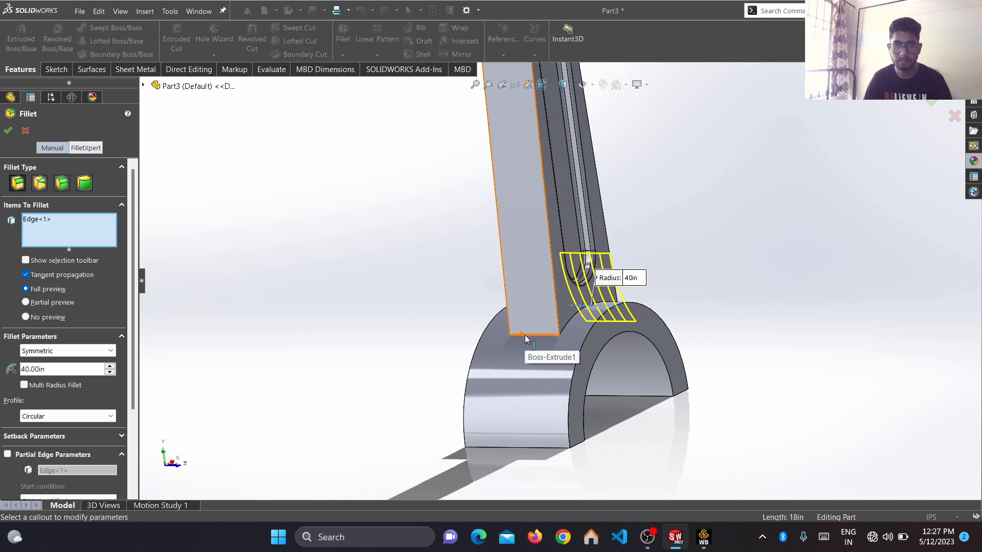
click(525, 335)
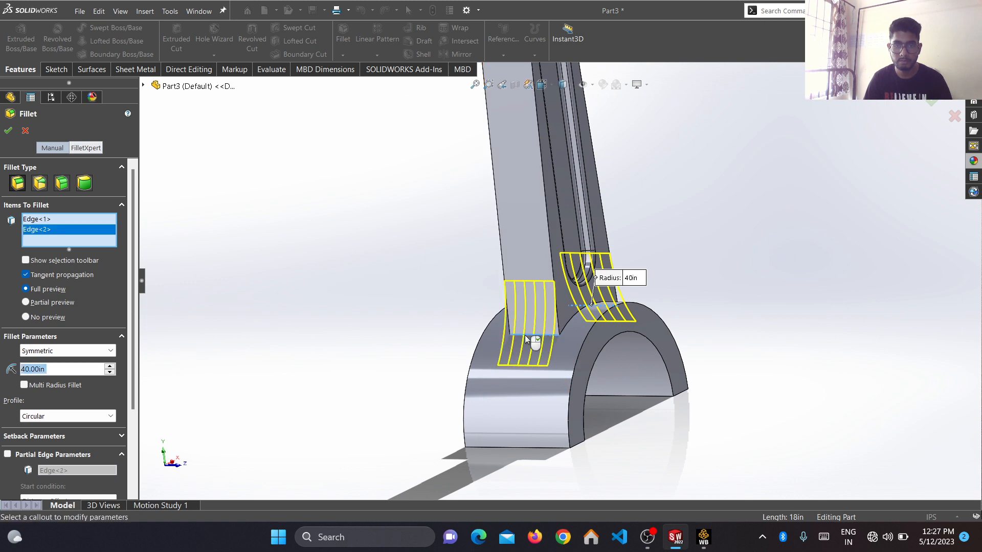
click(9, 130)
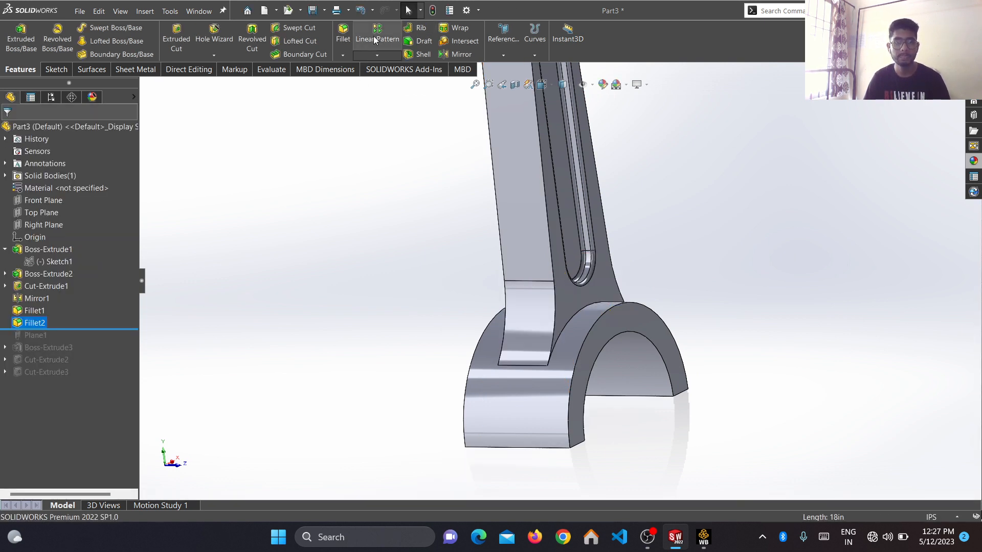
Fillet the two edges where the shank's narrow sides meet the small-end ring with a 22 in radius.
click(340, 38)
text(22)
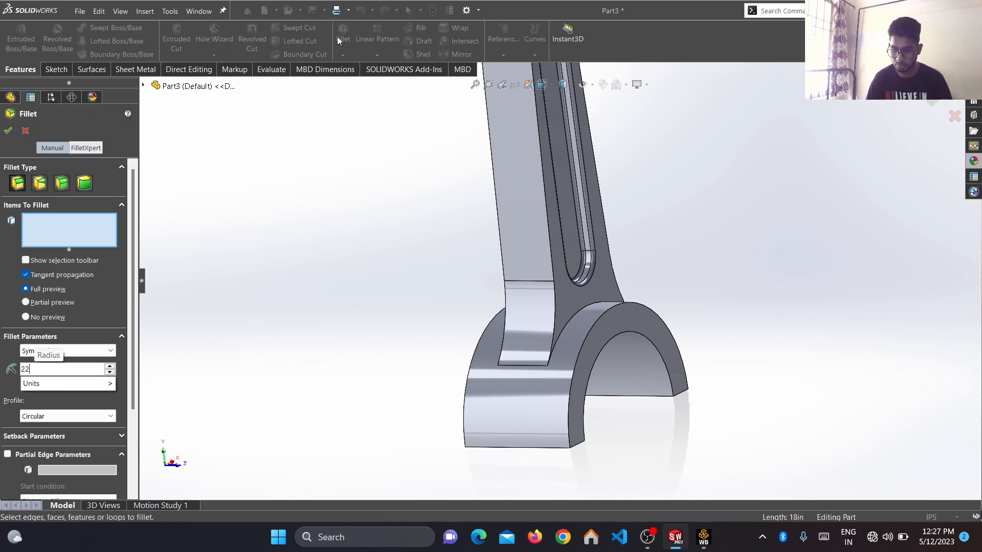
key(Return)
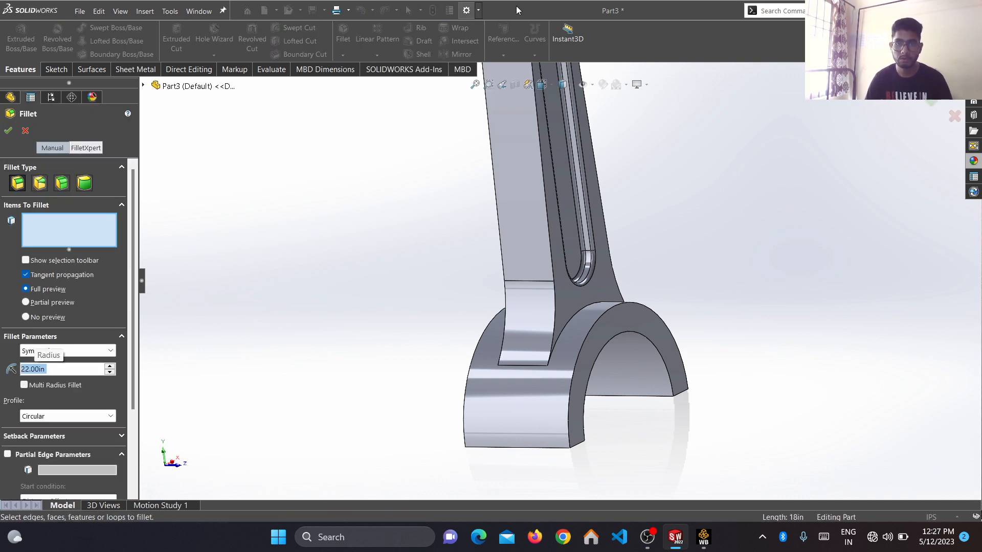
scroll(633, 150, up, 5)
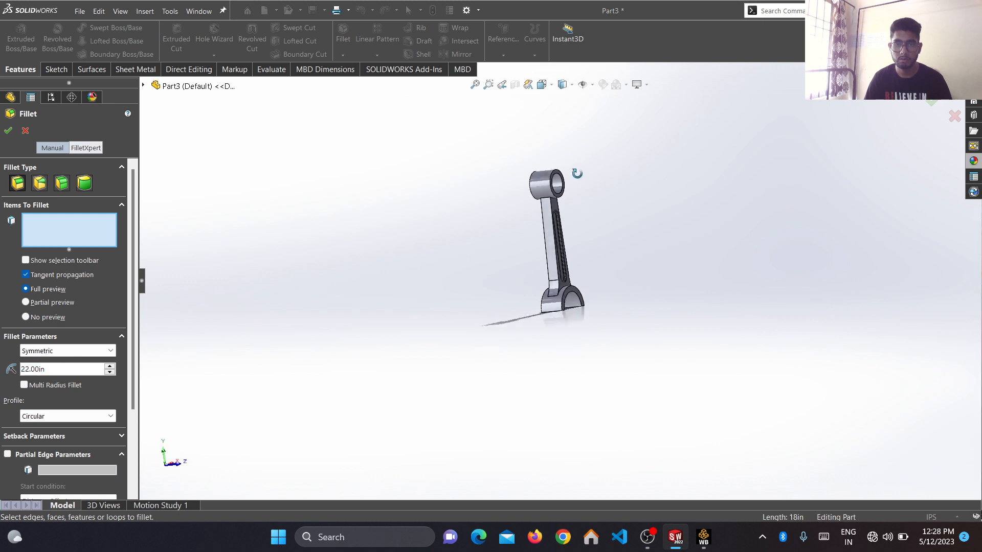
scroll(554, 192, down, 5)
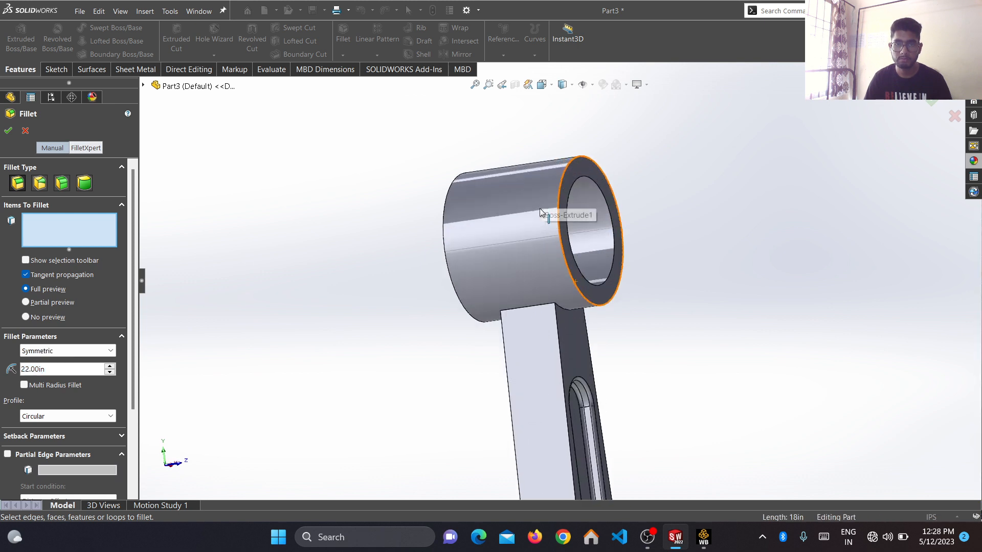
click(525, 312)
middle_drag(706, 275, 516, 279)
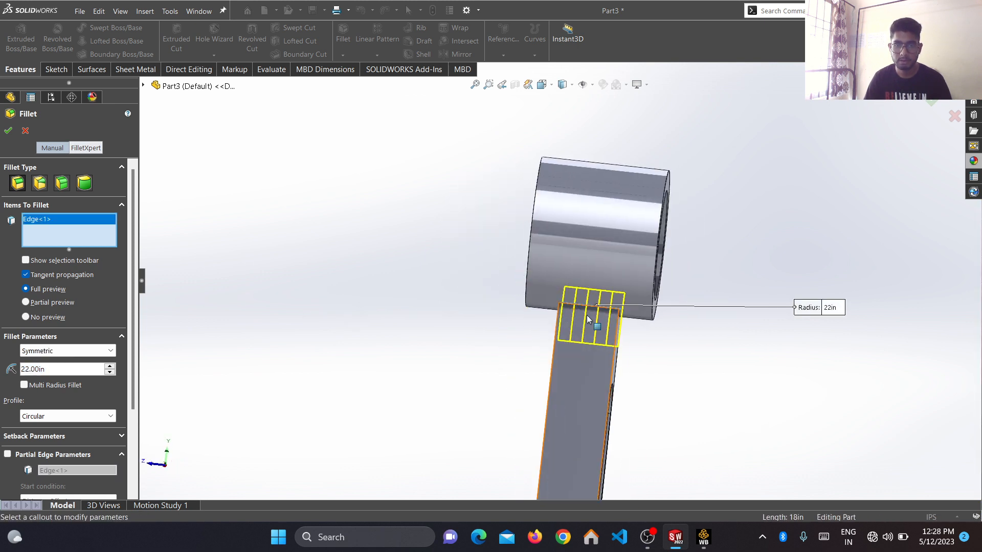
middle_drag(658, 307, 732, 317)
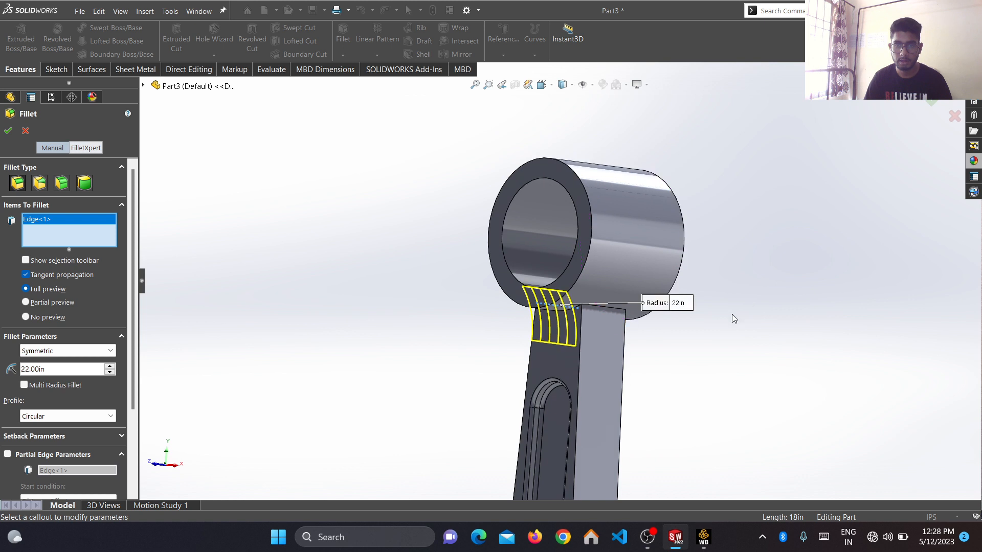
click(605, 310)
click(6, 131)
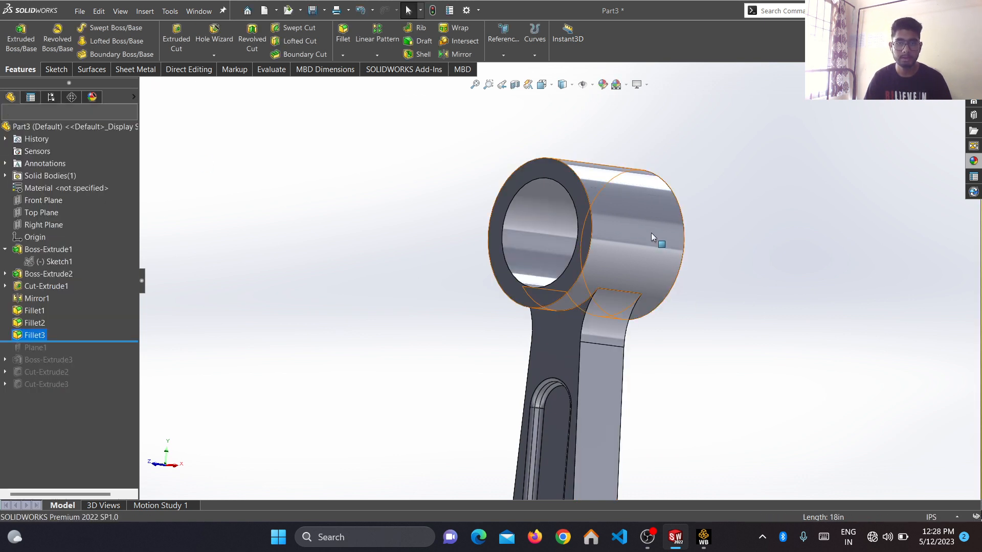
Roll the feature history forward to the end, past Cut-Extrude3.
scroll(662, 251, up, 5)
middle_drag(645, 276, 685, 301)
drag(76, 342, 74, 401)
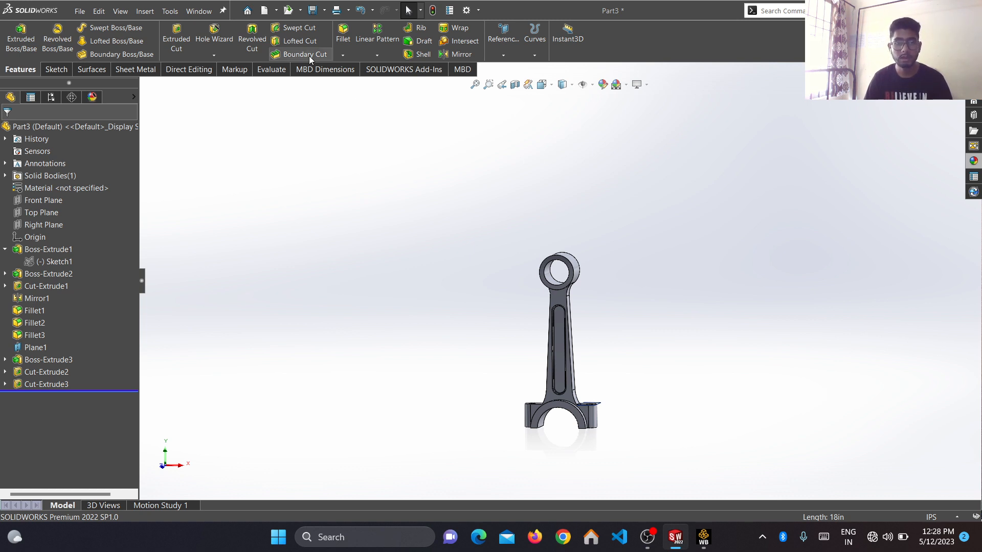
Start saving the part under a new name, "connecting rod", keeping the SOLIDWORKS Part file type.
click(80, 11)
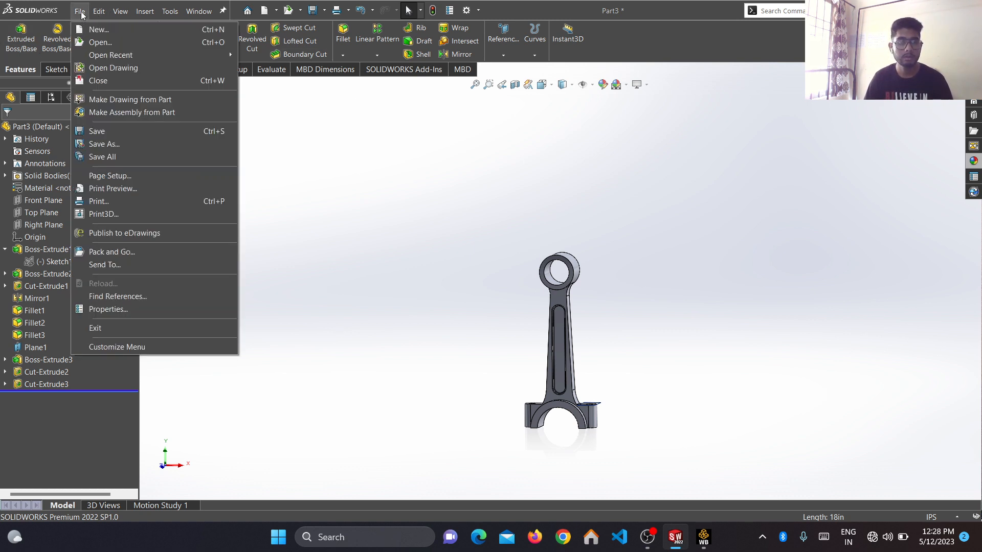
click(118, 148)
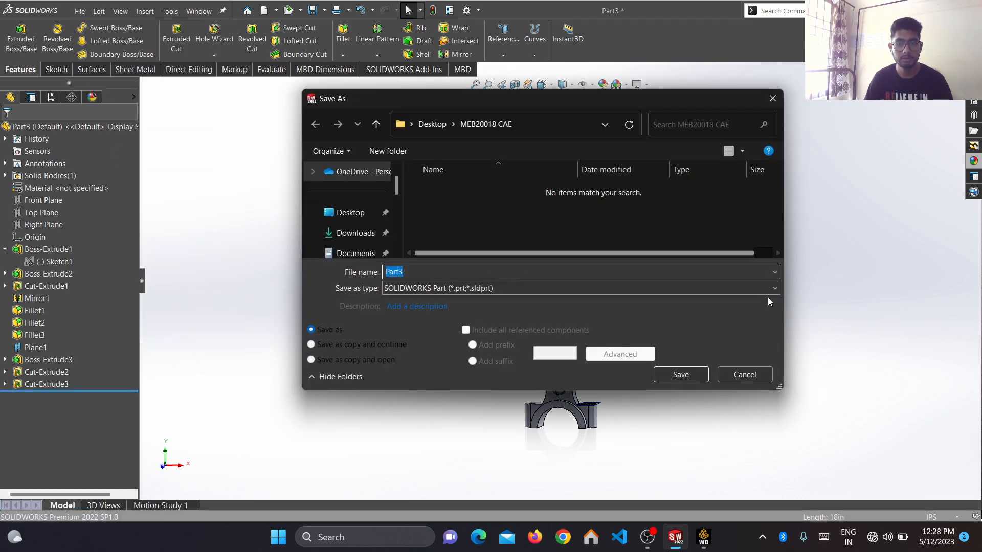
click(767, 288)
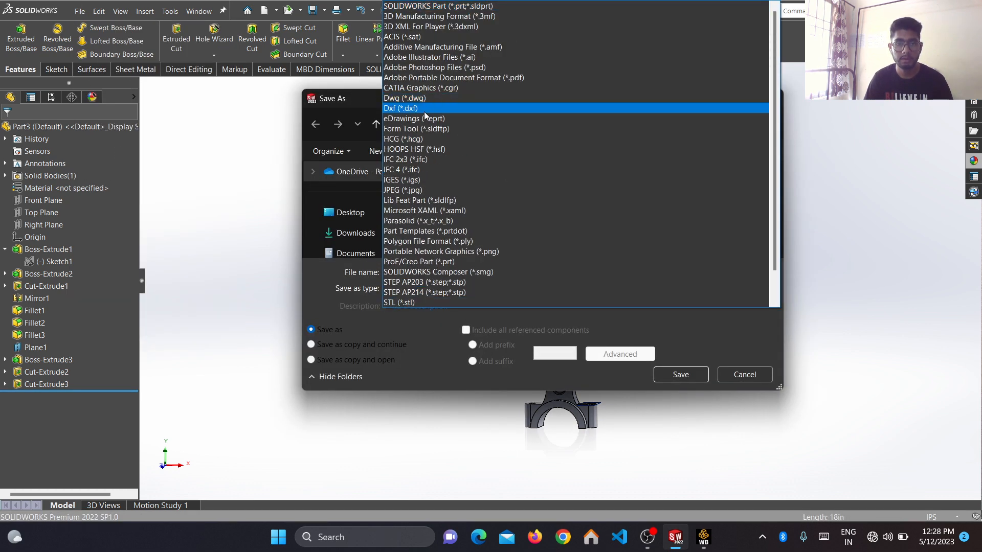
click(841, 190)
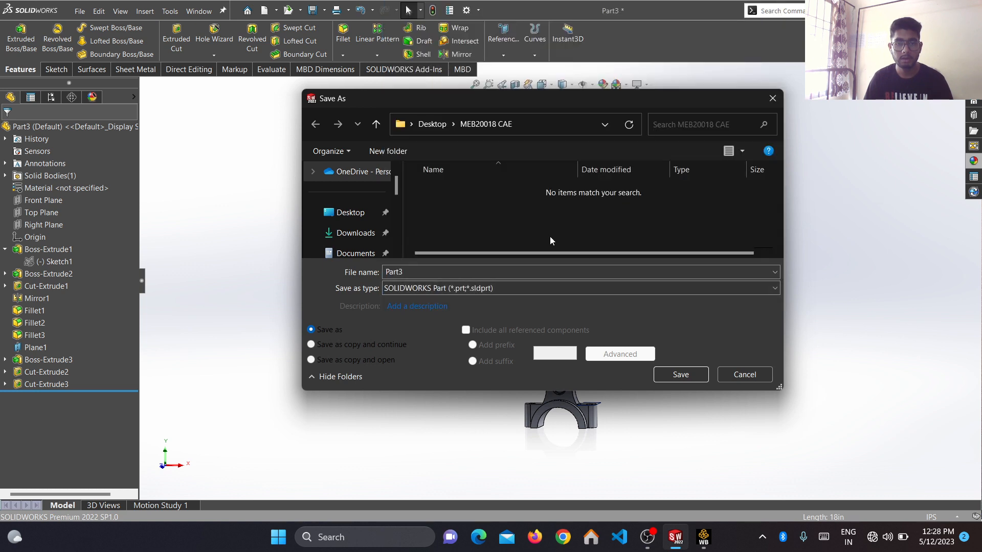
click(532, 273)
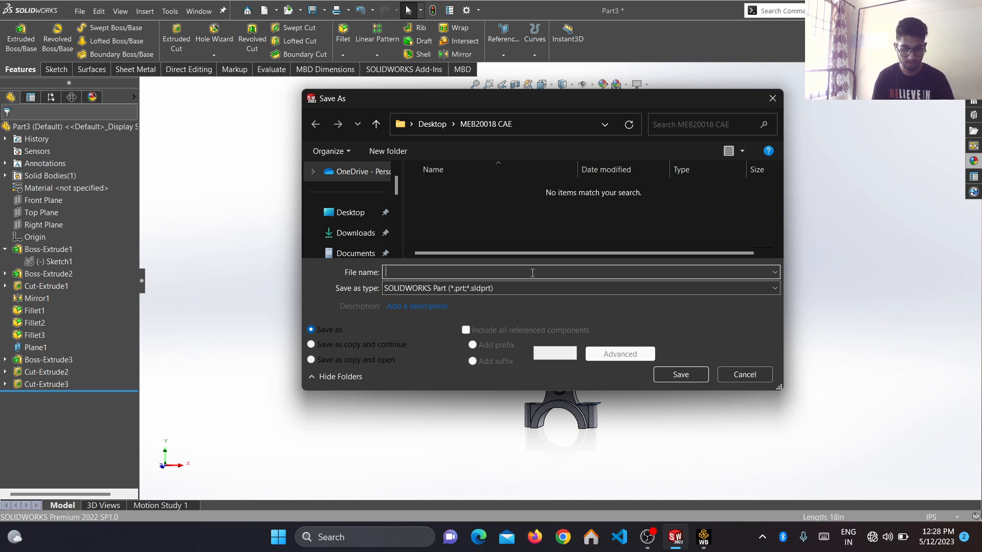
text(connecting)
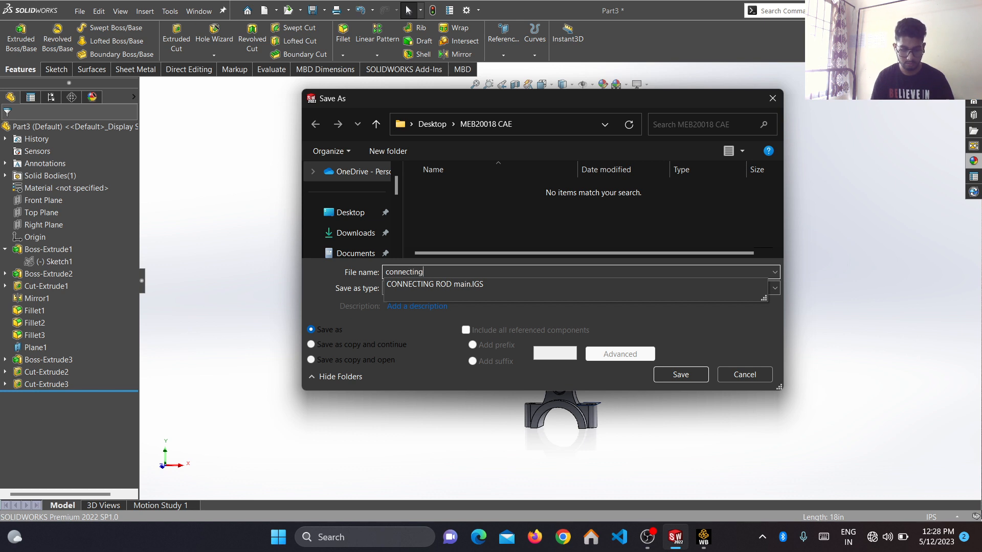
text( rod upp)
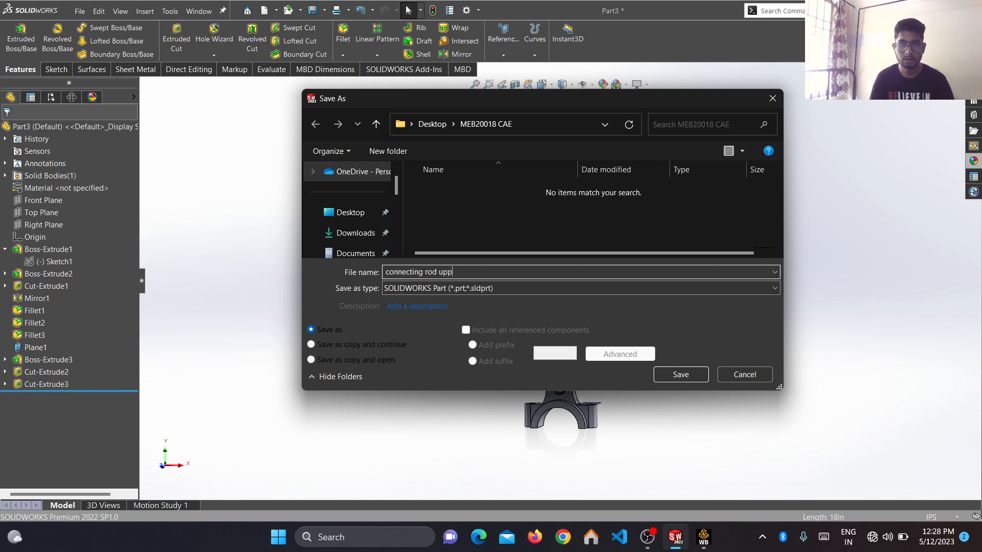
key(BackSpace)
key(BackSpace)
key(BackSpace)
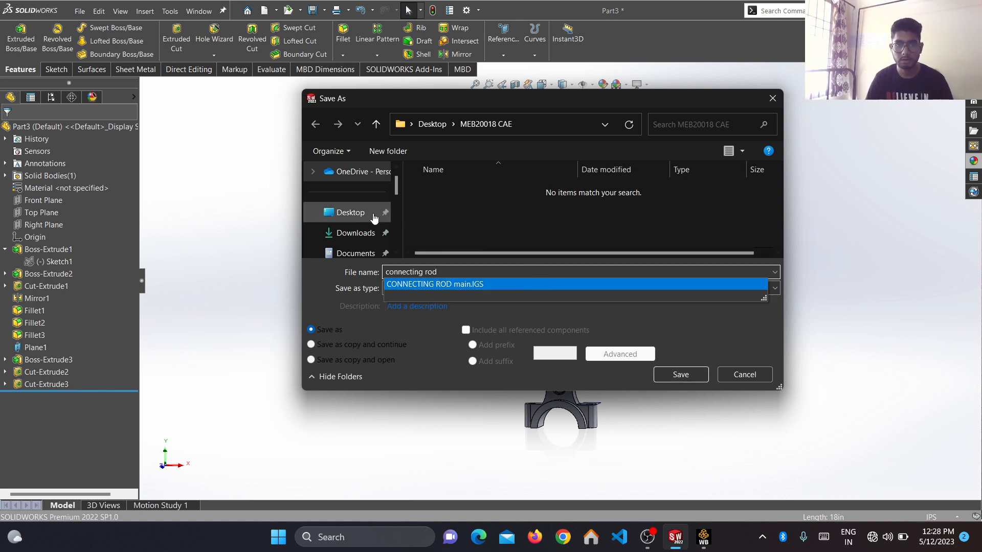
Save the part in the desktop folder whose name is the student number followed by CAE.
click(358, 212)
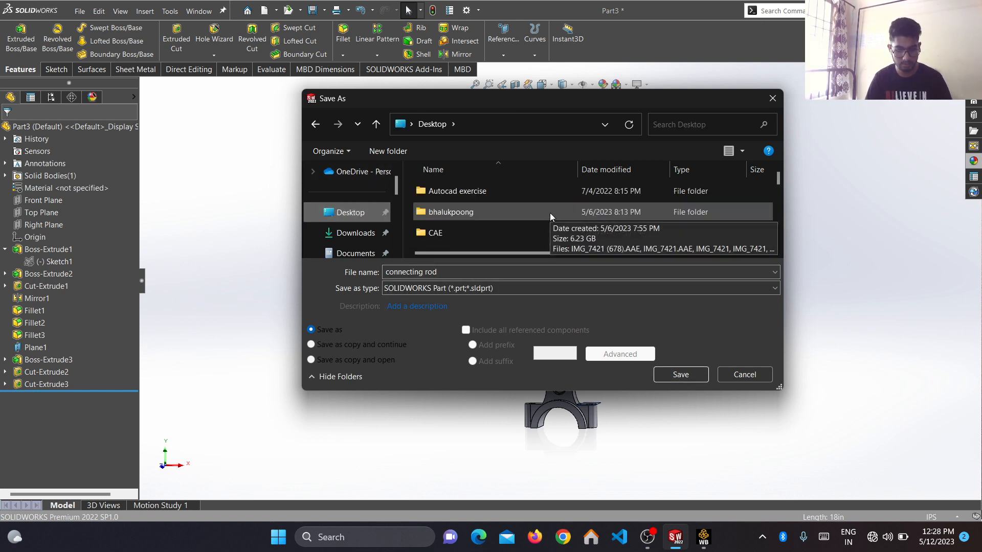
key(c)
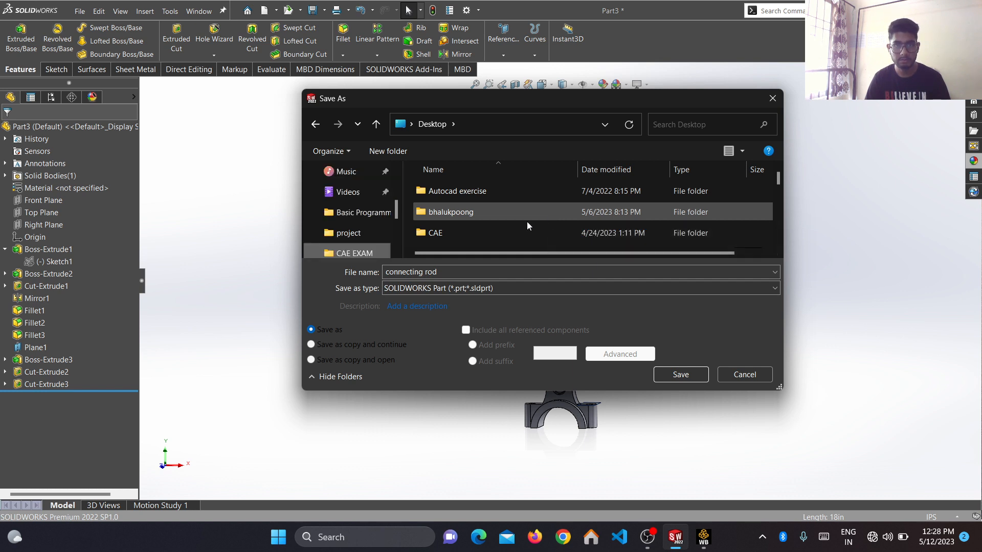
click(517, 214)
key(c)
scroll(517, 213, down, 5)
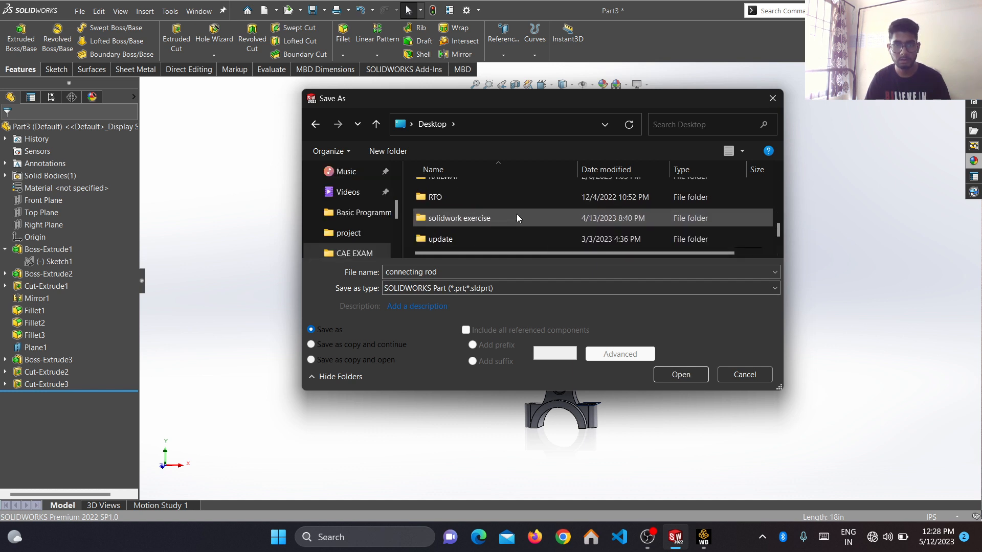
key(m)
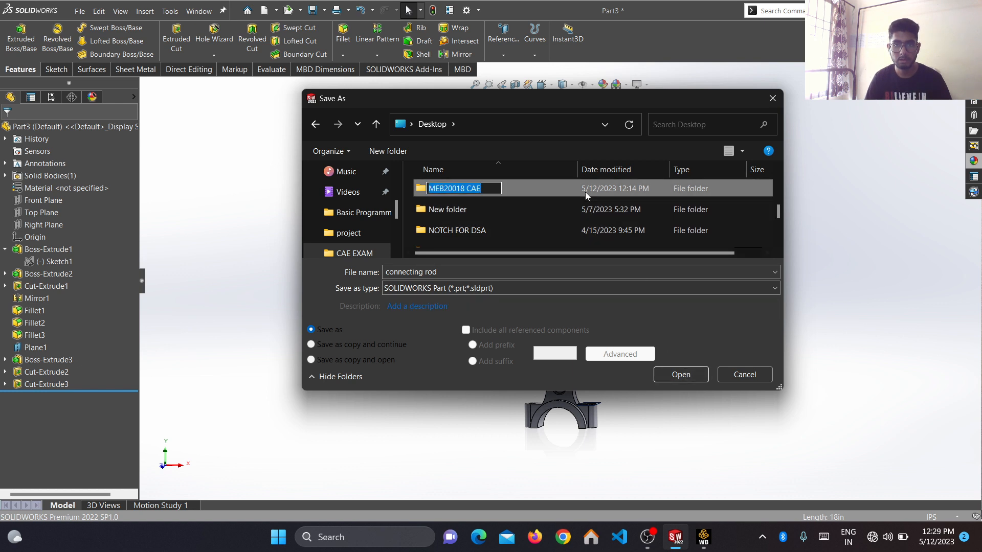
click(686, 379)
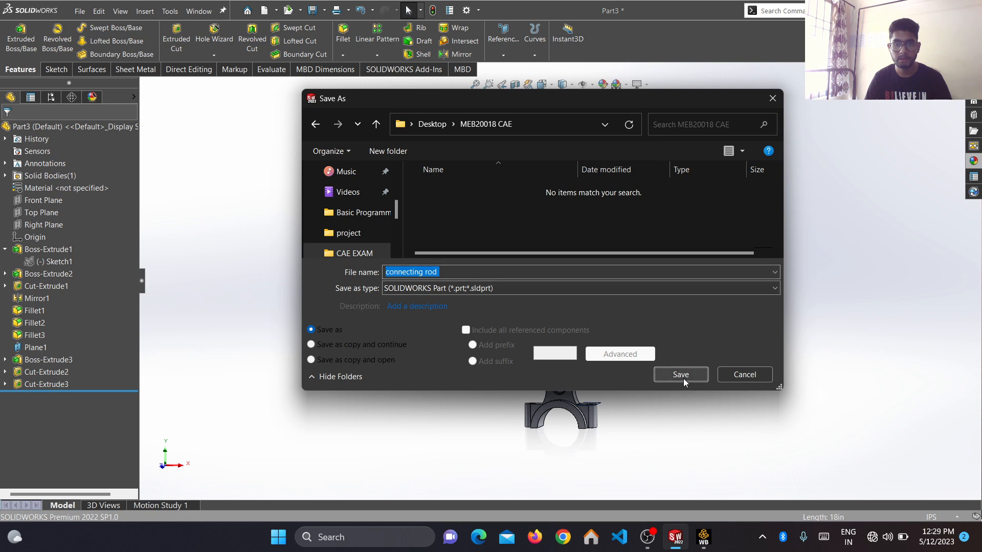
click(683, 378)
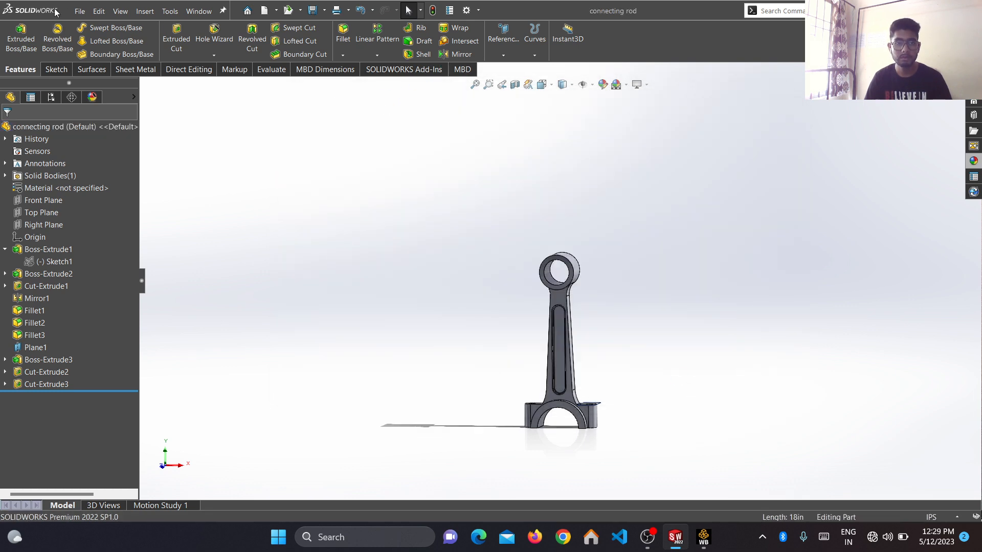
Create a new part document and start a sketch on the Front Plane.
click(79, 10)
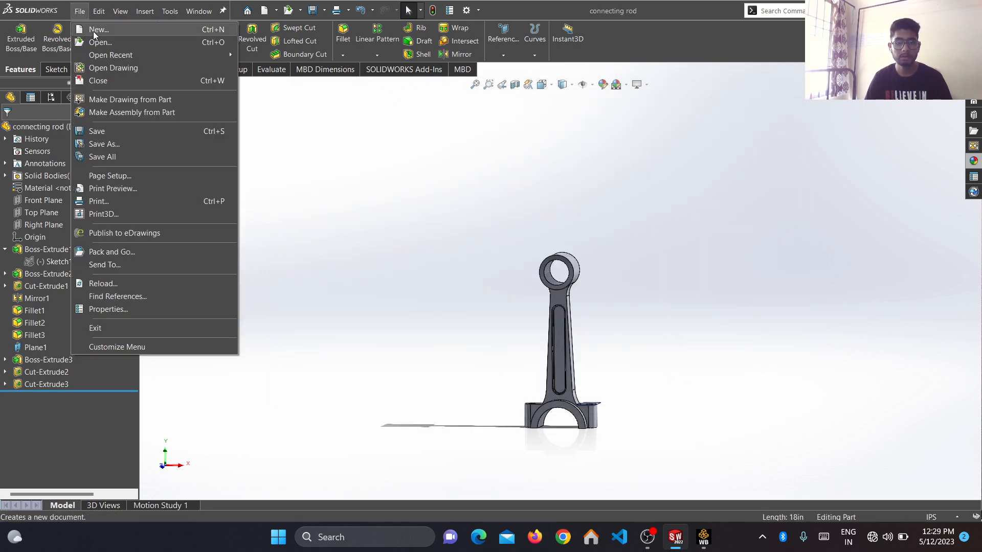
click(93, 32)
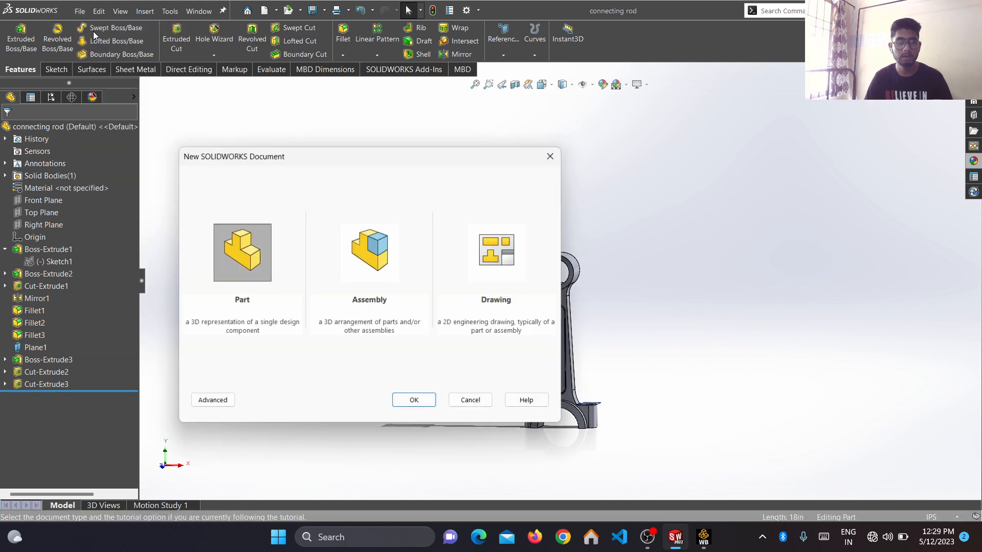
click(420, 401)
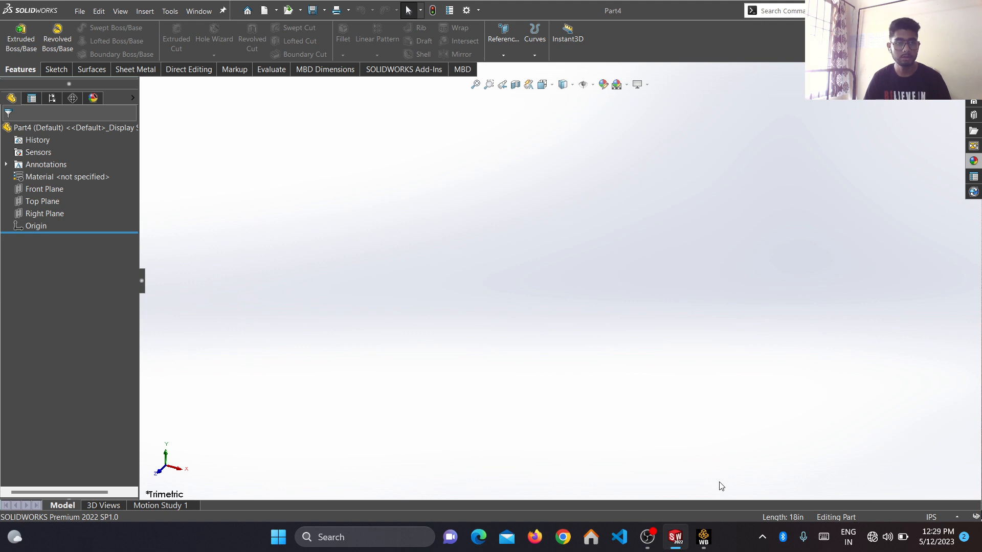
mouse_move(639, 538)
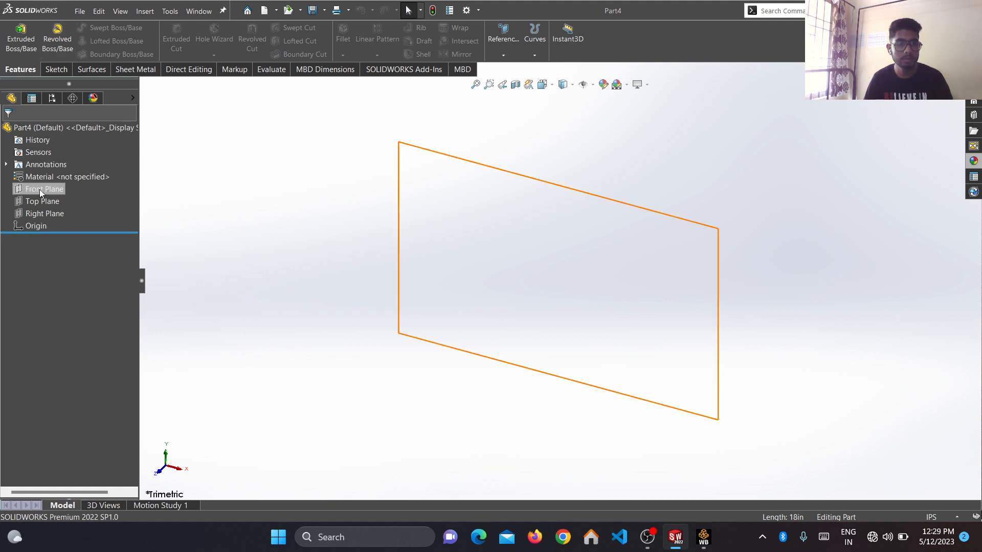
click(57, 69)
click(15, 36)
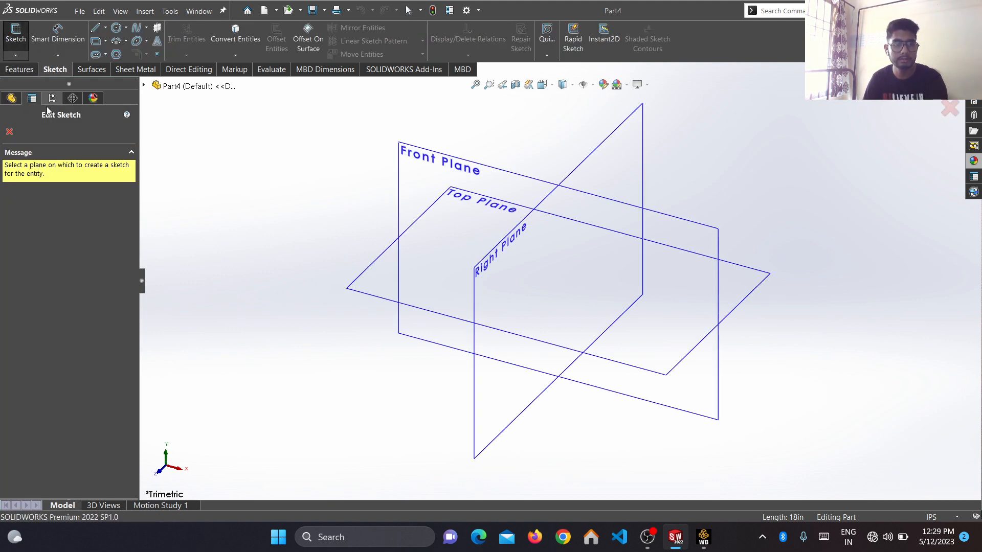
click(415, 170)
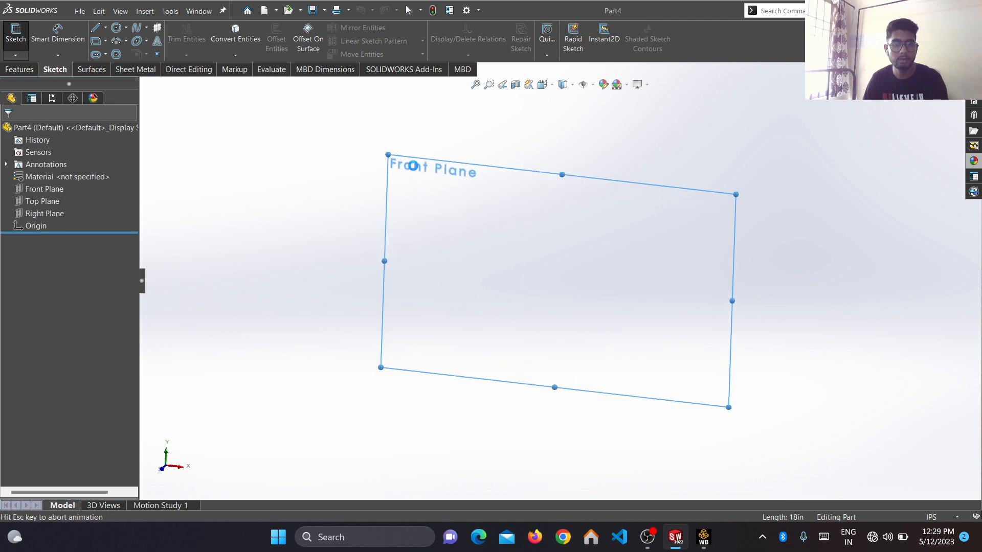
Sketch two concentric circles centred on the origin, the outer one with a radius of about 2.33 in.
click(118, 29)
click(560, 280)
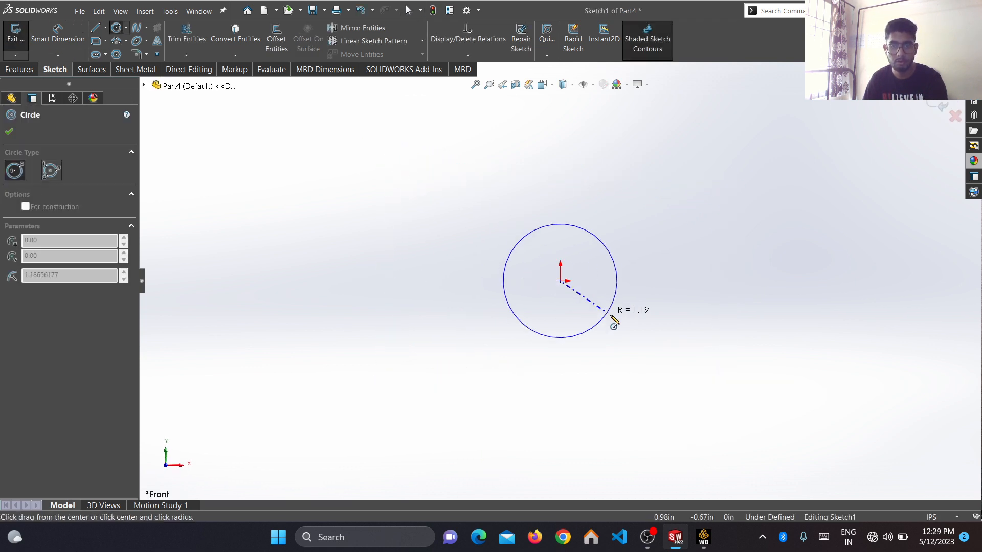
click(626, 331)
click(561, 281)
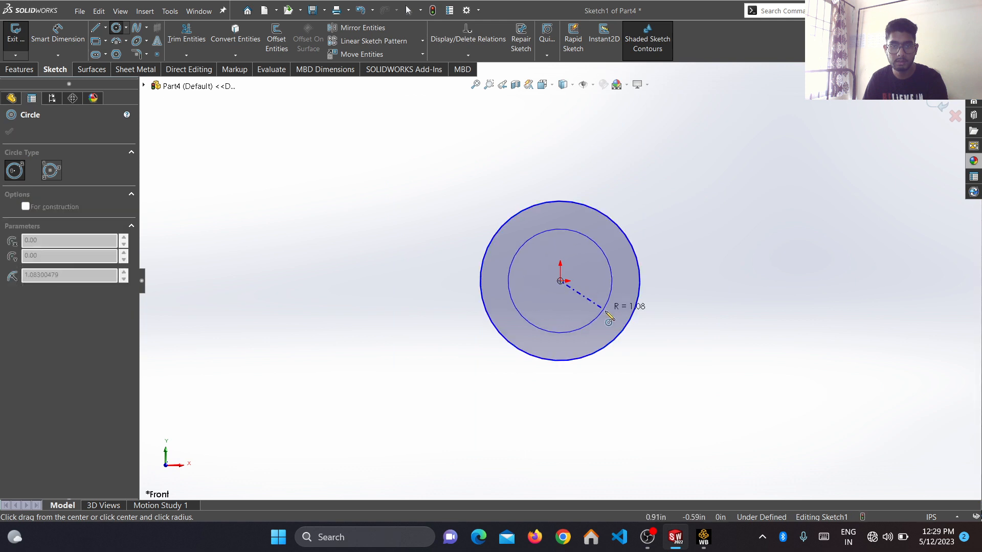
click(649, 344)
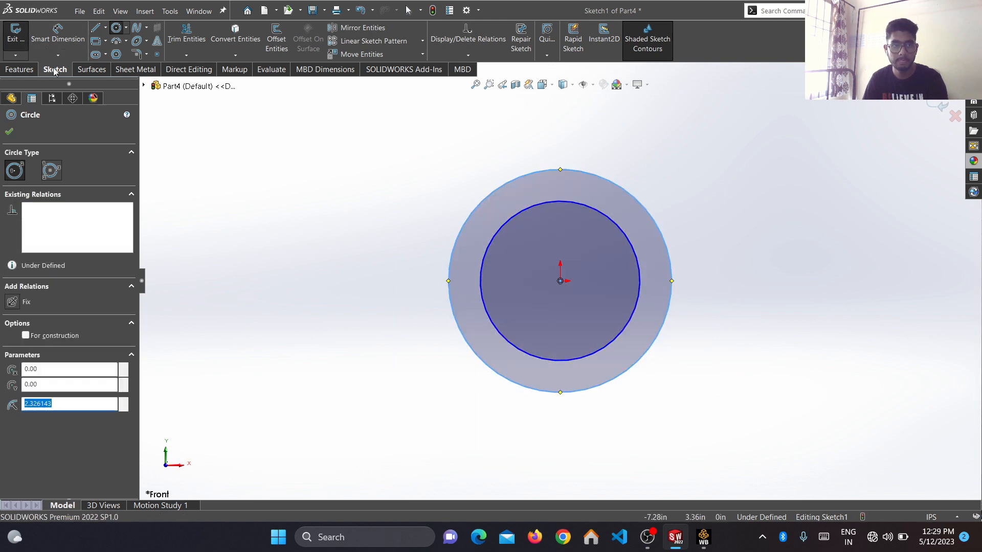
key(Escape)
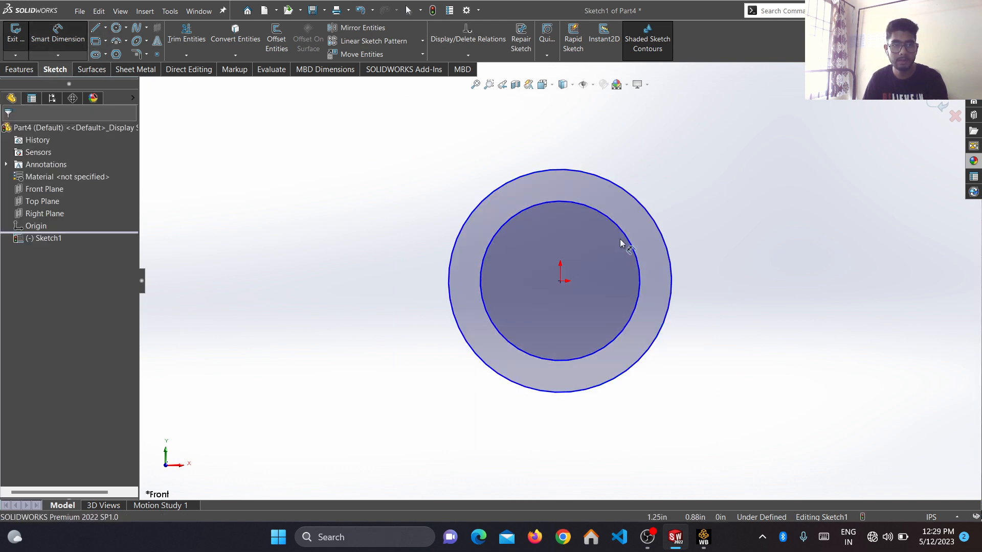
Dimension the outer circle to a 72 in diameter.
click(671, 251)
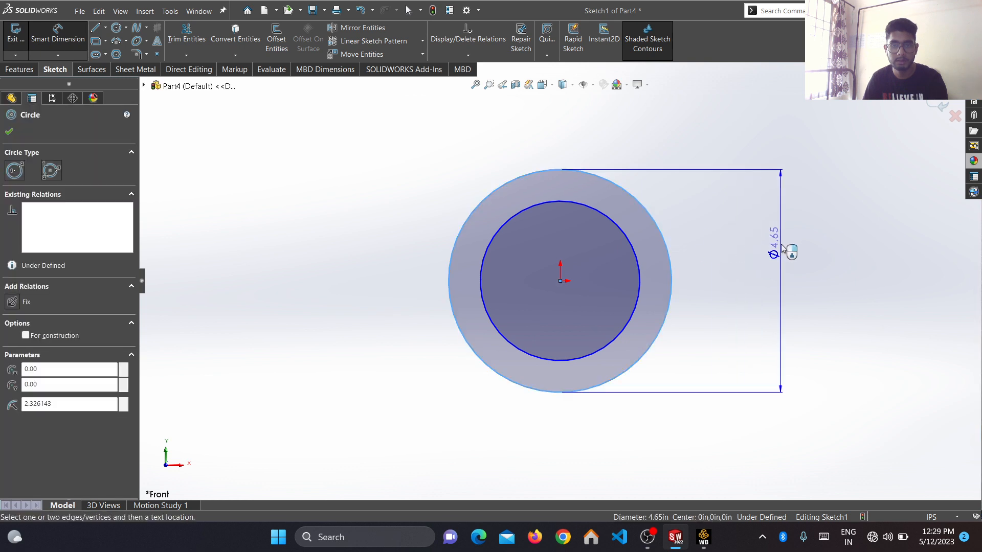
click(799, 246)
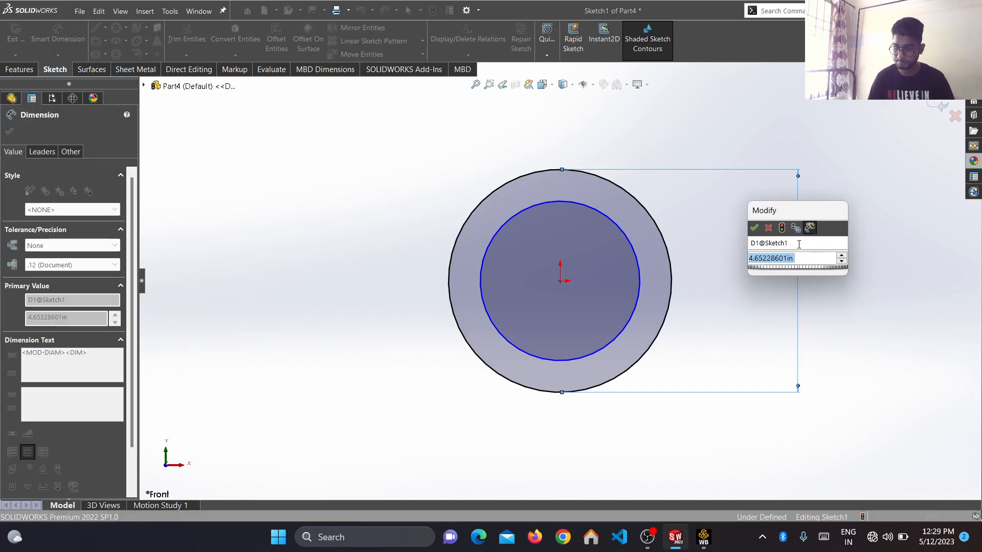
text(72)
key(Return)
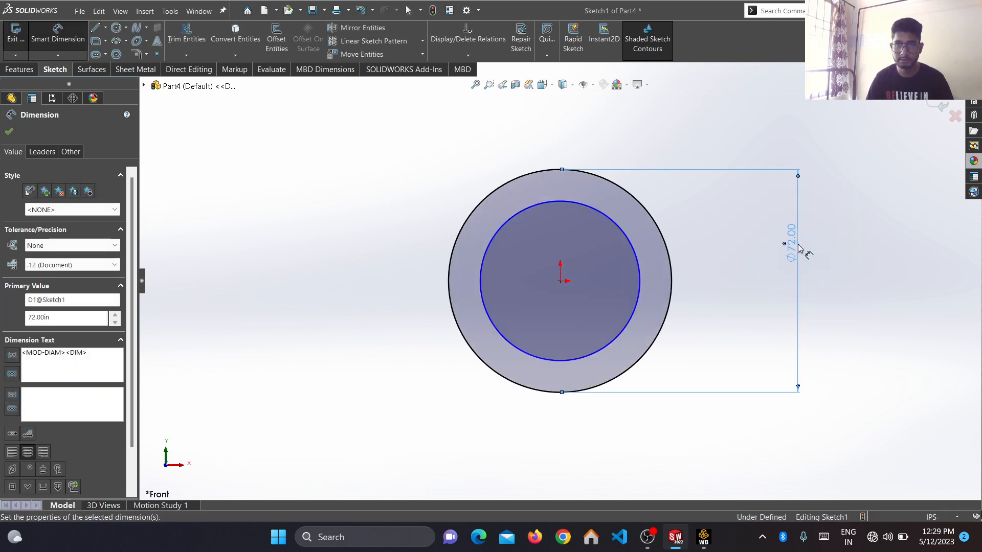
Dimension the inner circle's diameter.
click(641, 284)
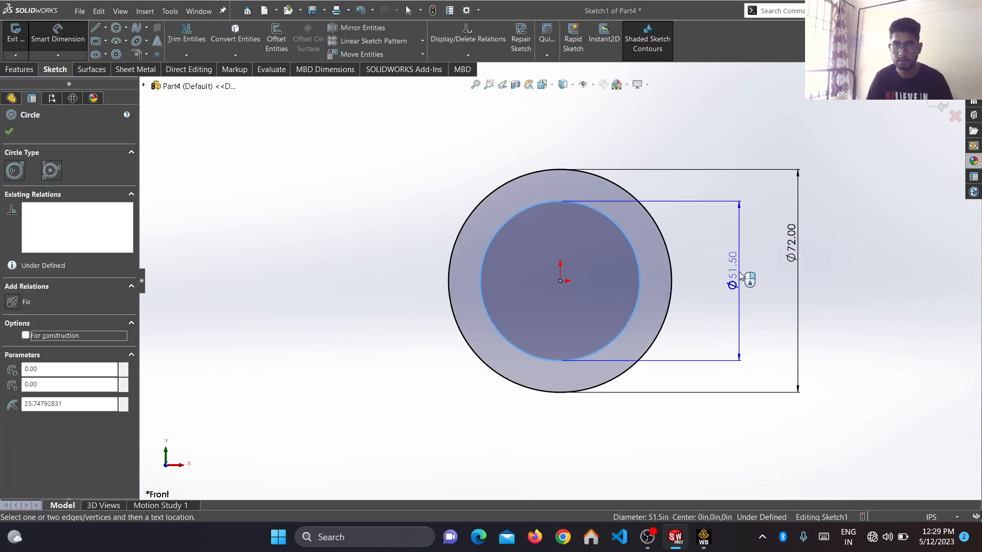
click(745, 279)
text(5)
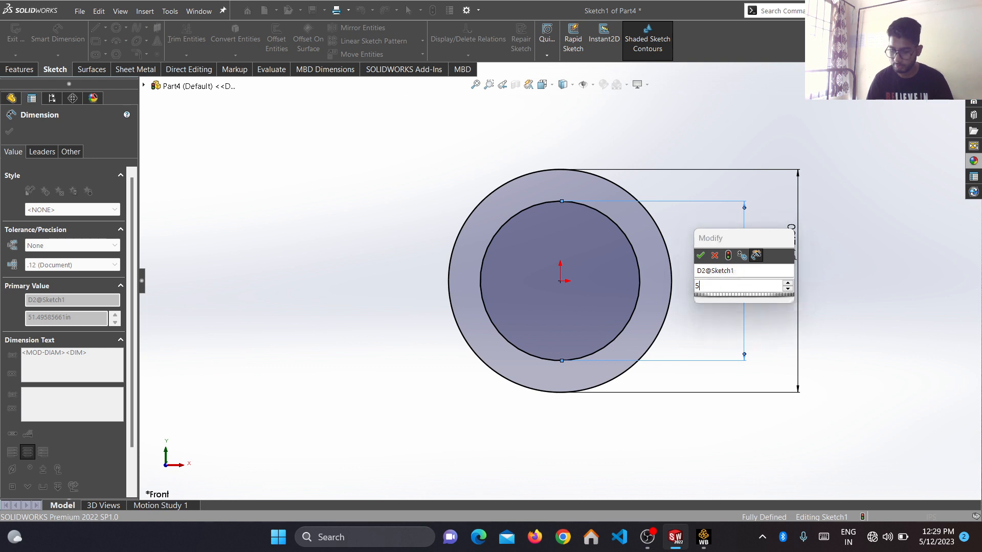
Set the inner circle's diameter to 54 in and finish dimensioning.
text(4)
key(Return)
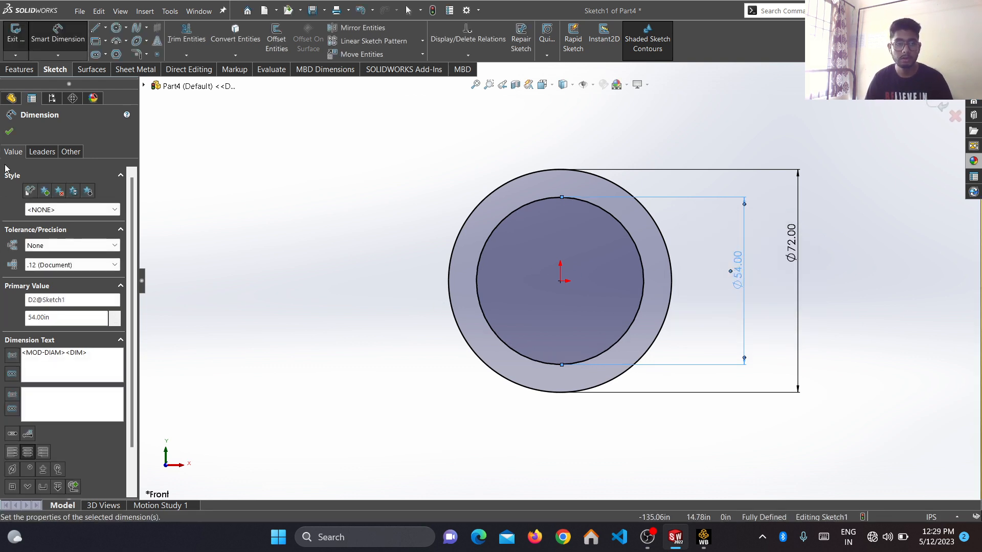
click(9, 131)
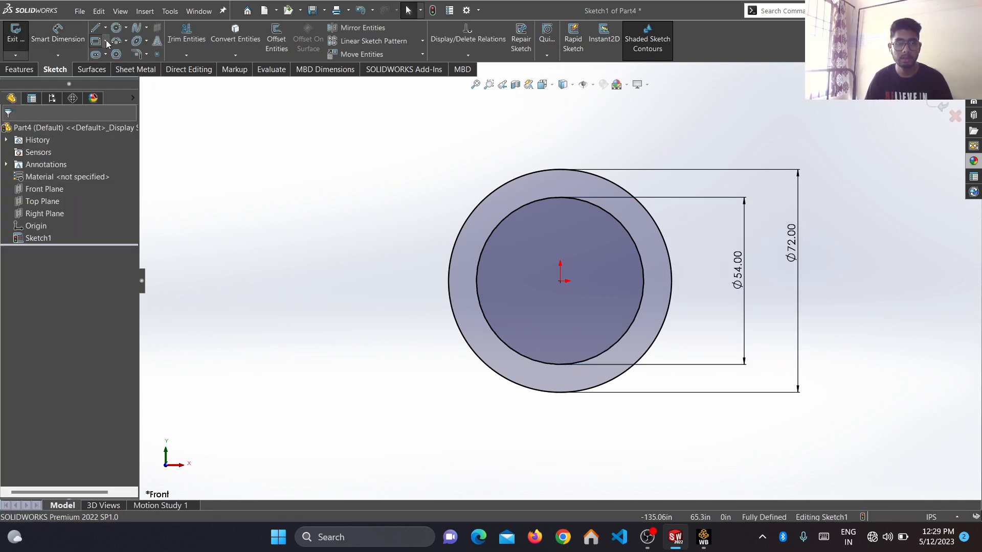
Sketch a horizontal line through the origin across the full diameter of the outer circle.
click(96, 28)
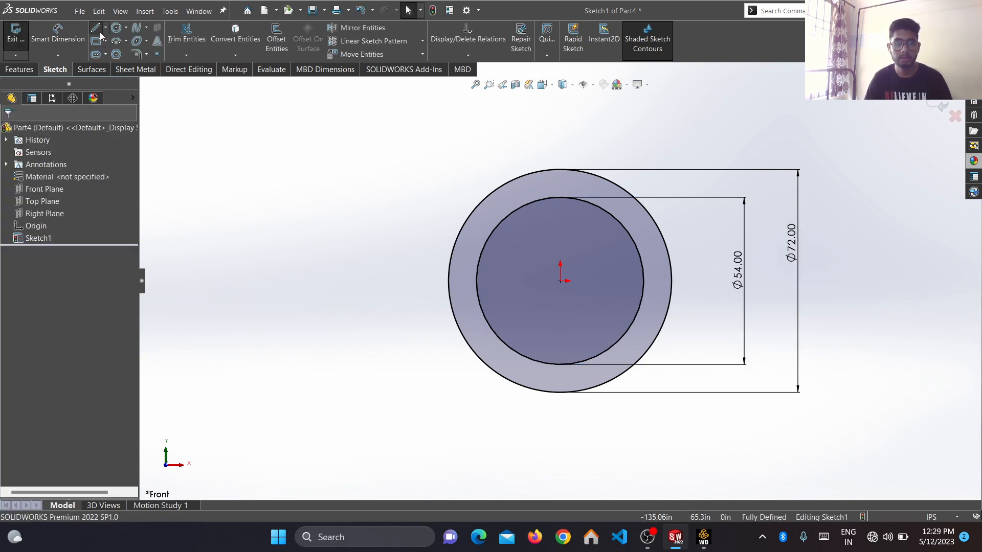
click(448, 281)
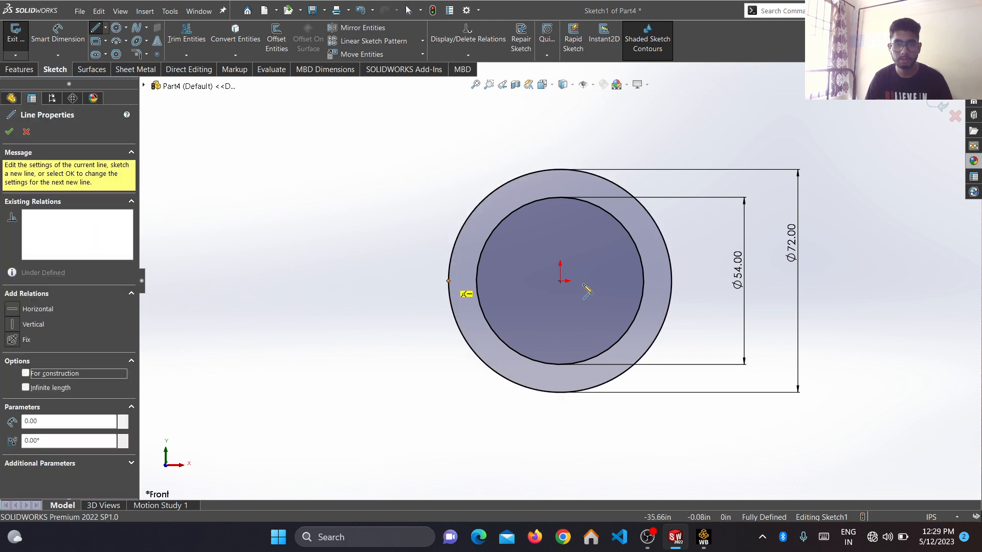
click(671, 281)
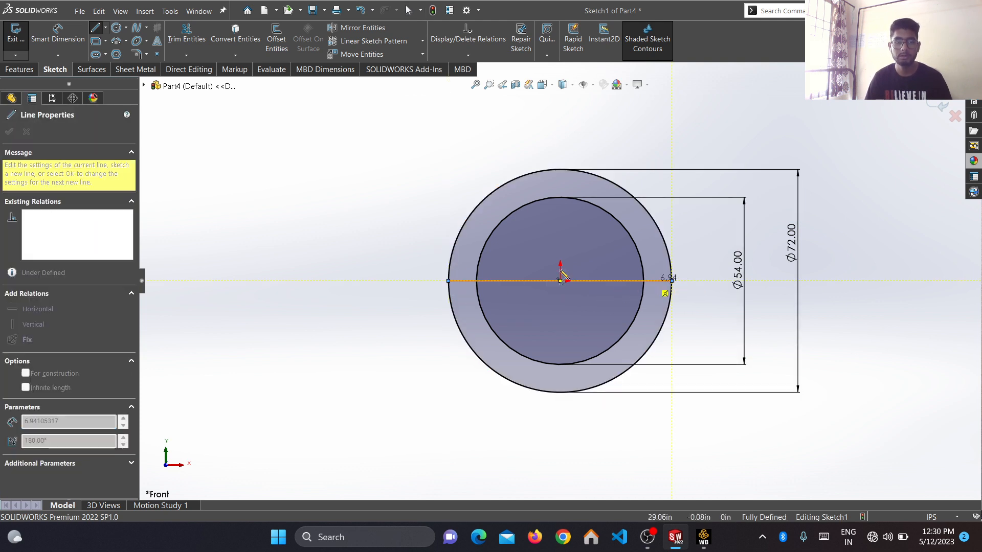
click(25, 131)
key(Escape)
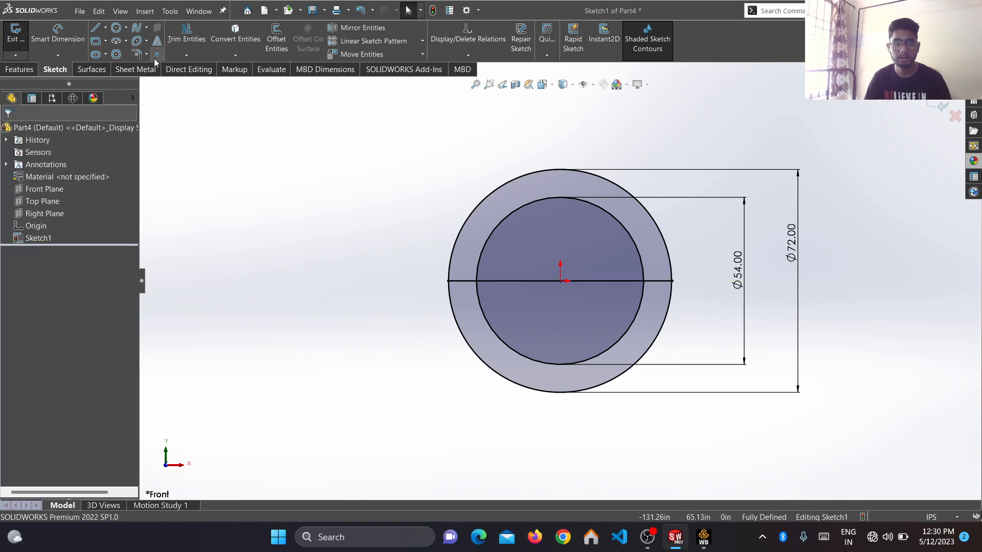
Trim away the lower halves of both circles and the line segment inside the inner circle.
click(187, 34)
mouse_move(480, 380)
mouse_down()
mouse_move(519, 317)
mouse_move(574, 269)
mouse_move(596, 289)
mouse_up()
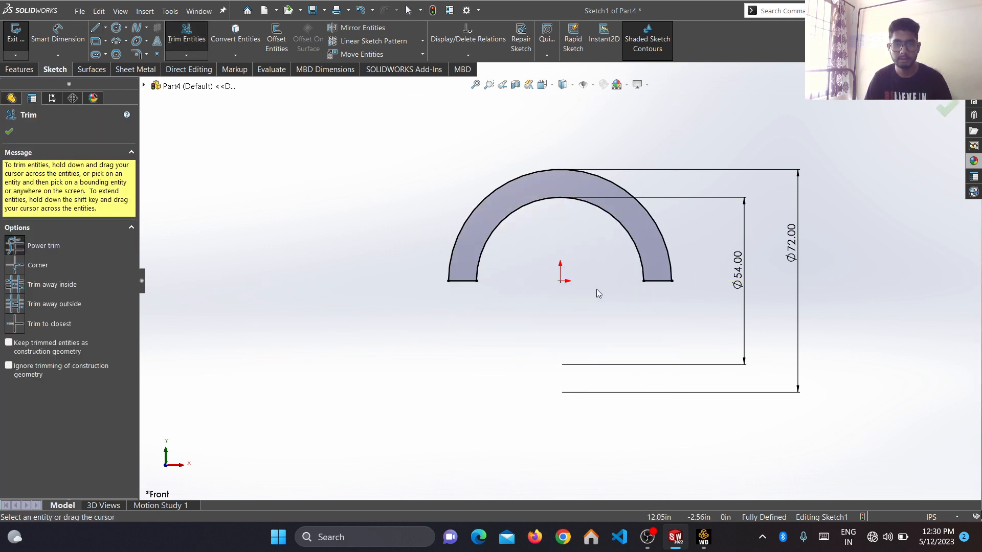
click(9, 132)
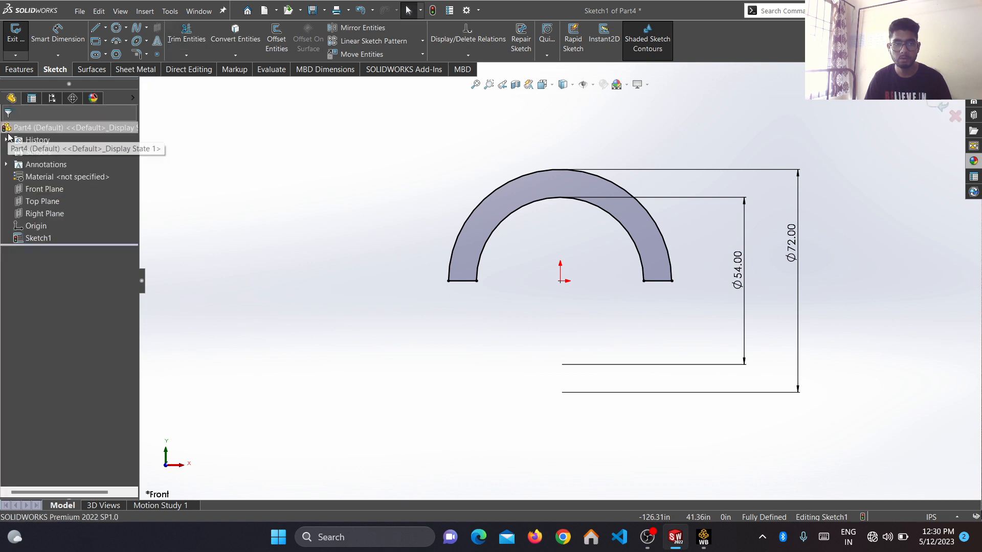
Extrude the half-ring profile 38 in with the Mid Plane end condition.
click(18, 69)
click(20, 45)
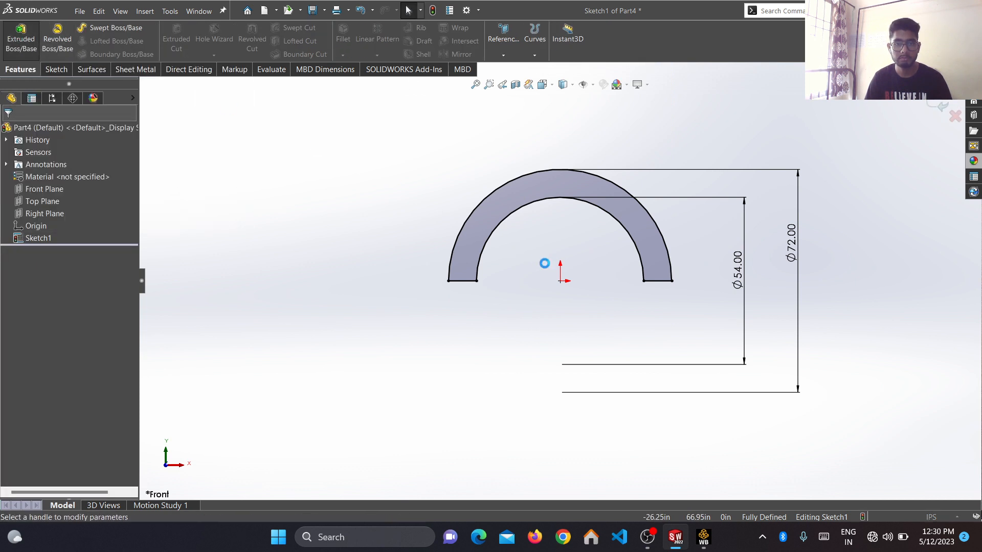
click(82, 201)
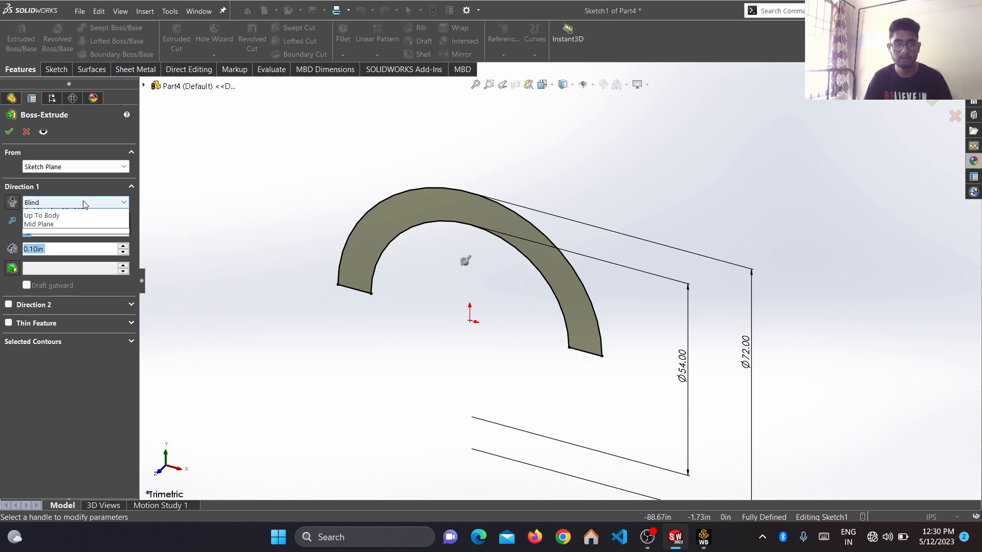
click(60, 256)
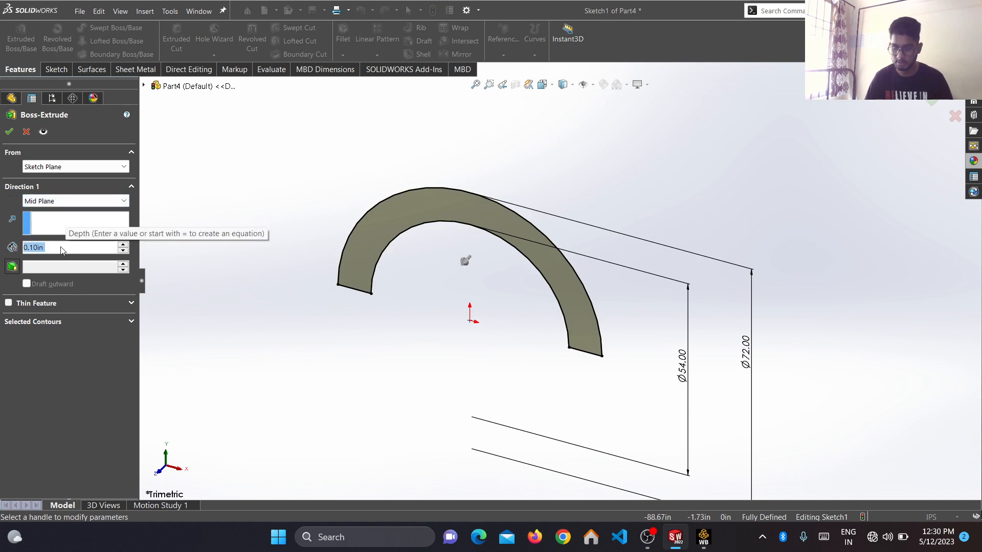
text(38)
key(Return)
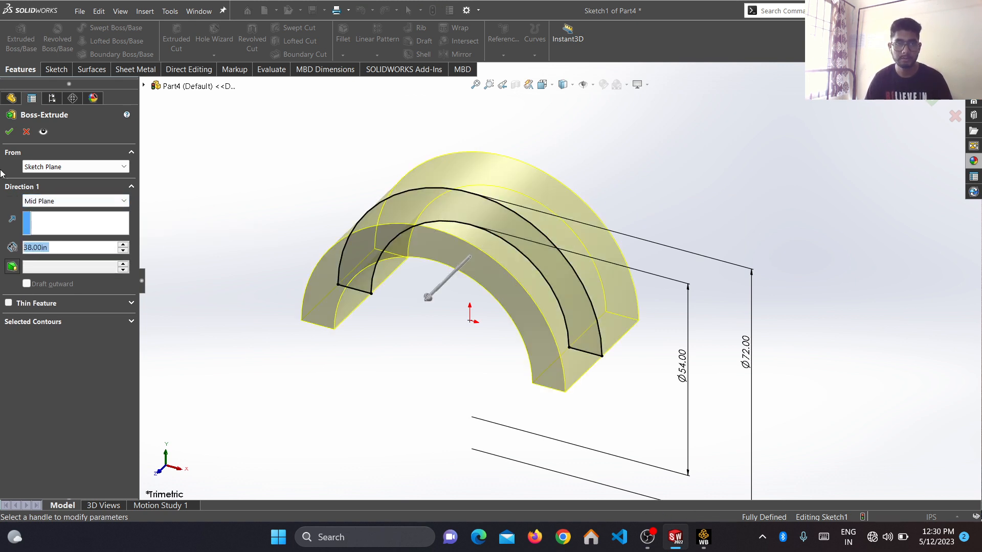
click(9, 131)
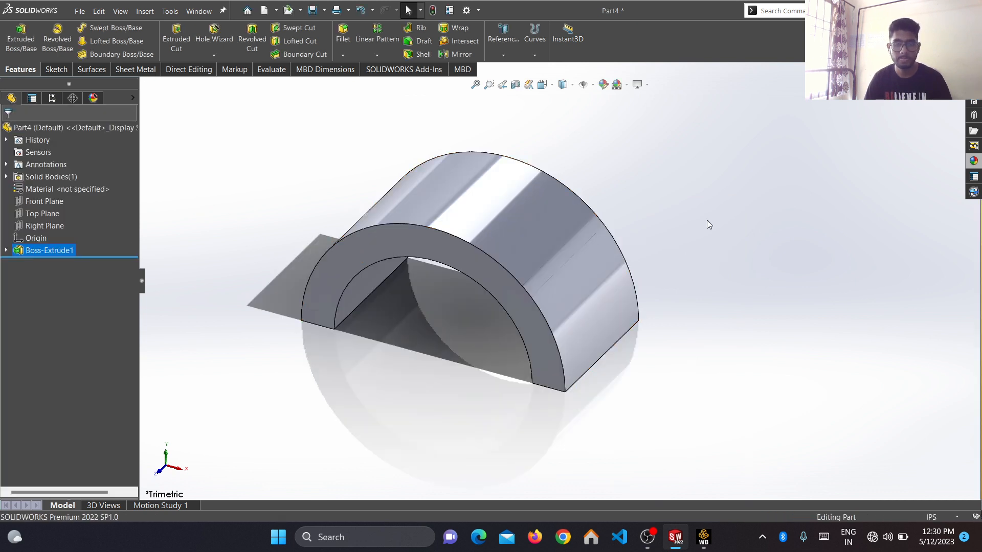
Create a reference plane offset 60 in from the half ring's flat end face, flipped toward the arch's top side.
middle_drag(706, 220, 723, 195)
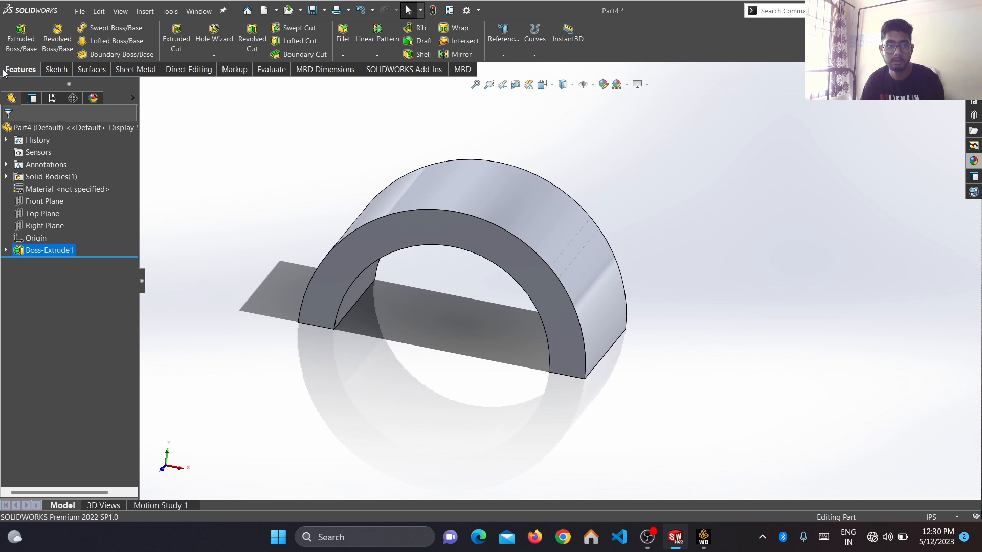
click(92, 69)
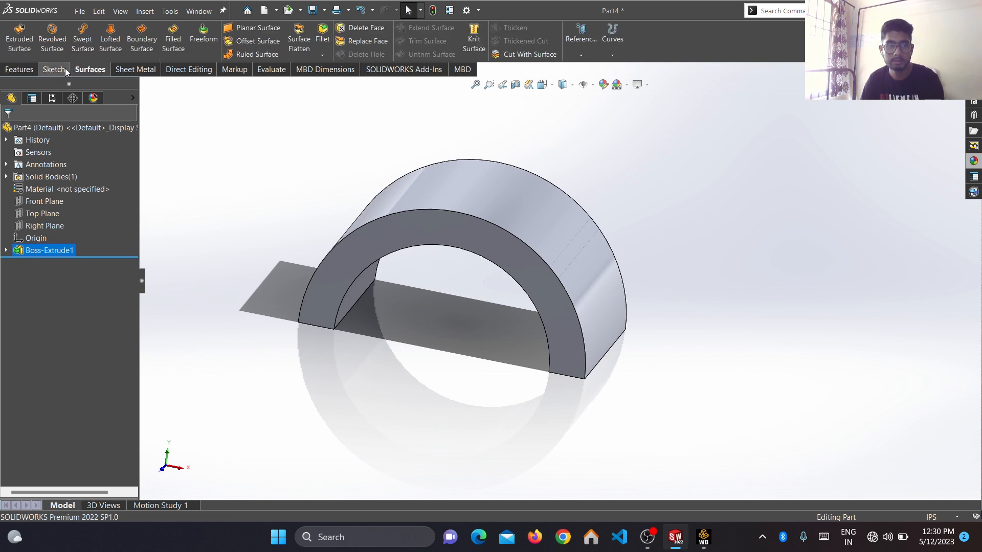
click(57, 69)
click(31, 69)
click(498, 47)
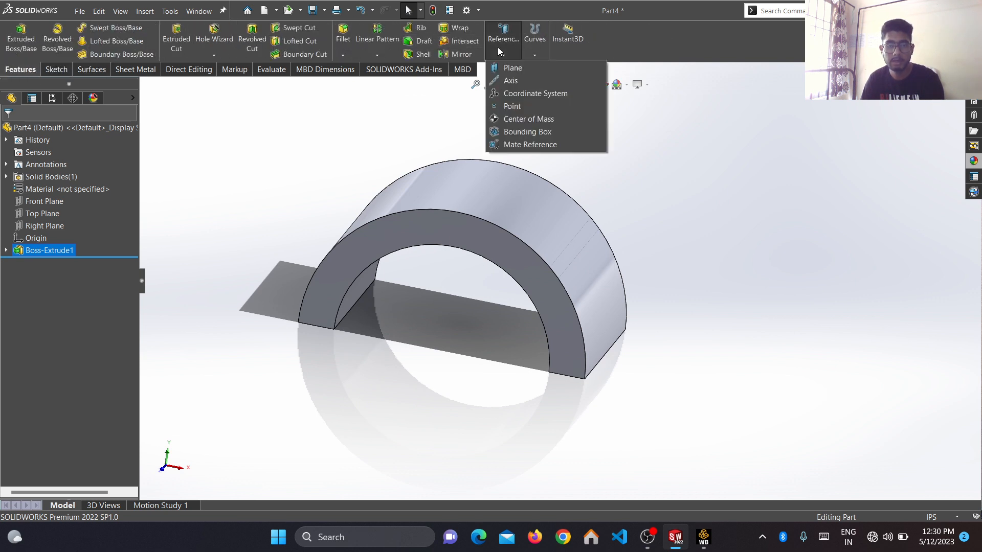
middle_drag(702, 184, 696, 125)
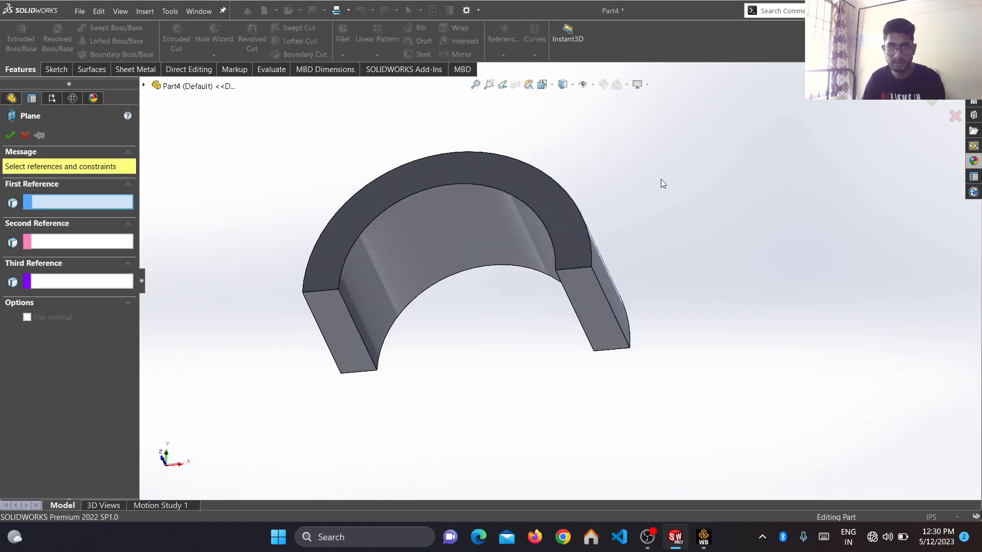
click(598, 299)
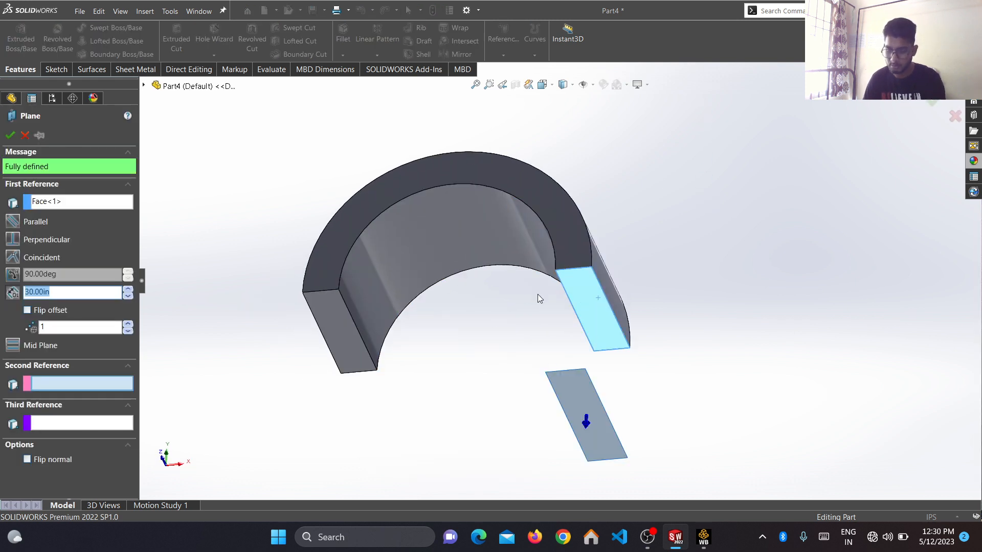
text(60)
key(Return)
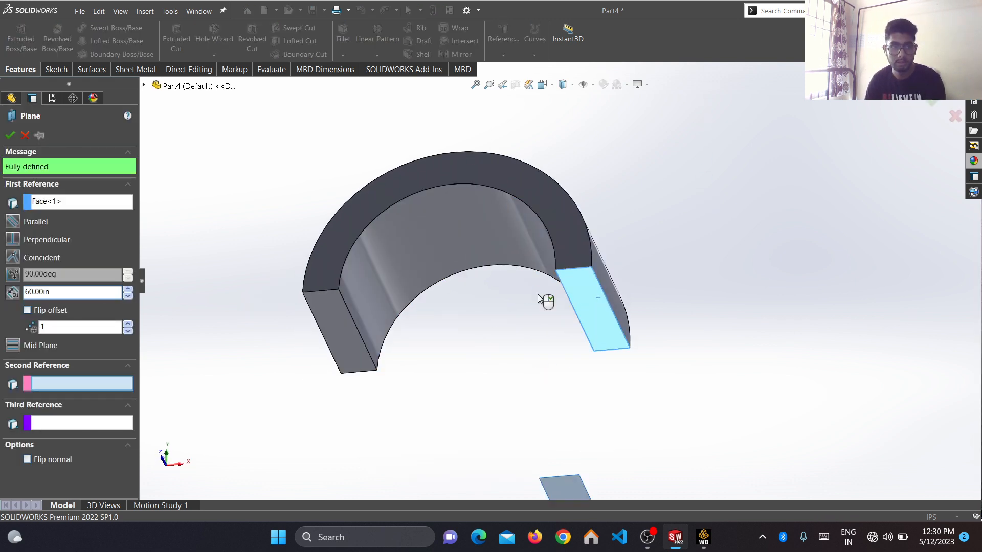
click(27, 310)
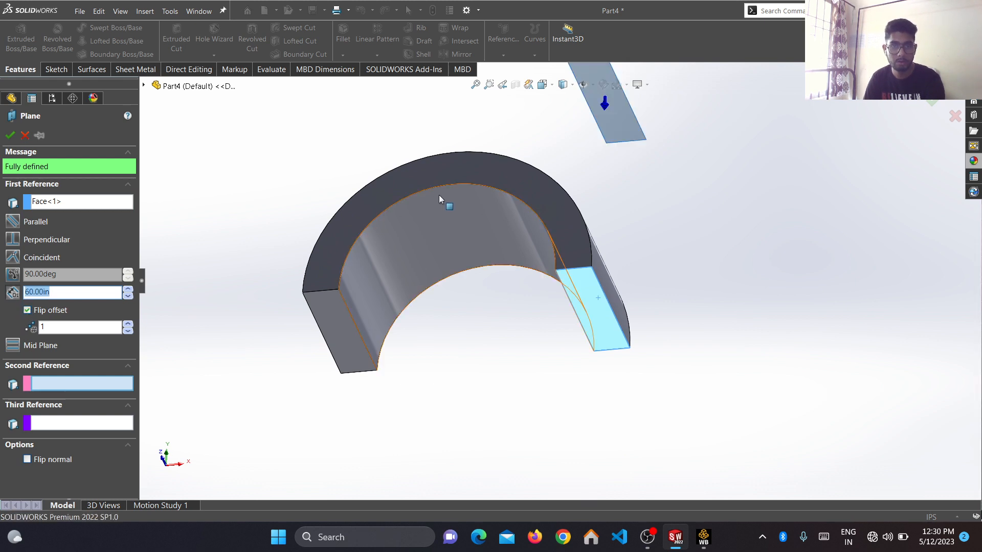
click(11, 135)
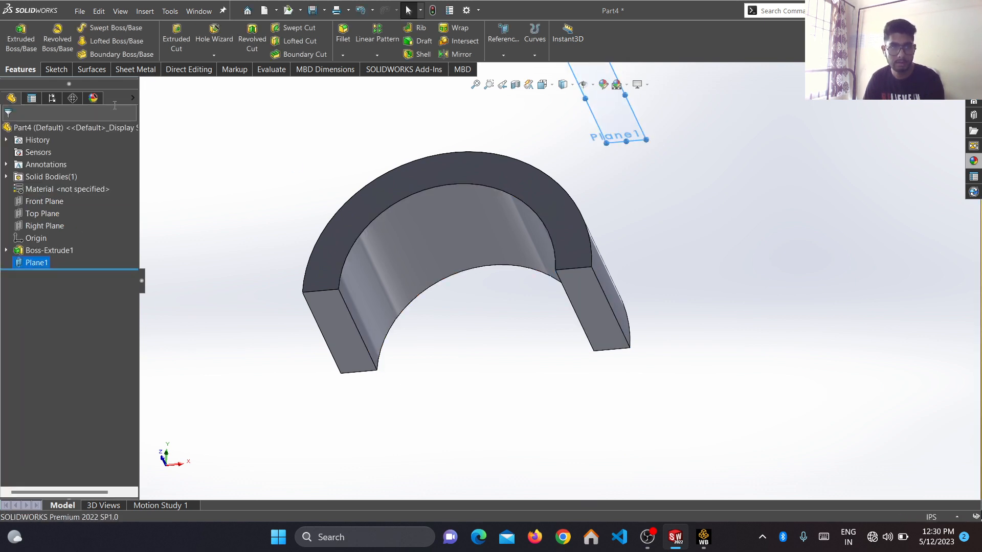
Start a new sketch on the offset reference plane.
click(55, 69)
click(15, 32)
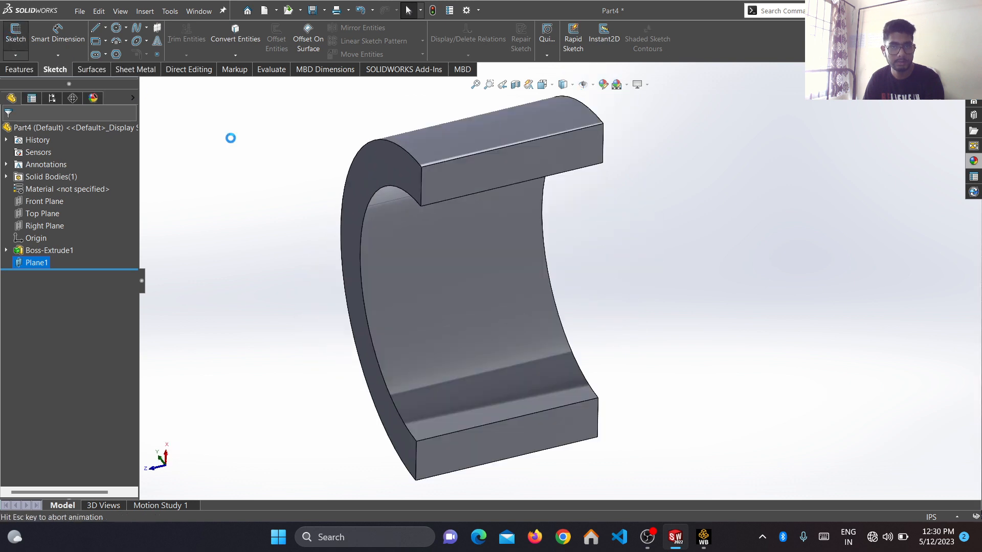
click(101, 56)
click(105, 54)
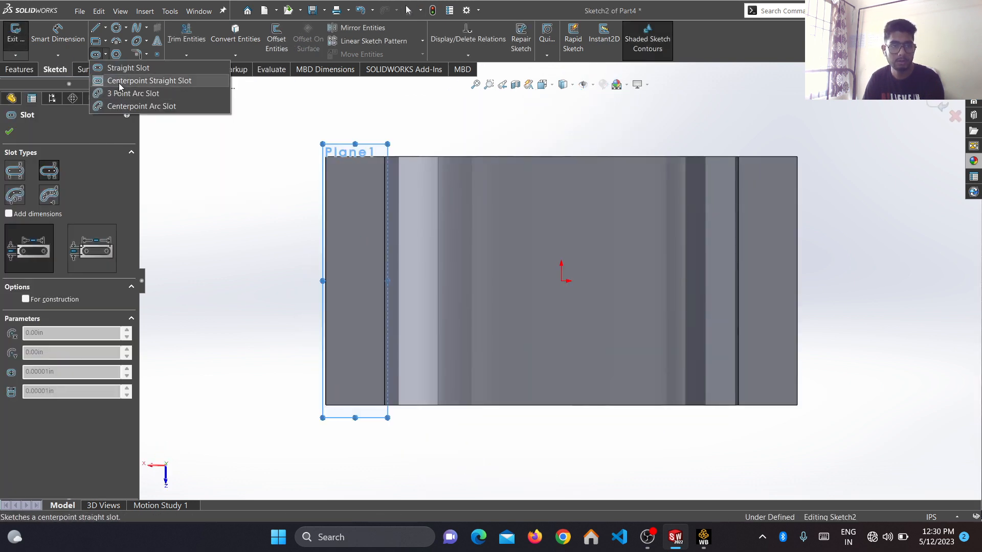
click(118, 83)
click(561, 280)
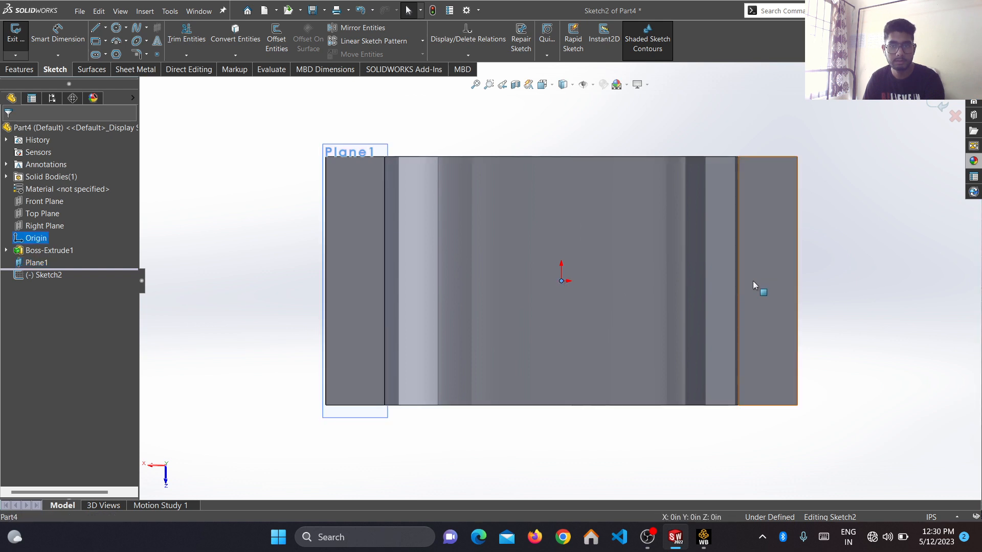
click(107, 53)
click(112, 83)
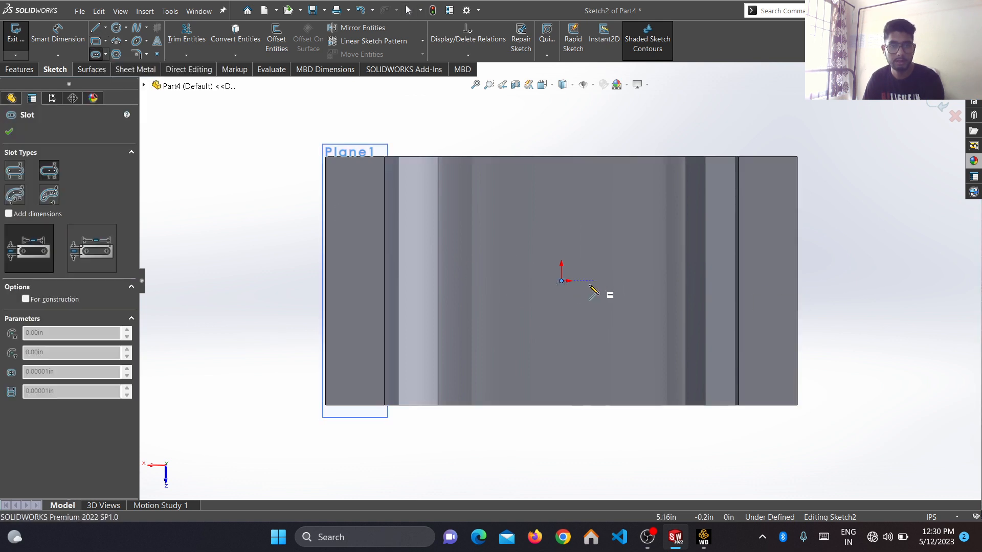
click(561, 280)
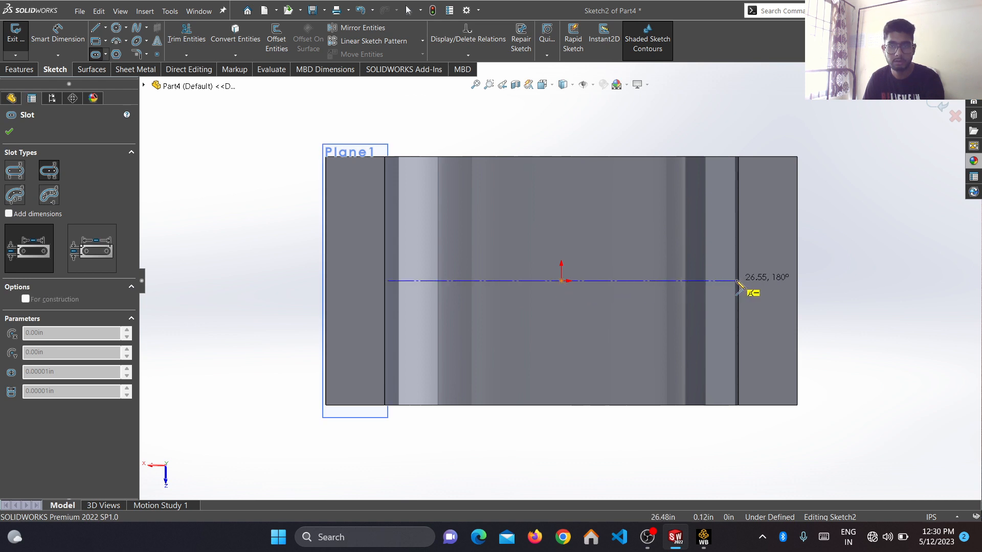
click(754, 278)
key(Escape)
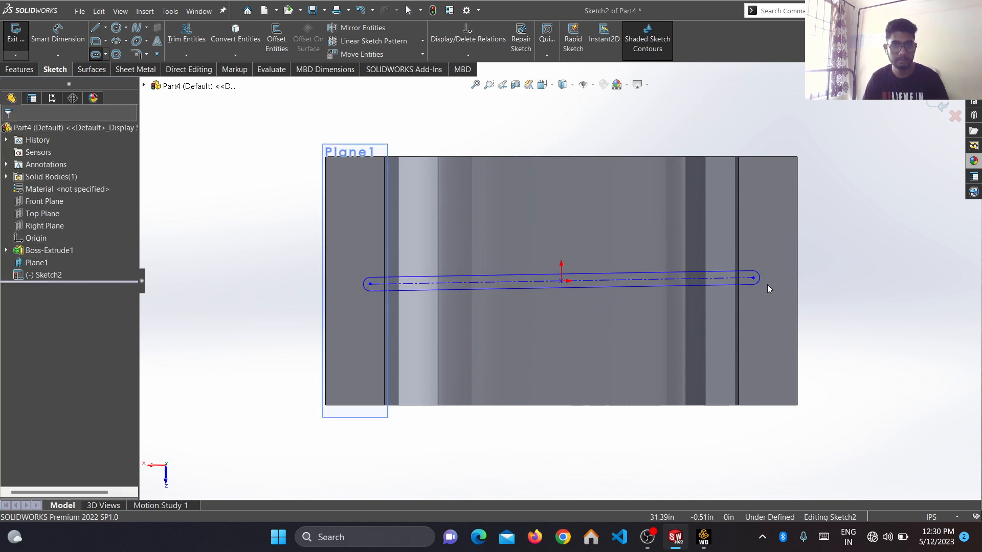
click(101, 55)
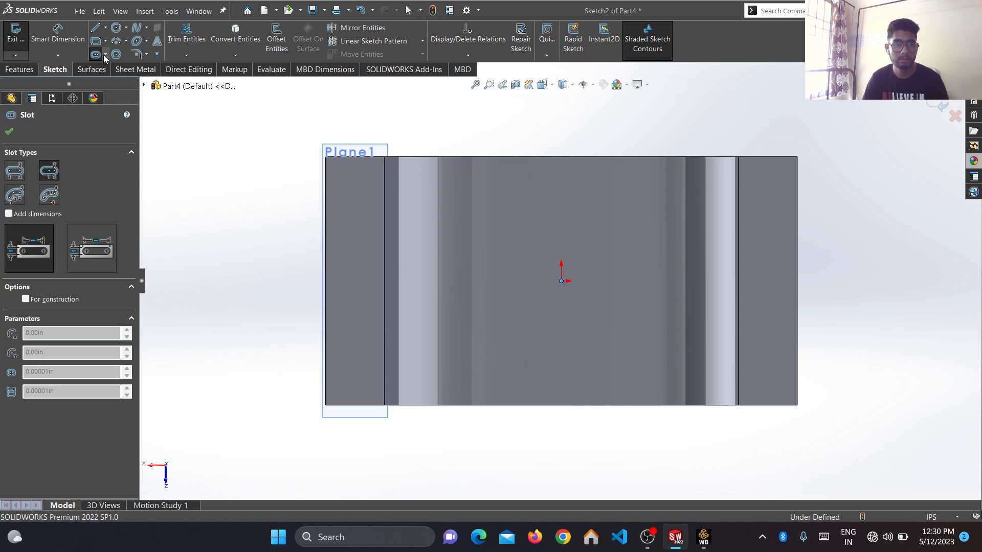
click(105, 54)
key(Escape)
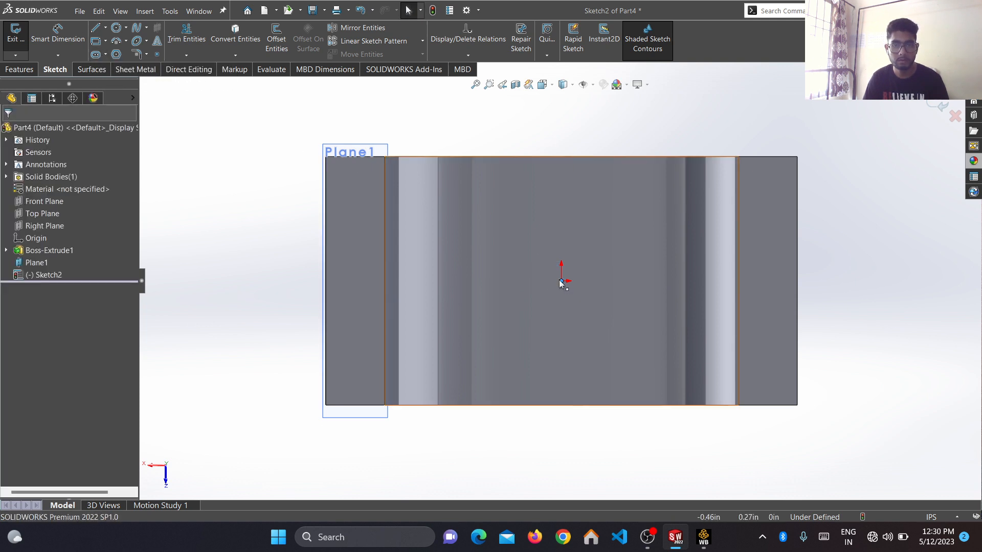
Sketch a horizontal centerpoint straight slot centred on the origin, about 60.9 in between arc centres and about 6.8 in wide.
click(105, 54)
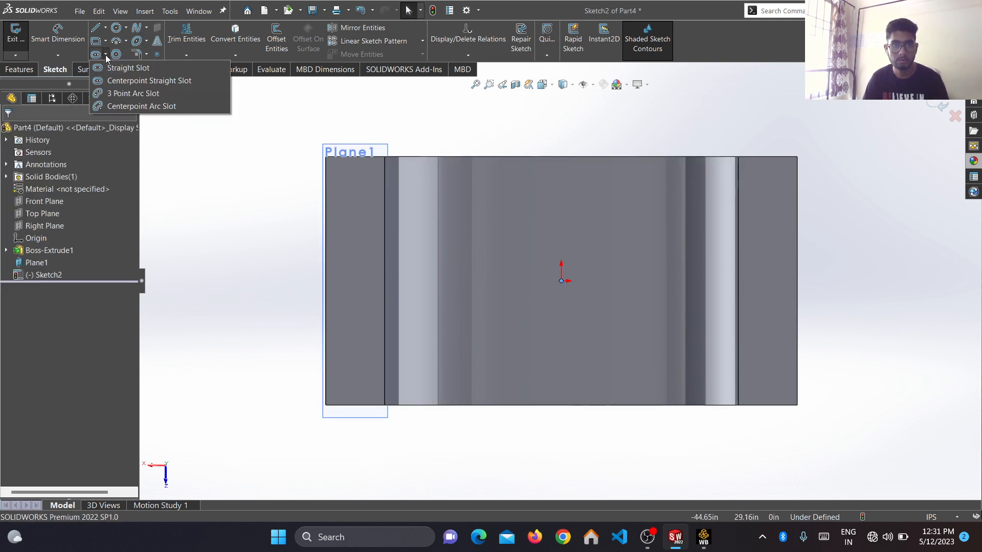
click(111, 80)
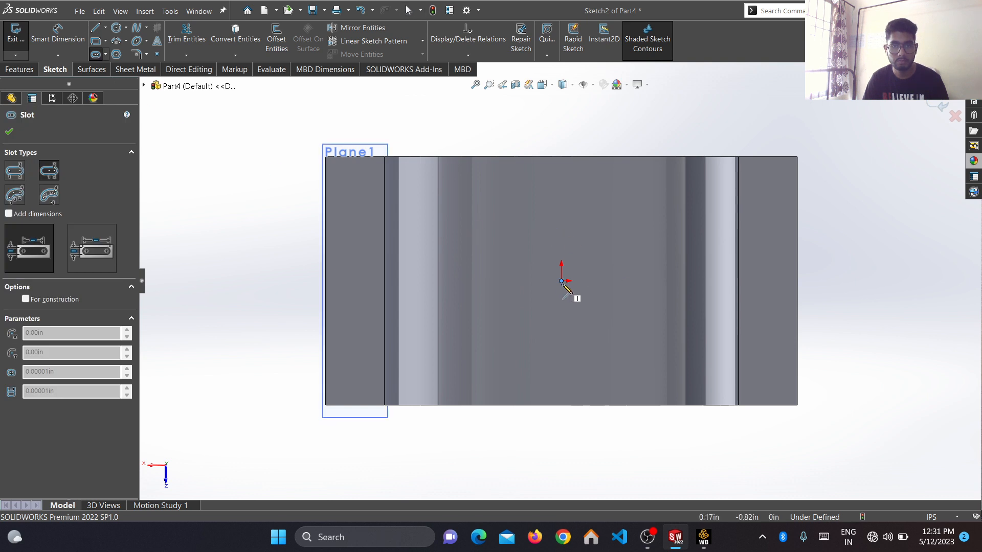
click(562, 281)
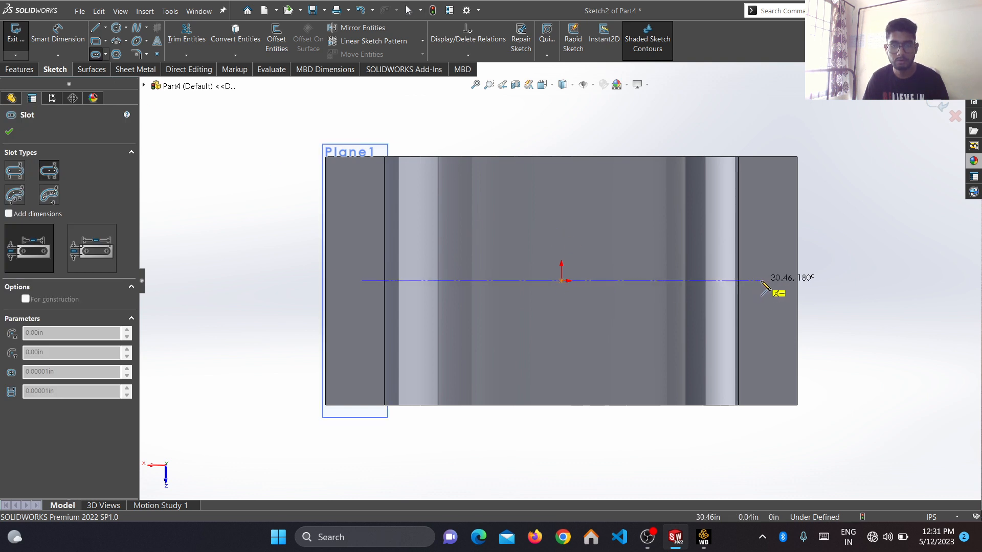
click(761, 281)
click(779, 299)
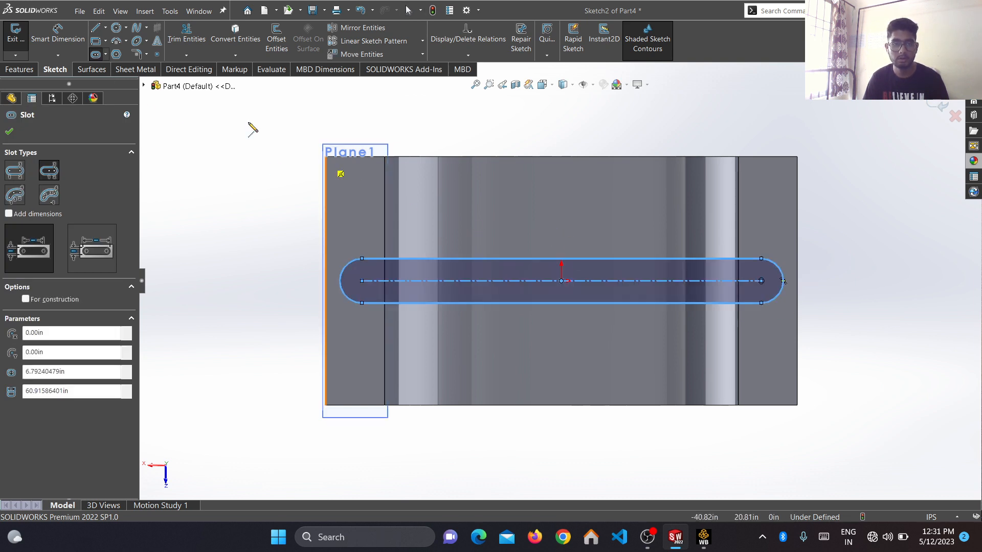
Dimension the slot to 76 in between its arc centres and a 9 in end radius.
click(58, 34)
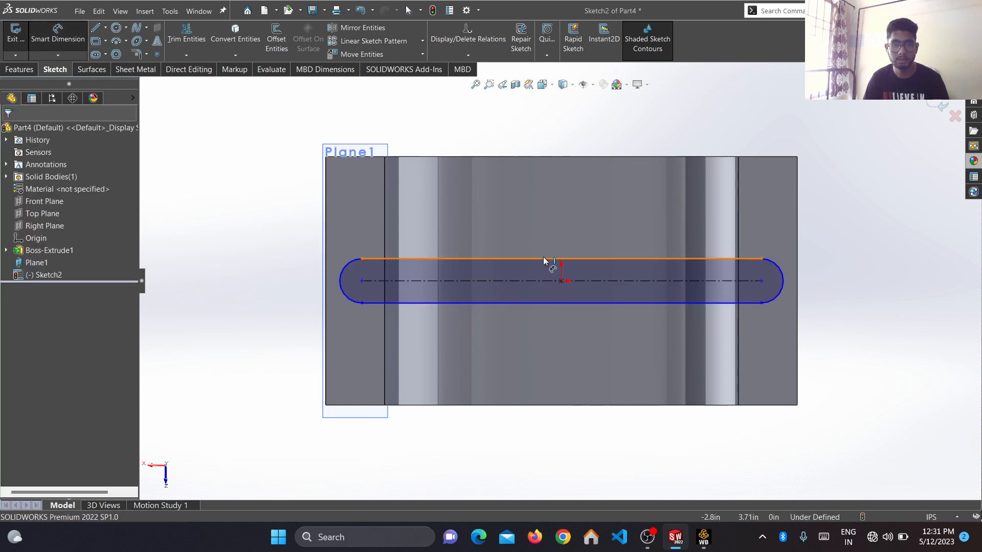
click(544, 259)
click(542, 125)
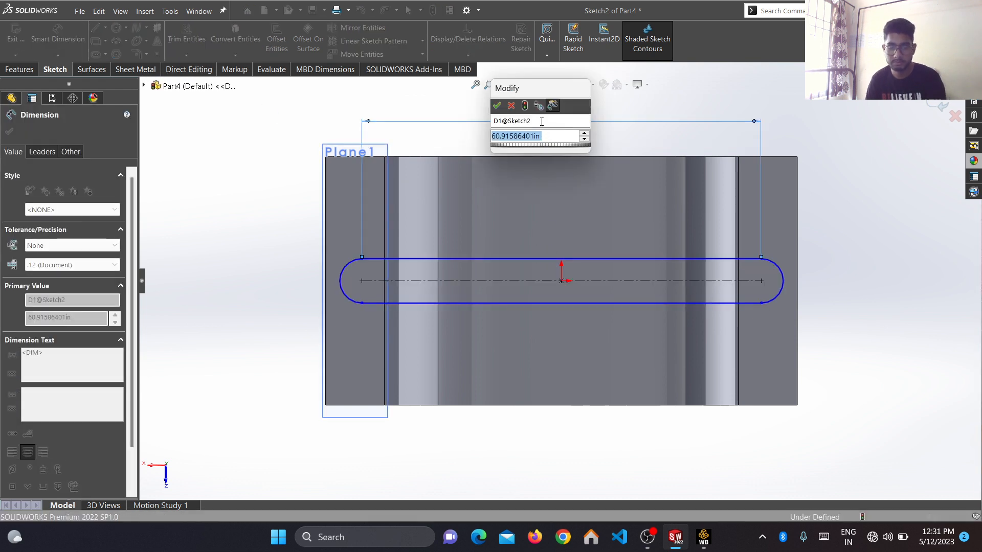
text(76)
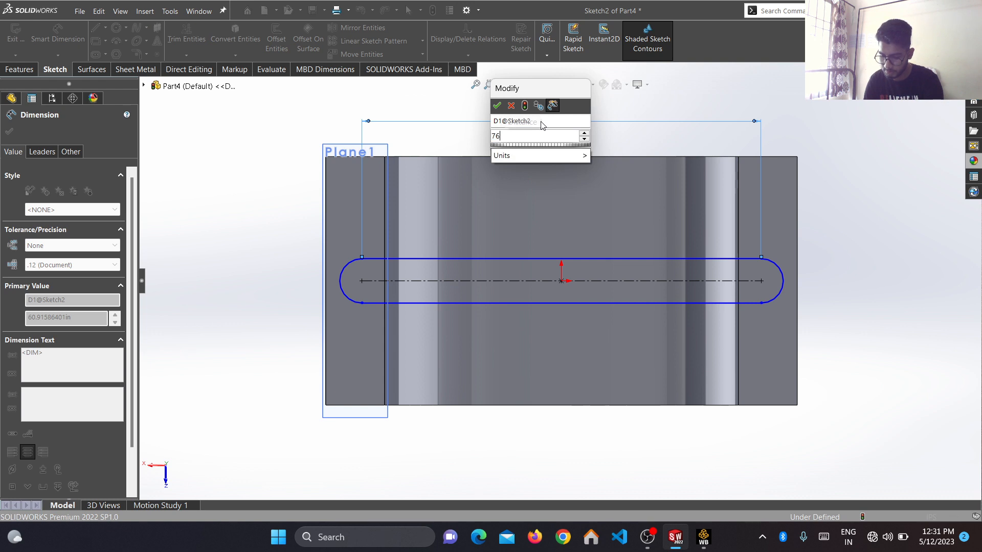
key(Return)
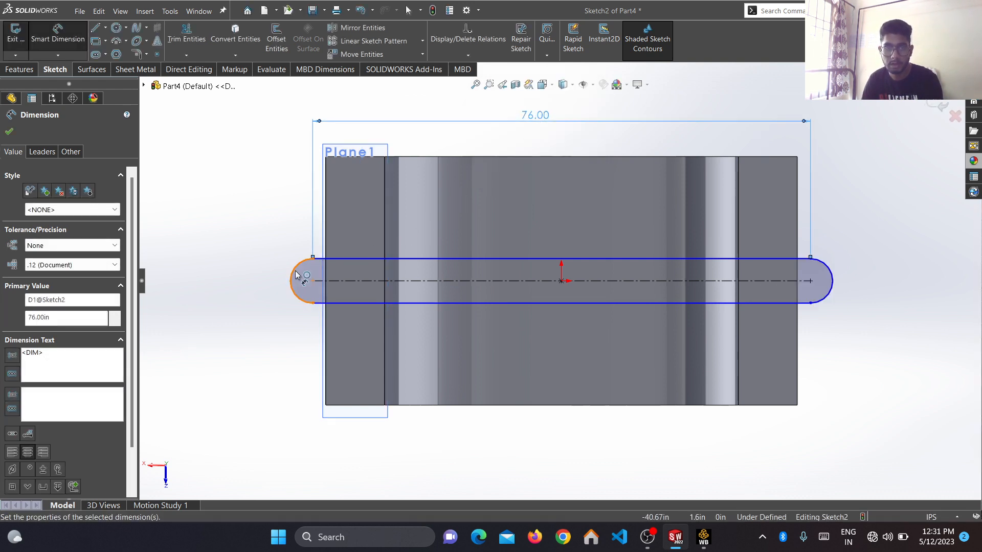
click(297, 276)
click(266, 221)
text(9)
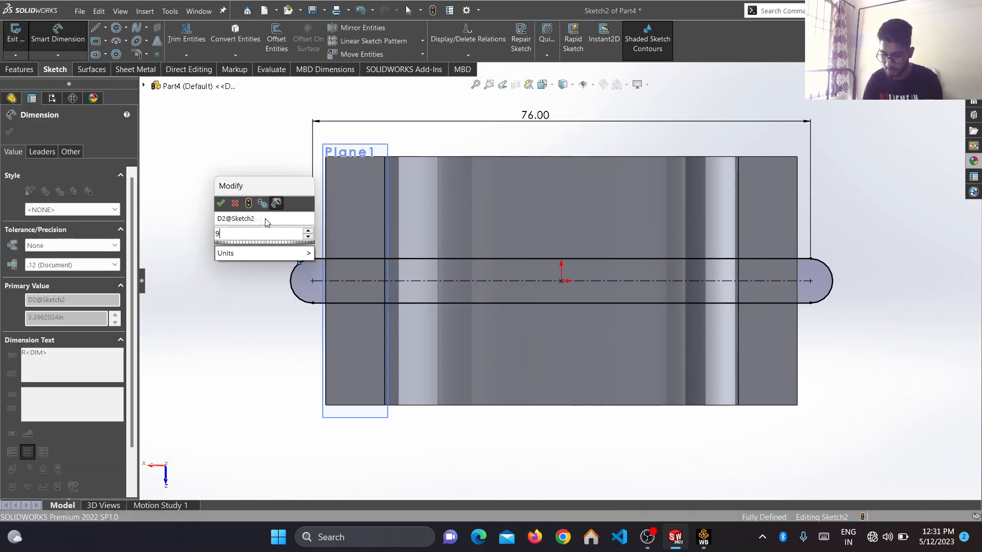
key(Return)
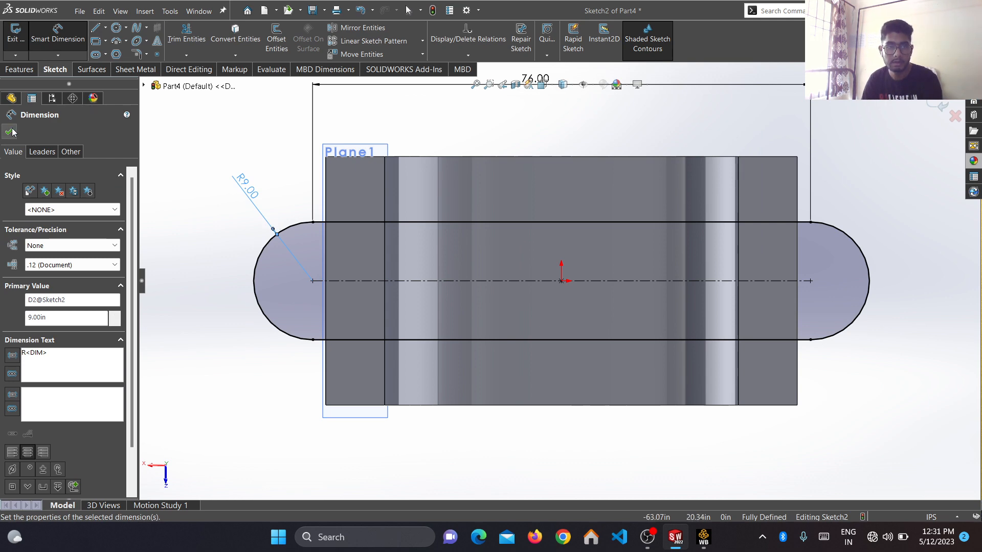
click(11, 132)
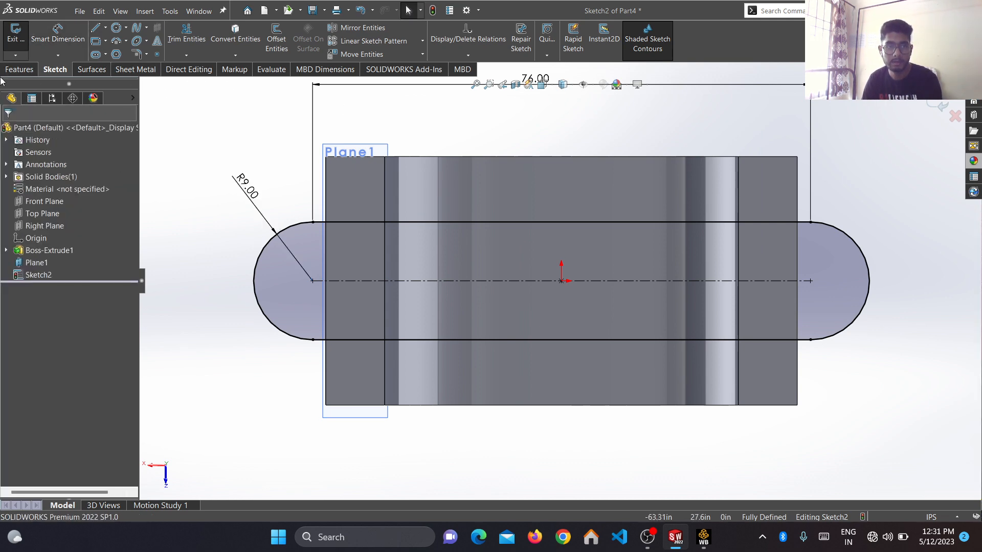
Extrude the slot profile with the Up To Surface end condition, ending at the half ring's flat end face.
click(17, 69)
click(21, 37)
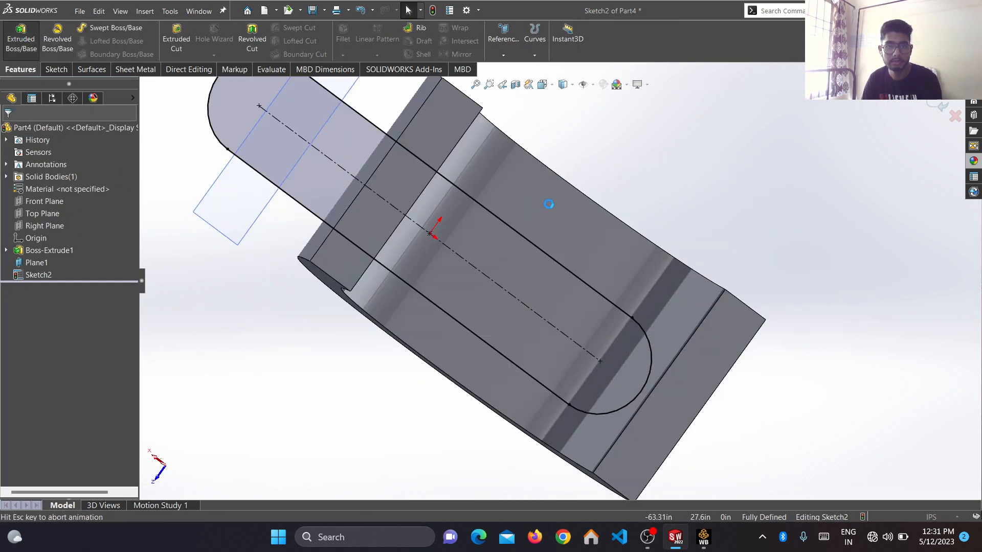
click(100, 202)
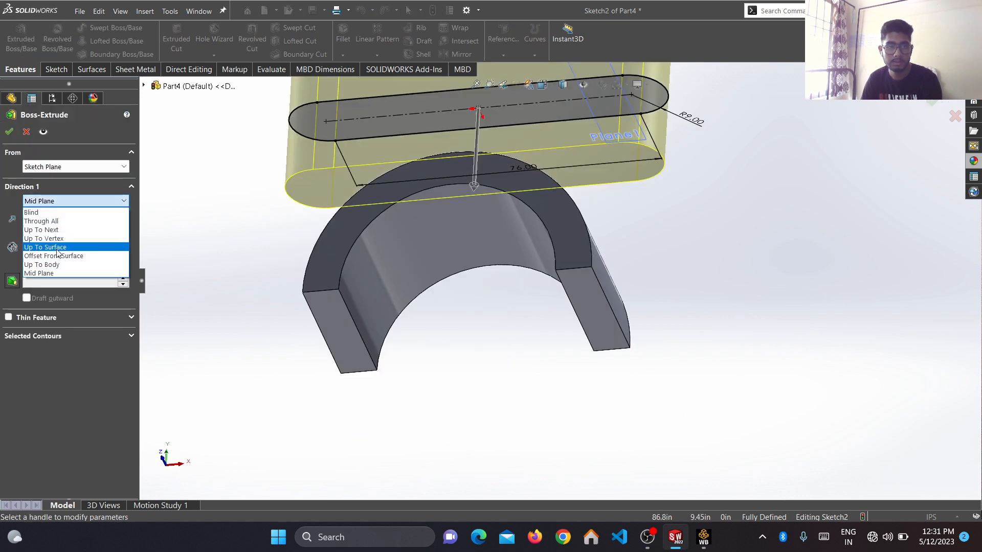
click(51, 233)
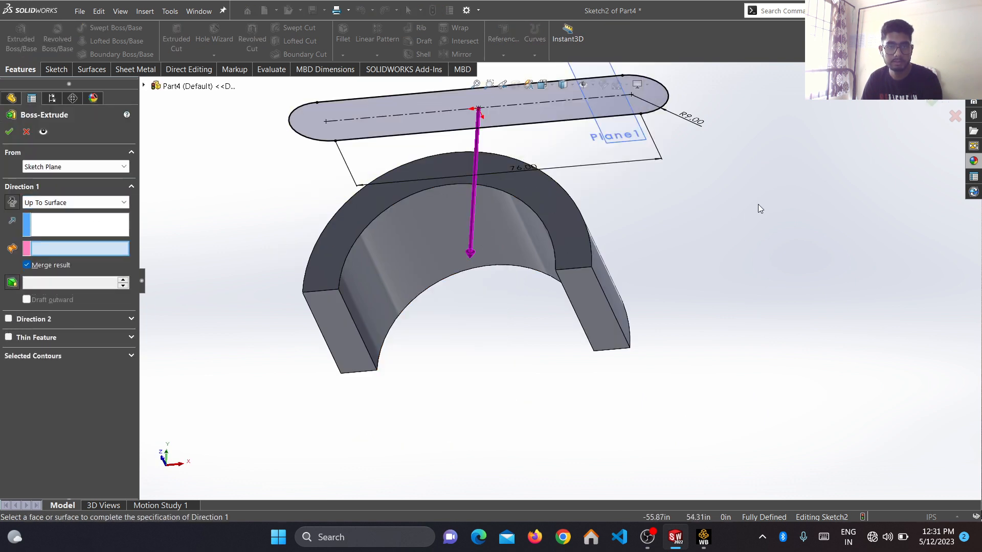
key(ctrl+1)
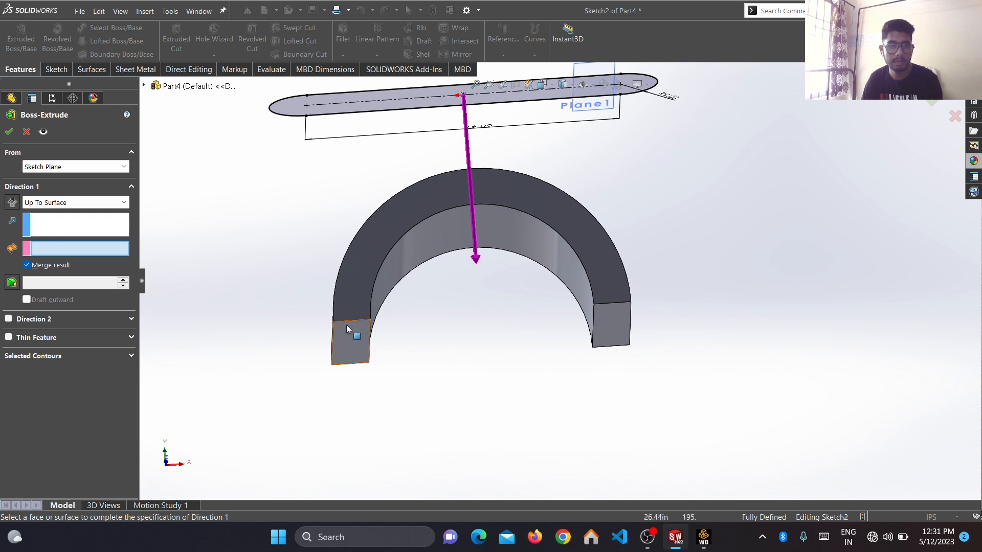
click(351, 342)
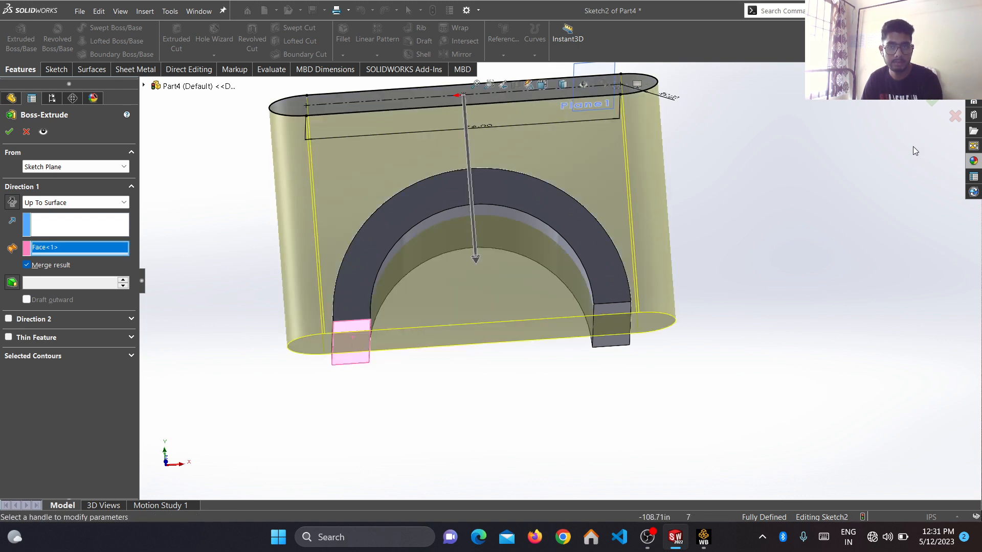
click(928, 102)
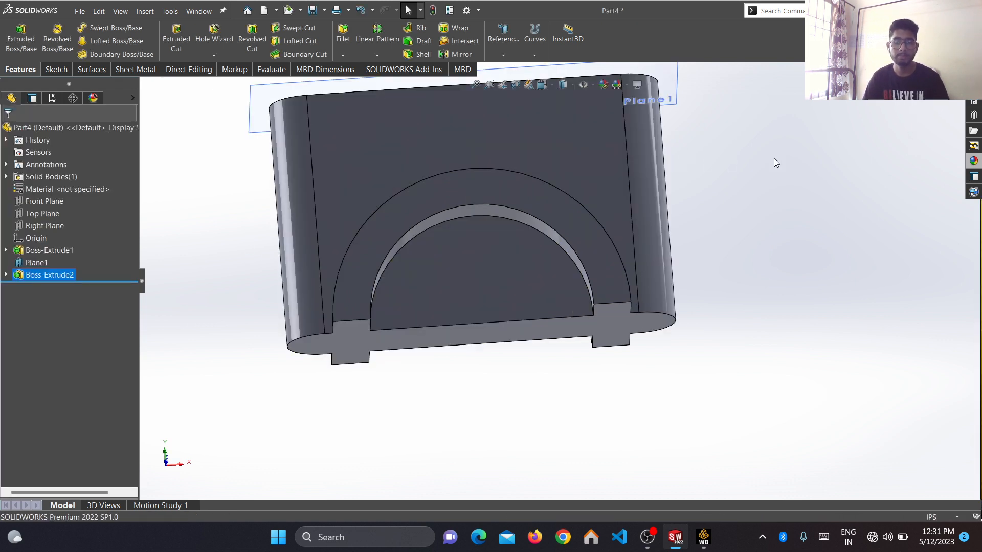
Start a sketch on the semicircular face inside the arch opening and convert its edges into sketch entities.
middle_drag(774, 158, 758, 195)
right_click(474, 281)
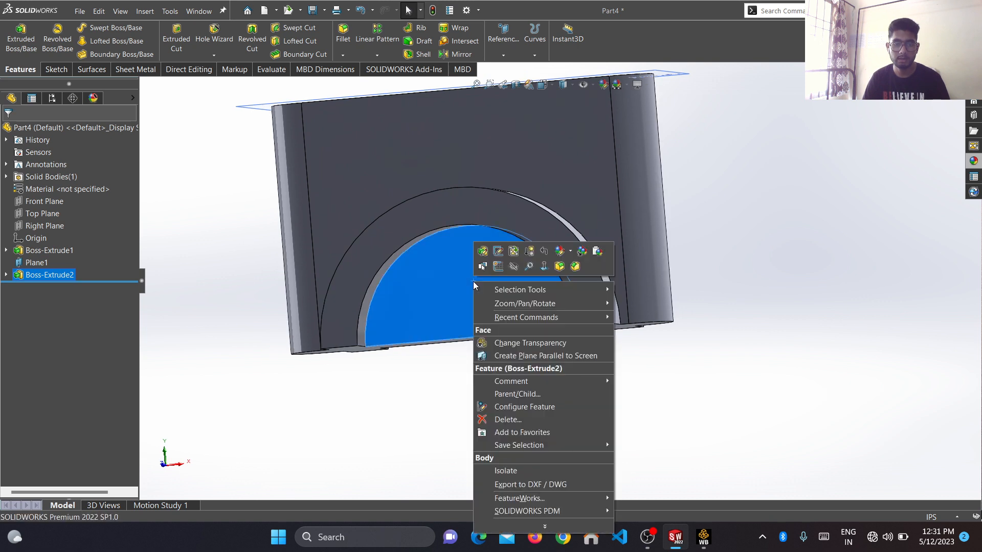
click(498, 266)
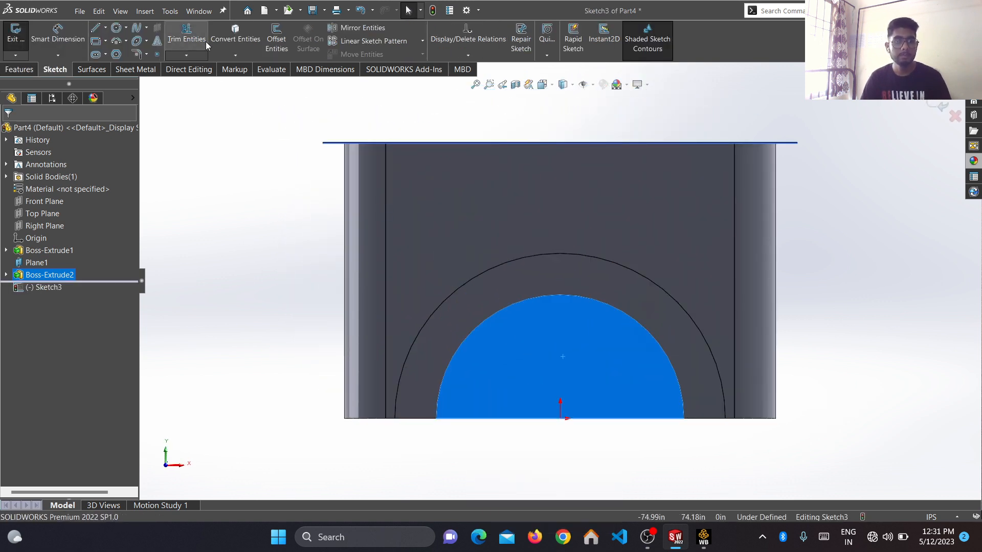
click(235, 36)
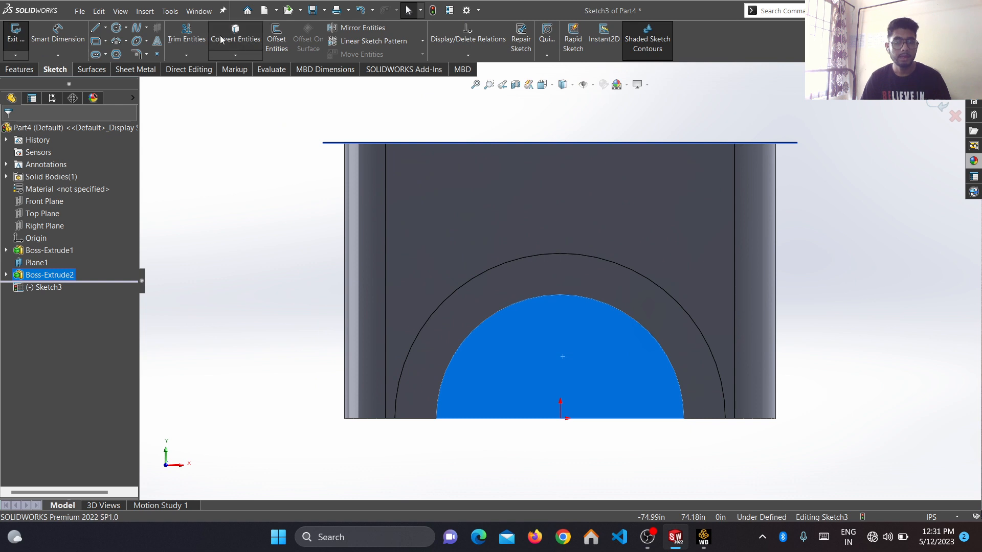
Cut the converted semicircular profile with the Through All end condition to open the arch.
click(31, 68)
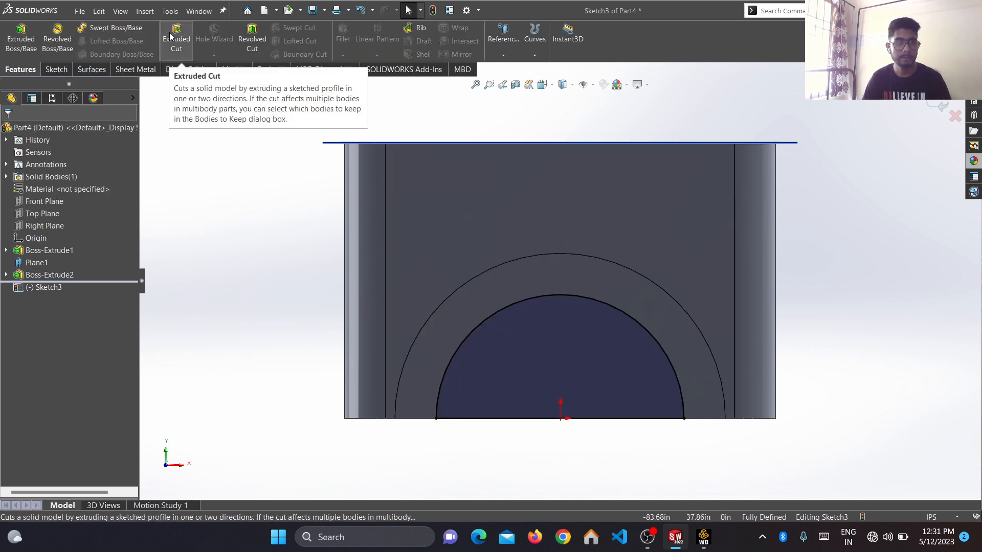
click(173, 36)
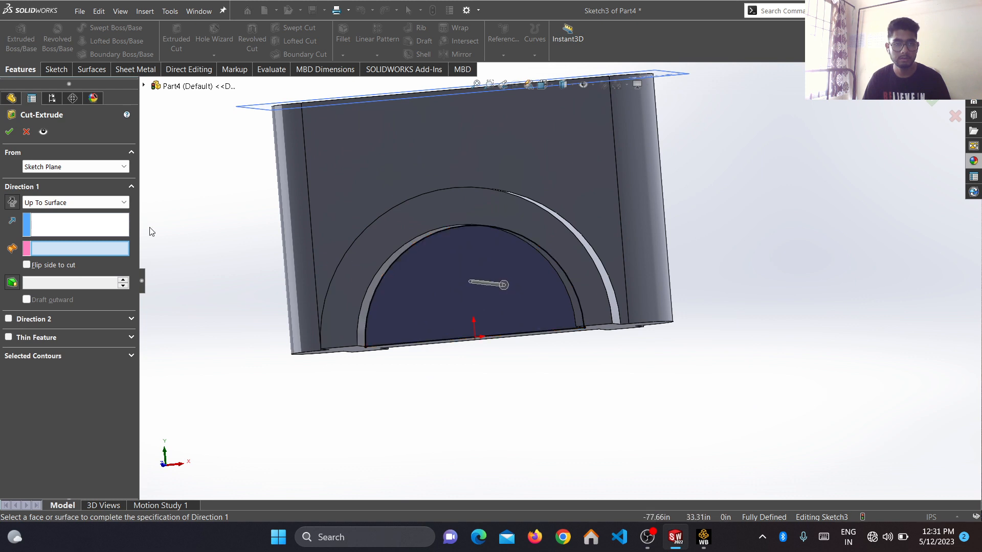
click(76, 202)
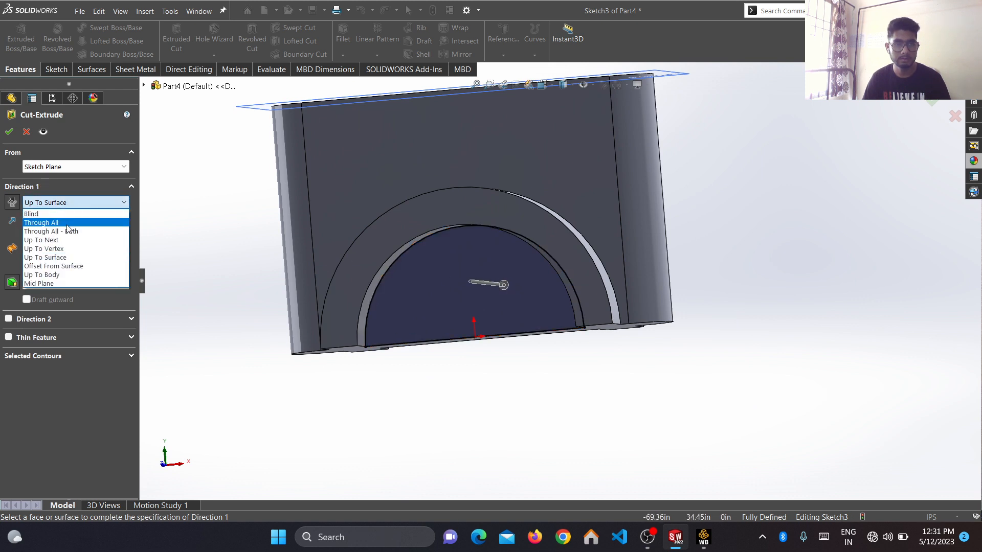
click(46, 220)
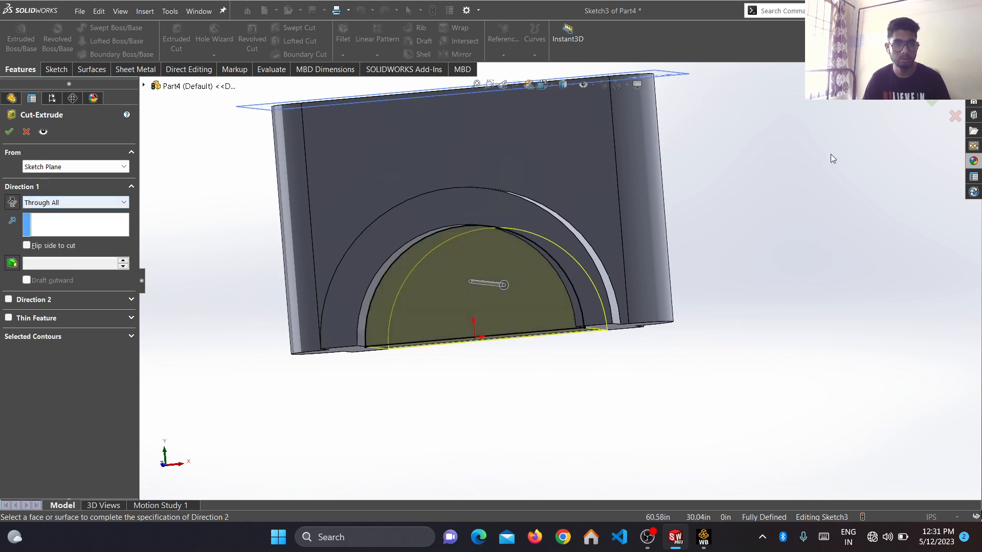
click(929, 103)
On the block's flat underside, sketch two circles centred on the rounded ends, about 4.4 in and 6 in in radius.
scroll(716, 163, up, 3)
middle_drag(716, 163, 728, 114)
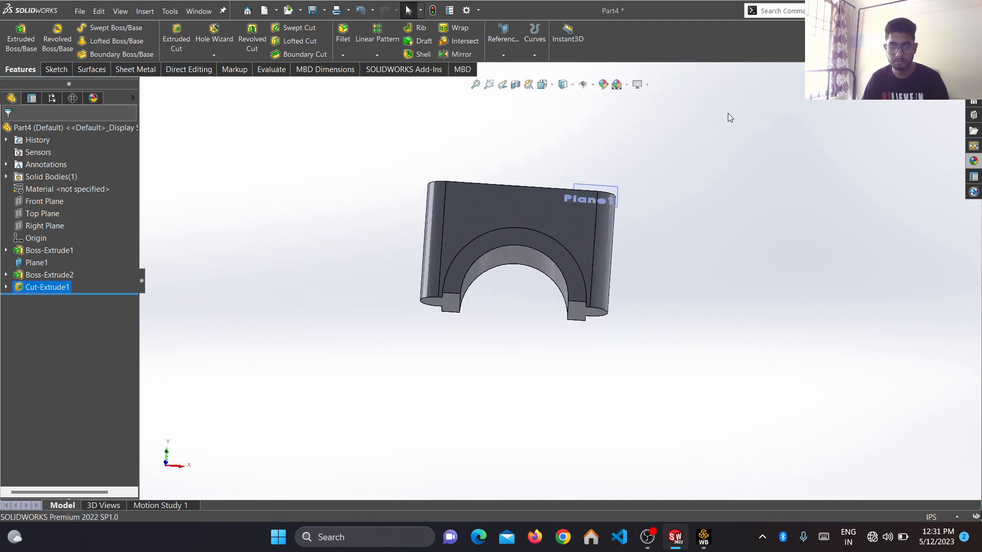
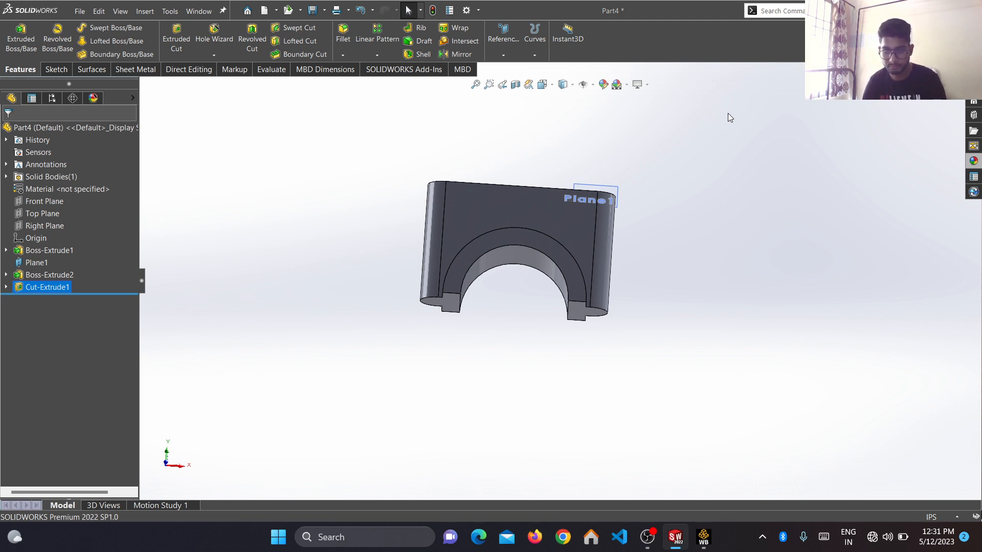
click(53, 69)
click(16, 33)
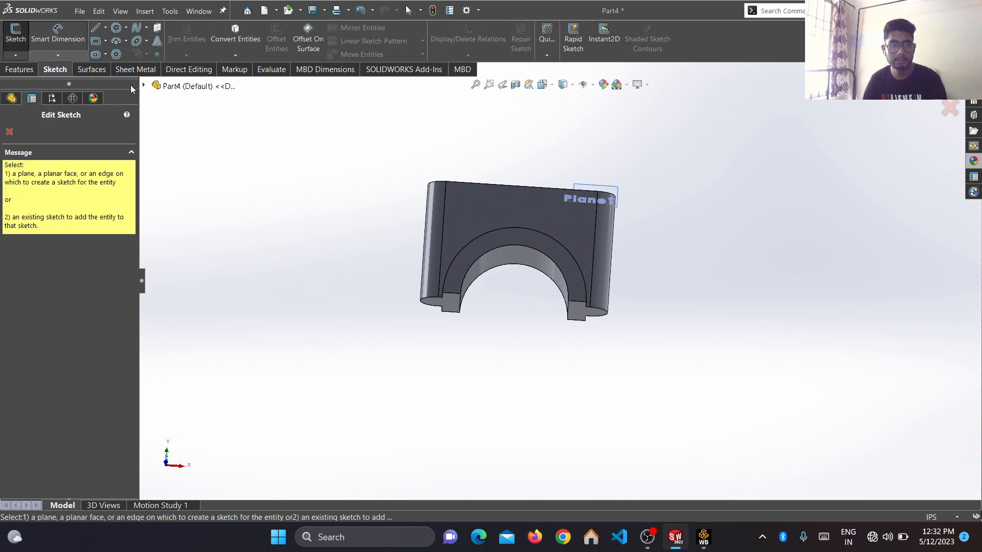
click(438, 306)
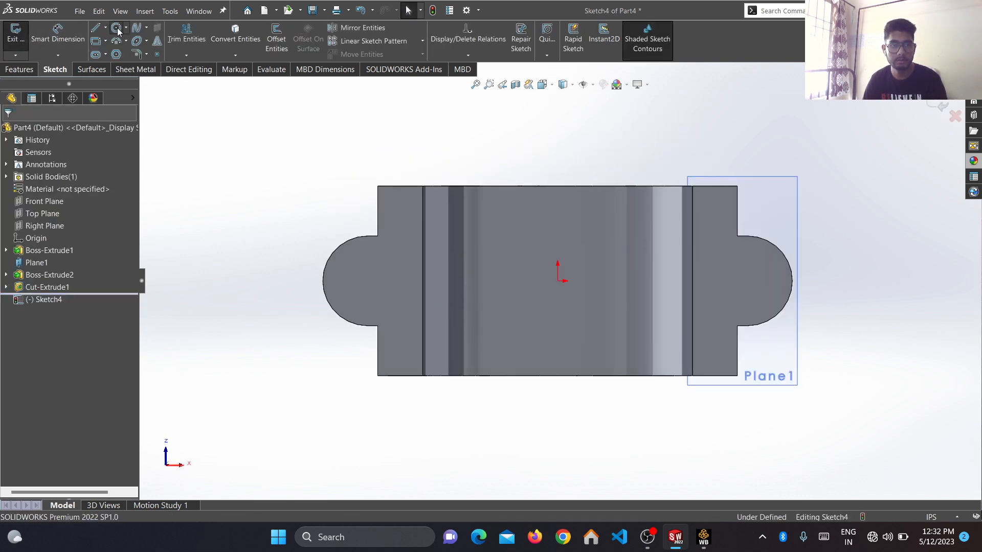
click(116, 28)
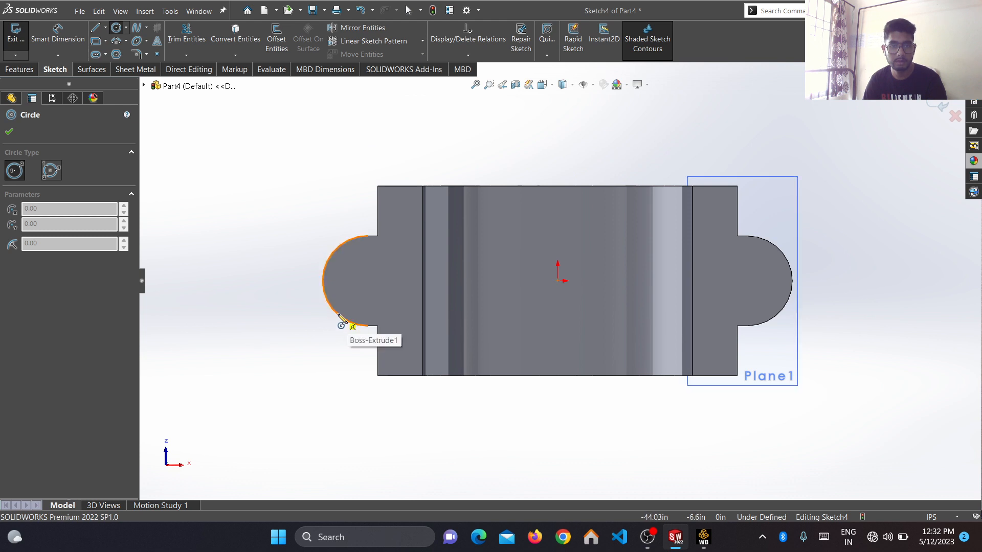
click(367, 280)
click(383, 297)
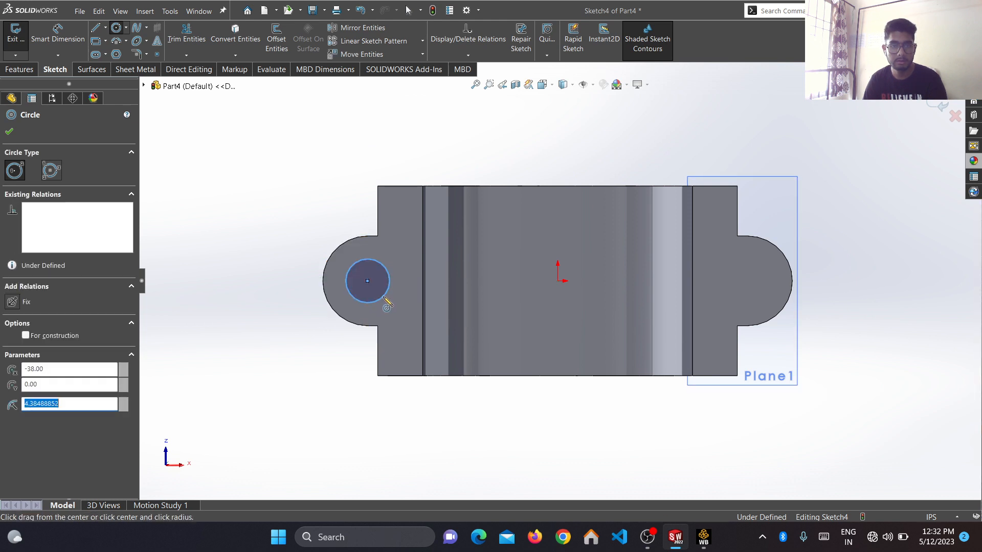
click(747, 281)
click(769, 302)
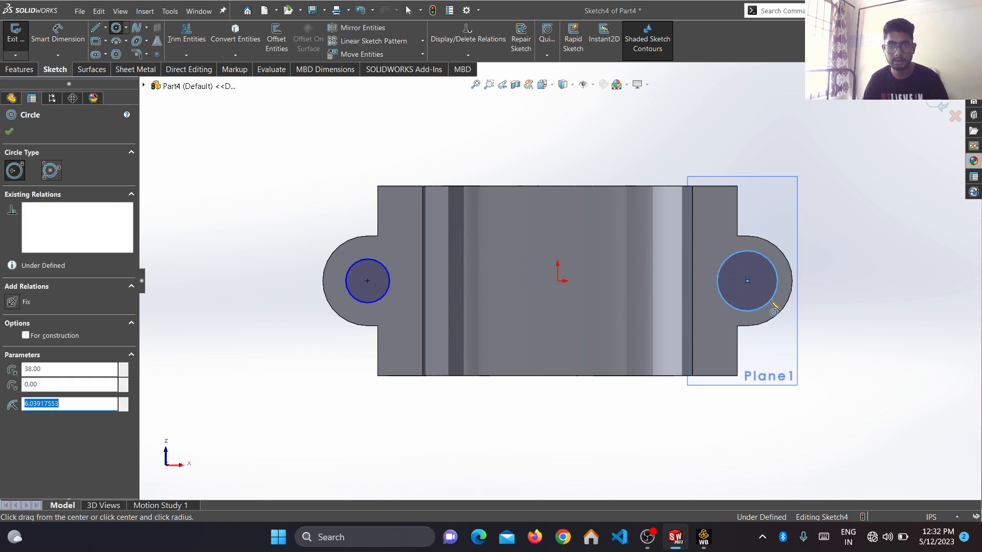
Dimension both circles on the rounded ends to a 9 in diameter.
click(58, 32)
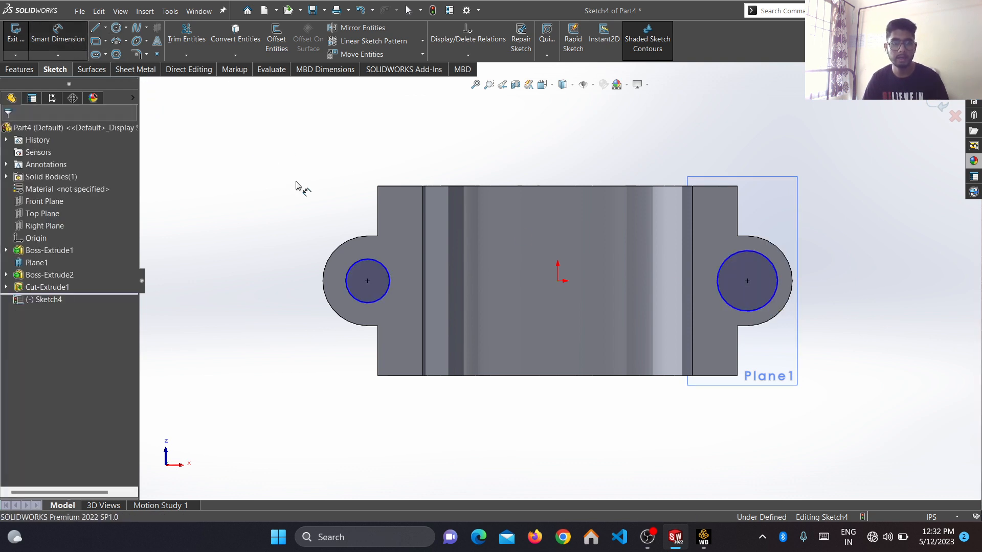
click(361, 257)
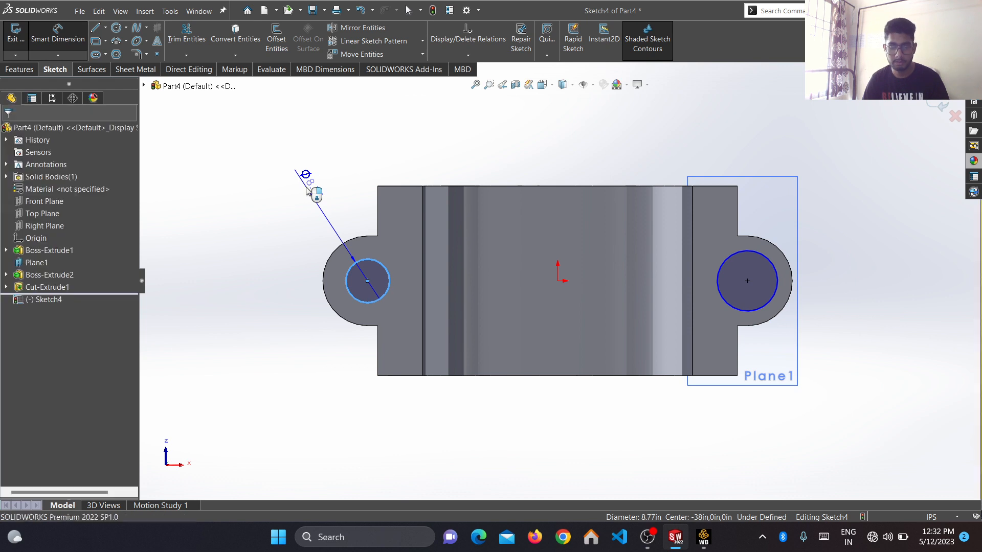
click(307, 190)
text(9.00in)
key(Return)
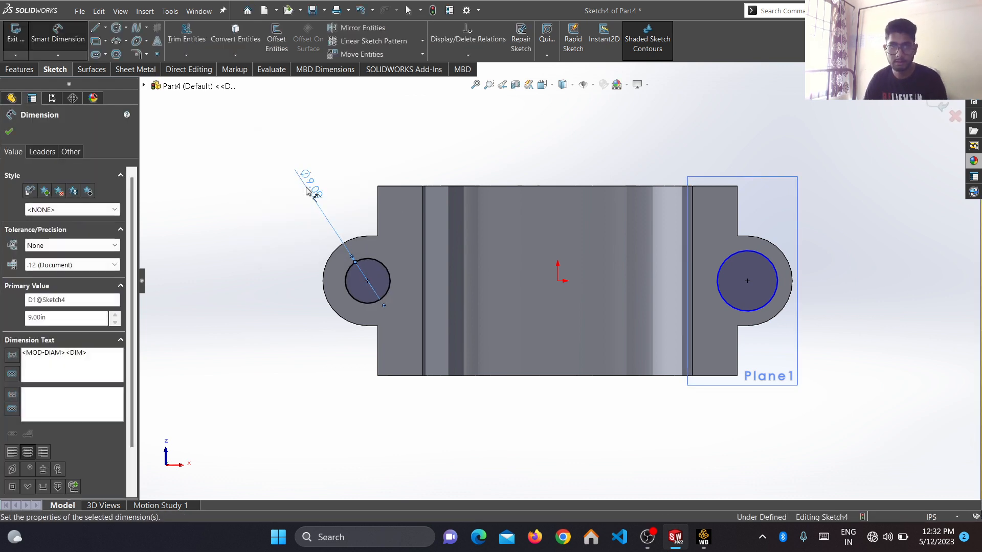
click(768, 264)
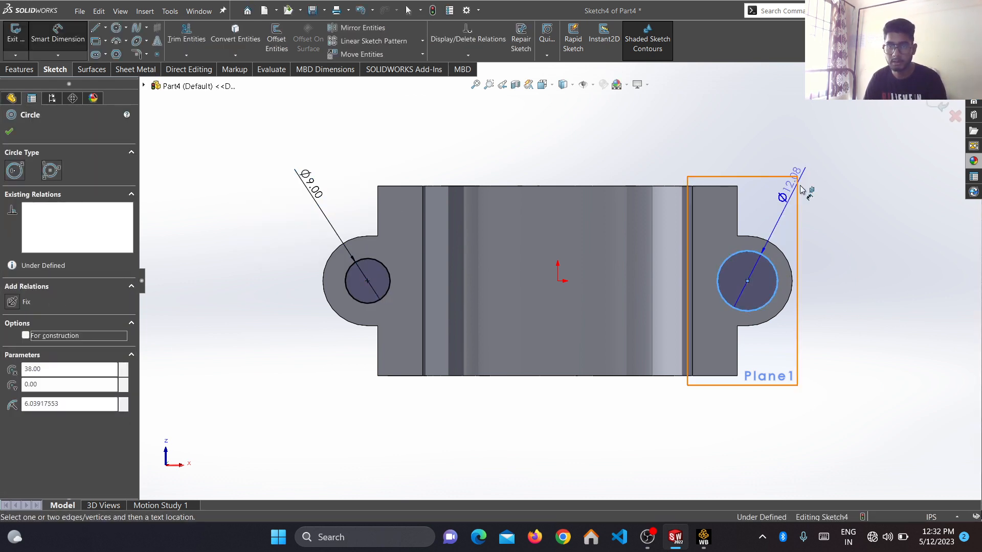
click(801, 190)
text(9)
key(Return)
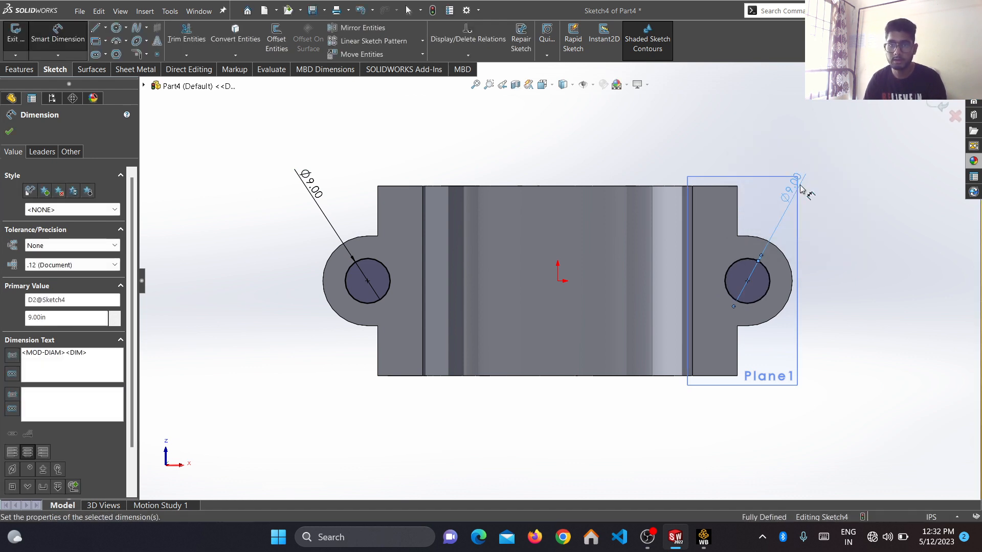
click(9, 133)
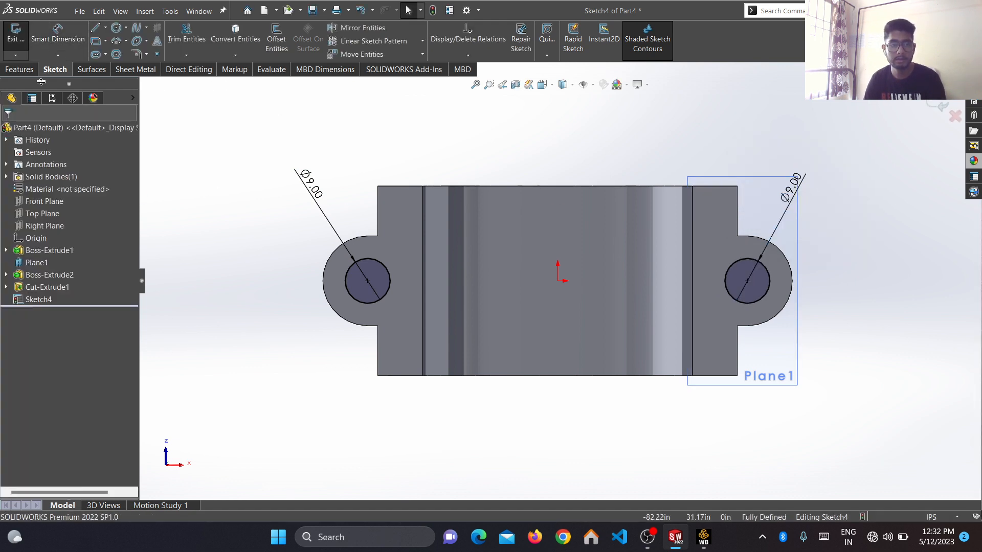
Cut the two 9 in circles with the Through All end condition to make holes in the rounded ends.
click(11, 72)
click(176, 37)
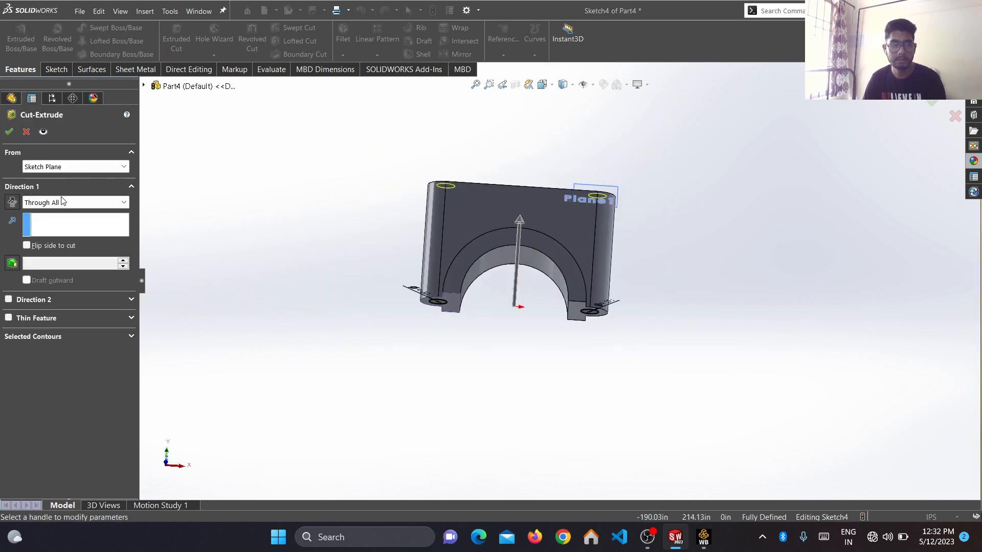
click(931, 97)
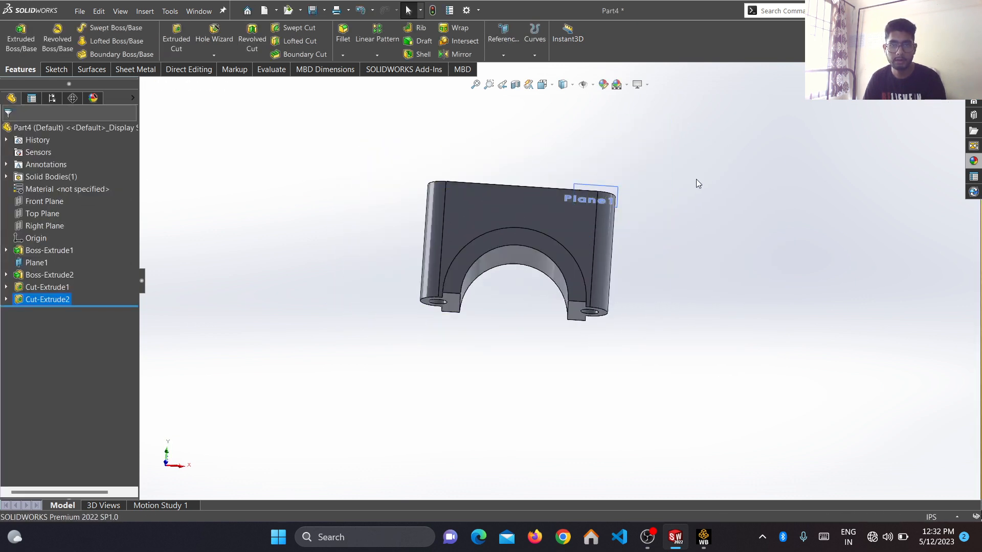
On the Front Plane, sketch a triangle over the block's upper-left corner, about 17.7 in down the side with a 27.1 in diagonal.
click(51, 70)
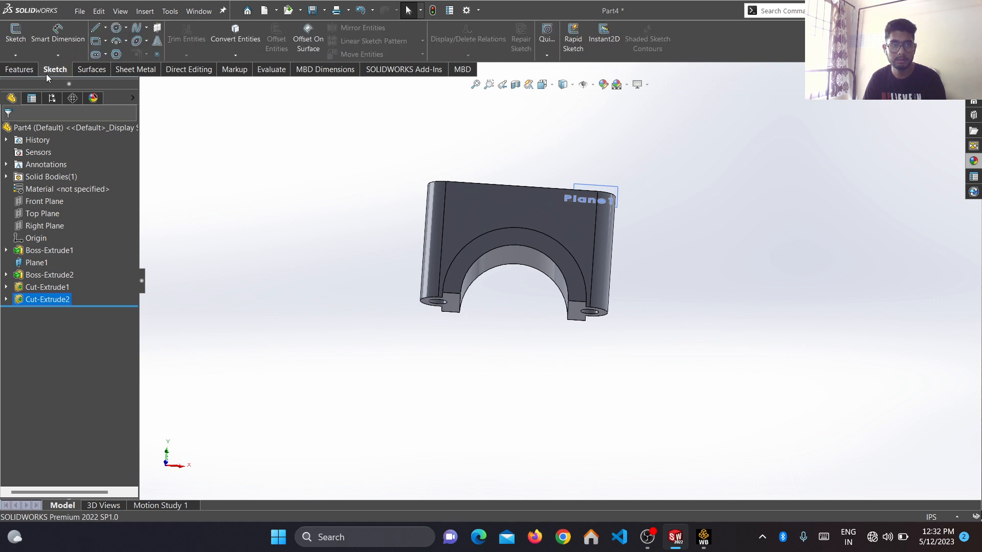
click(15, 33)
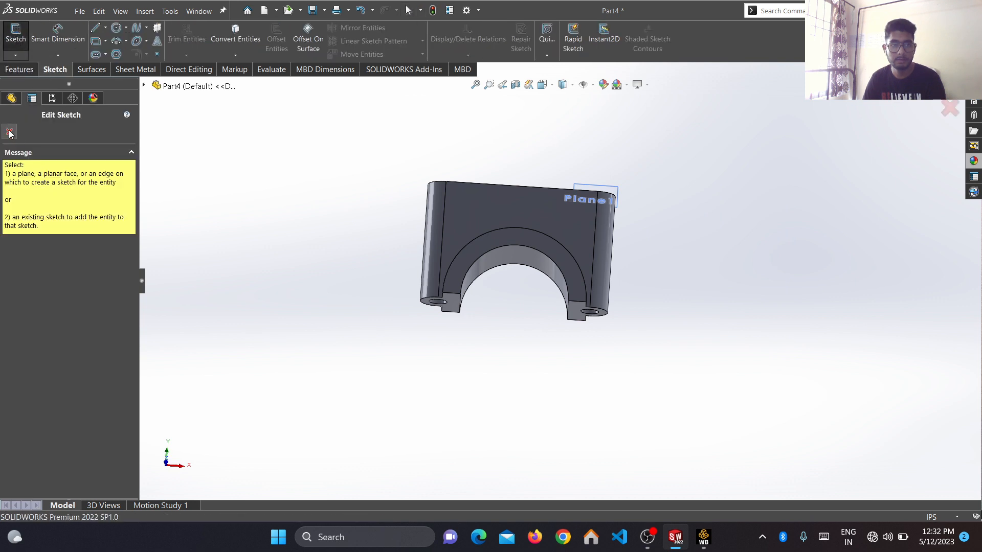
click(10, 132)
click(42, 205)
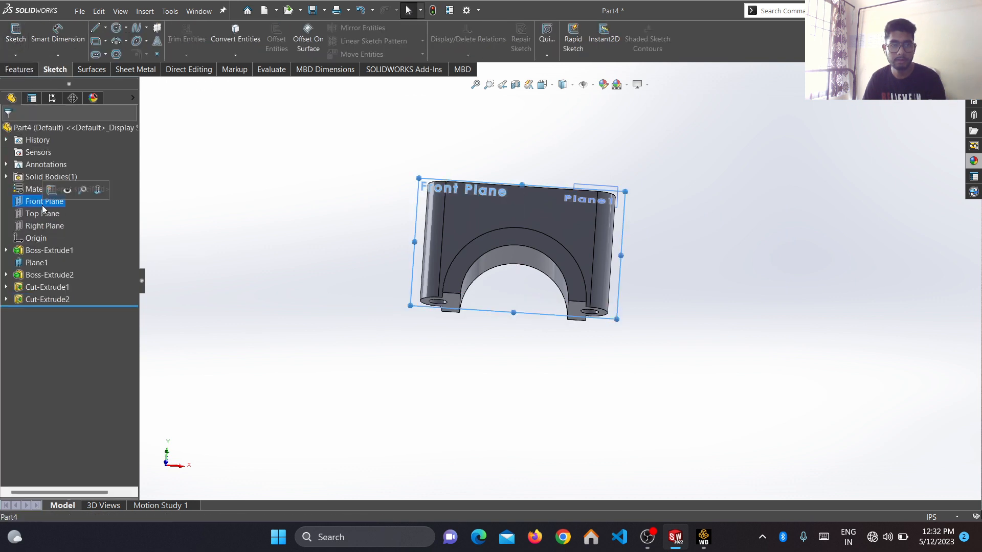
click(15, 33)
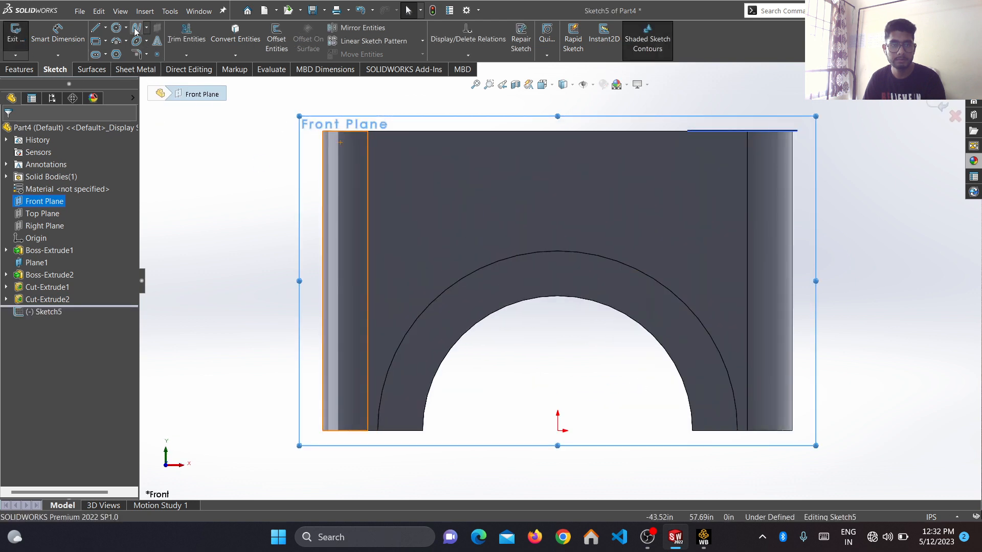
click(99, 30)
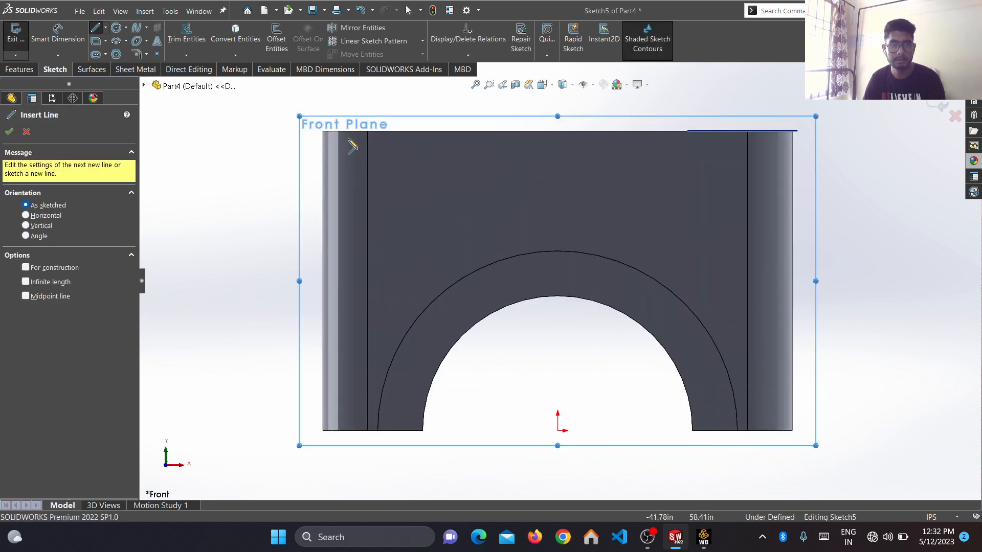
click(322, 132)
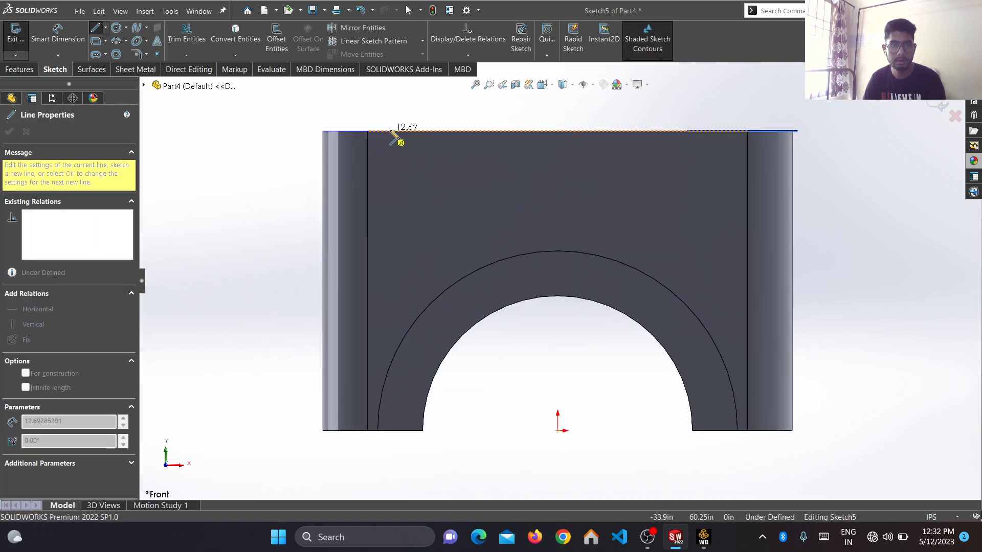
click(426, 131)
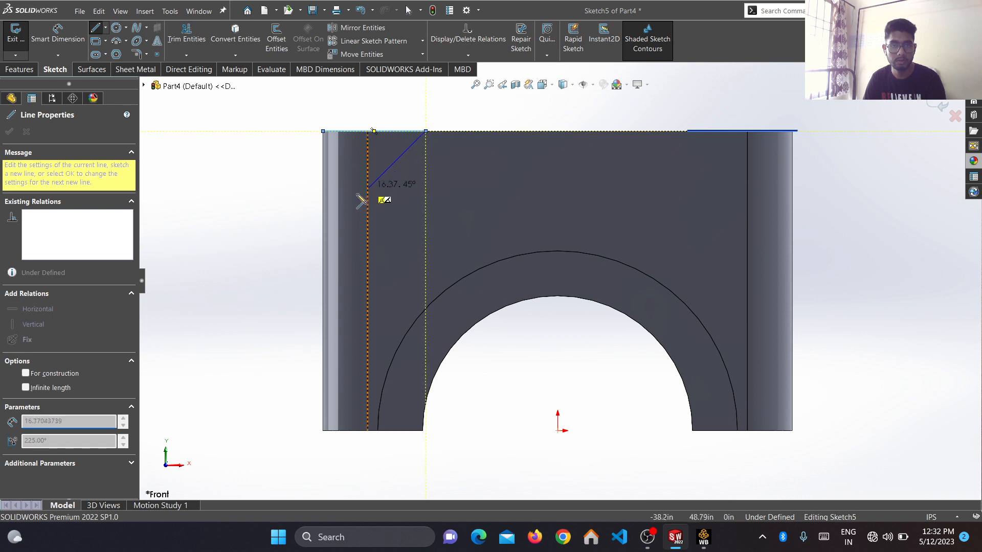
click(323, 219)
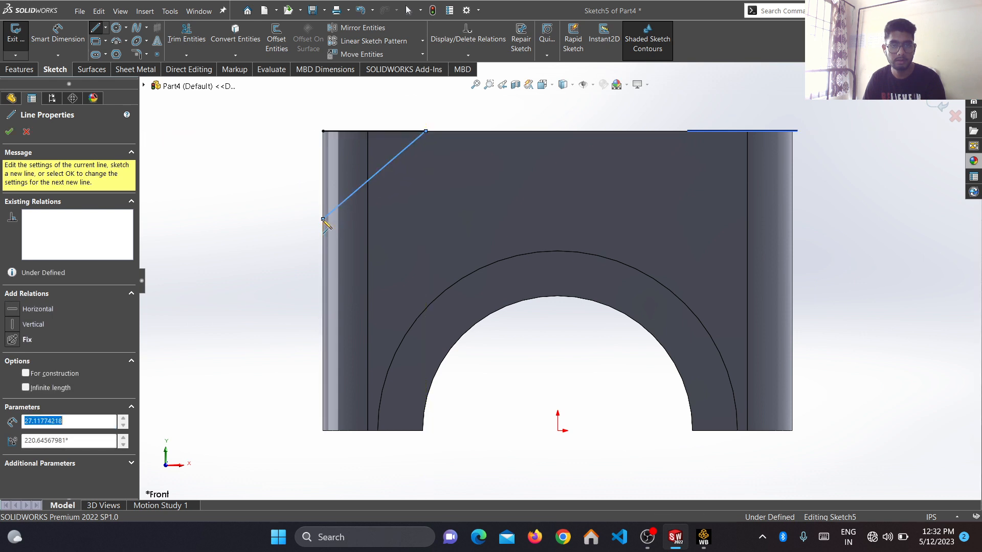
click(323, 131)
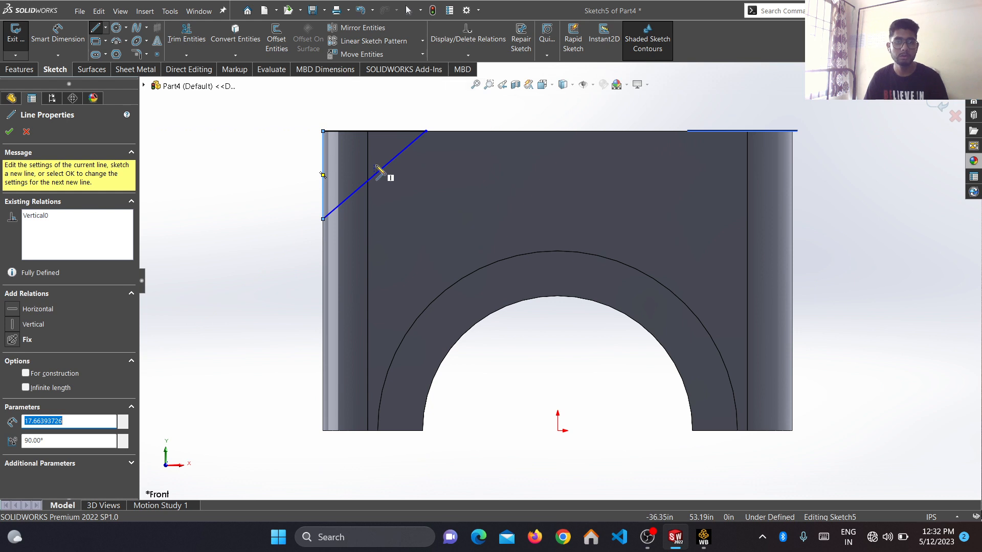
Draw a vertical centerline from the origin to the arch's crown and mirror the corner triangle about it.
click(106, 28)
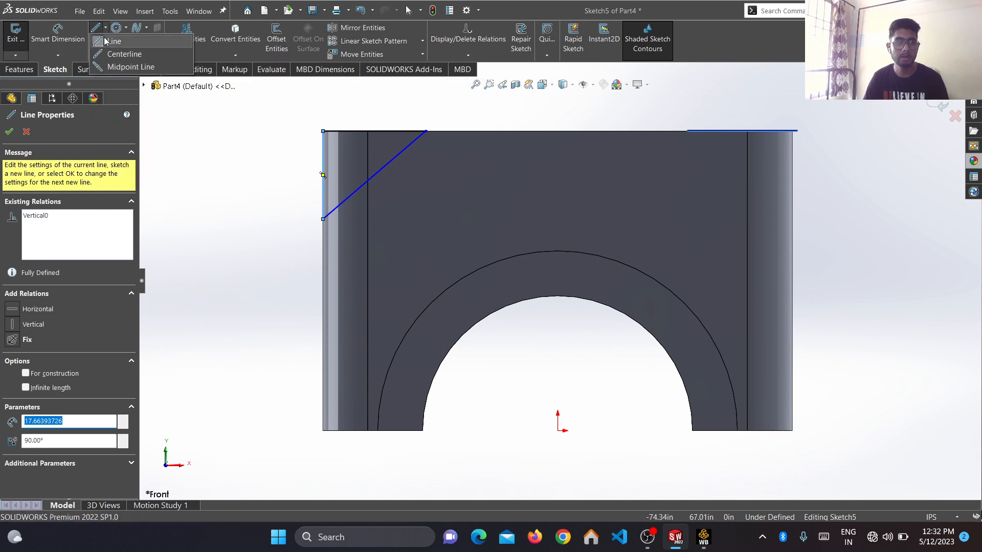
click(102, 48)
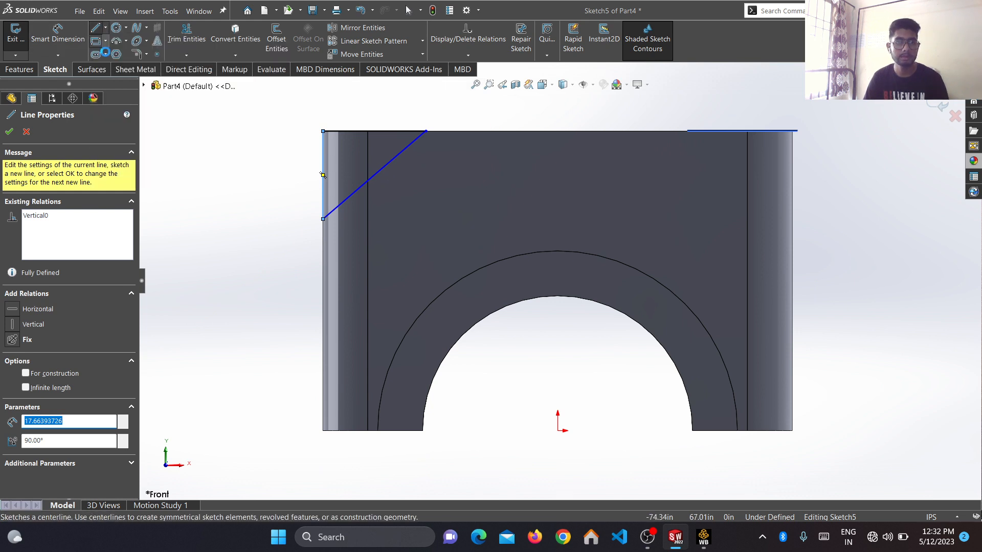
click(557, 431)
click(557, 295)
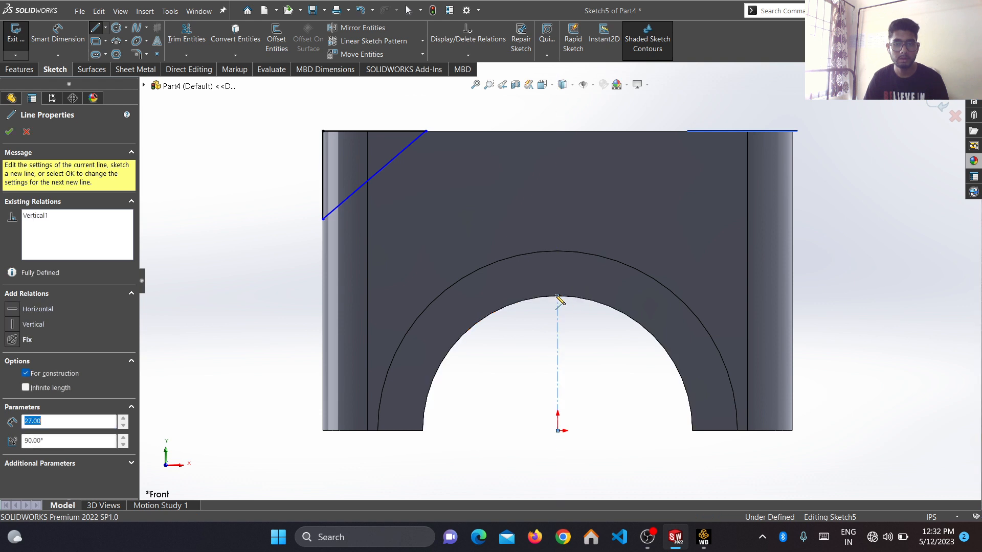
key(Escape)
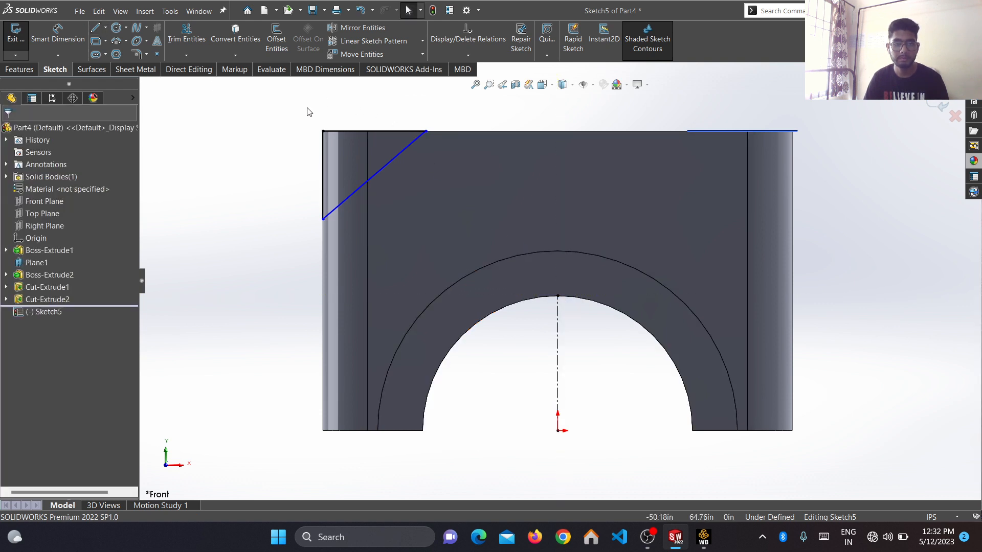
mouse_move(300, 111)
mouse_down()
mouse_move(567, 339)
mouse_move(589, 460)
mouse_up()
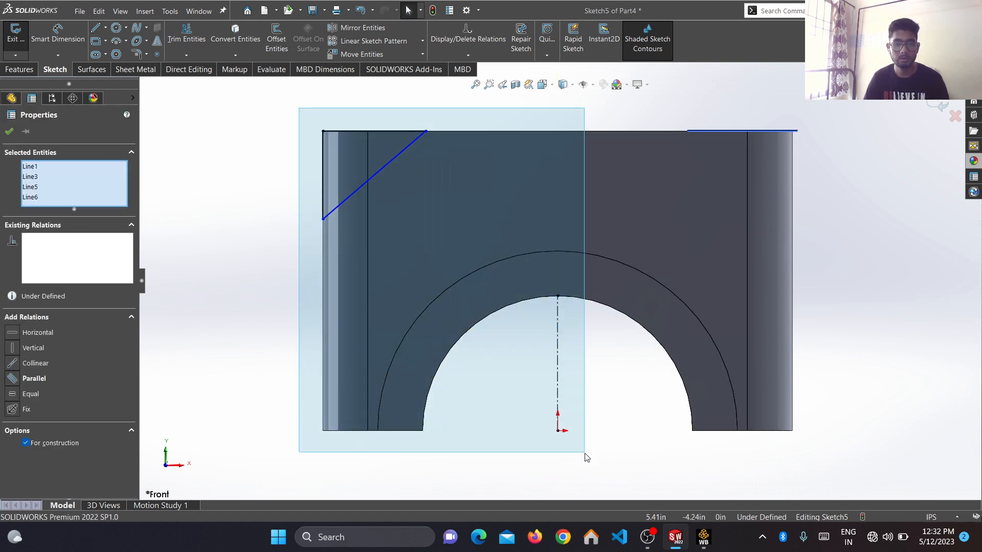
click(360, 28)
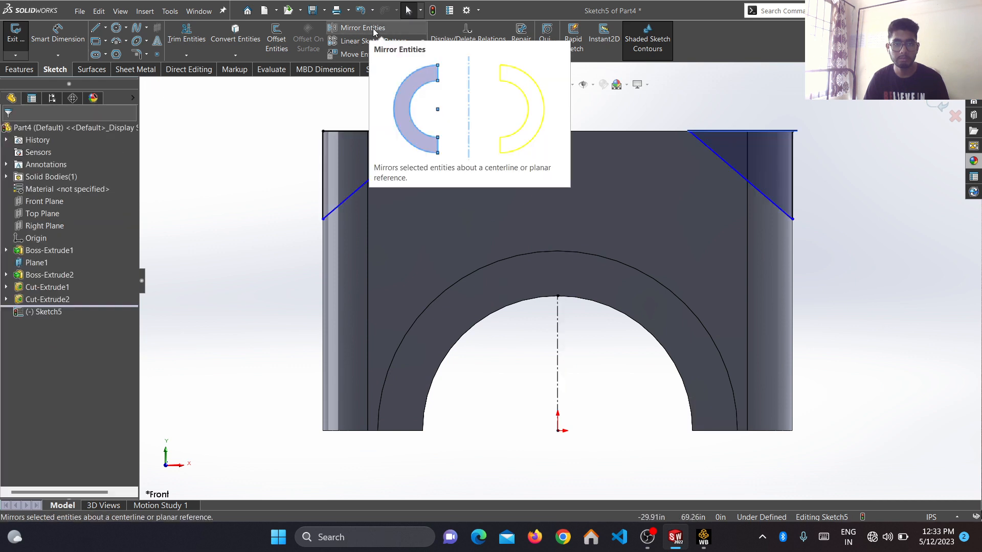
Cut the two corner triangles with the Through All - Both end condition to bevel the block's upper corners.
click(20, 69)
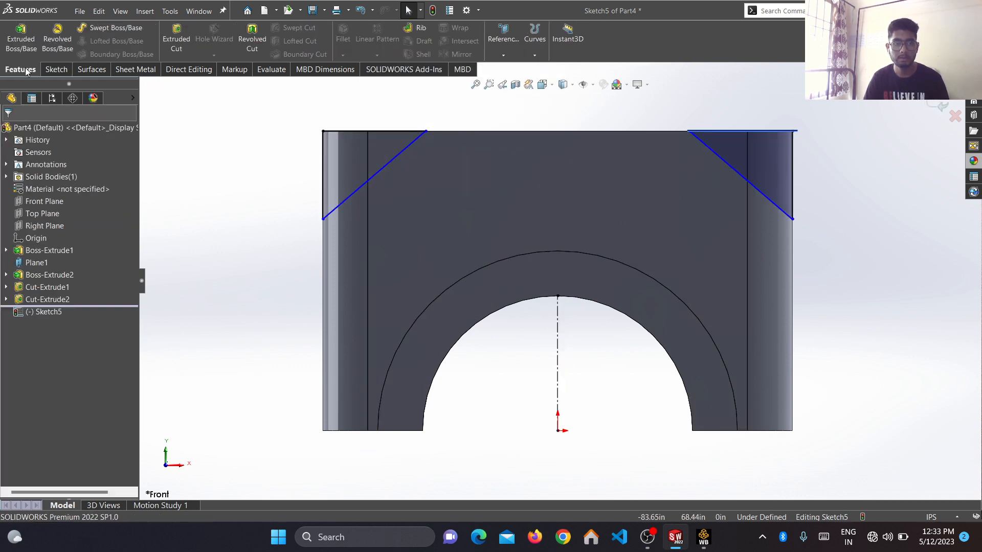
click(171, 35)
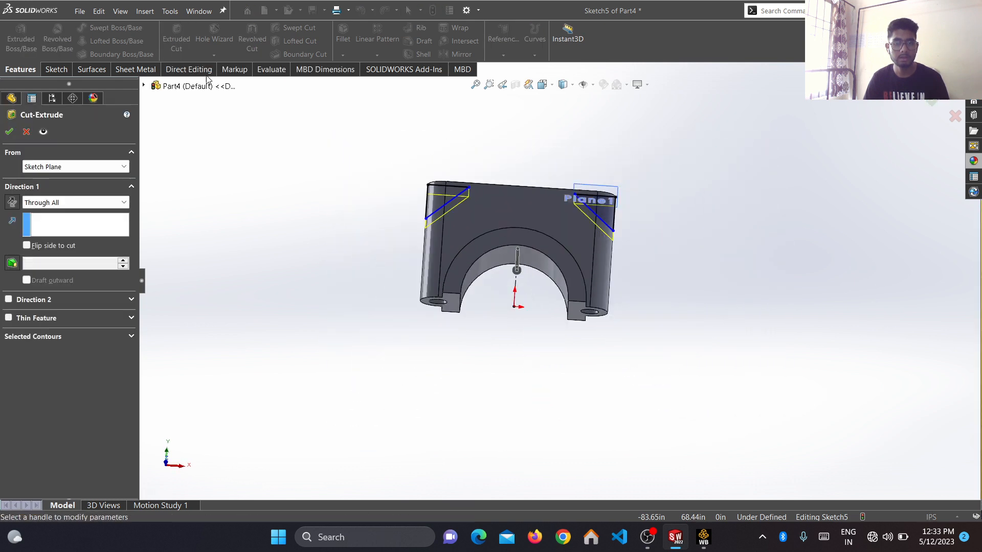
click(77, 202)
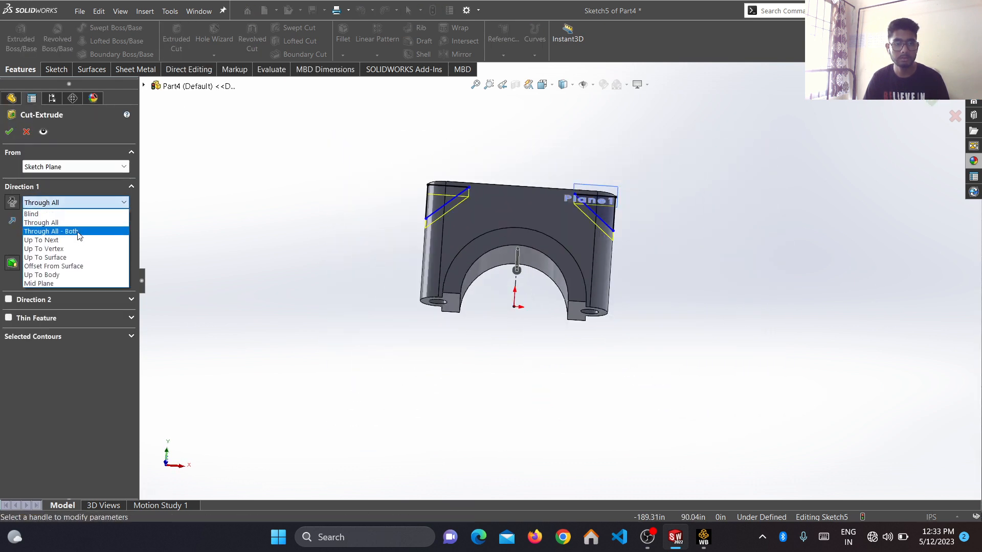
click(77, 228)
click(7, 131)
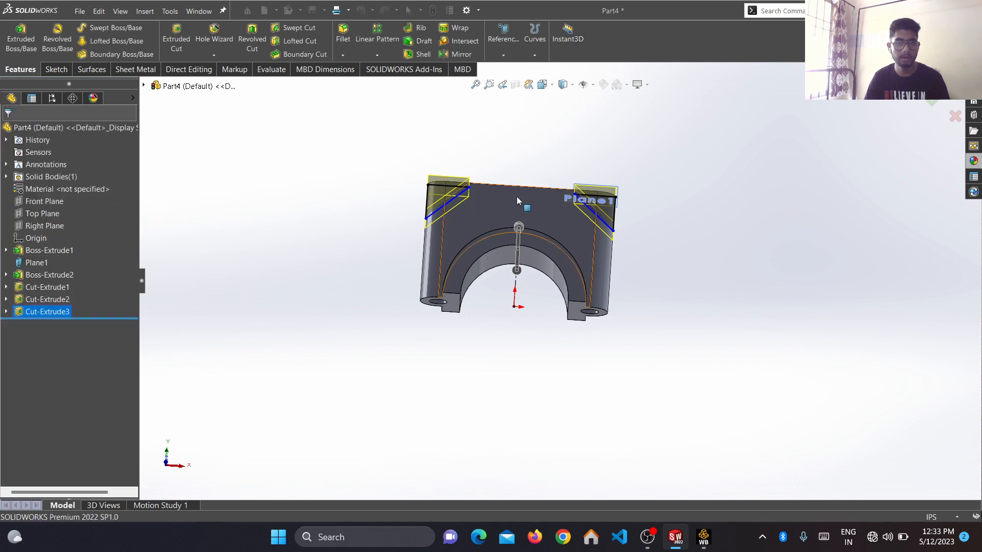
middle_drag(692, 189, 675, 258)
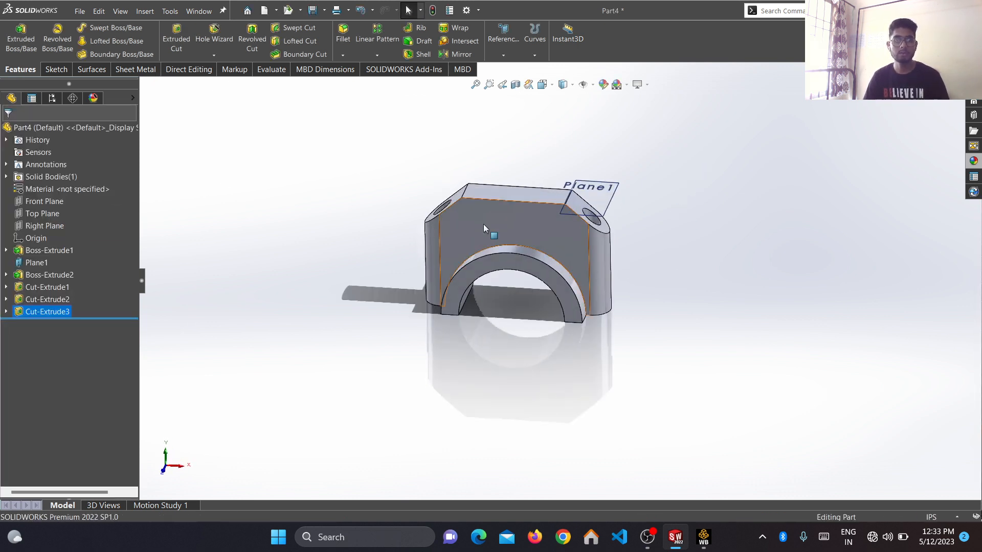
Fillet the two edges where the top face meets the bevels with a 10 in radius.
click(348, 30)
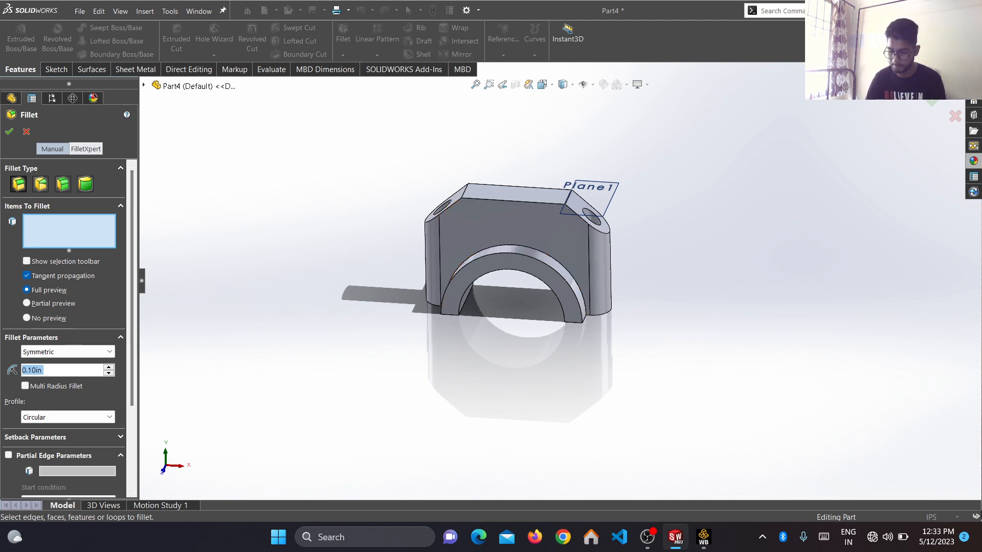
text(10)
key(Return)
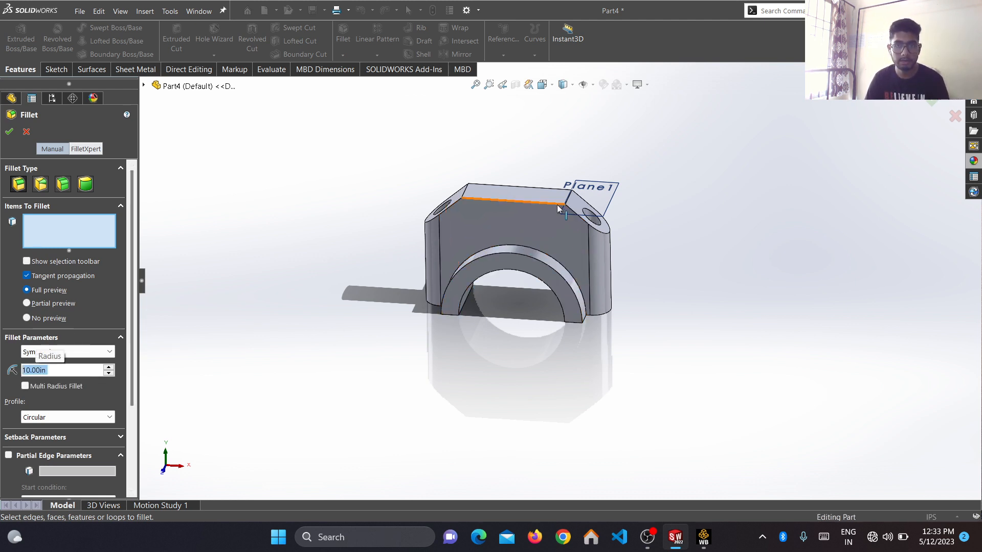
click(466, 192)
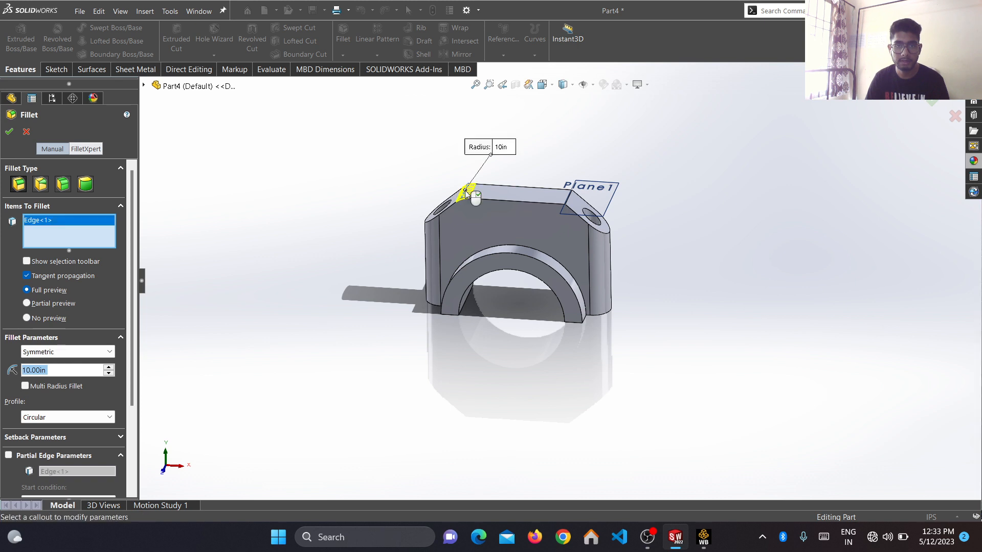
click(569, 196)
right_click(569, 197)
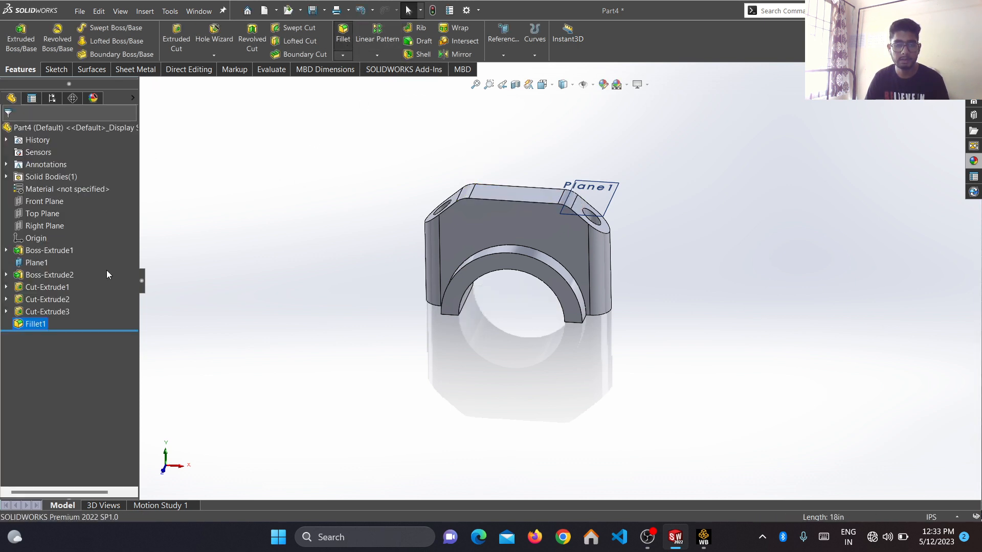
Fillet the curved edge where the half ring meets the block's front face with a 3 in radius.
key(Return)
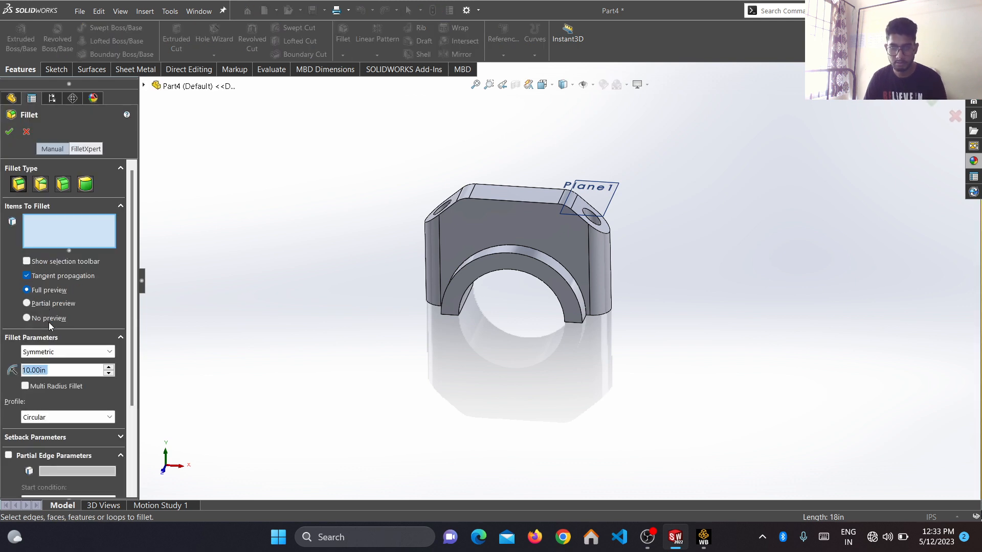
text(3)
key(Return)
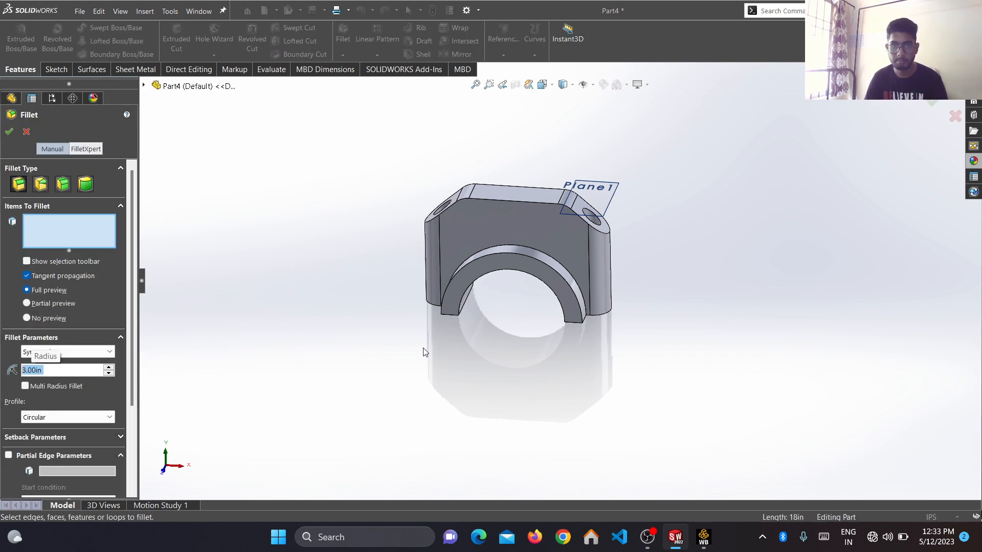
click(503, 248)
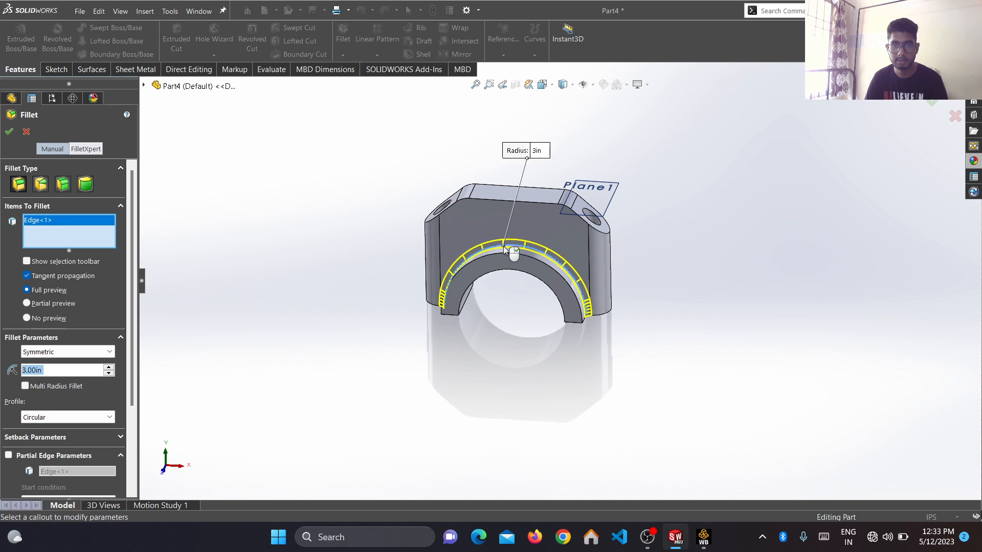
click(9, 133)
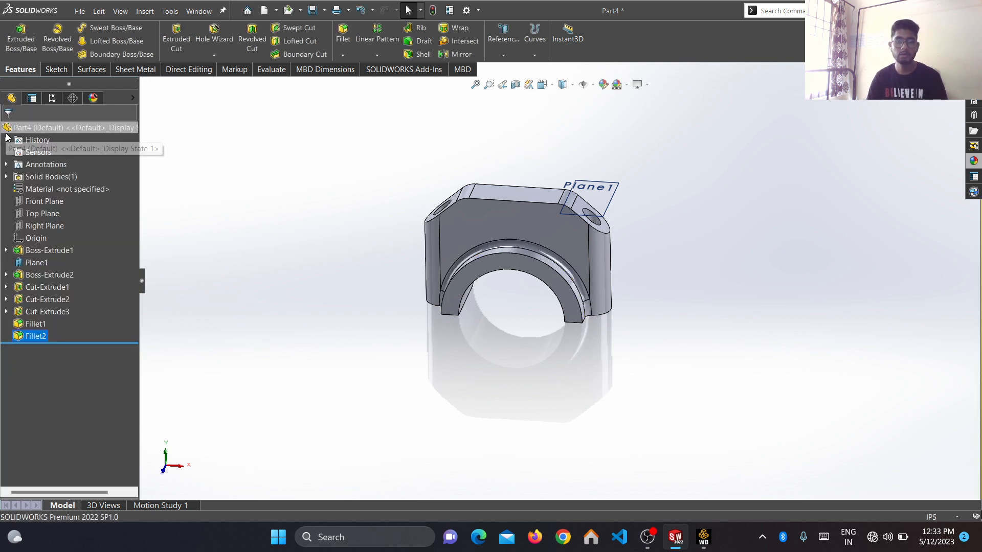
Save the part as cam in the MEB20018 CAE folder.
click(79, 12)
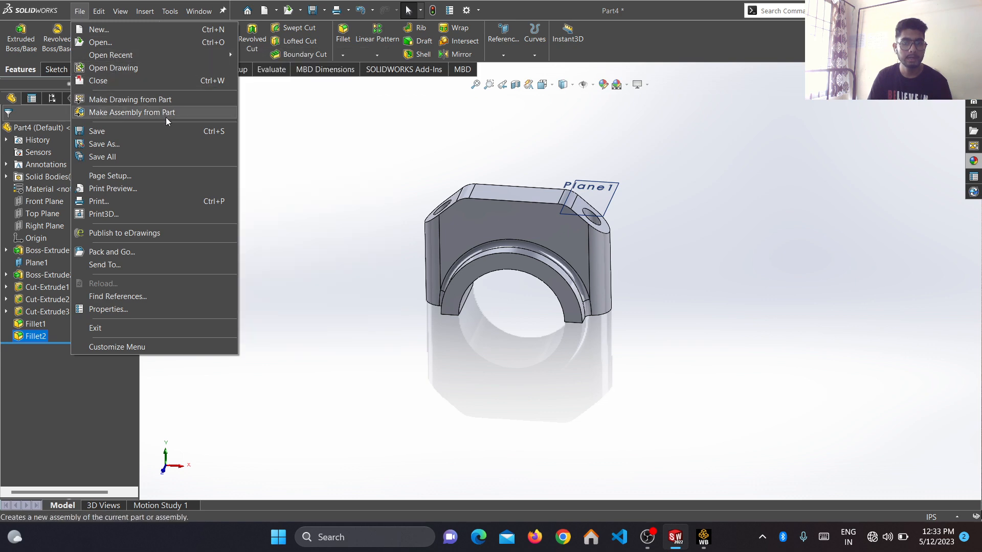
click(129, 132)
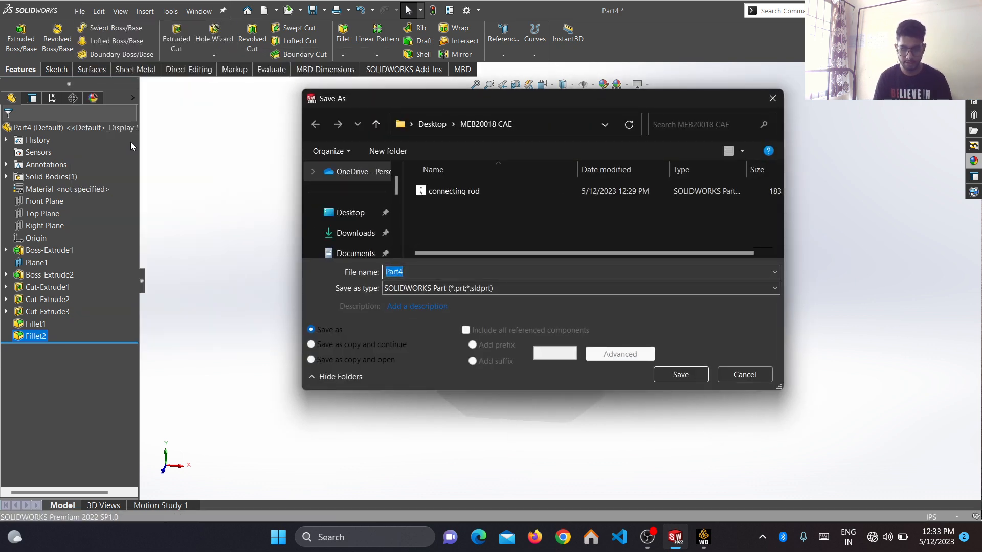
text(cam)
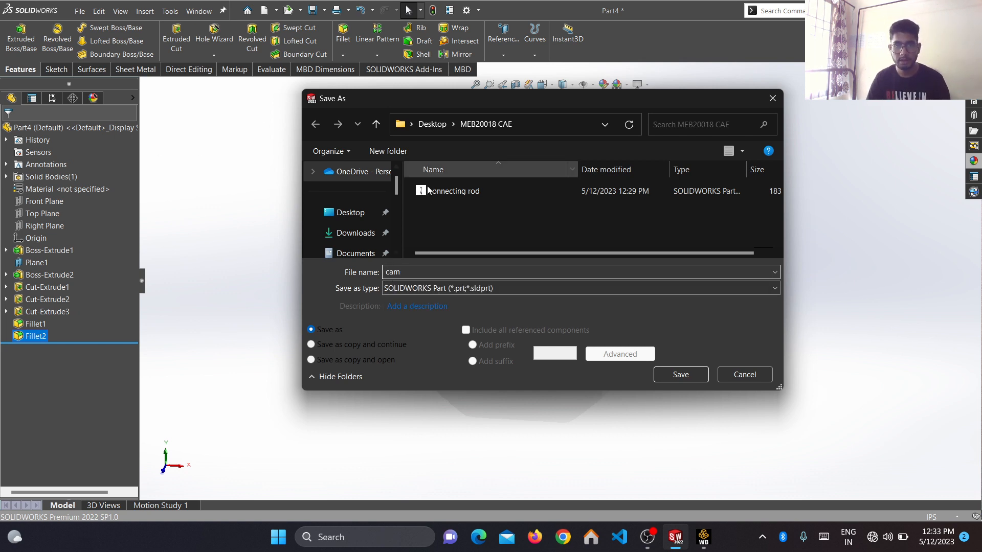
click(680, 375)
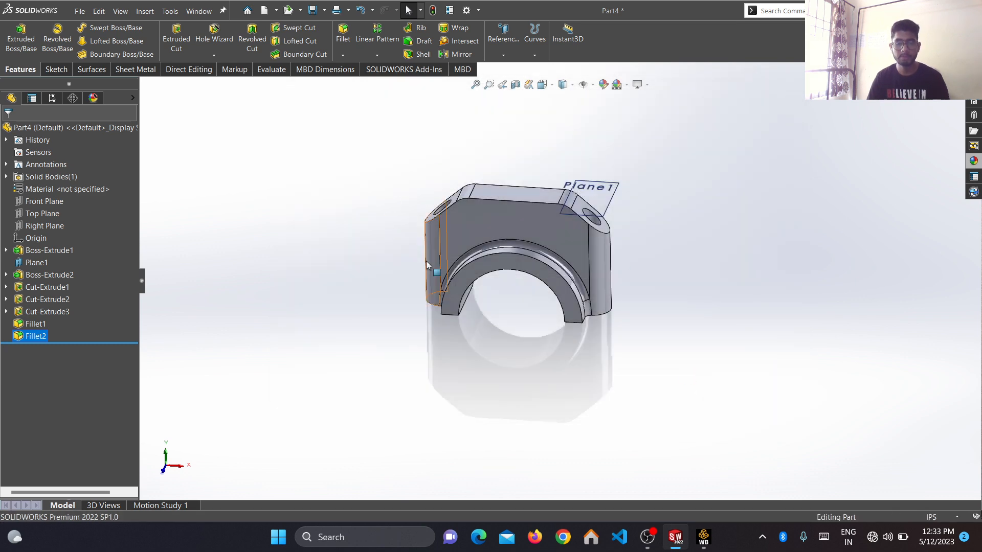
Create a new assembly document.
click(82, 12)
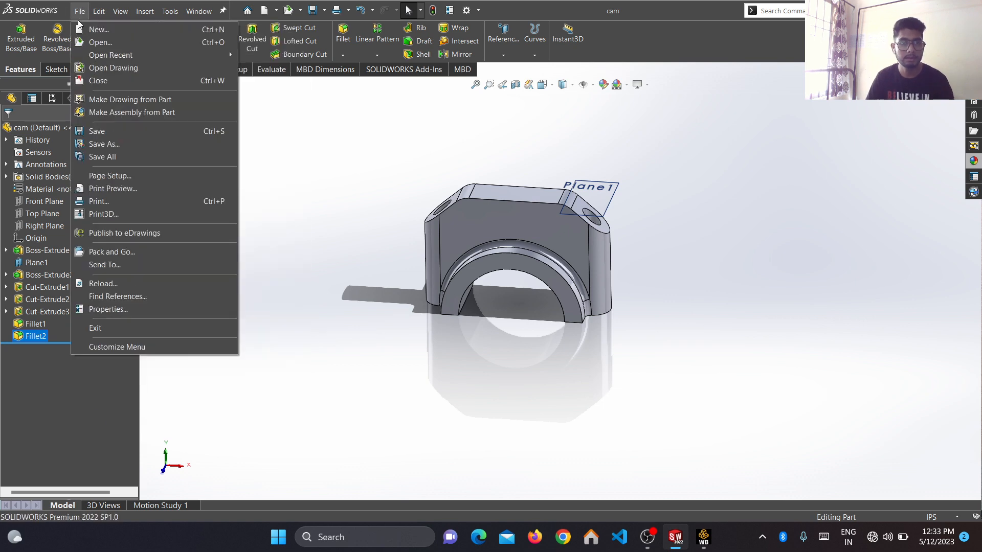
click(102, 30)
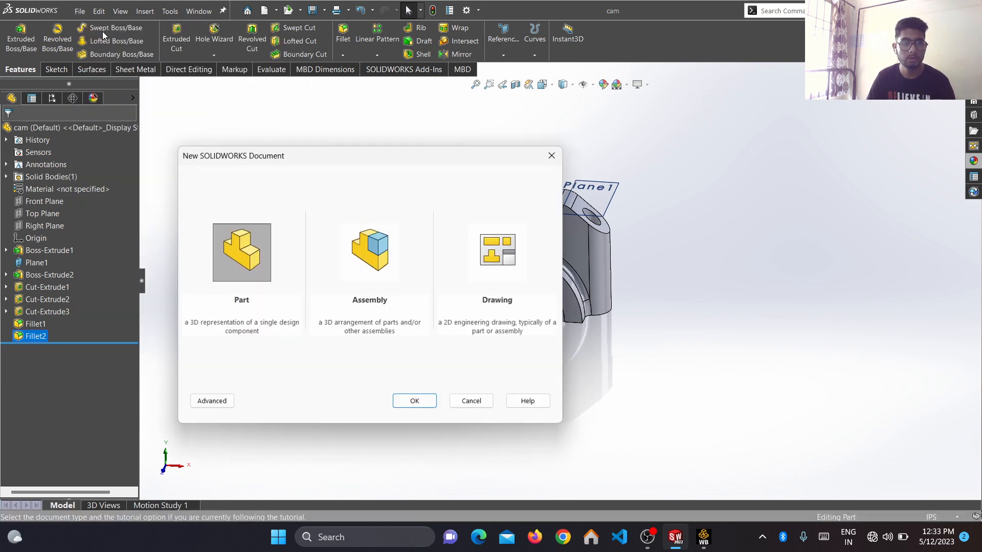
click(379, 272)
click(422, 404)
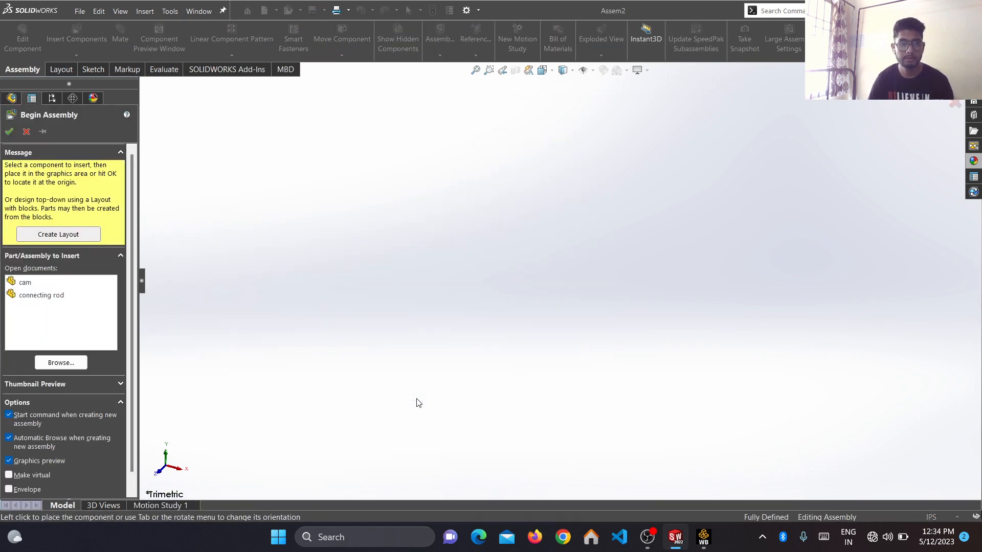
Insert the cam and connecting rod parts into the assembly, placing the rod up beside the cam.
click(38, 296)
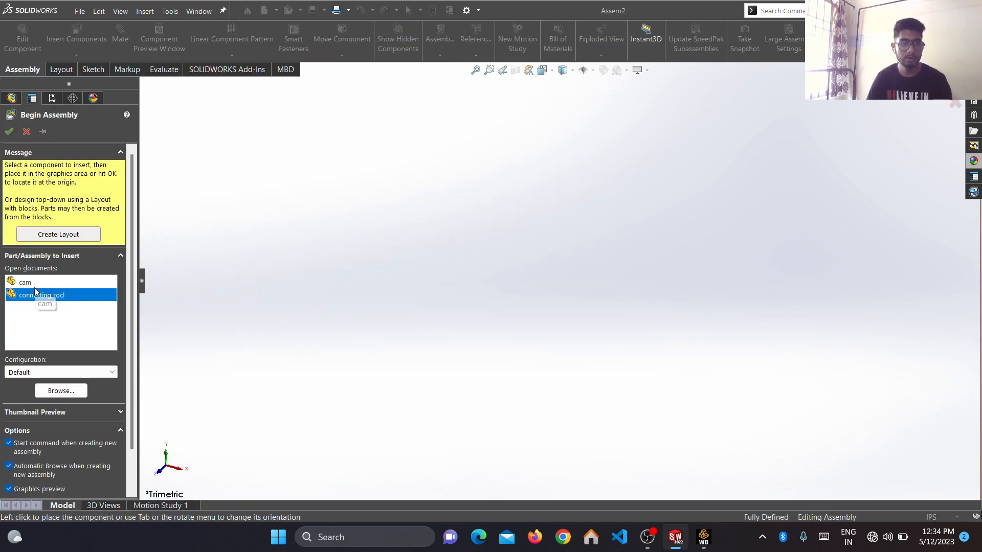
ctrl+click(35, 285)
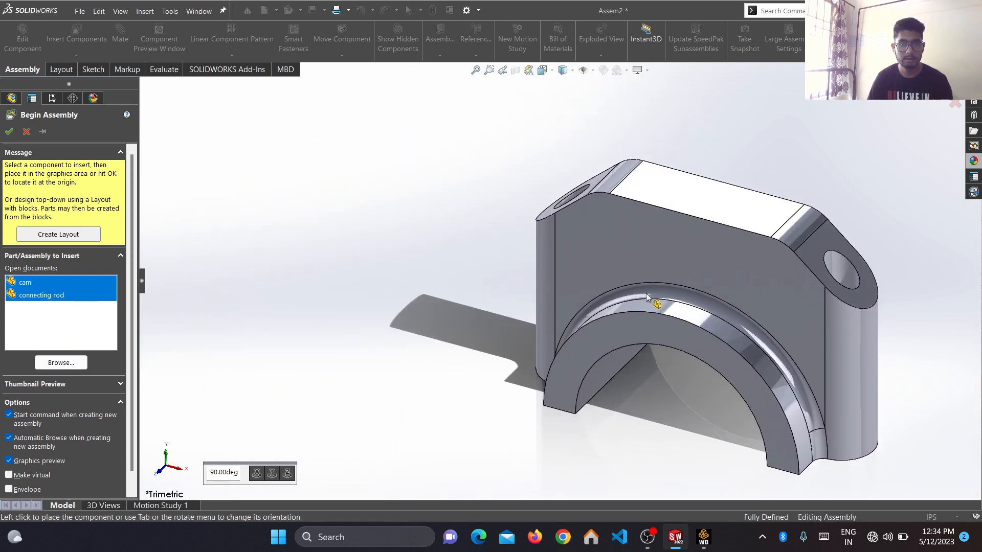
click(647, 297)
scroll(486, 276, down, 5)
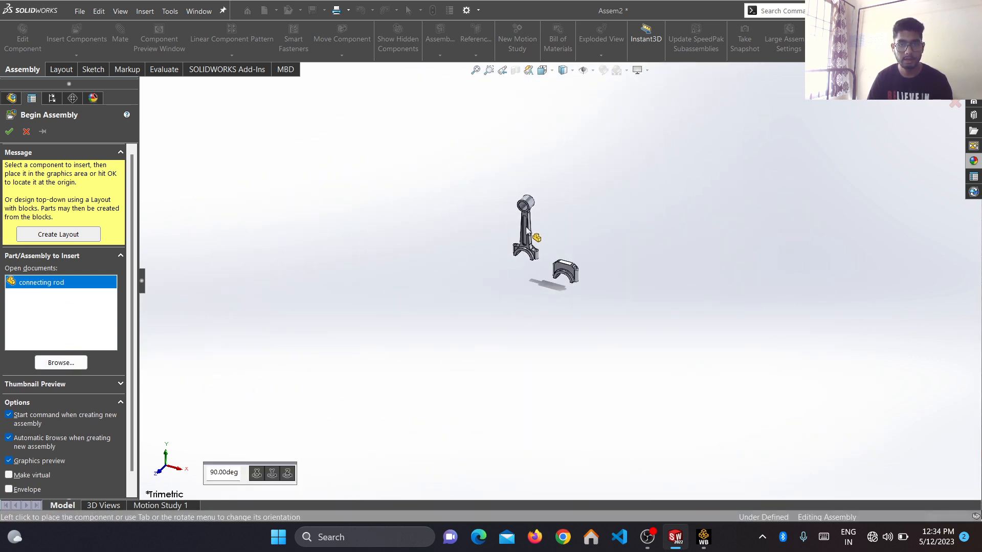
click(526, 226)
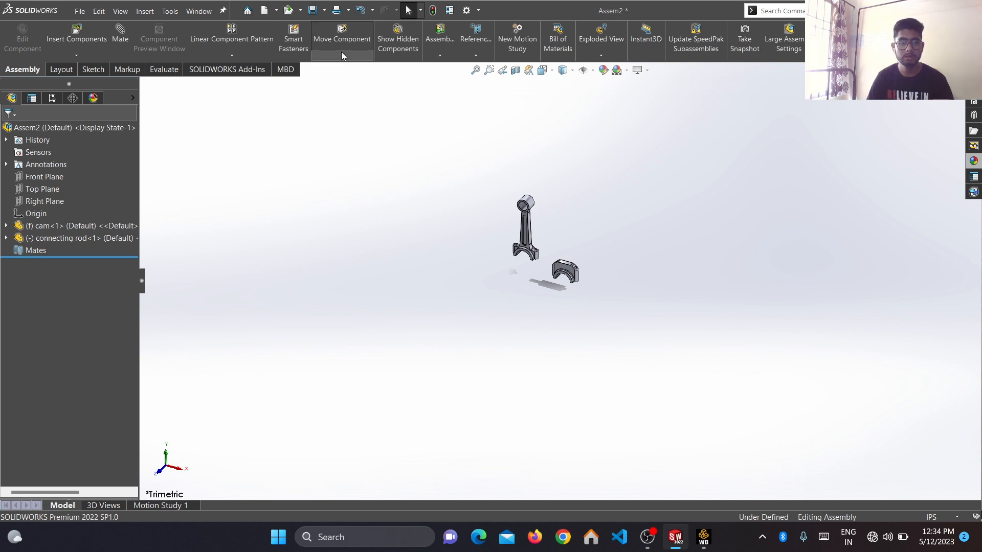
Try to rotate the cam component with Rotate Component in Free Drag mode.
scroll(542, 269, down, 4)
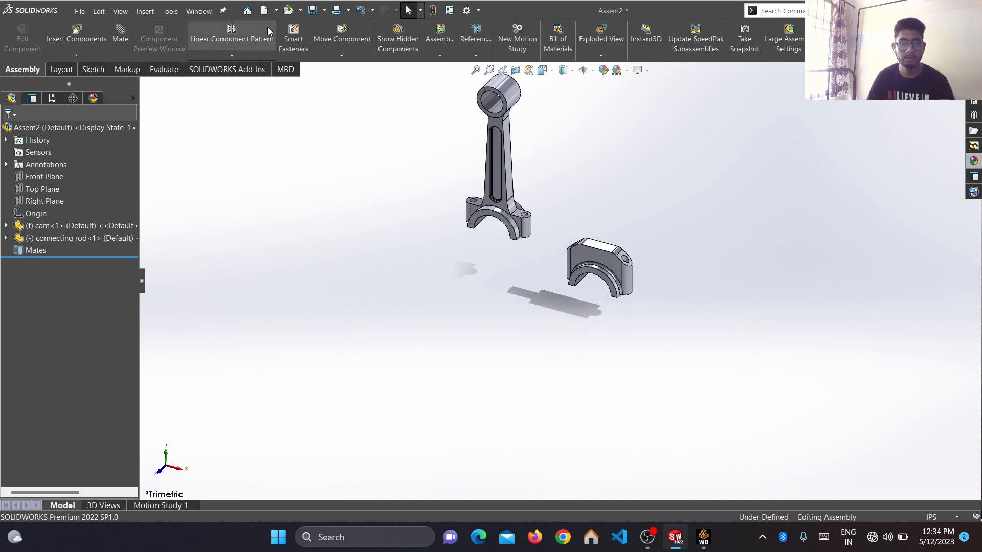
click(369, 56)
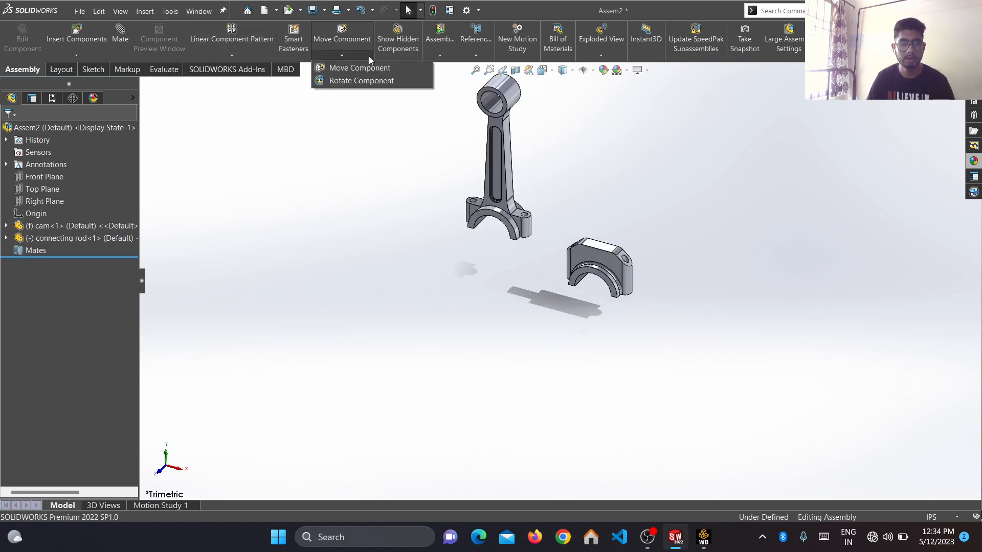
click(374, 84)
drag(602, 260, 595, 321)
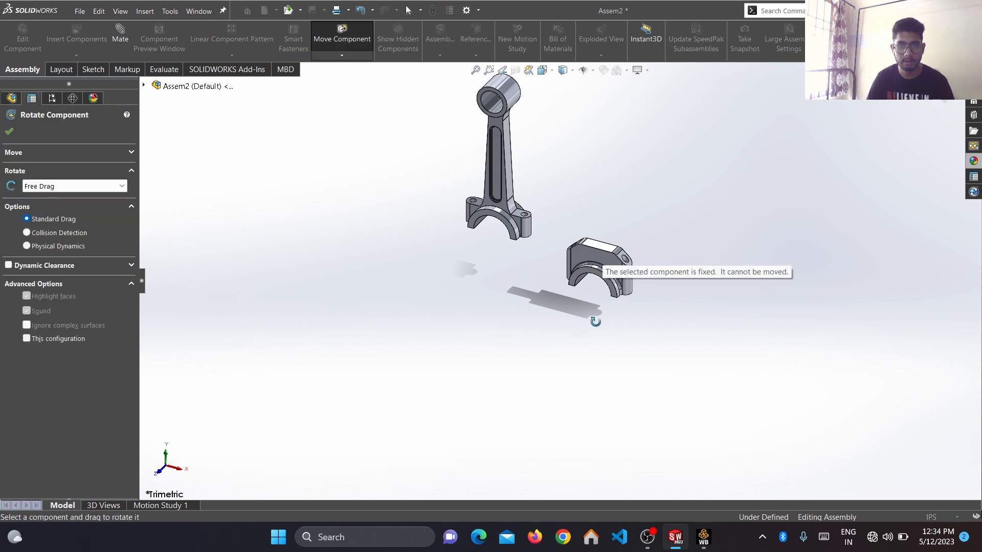
drag(592, 271, 607, 217)
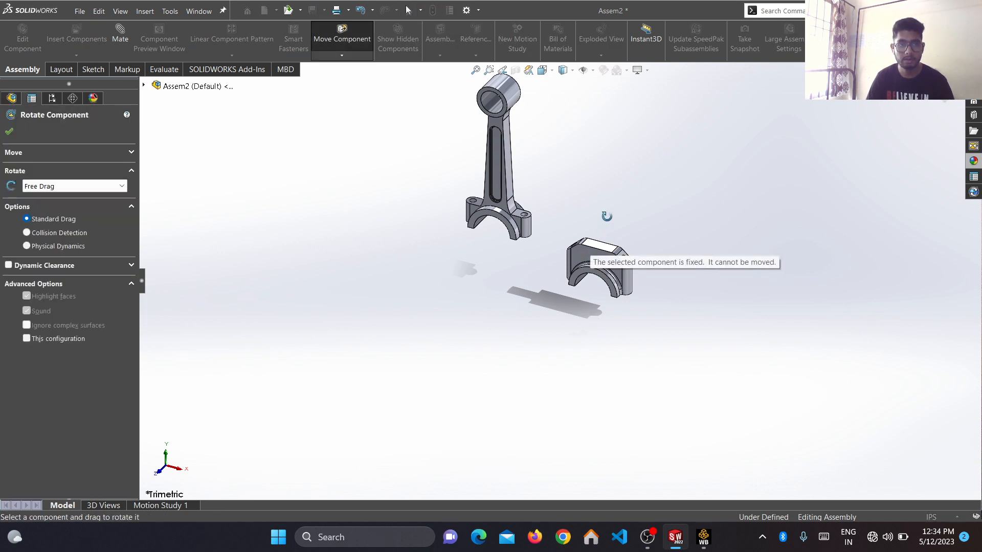
key(Escape)
click(343, 55)
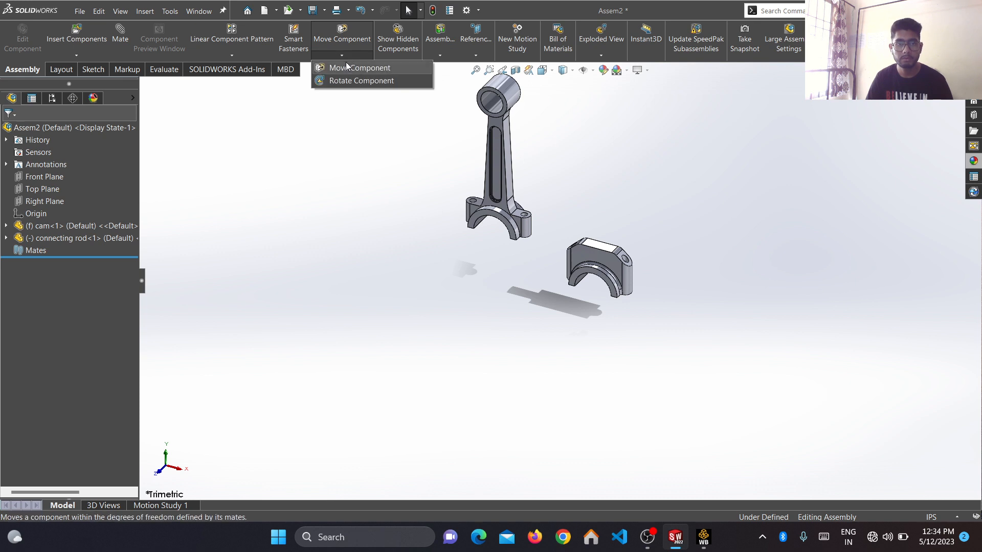
click(349, 80)
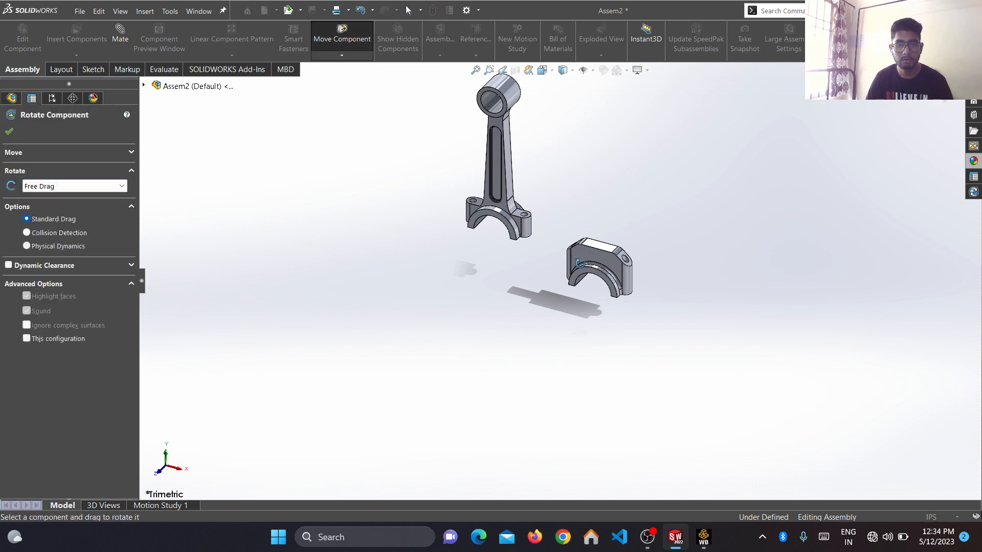
key(Escape)
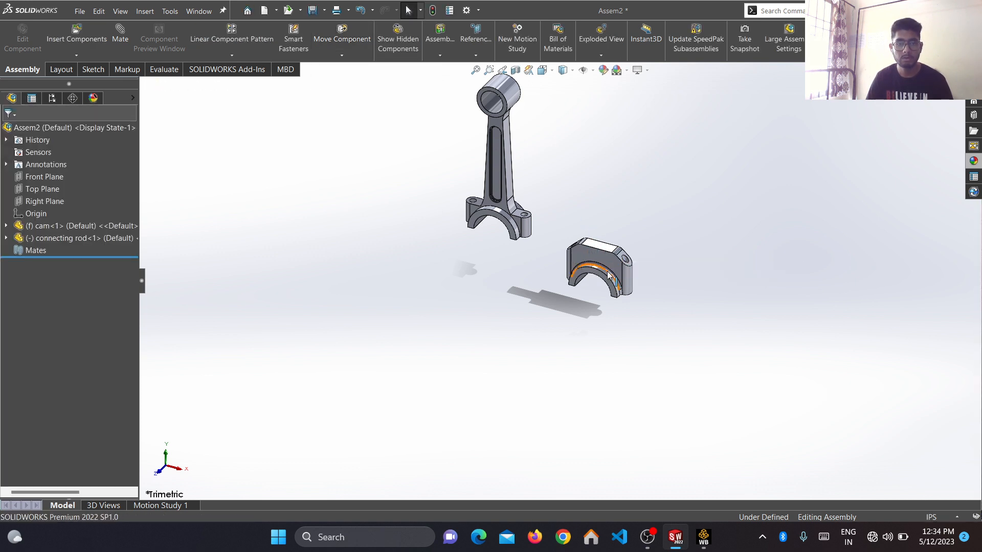
Reposition the connecting rod lower, level with the cam, and try to move the cam as well.
click(607, 271)
drag(581, 256, 533, 272)
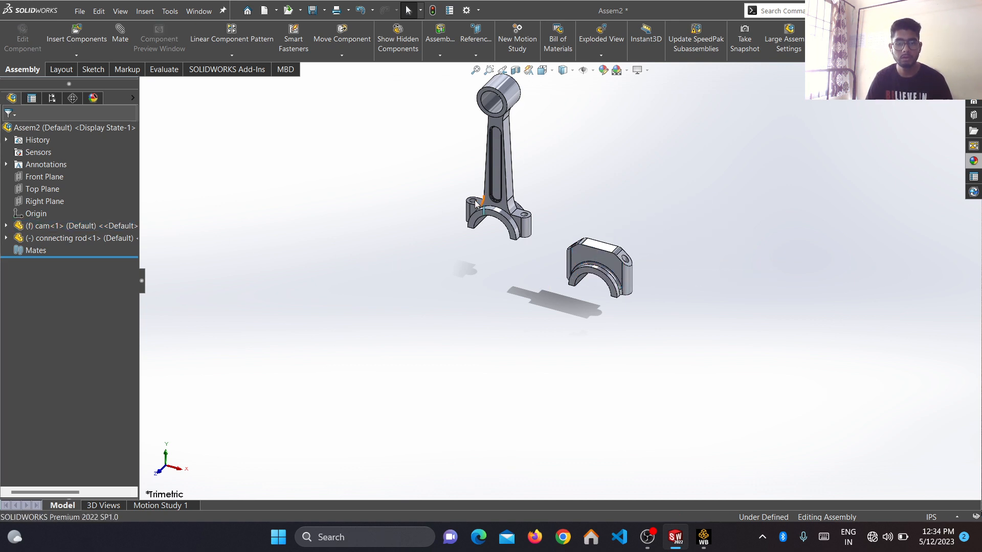
drag(491, 159, 474, 201)
drag(604, 261, 699, 222)
click(623, 254)
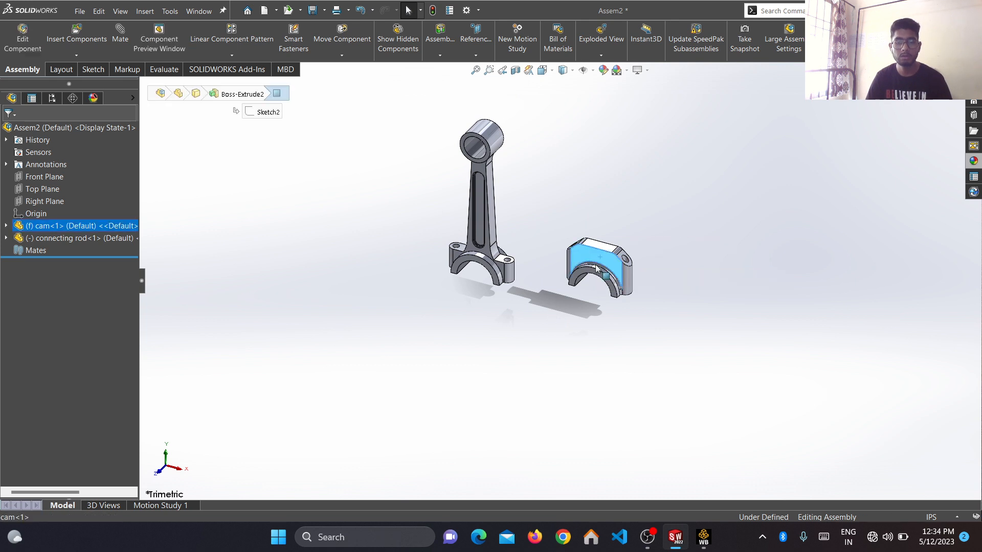
click(596, 237)
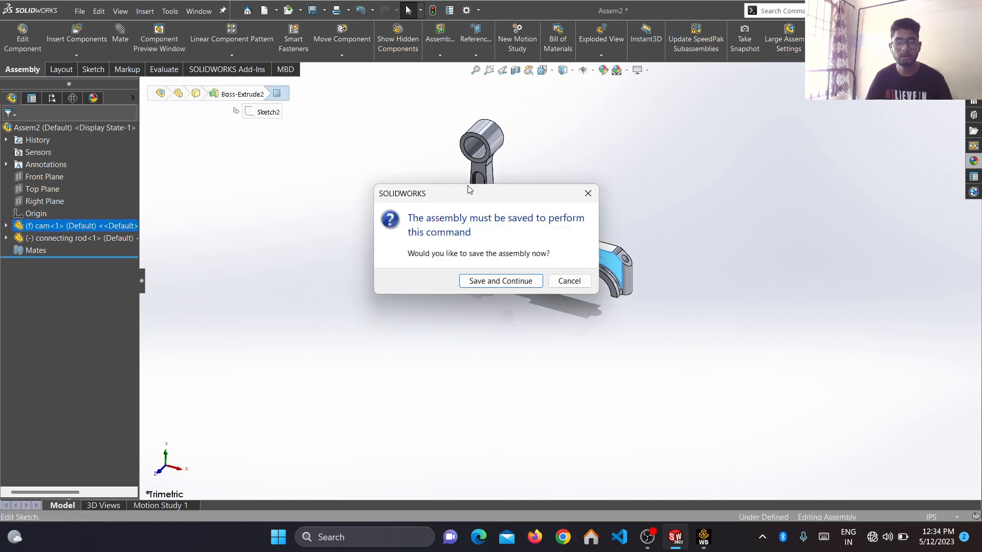
click(588, 193)
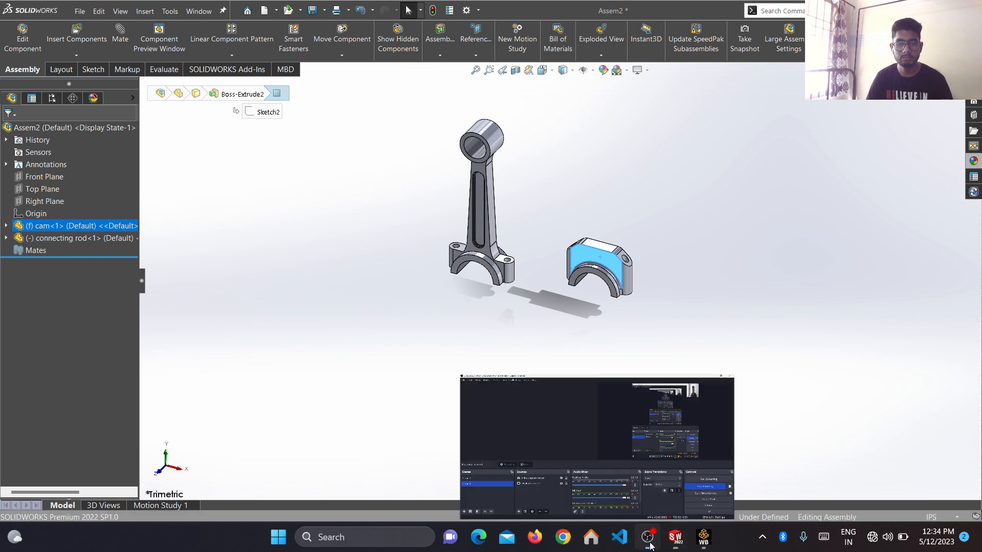
click(647, 536)
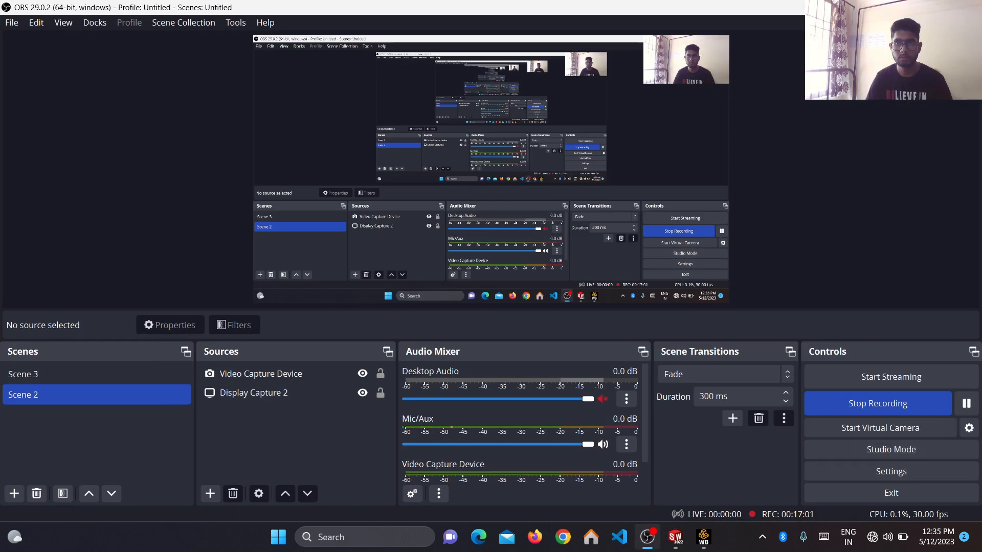
click(647, 536)
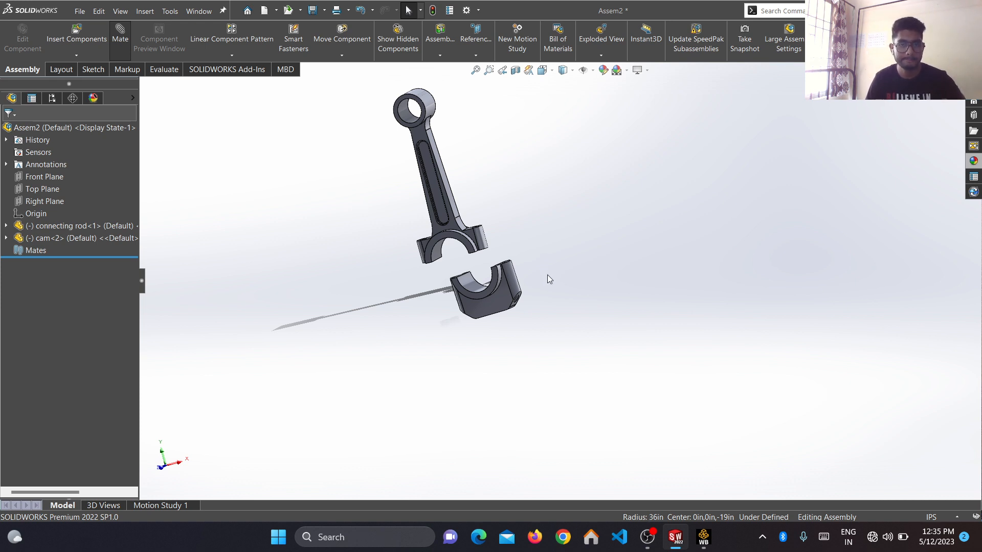
Add a concentric mate between the right-hand bolt holes of the cam and connecting rod, and pull the cam clear of the rod.
middle_drag(557, 202, 559, 250)
scroll(510, 254, up, 3)
scroll(513, 266, down, 8)
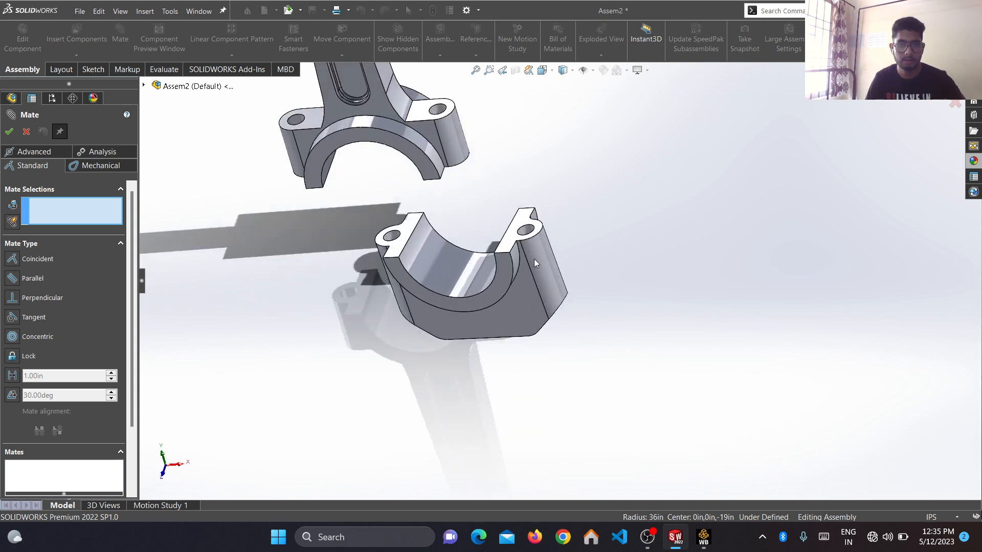
click(520, 224)
scroll(537, 246, up, 5)
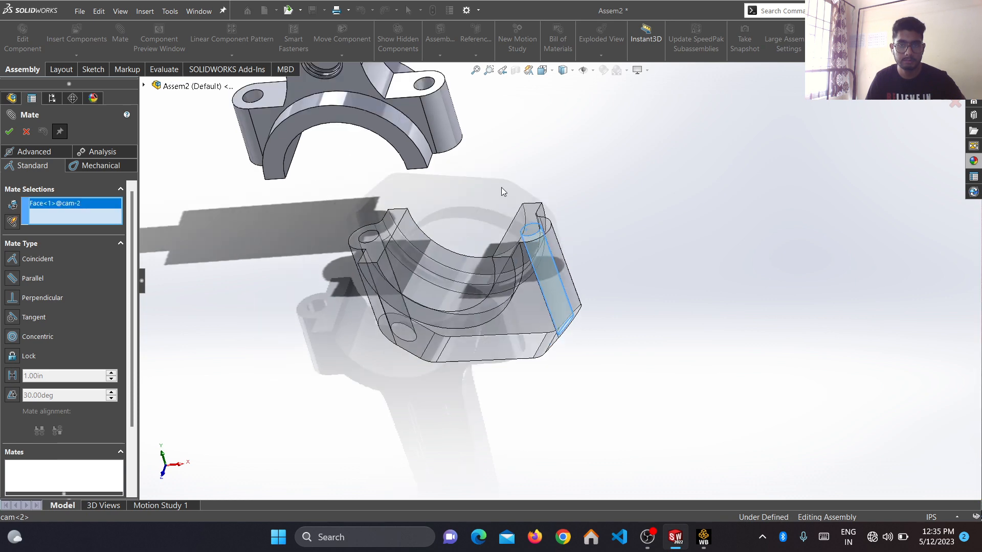
scroll(482, 174, down, 5)
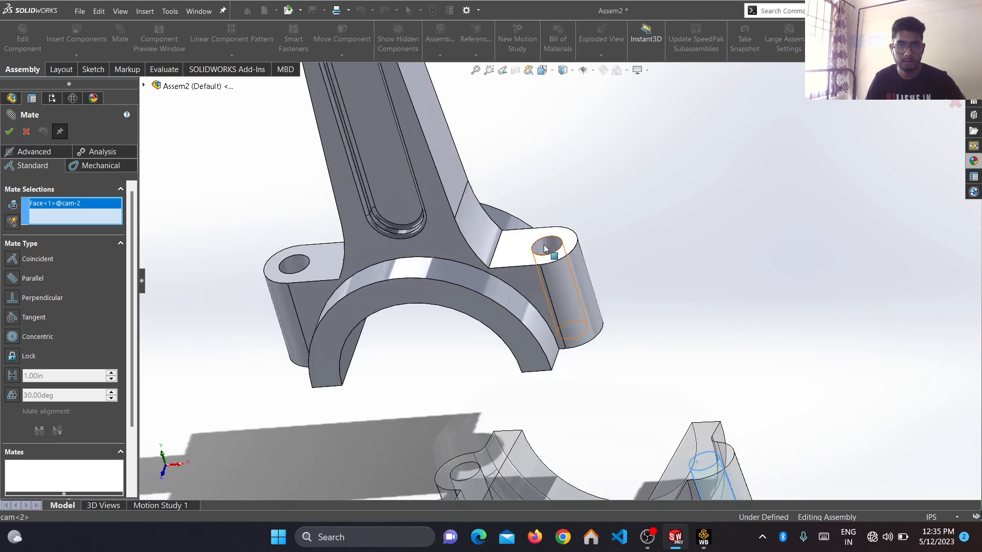
click(544, 248)
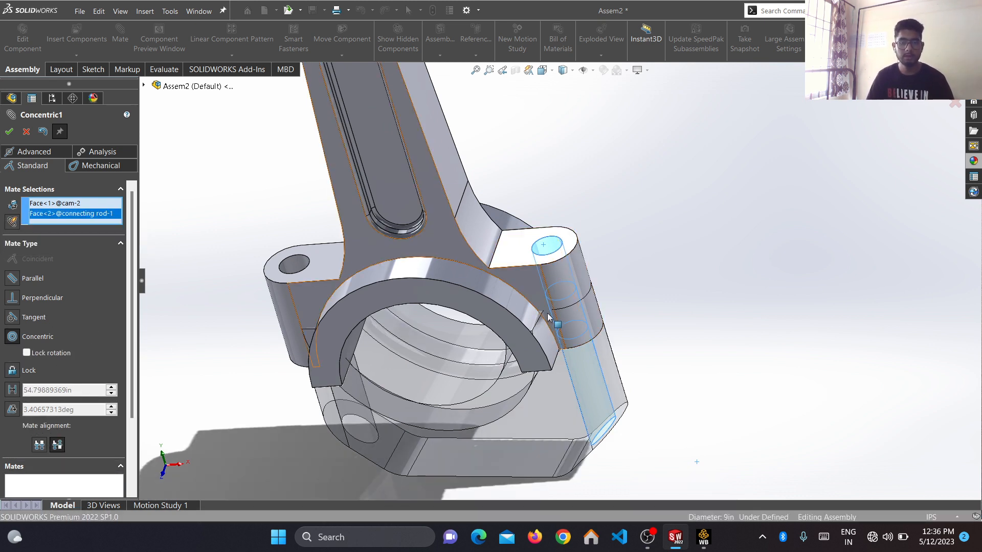
click(9, 131)
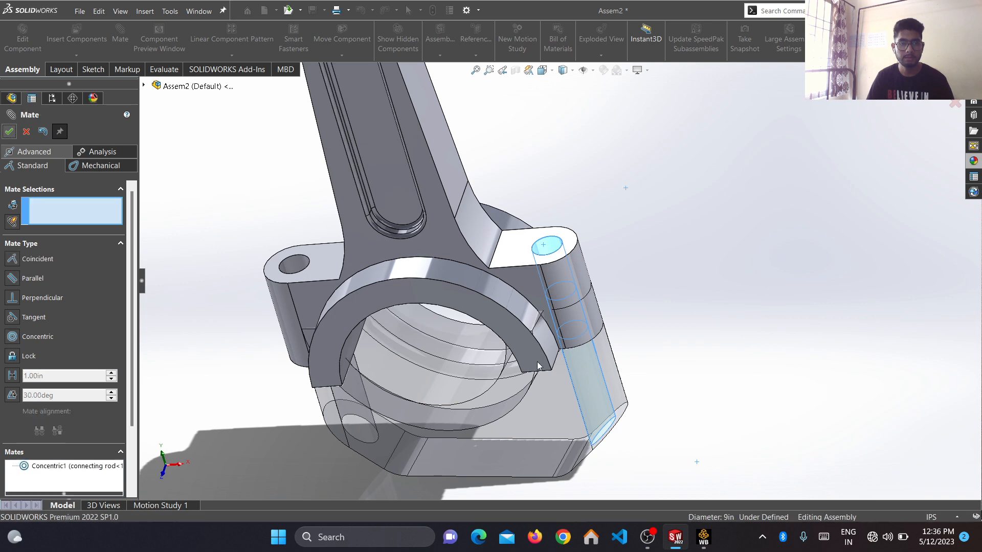
drag(537, 361, 553, 475)
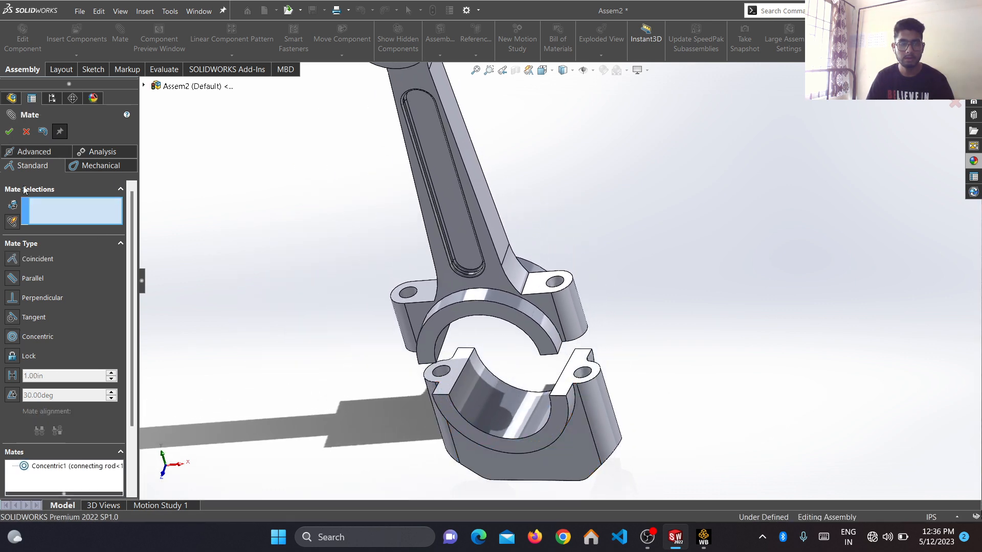
Add a concentric mate between the left-hand bolt holes of the connecting rod and the cam.
click(441, 372)
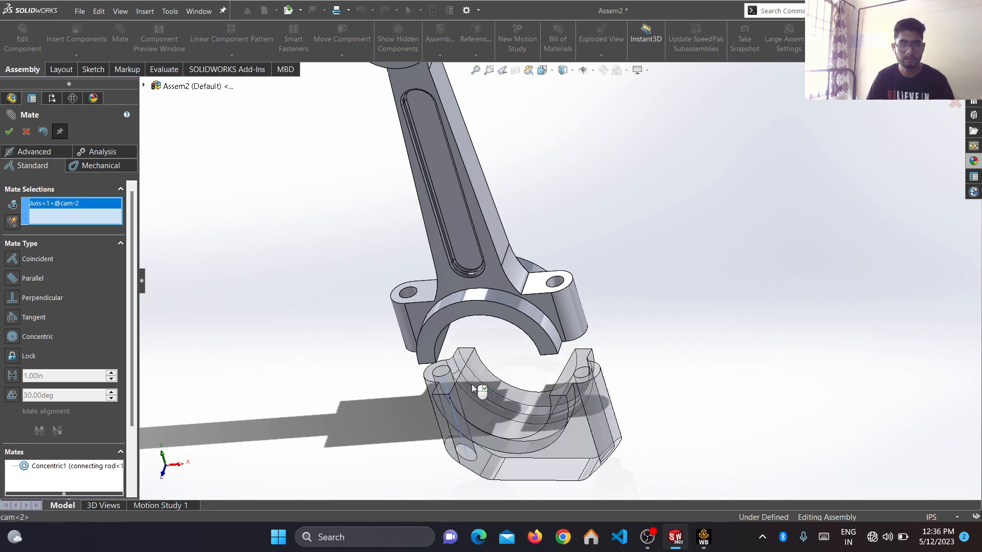
key(Escape)
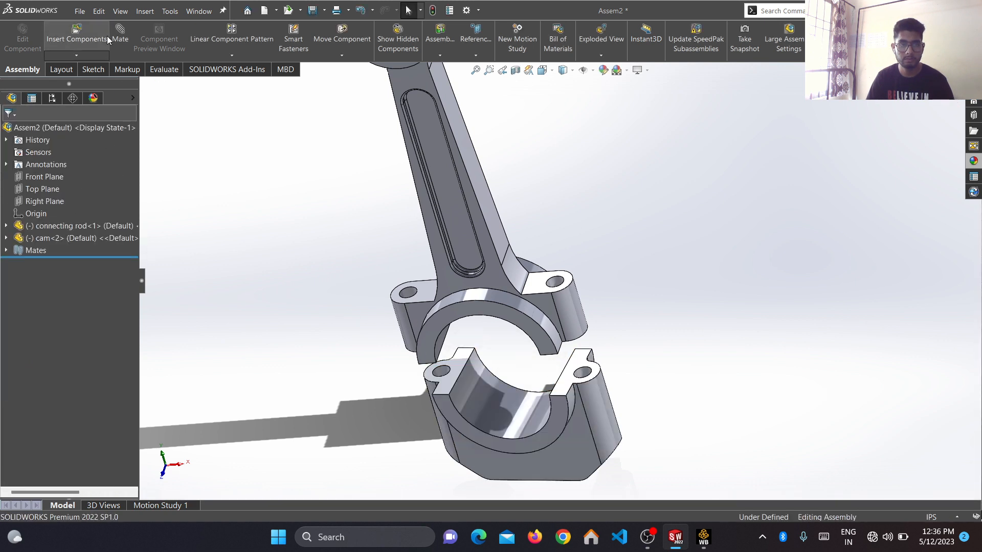
click(404, 297)
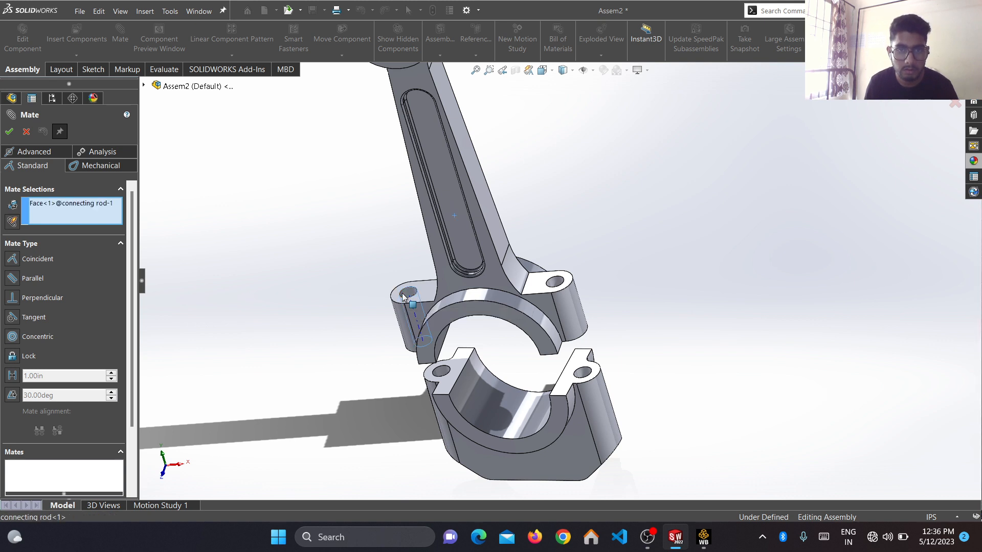
click(440, 376)
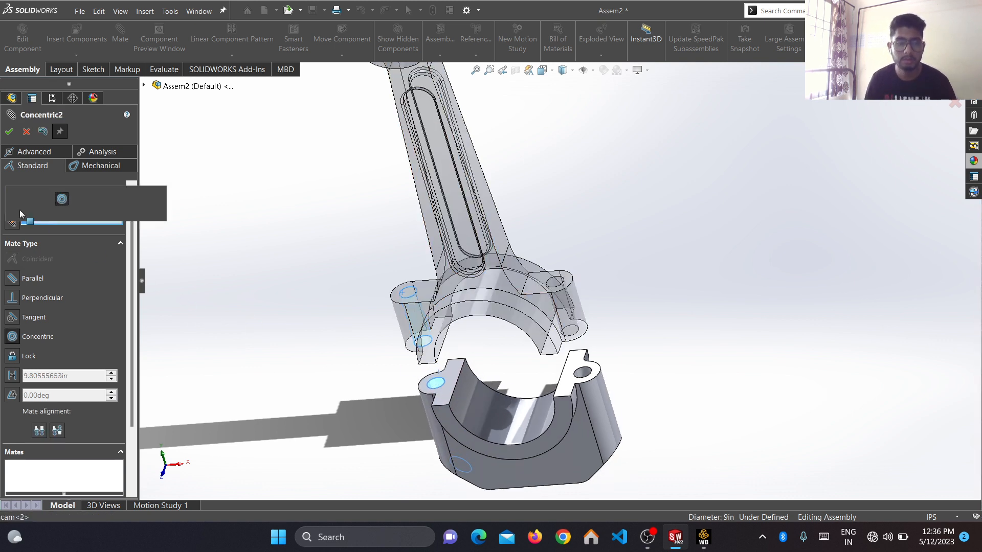
click(10, 131)
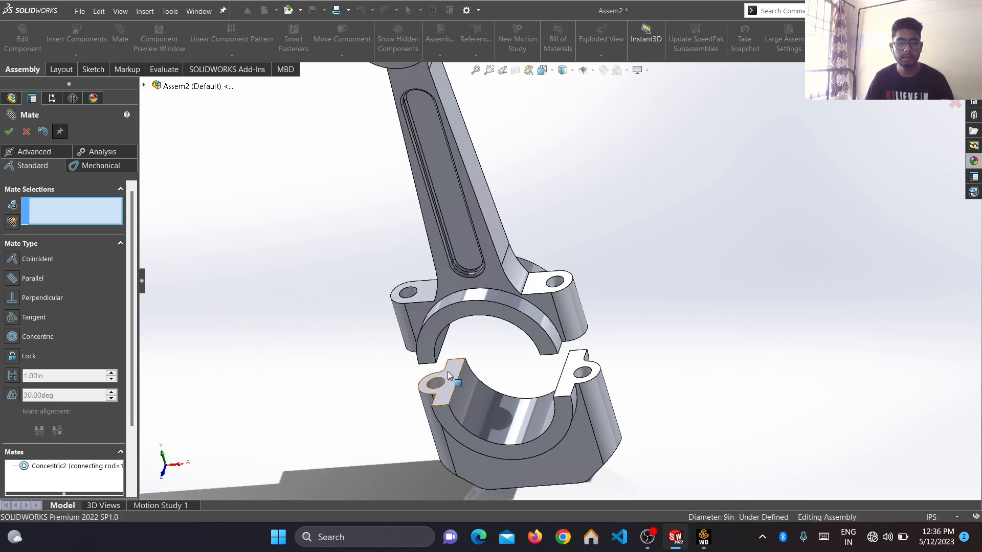
Add a coincident mate between the cam's flat split face and the matching lower face of the connecting rod's big end.
click(575, 384)
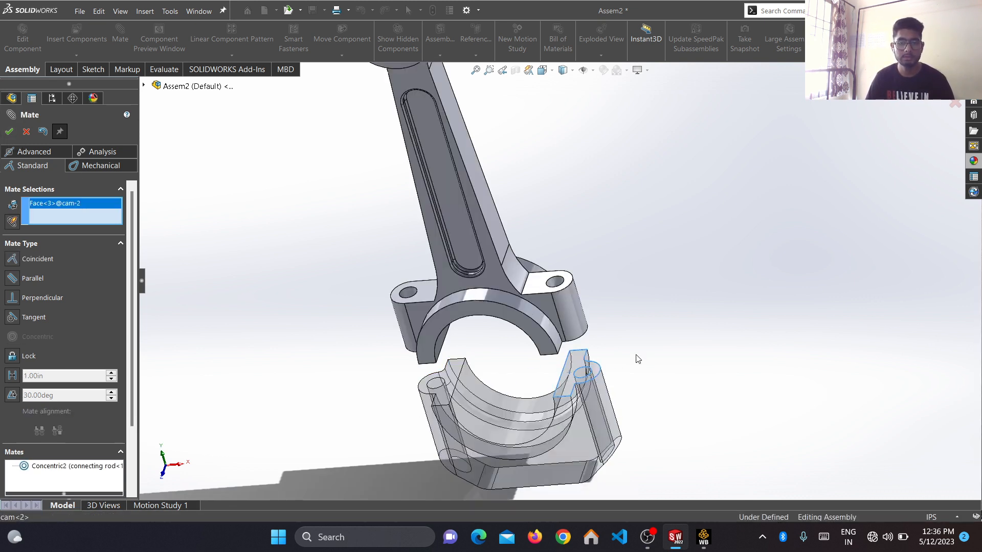
middle_drag(636, 320, 638, 200)
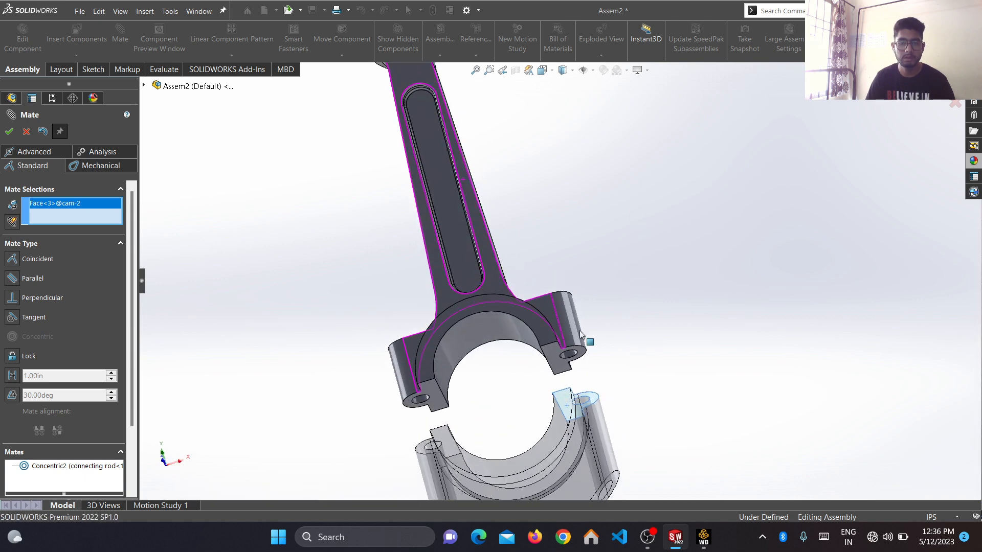
click(554, 359)
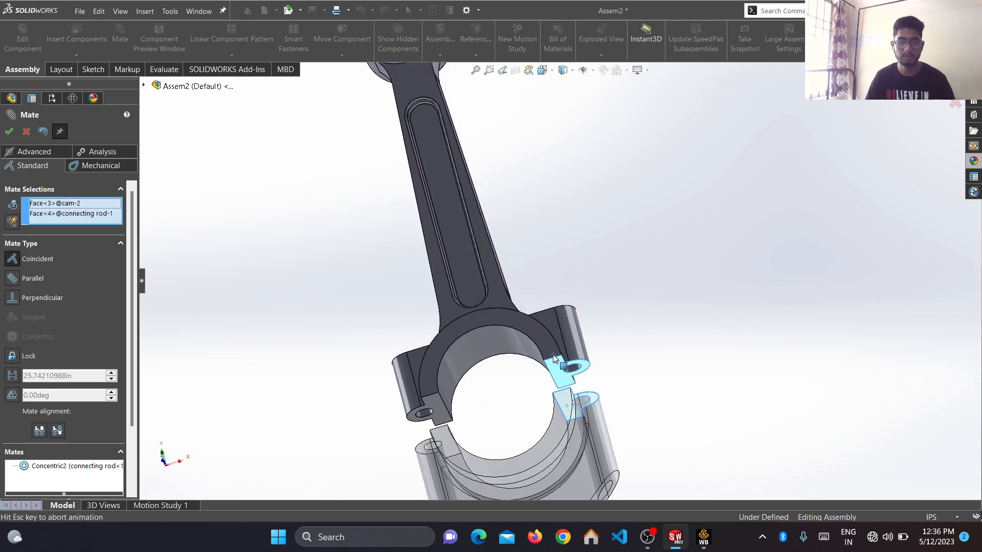
click(9, 132)
key(f)
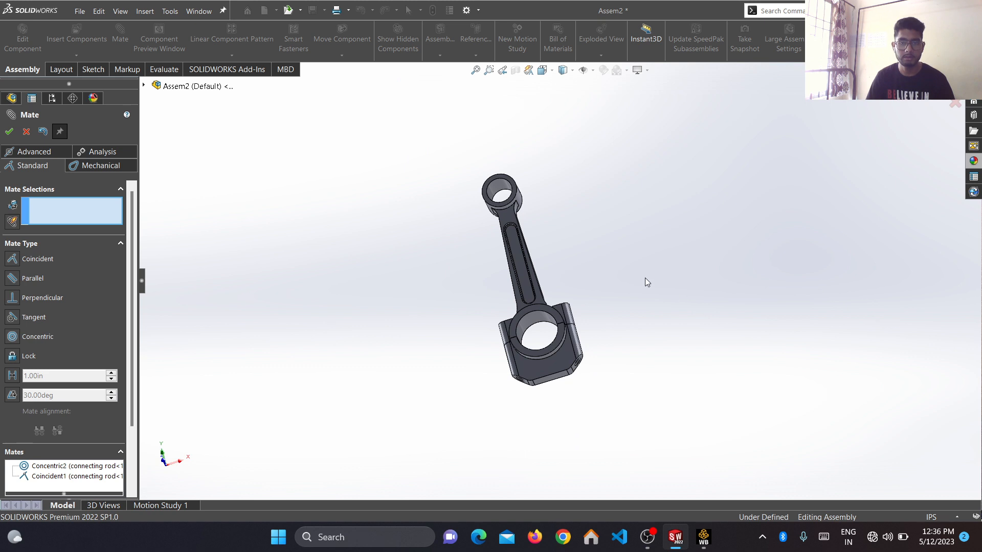
middle_drag(645, 277, 527, 375)
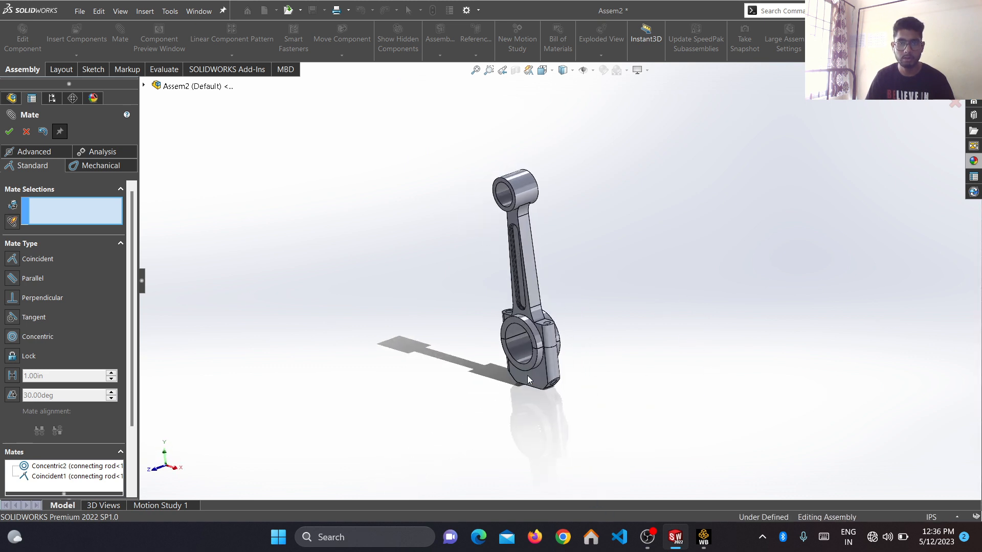
scroll(538, 311, down, 5)
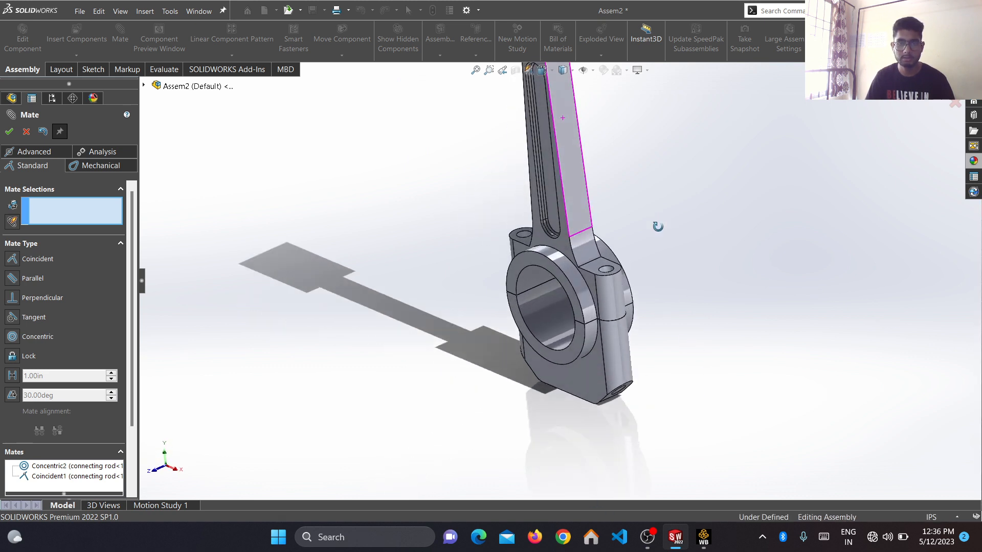
scroll(658, 227, up, 4)
scroll(627, 206, down, 2)
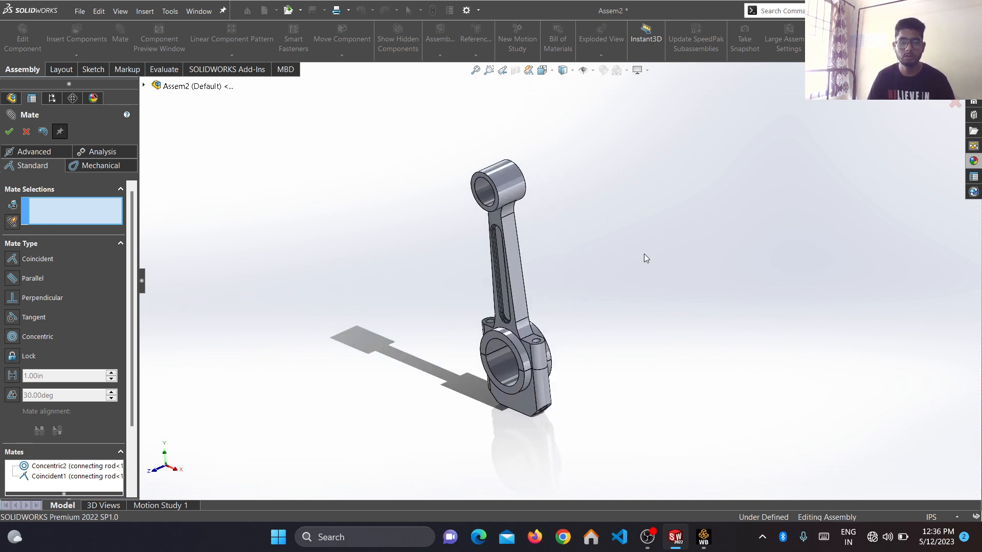
Accept the completed mates between the connecting rod and the cam and leave the Mate command.
middle_drag(643, 256, 624, 214)
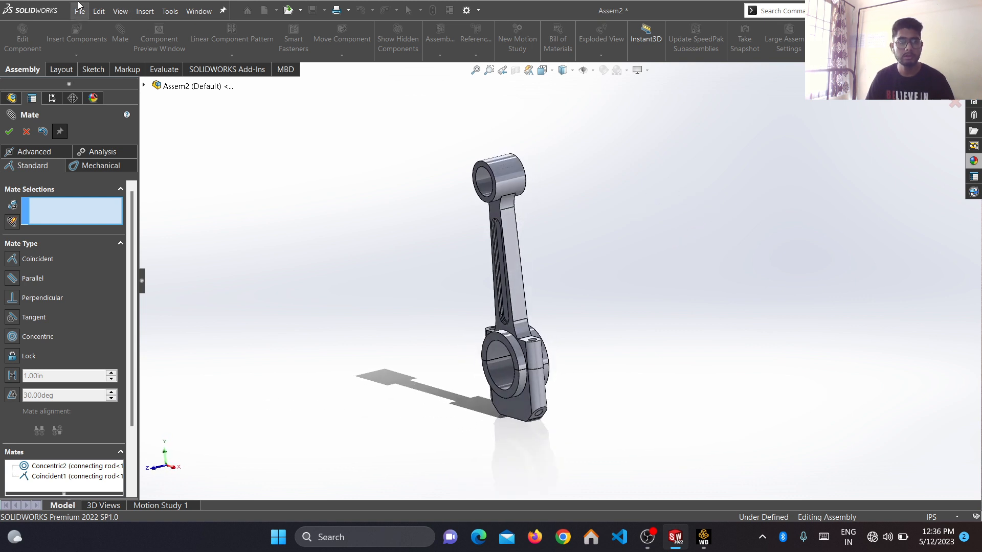
click(79, 10)
click(384, 219)
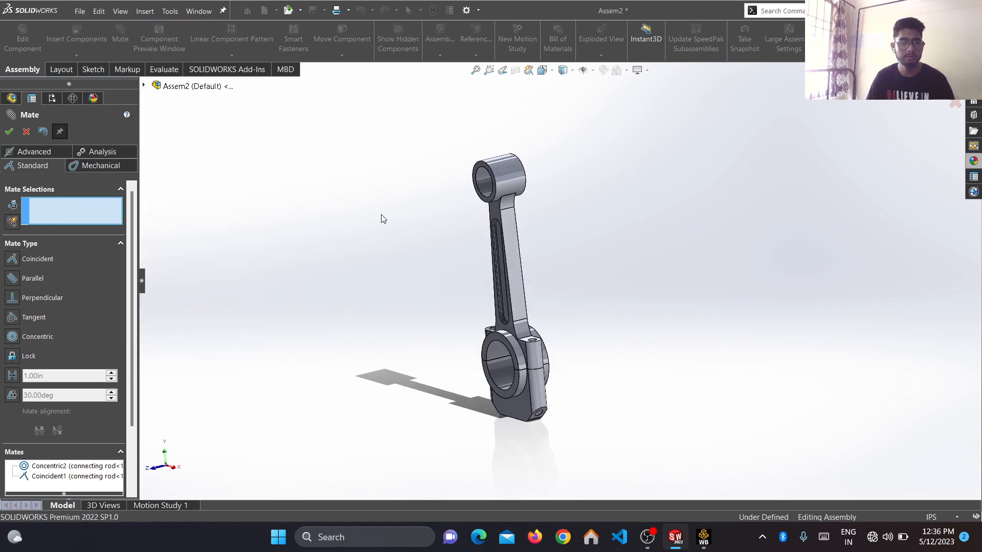
click(7, 132)
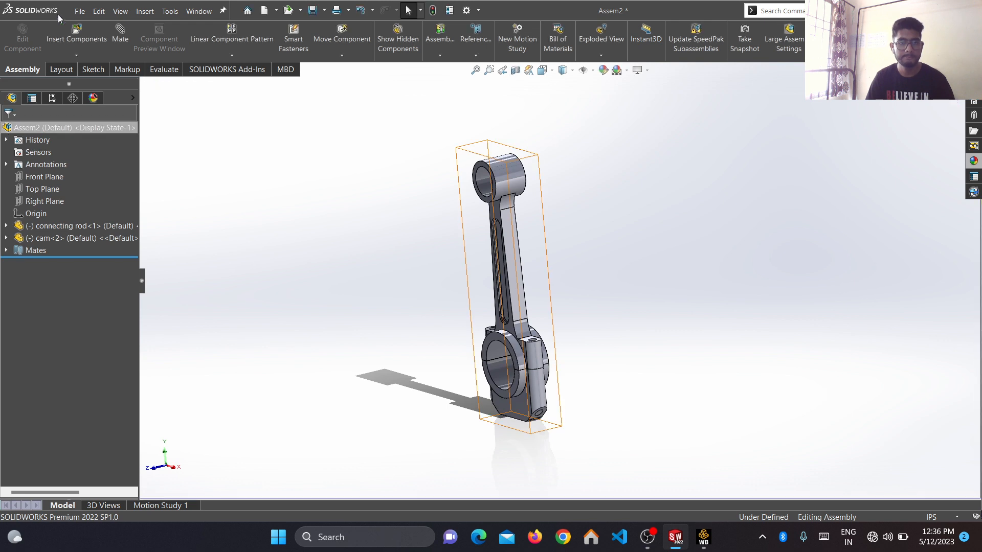
Save the assembly in IGES format as "Connecting Rod main part 111" in the MEB20018 CAE folder.
click(79, 10)
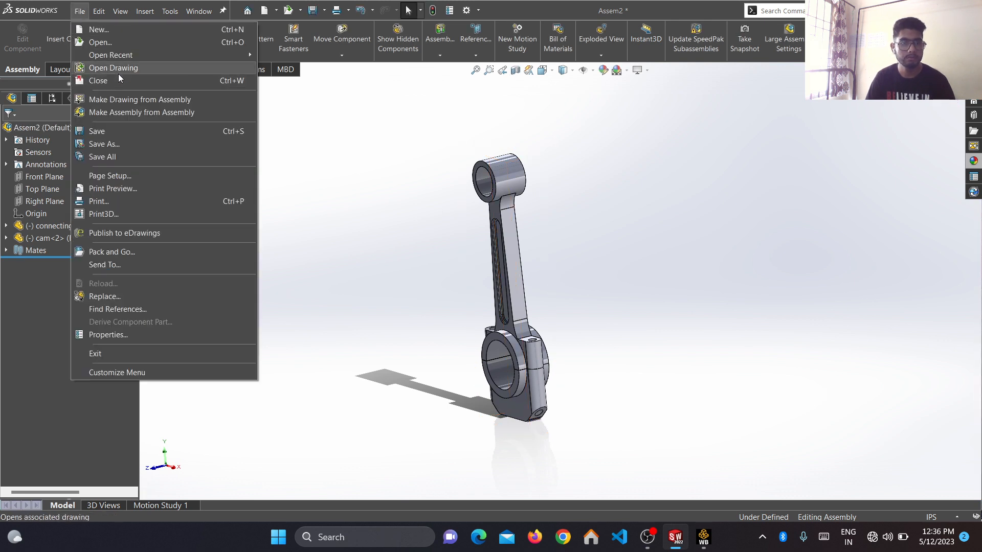
click(116, 136)
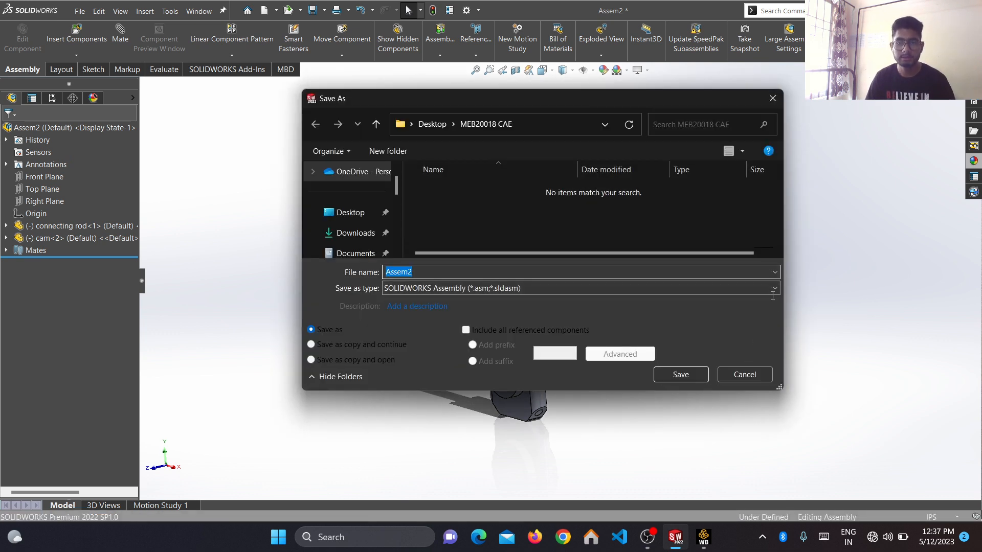
click(775, 289)
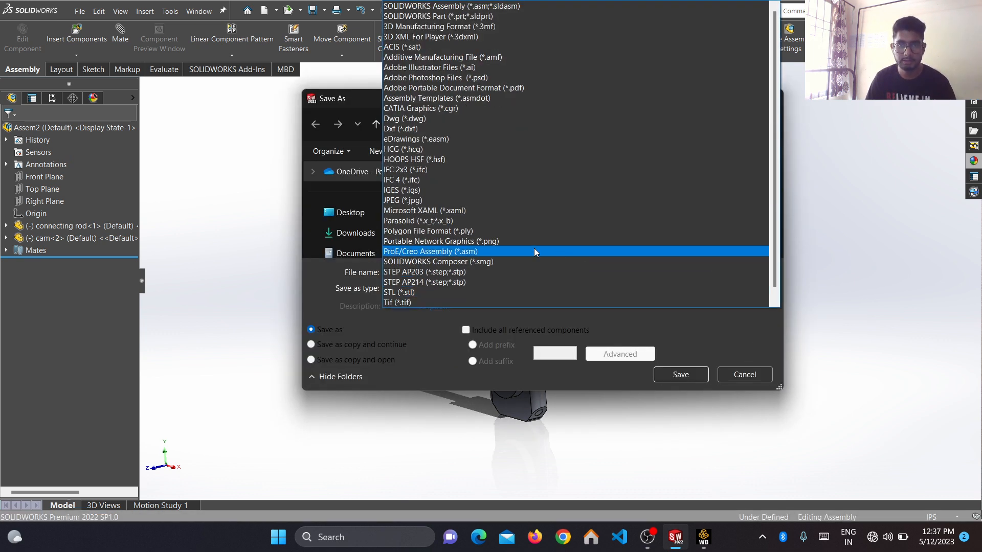
click(438, 190)
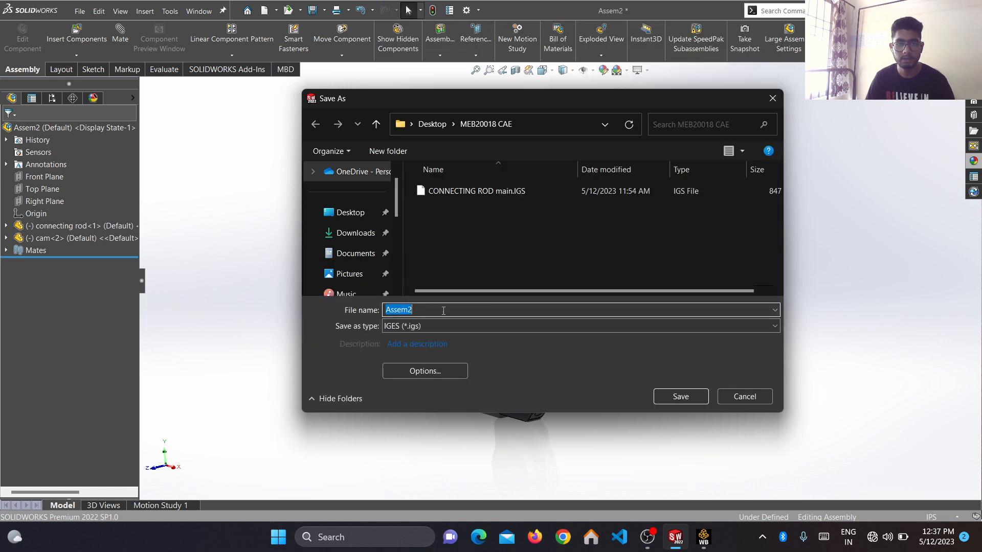
key(BackSpace)
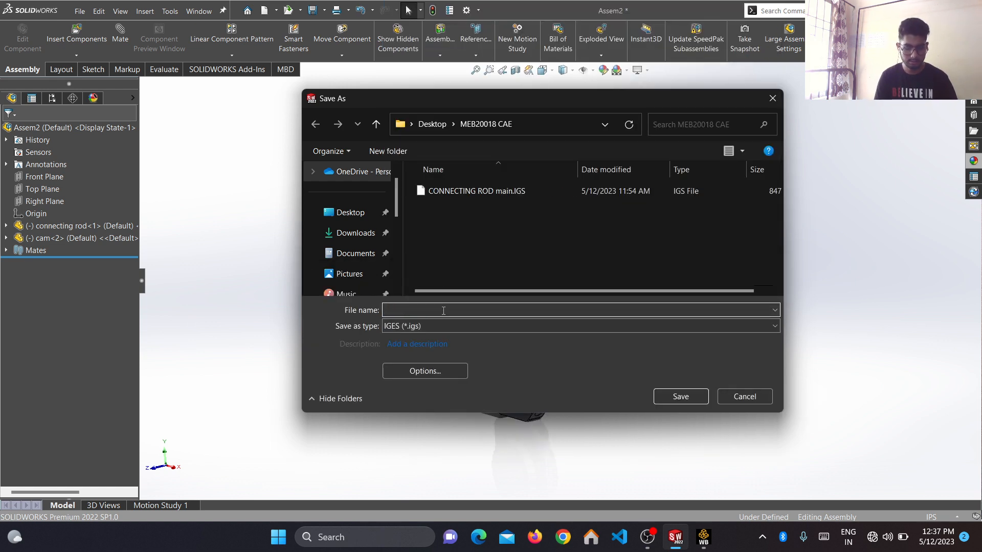
text(Connect)
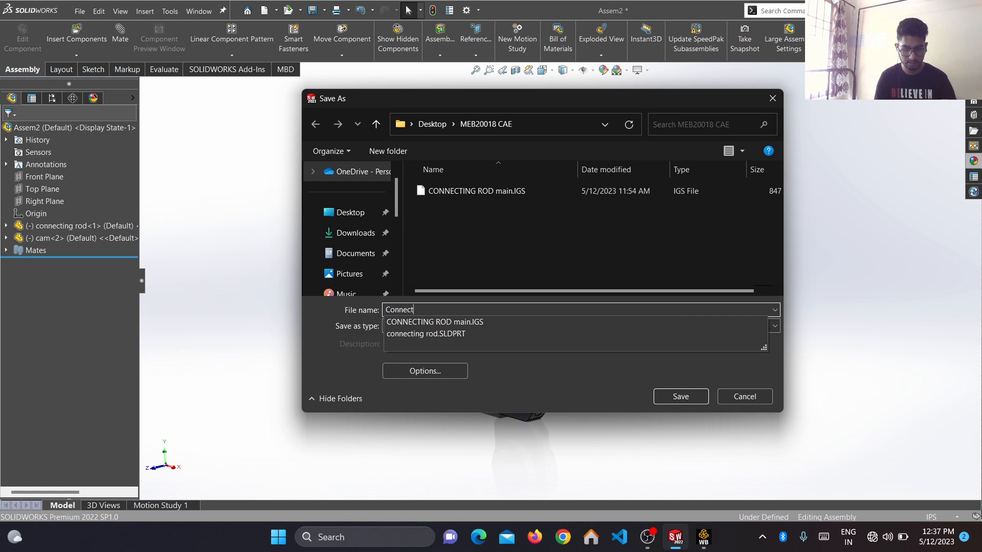
text(ing Ro)
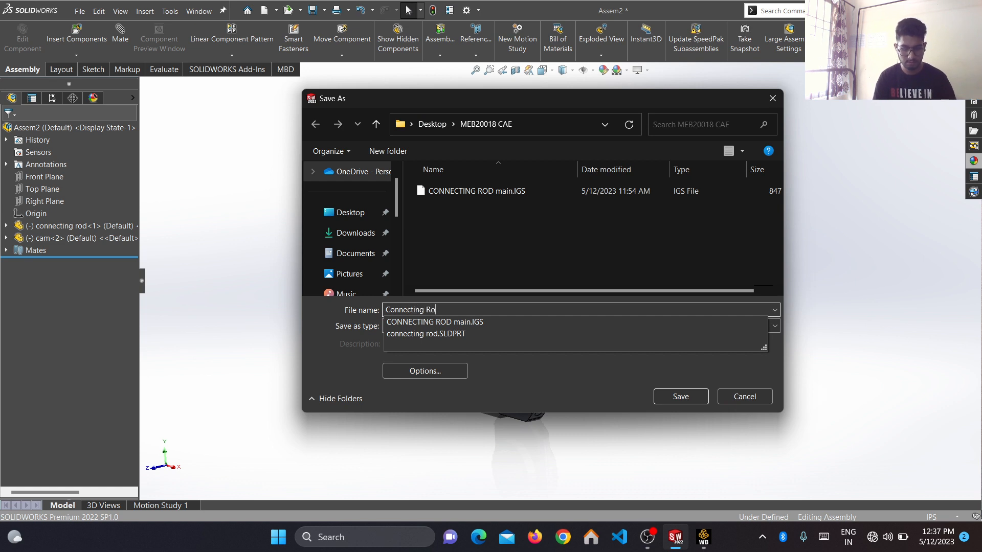
text(d)
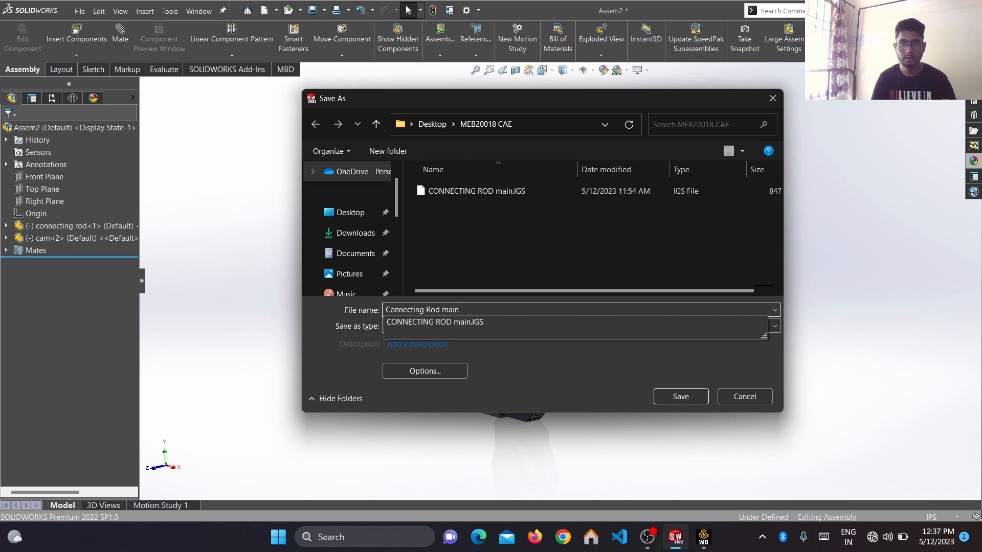
text(main)
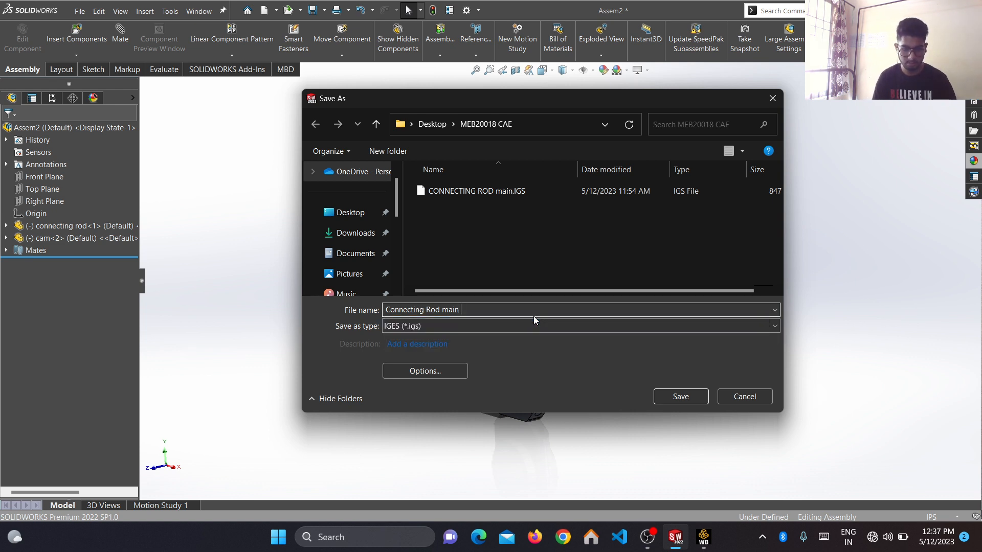
text( part 111)
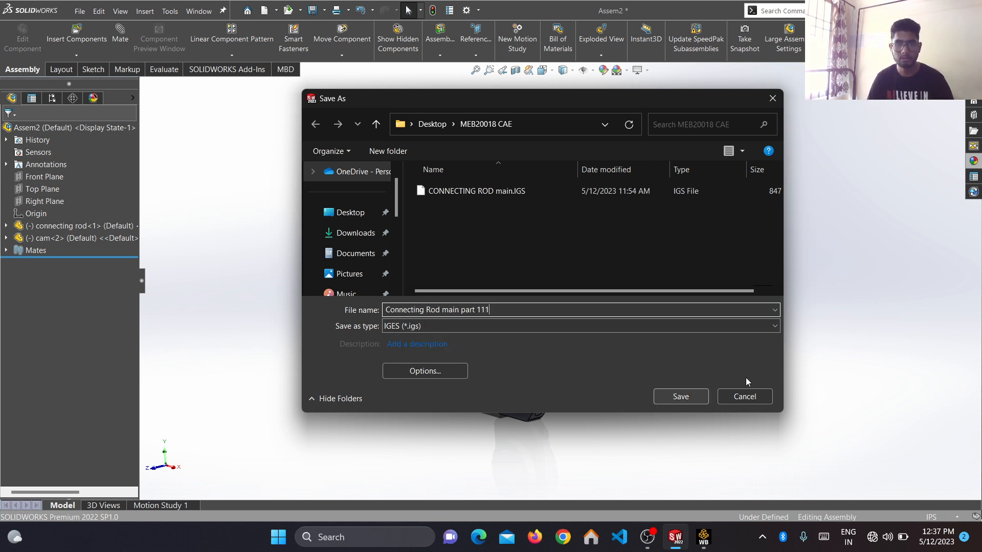
click(673, 397)
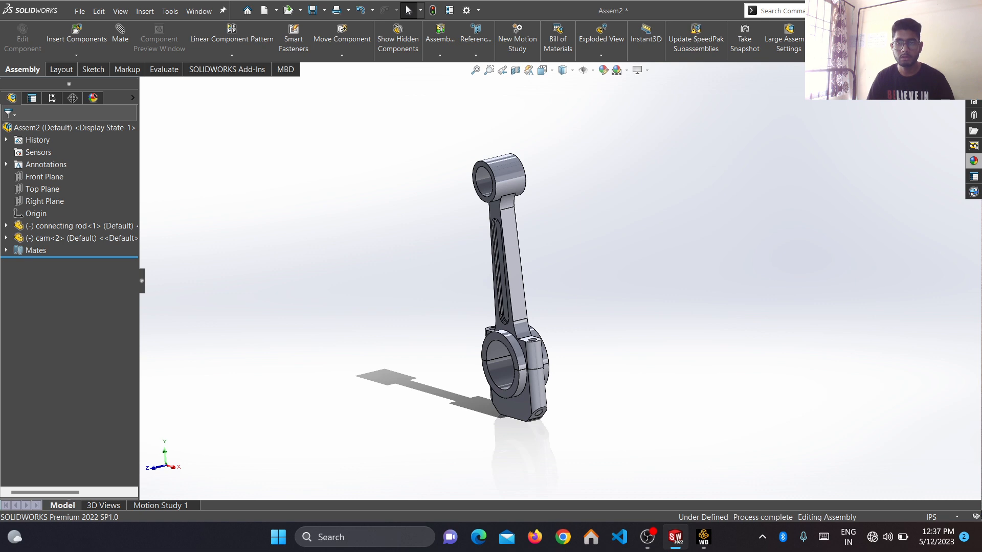
Switch to Ansys Workbench and add a Static Structural analysis system to the project schematic.
key(super+d)
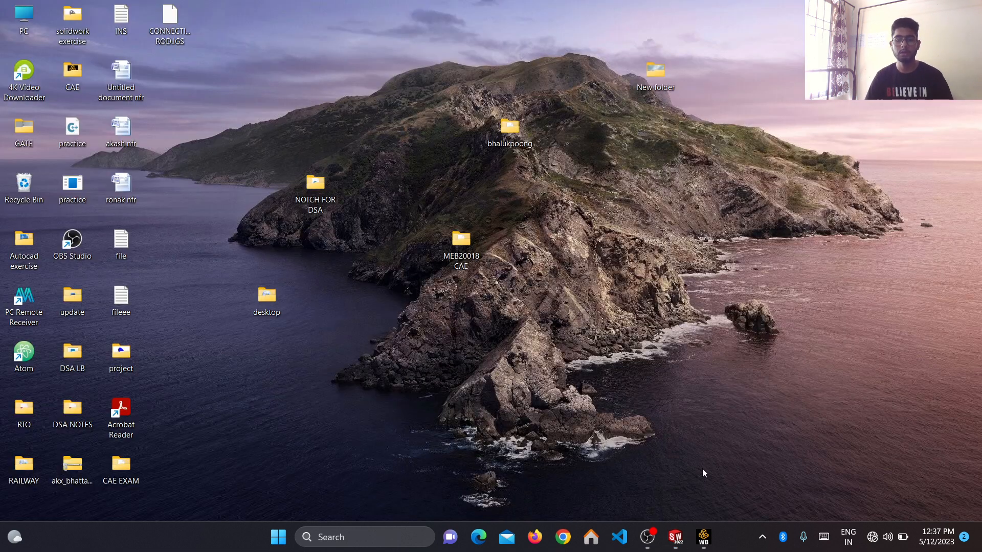
click(704, 537)
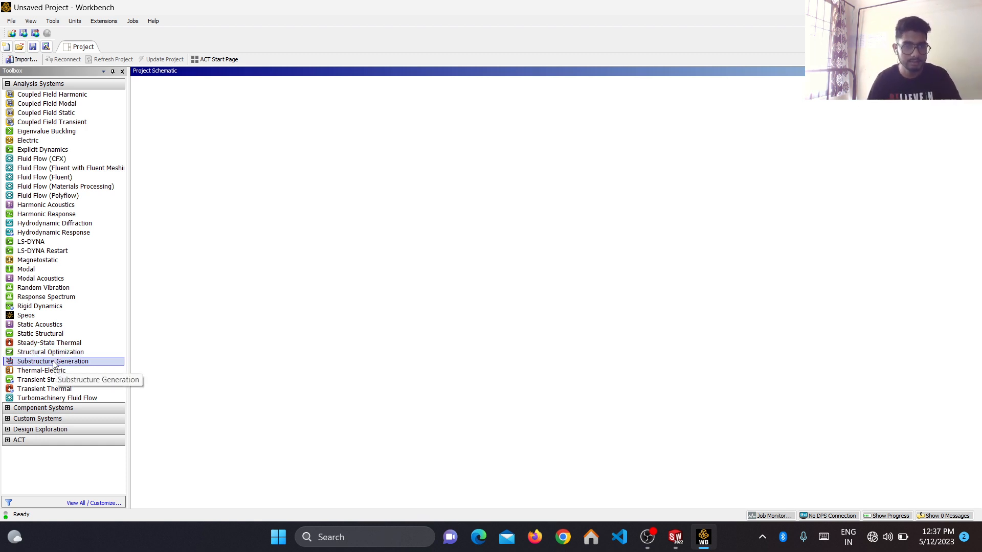
click(46, 333)
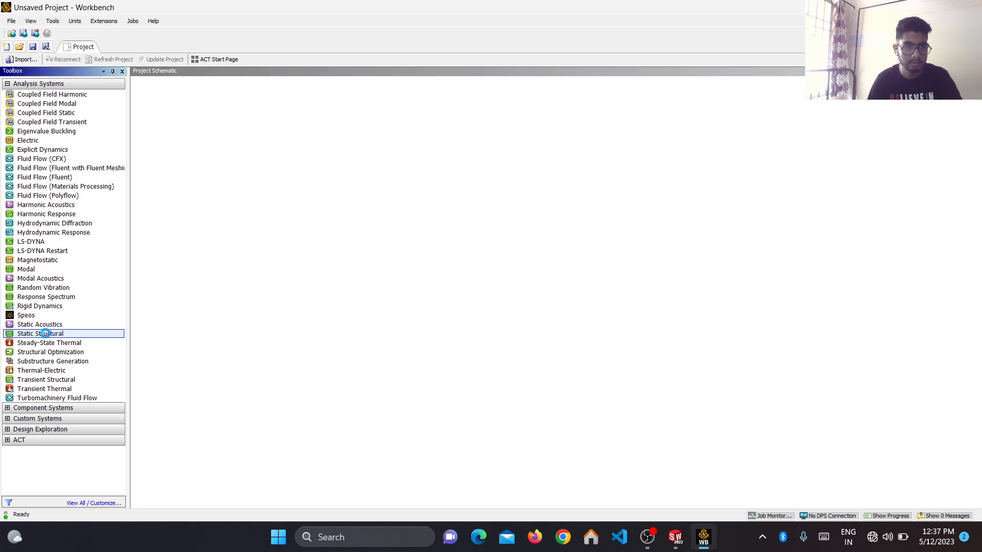
double_click(46, 334)
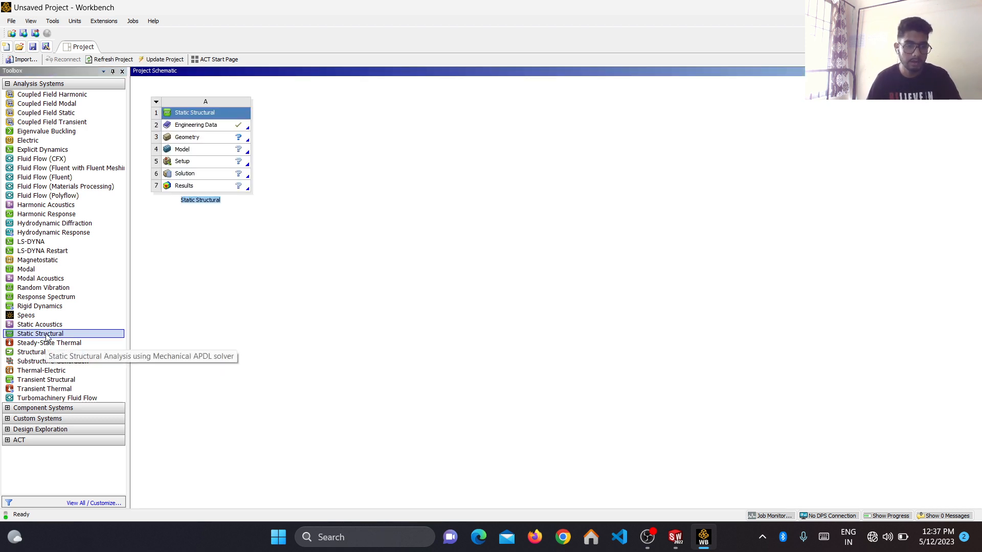
Import "Connecting Rod main part 111.IGS" from the MEB20018 CAE folder as the Static Structural system's geometry.
click(235, 142)
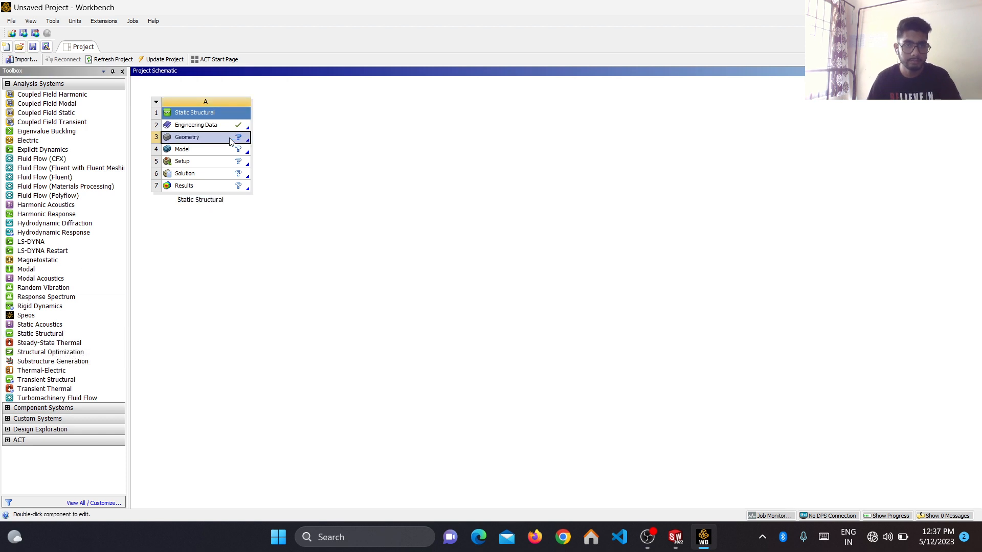
right_click(230, 142)
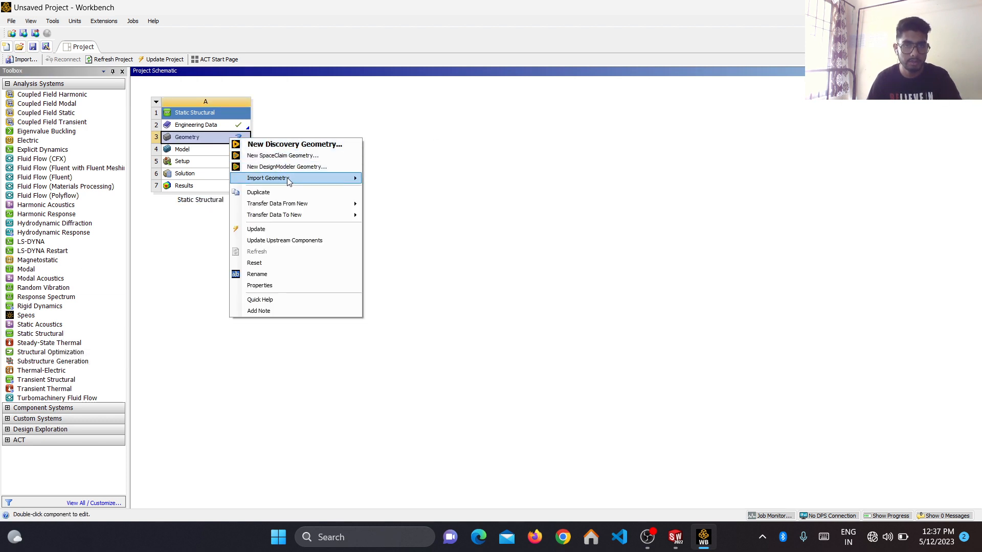
mouse_move(341, 183)
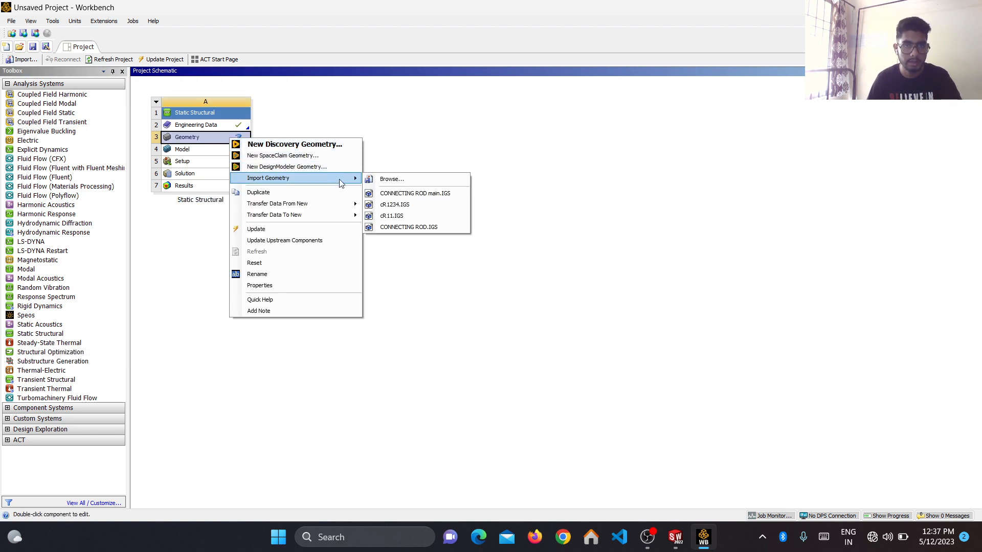
click(387, 179)
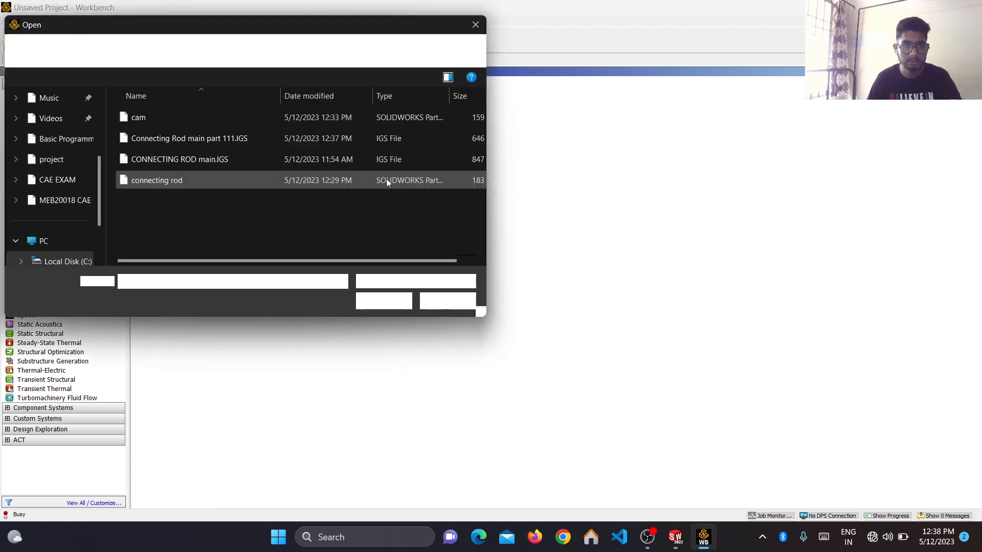
click(236, 138)
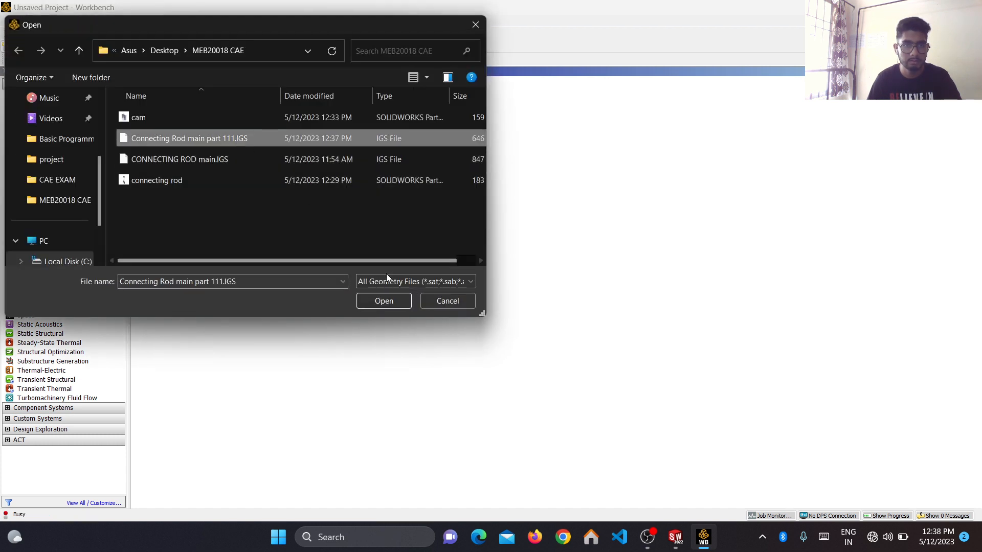
click(383, 301)
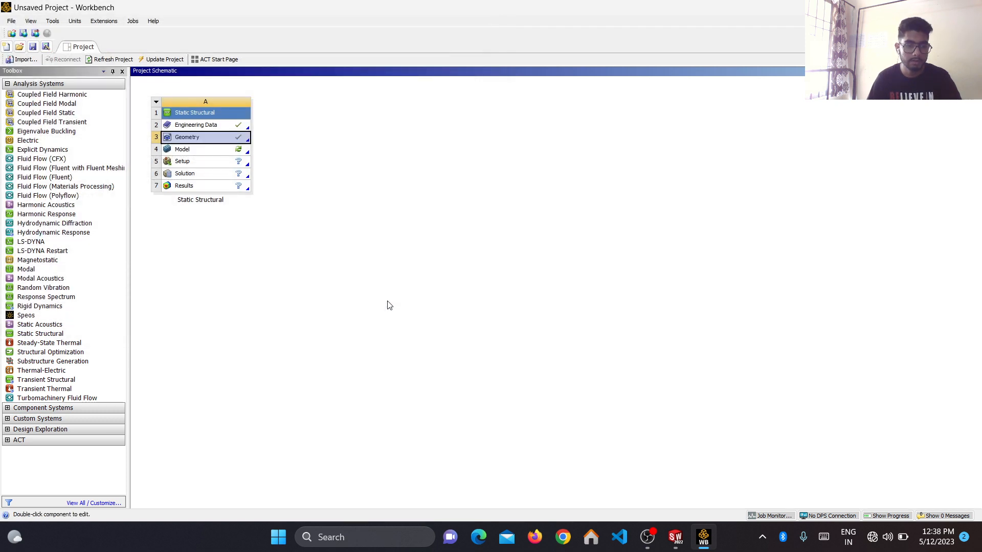
Review the Structural Steel properties in the system's Engineering Data, then return to the project schematic.
click(189, 126)
double_click(190, 126)
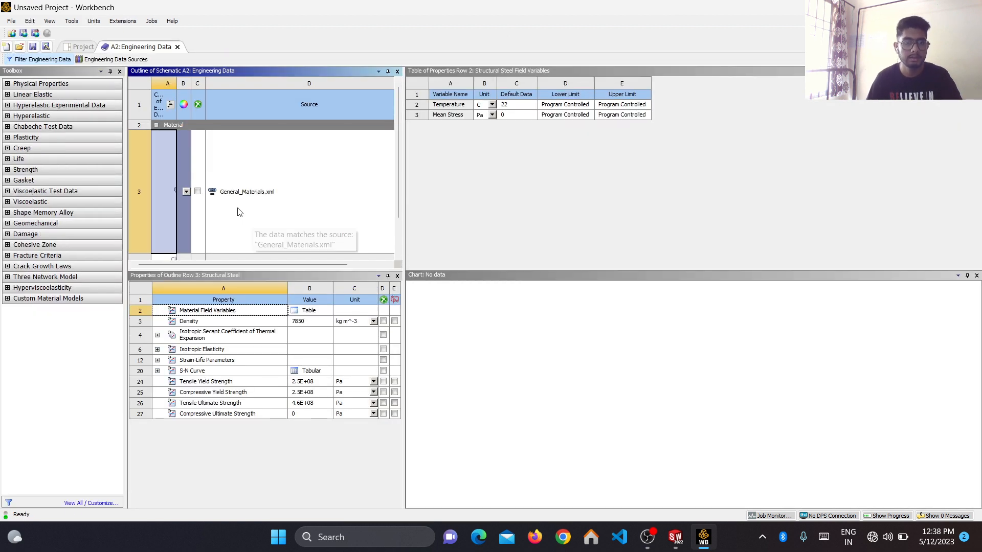
click(177, 47)
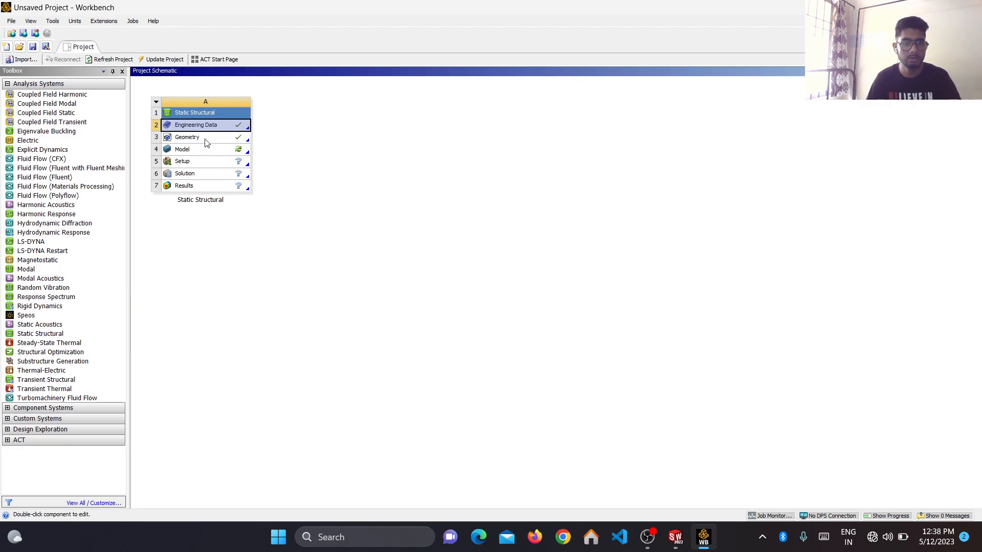
Open the Static Structural system's geometry for editing in DesignModeler.
click(206, 138)
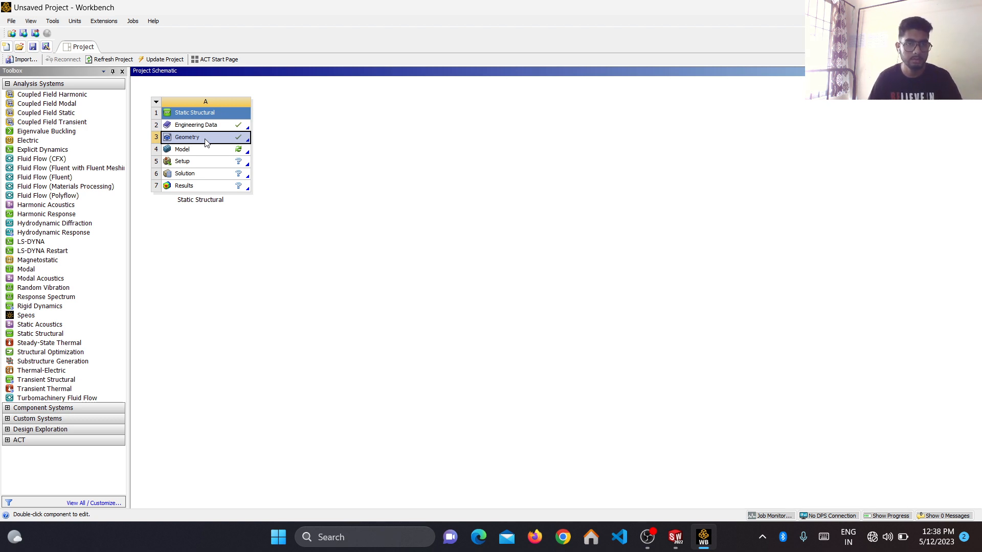
right_click(206, 140)
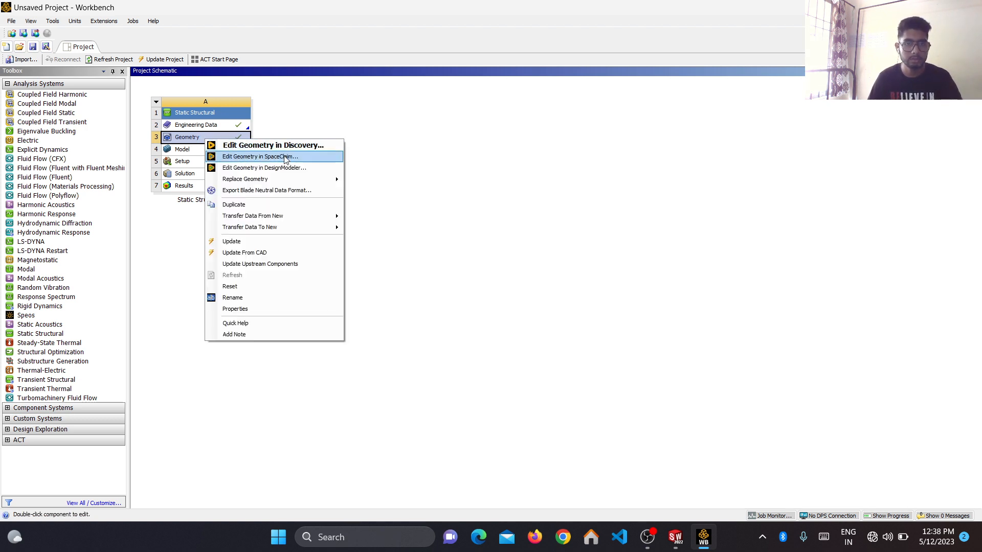
click(286, 169)
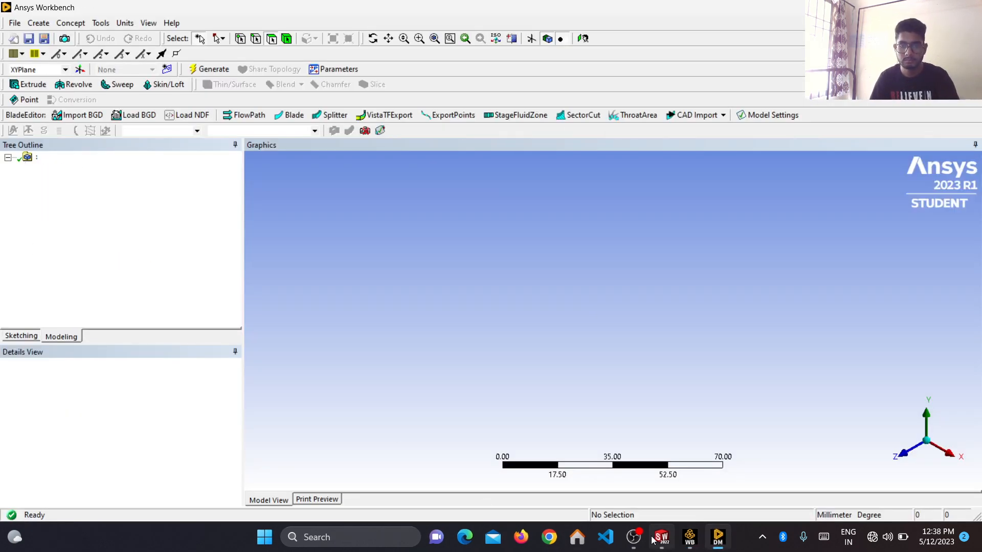
click(638, 539)
click(642, 541)
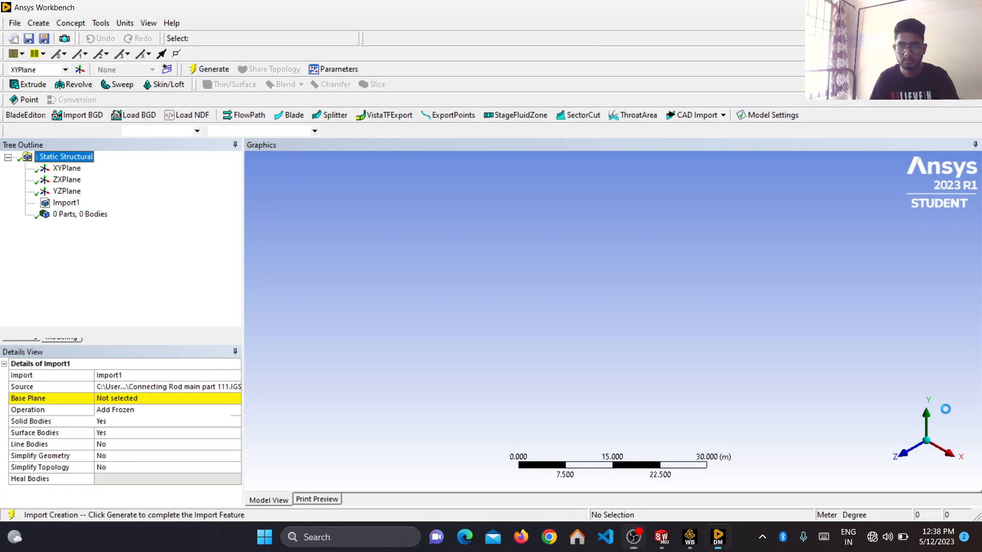
click(639, 539)
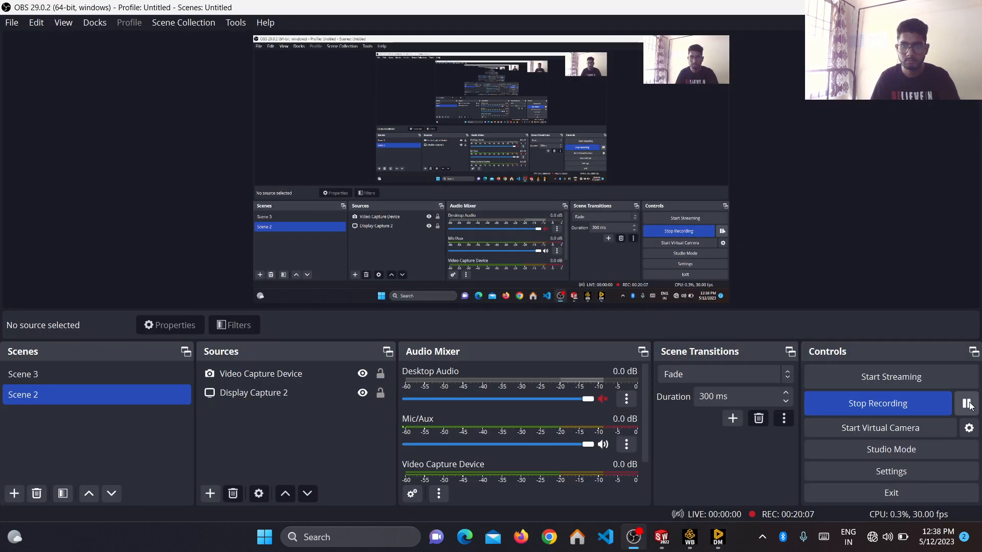
click(967, 403)
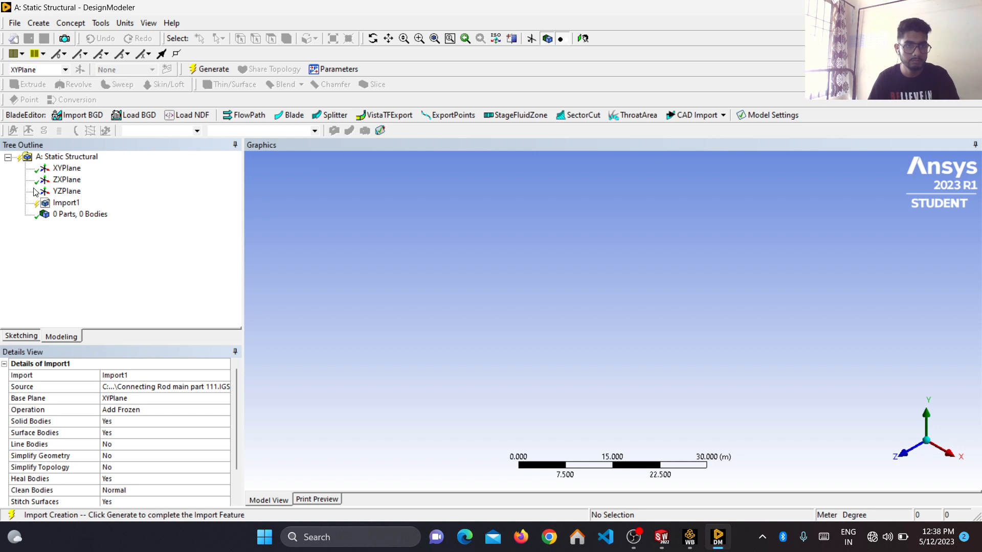
Generate the imported connecting rod geometry and select the first solid in the expanded list of bodies.
click(210, 69)
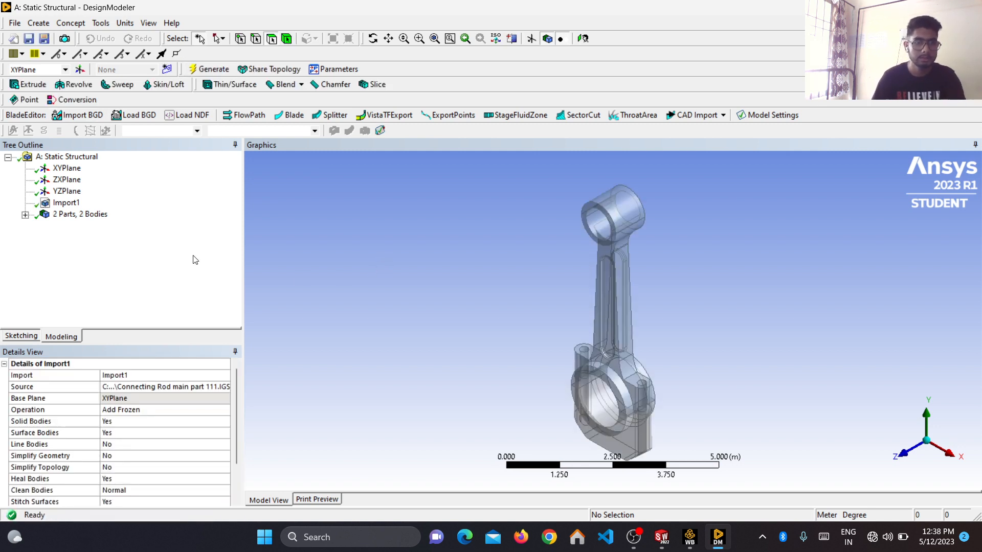
click(25, 215)
click(77, 226)
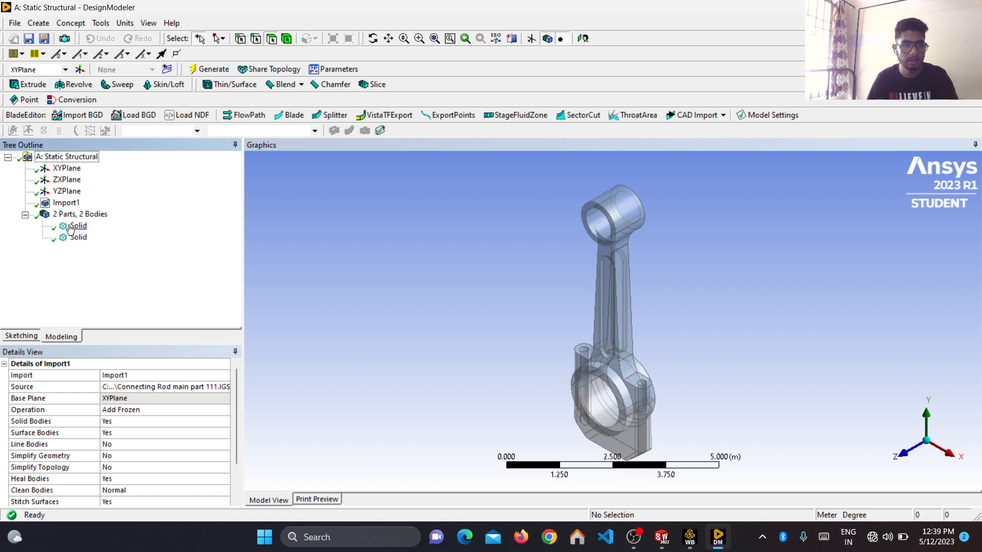
key(super+space)
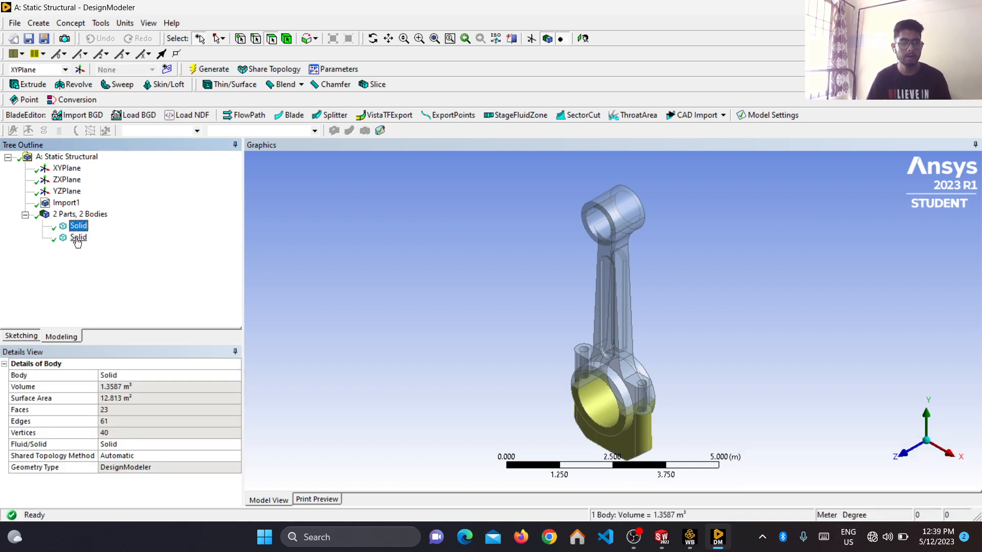
Combine both imported solids into one new part, generate the model, and close DesignModeler.
click(80, 238)
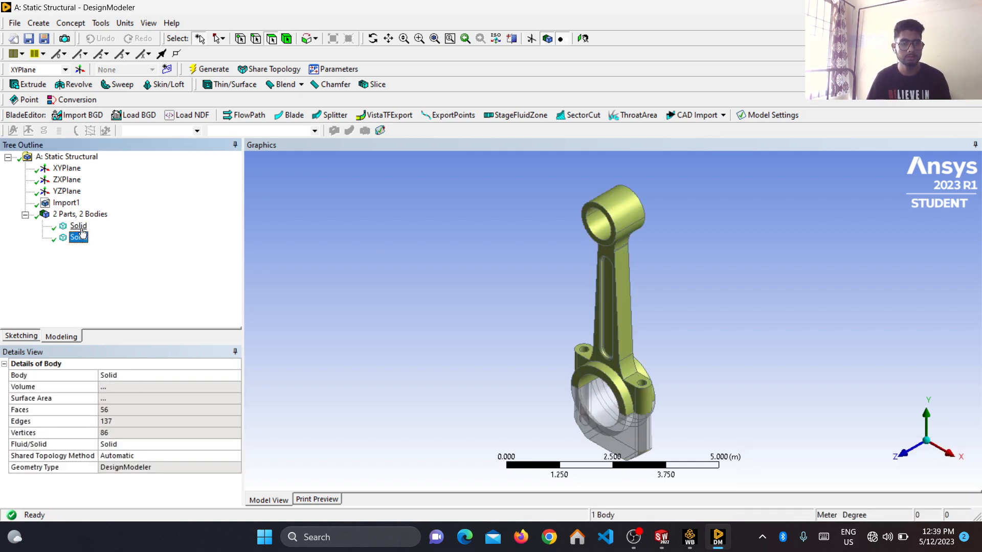
ctrl+click(81, 229)
right_click(81, 231)
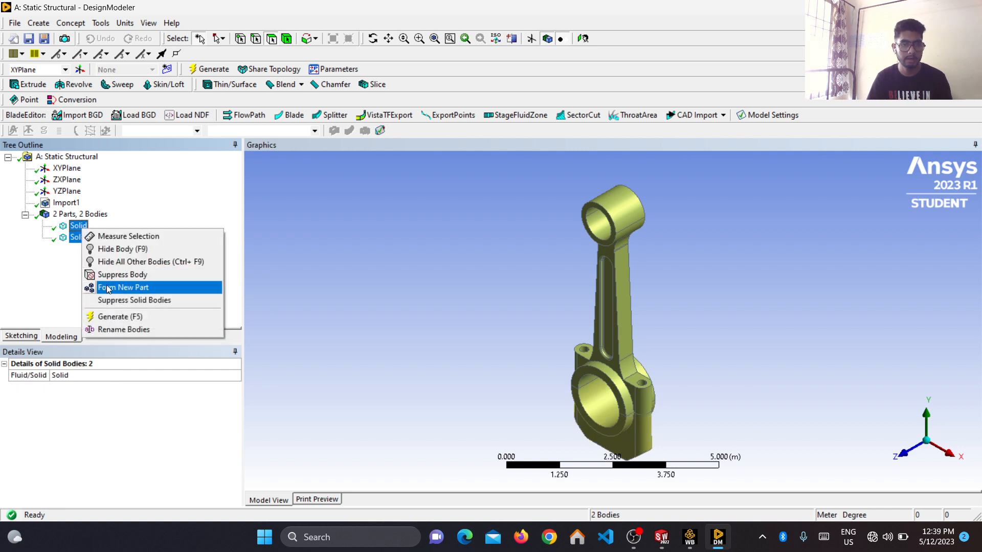
click(110, 290)
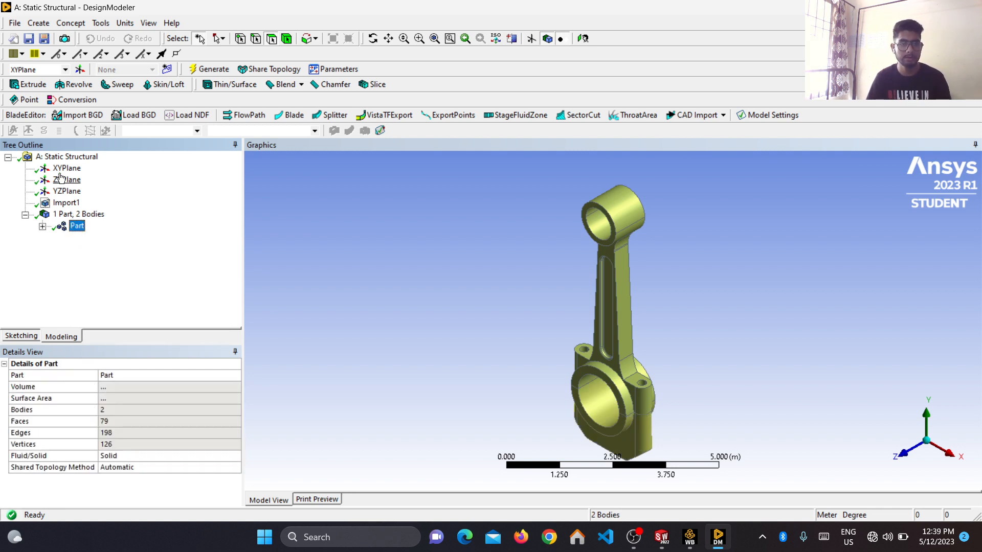
click(223, 71)
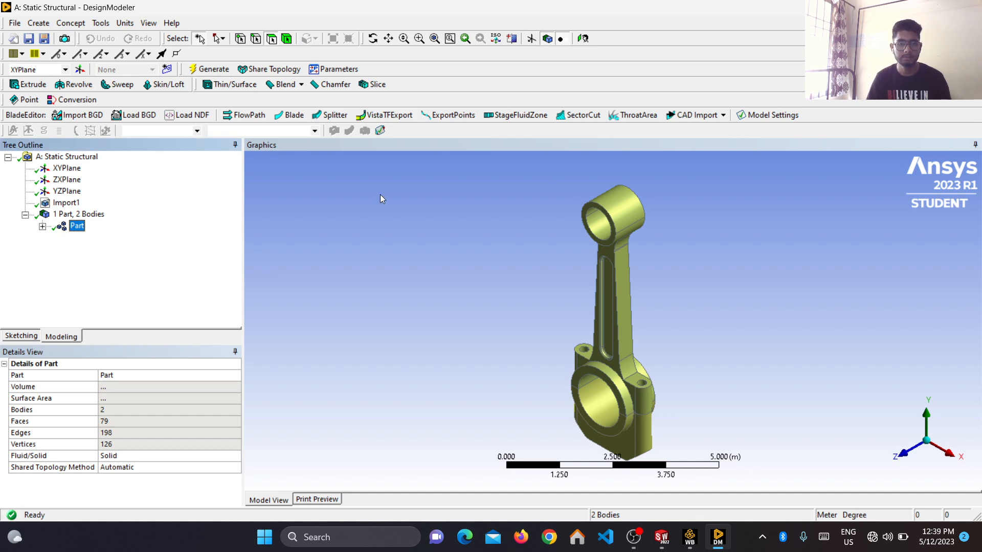
key(alt+F4)
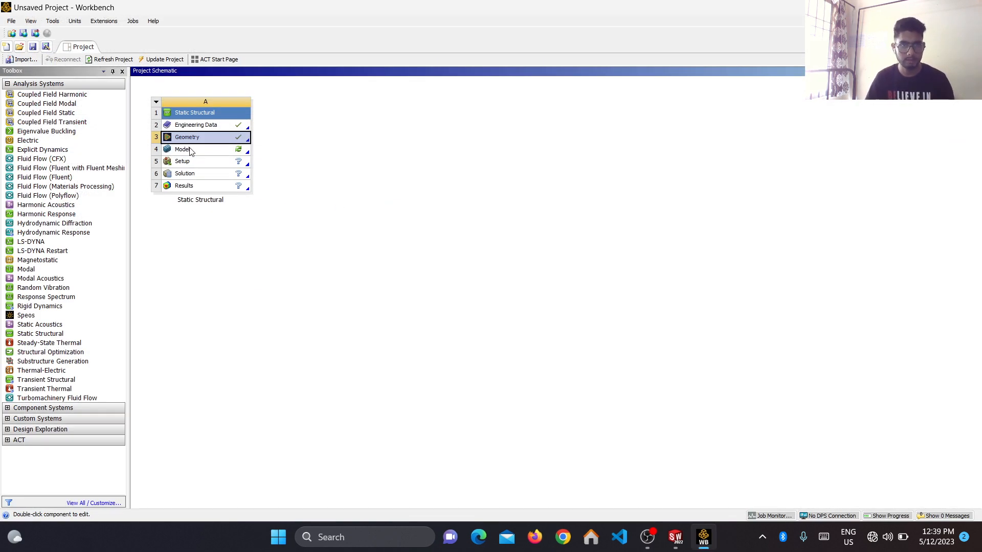
Update the Static Structural system's Model cell and open it for editing in Mechanical.
right_click(190, 151)
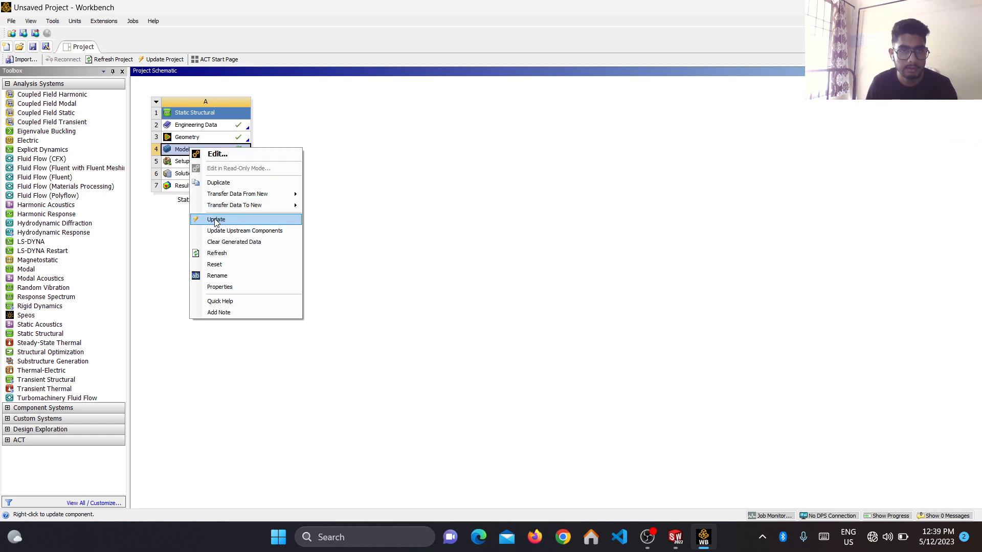
click(216, 220)
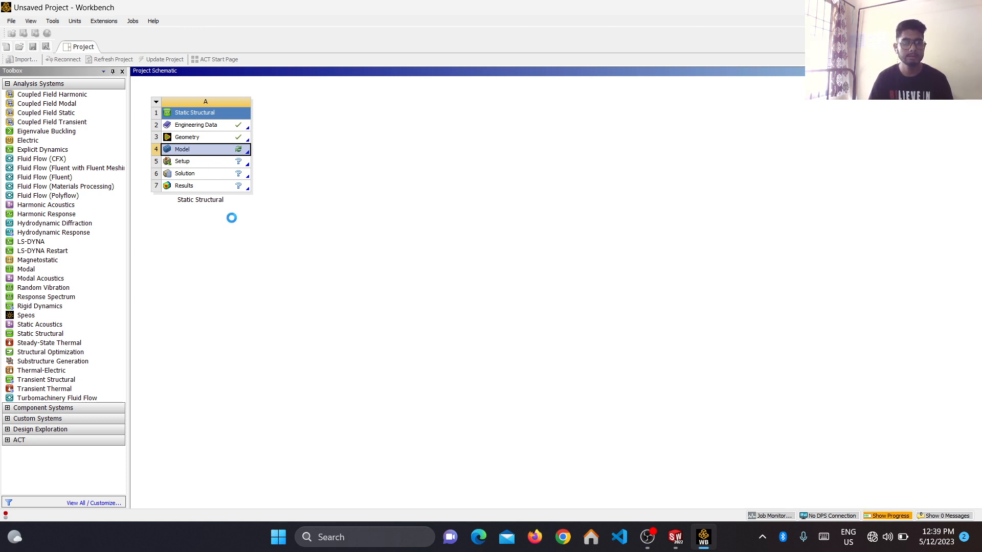
right_click(223, 154)
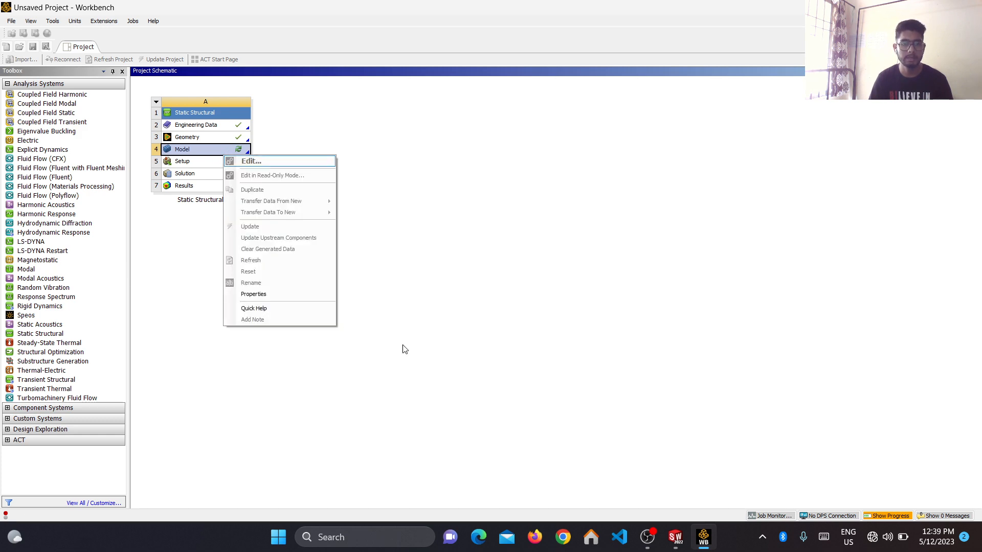
click(648, 537)
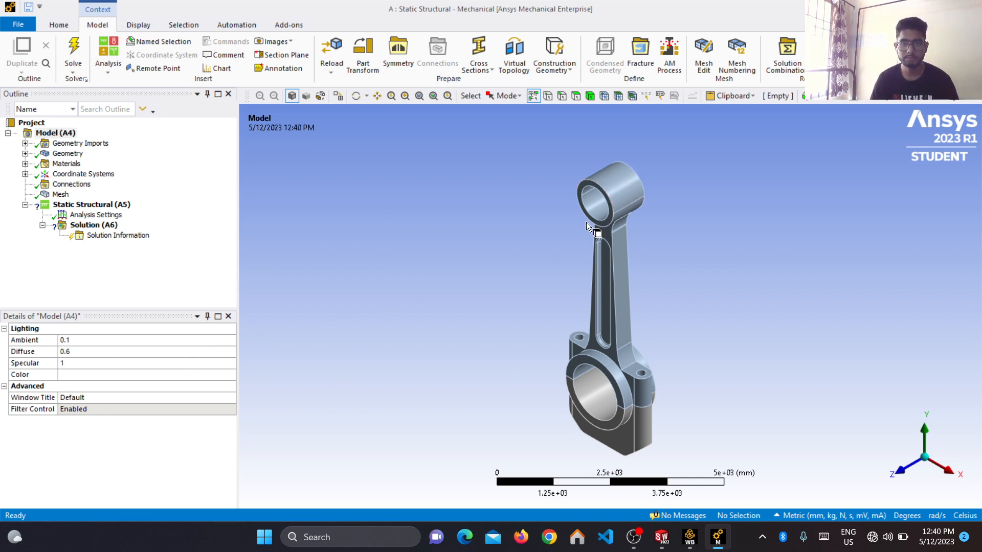
middle_drag(655, 299, 657, 280)
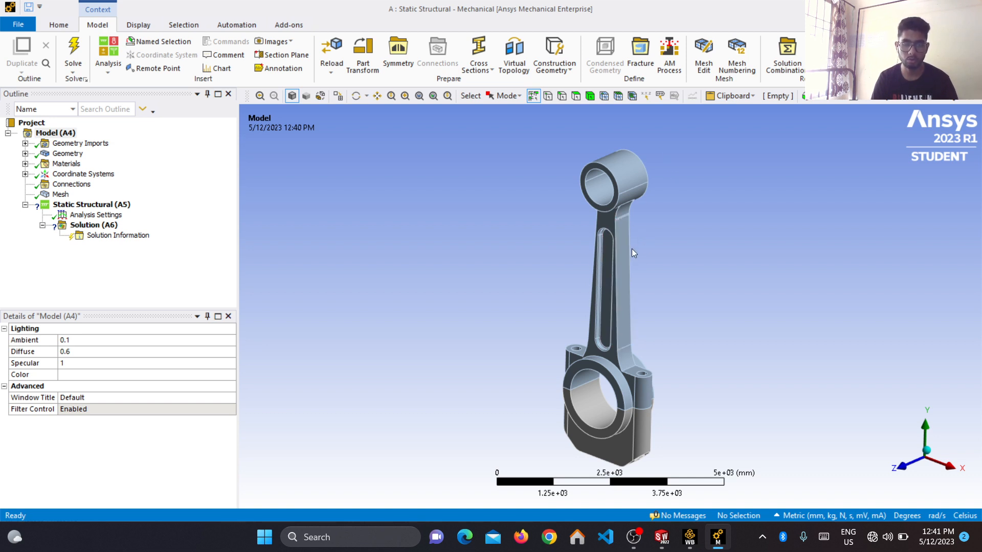
middle_drag(680, 285, 692, 267)
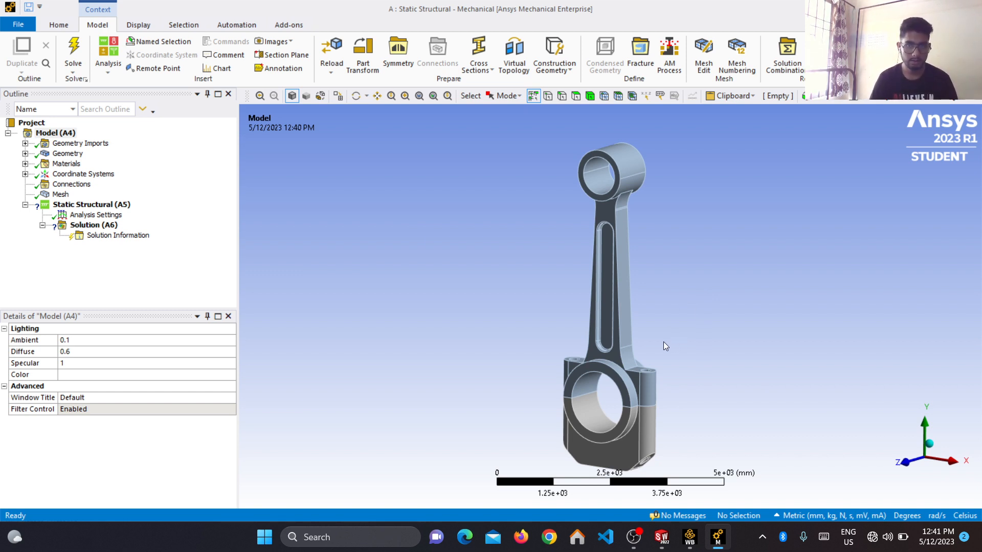
mouse_move(676, 309)
middle_down()
mouse_move(662, 320)
mouse_move(672, 312)
middle_up()
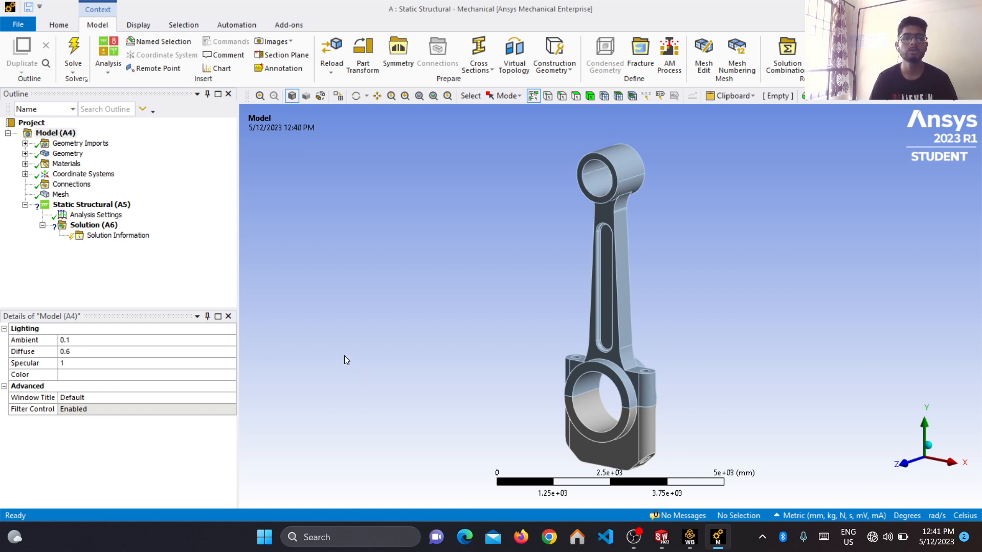
In the mesh sizing settings, set Transition to Slow and Span Angle Center to Fine.
click(59, 194)
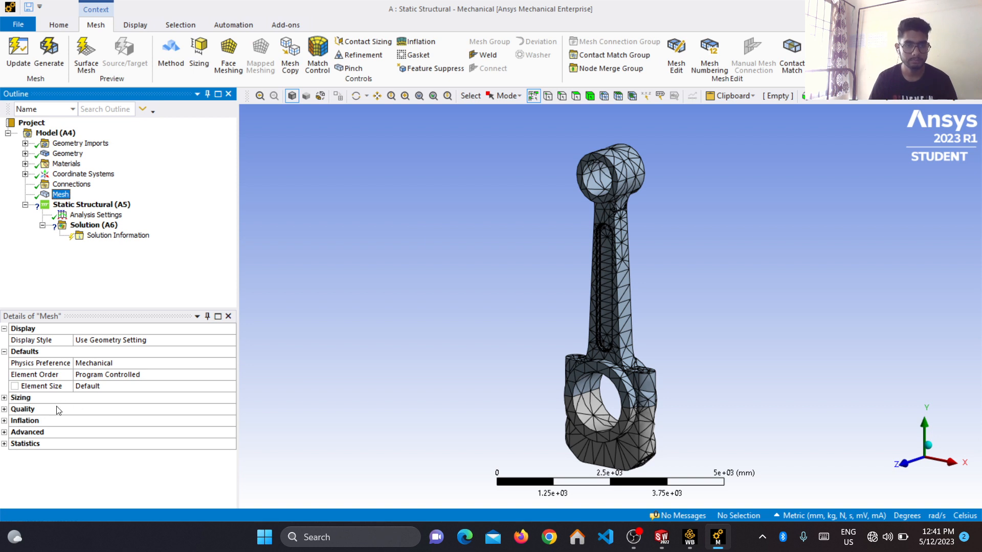
drag(118, 309, 121, 298)
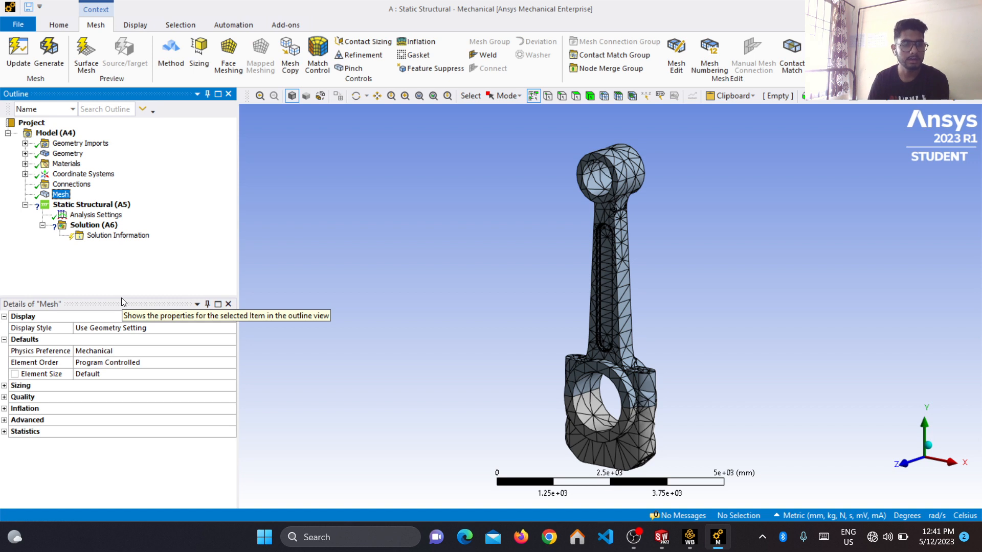
click(4, 387)
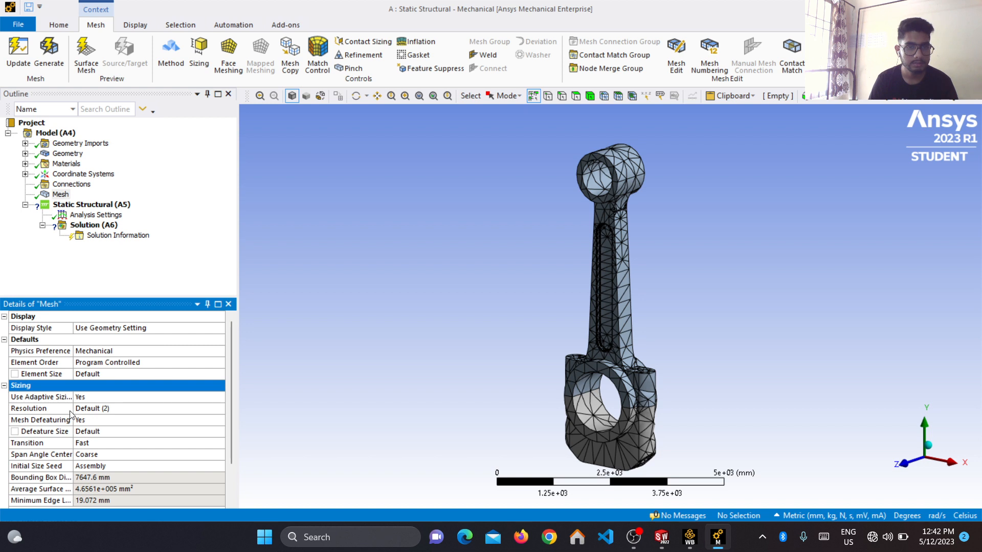
scroll(71, 415, down, 2)
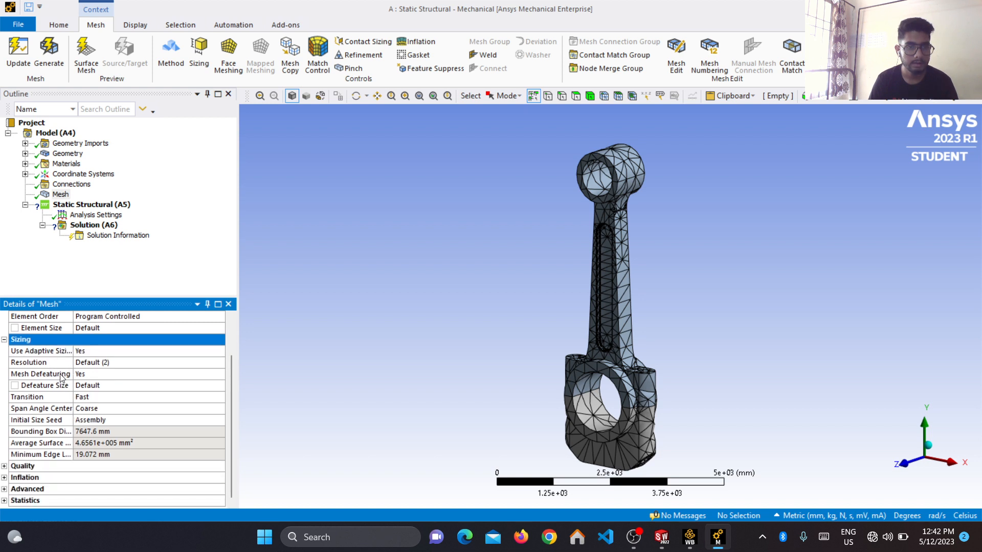
click(145, 399)
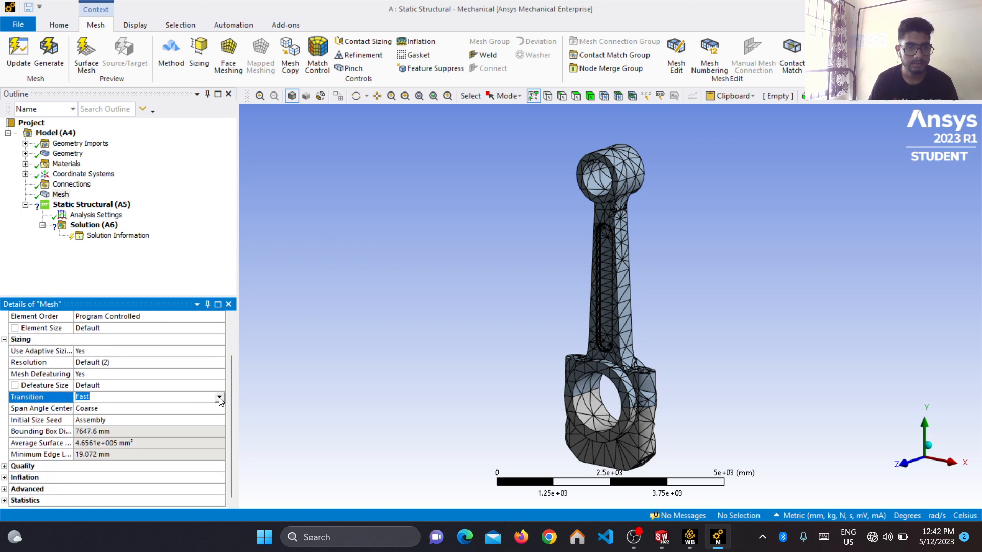
click(220, 399)
click(134, 409)
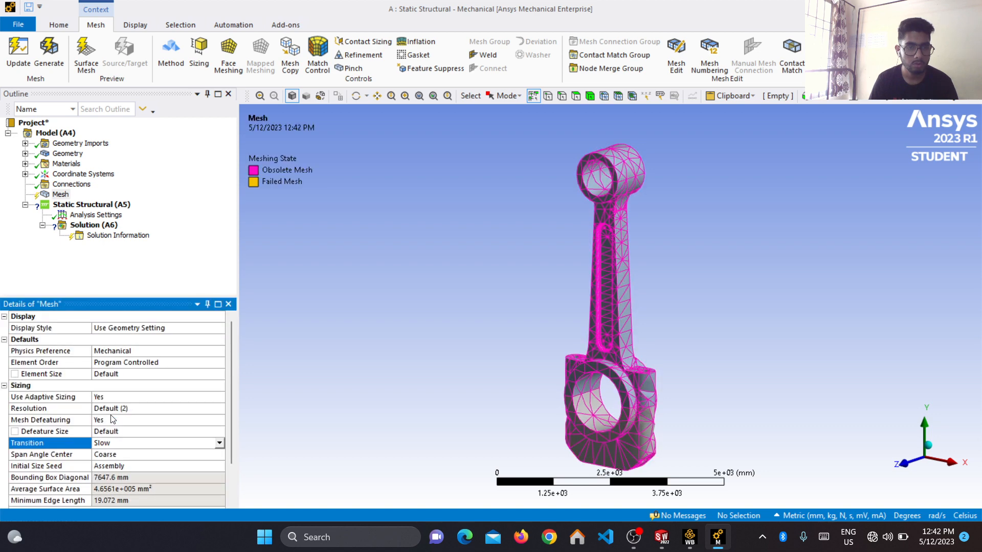
click(189, 455)
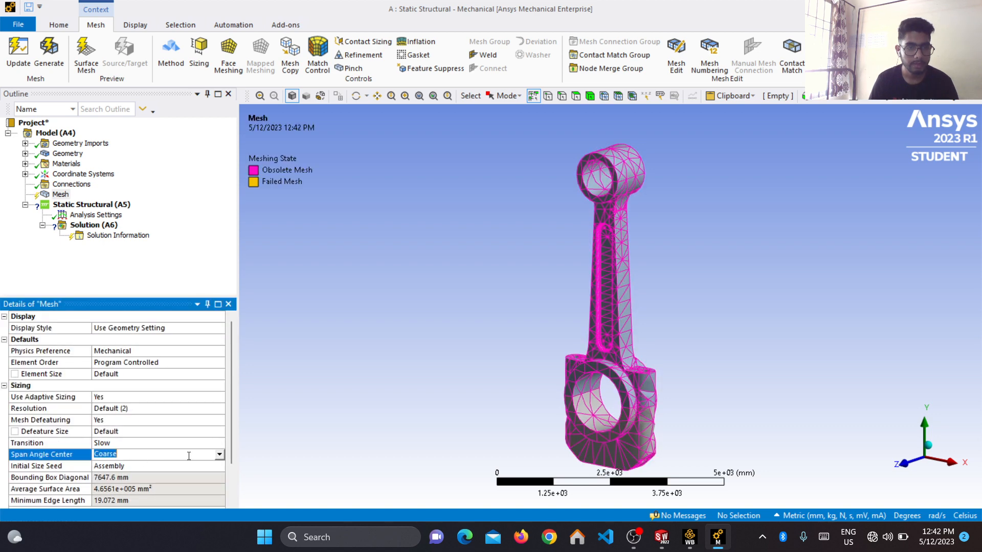
click(220, 454)
click(131, 478)
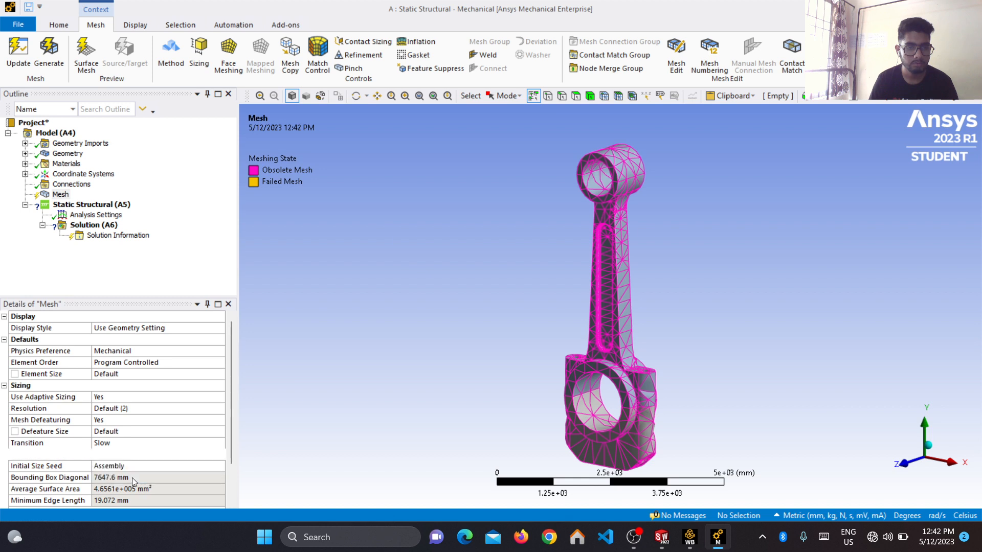
Set the mesh quality's Smoothing option to High.
scroll(137, 451, down, 2)
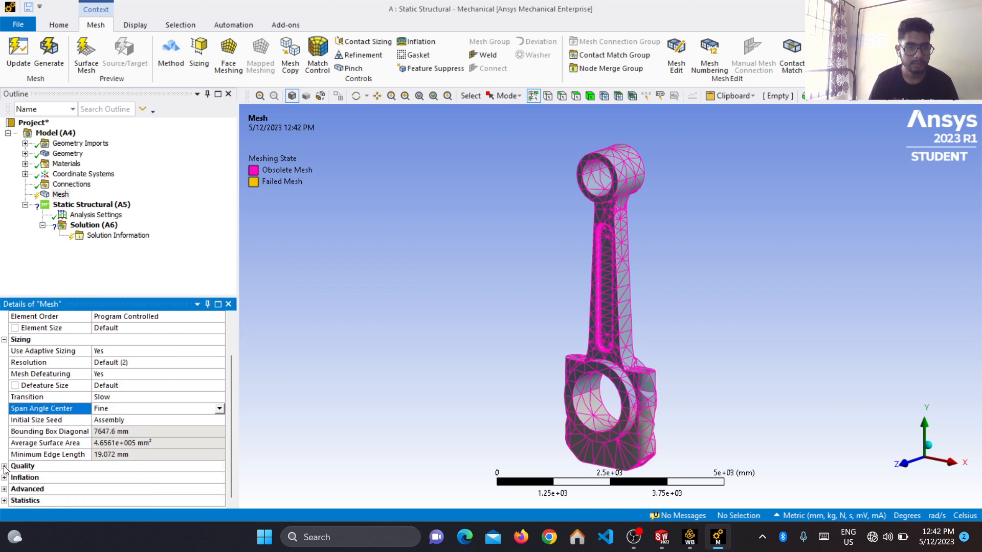
click(4, 466)
scroll(110, 473, down, 2)
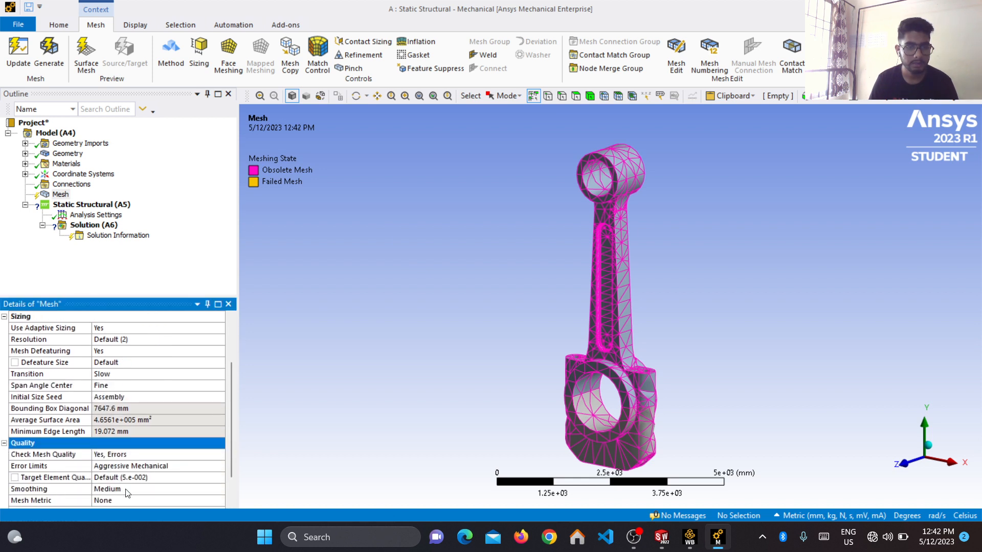
click(128, 466)
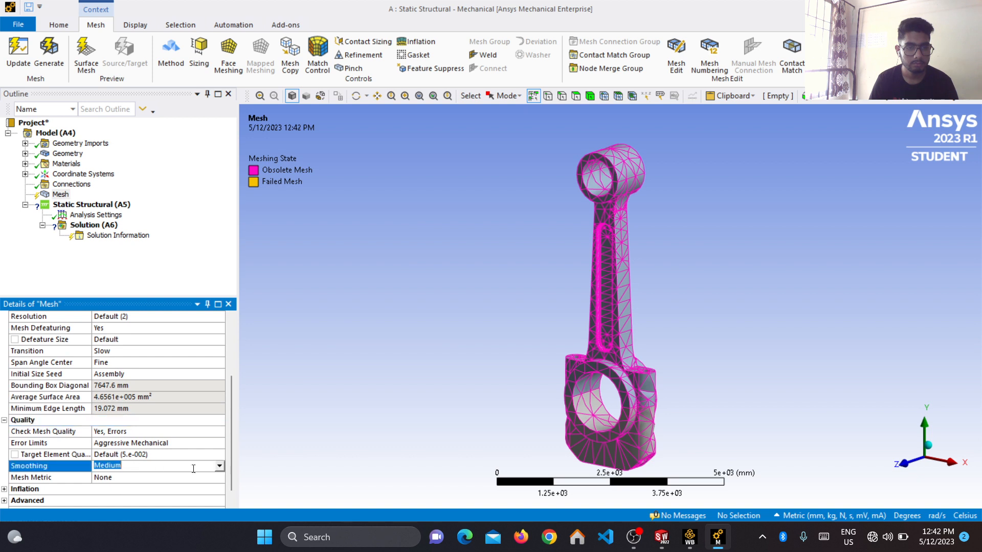
click(220, 465)
click(142, 493)
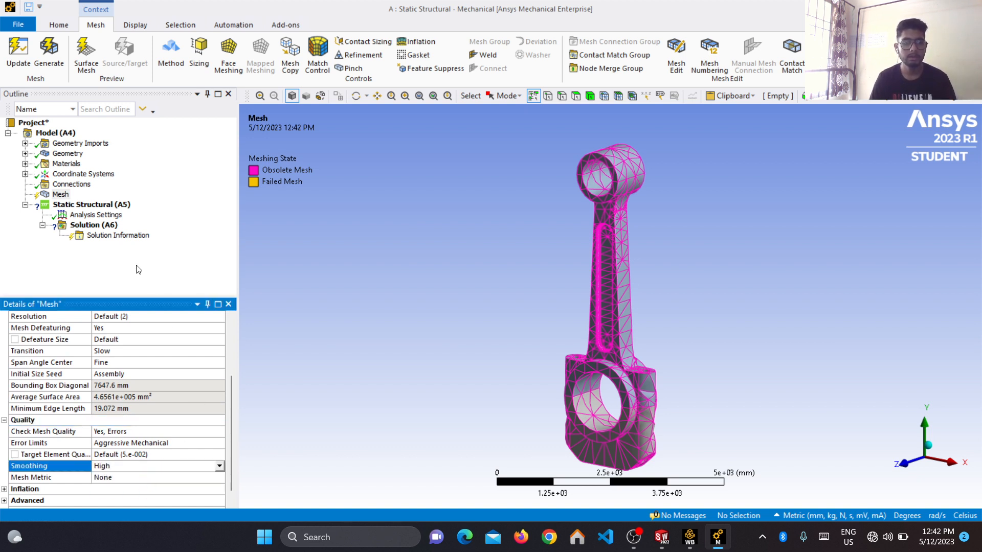
Generate the connecting rod mesh with the new sizing and quality settings.
right_click(59, 195)
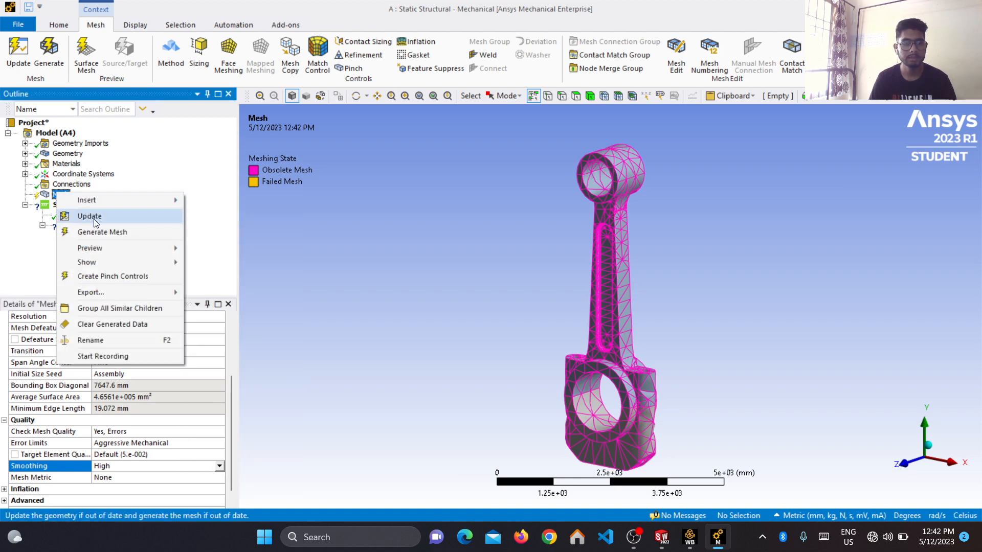
click(102, 232)
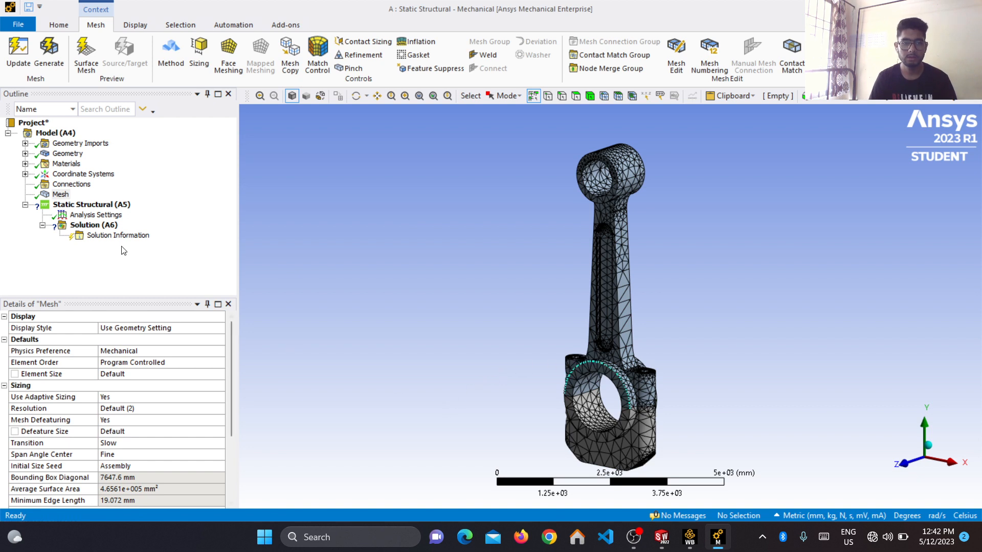
click(129, 266)
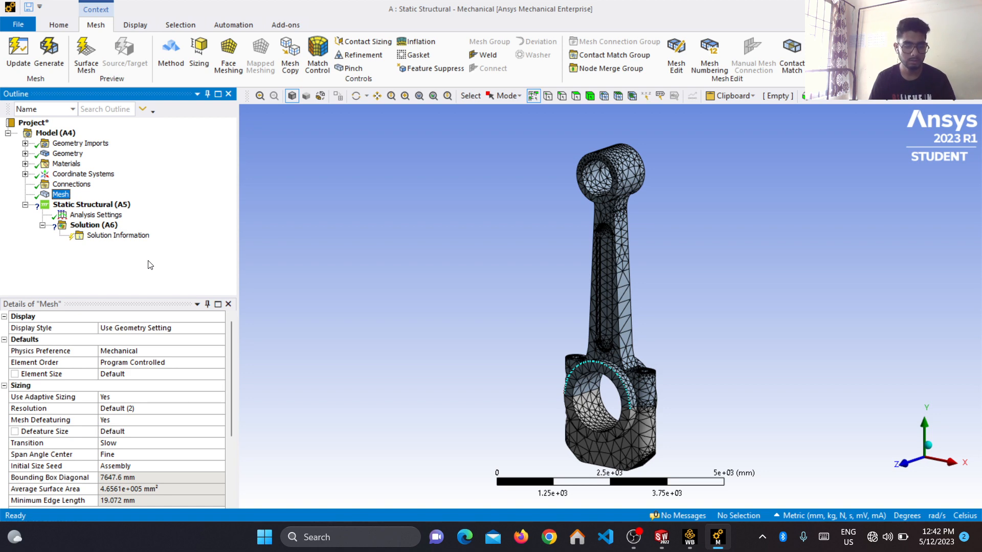
Add a Fixed Support to the static structural analysis, scoped to both inner faces of the big-end bore.
right_click(95, 206)
mouse_move(154, 214)
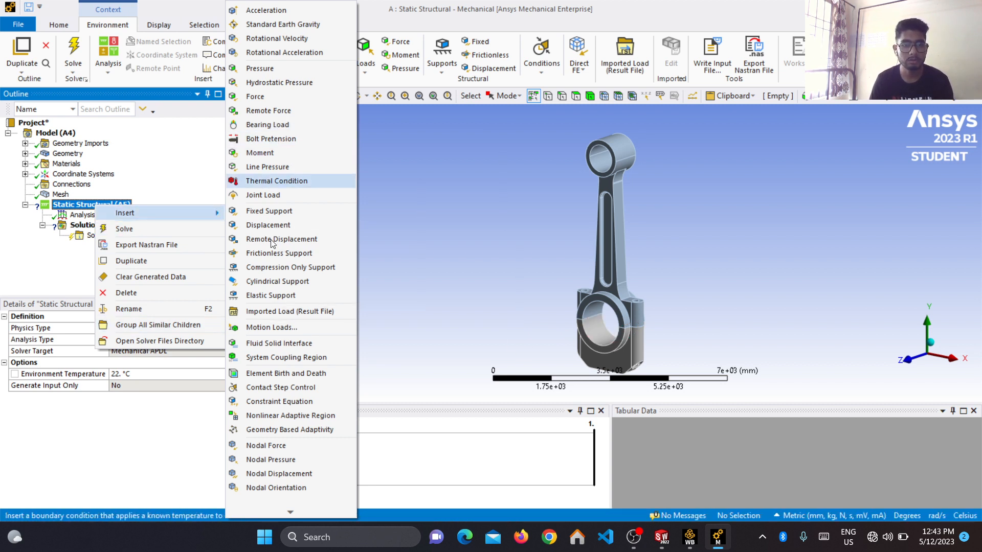
click(268, 210)
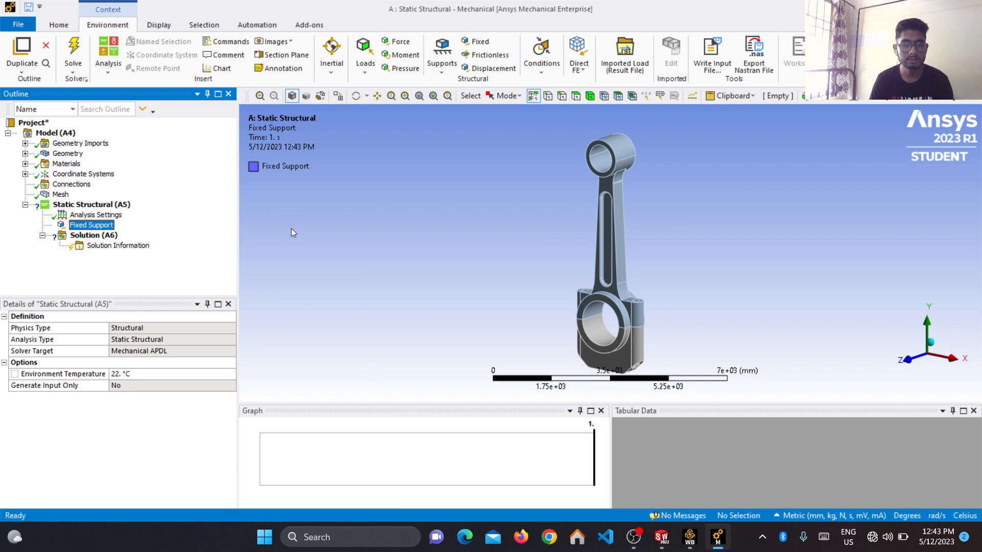
click(600, 329)
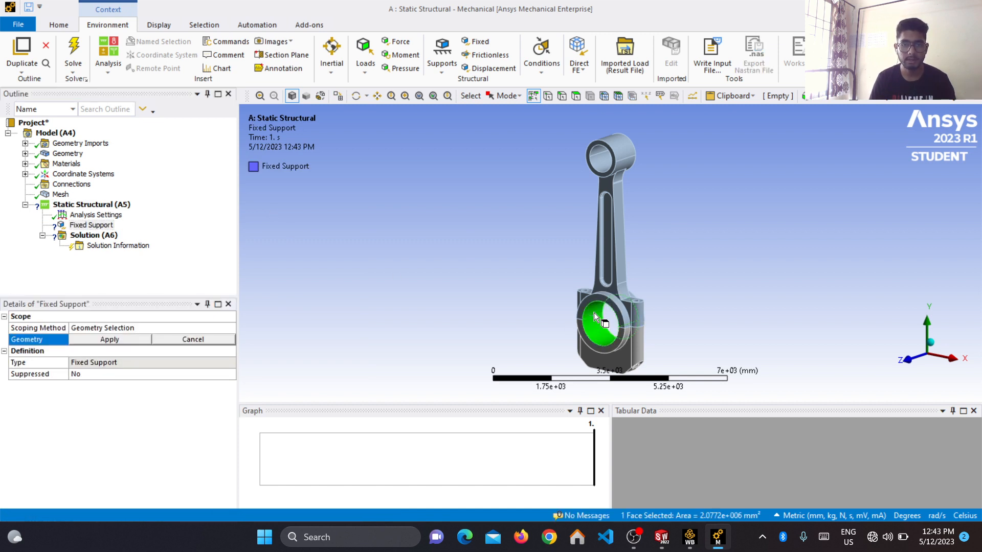
ctrl+click(593, 312)
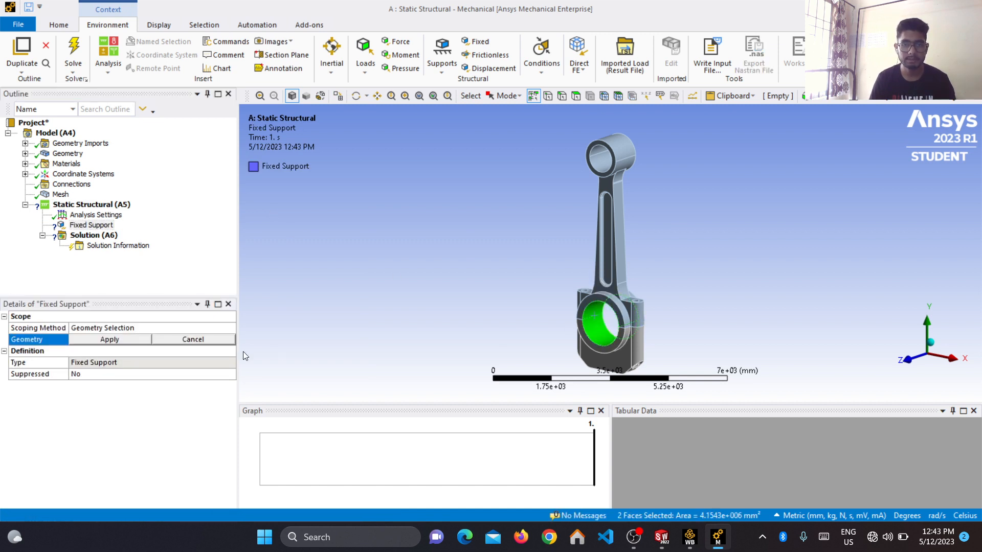
click(132, 341)
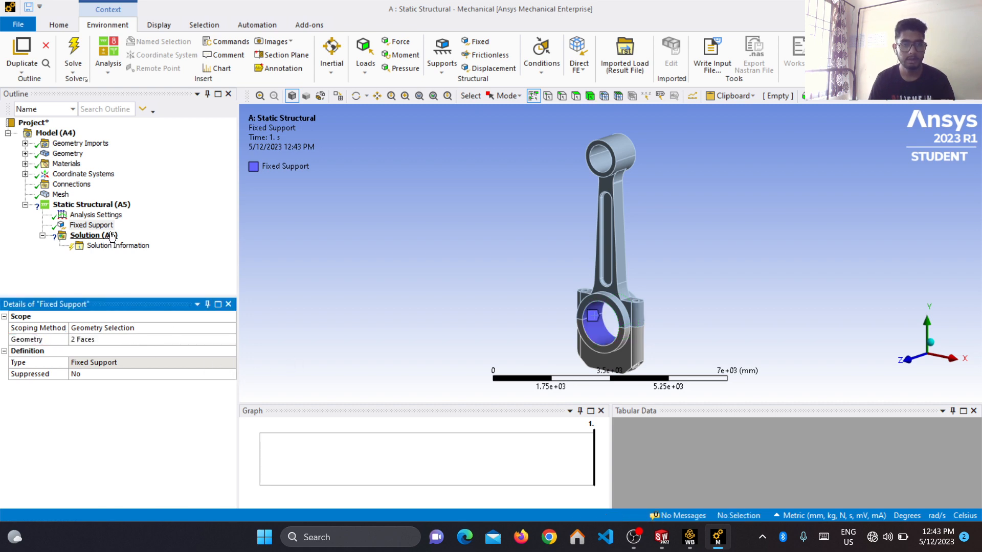
Add a Force to the static structural analysis, scoped to both inner faces of the small-end bore.
right_click(94, 204)
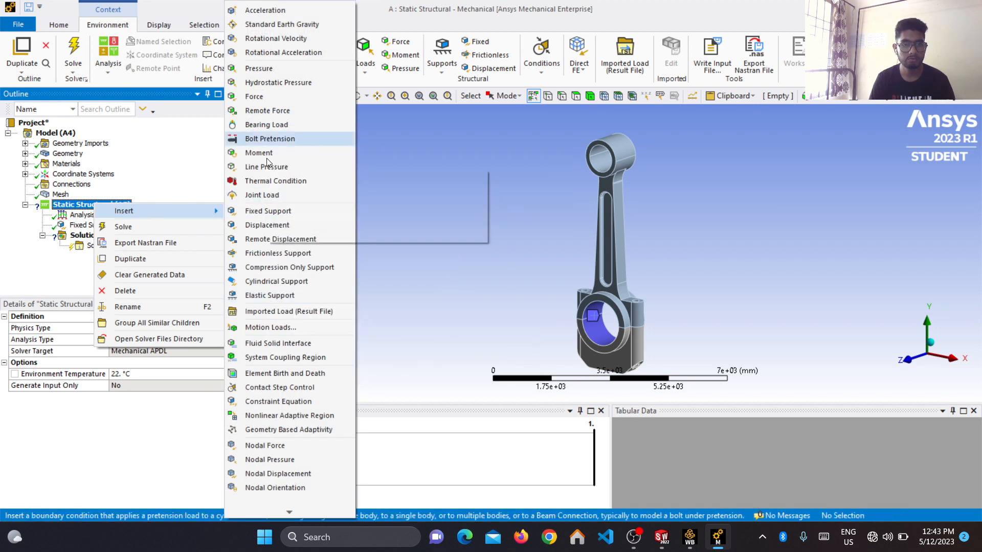
click(262, 95)
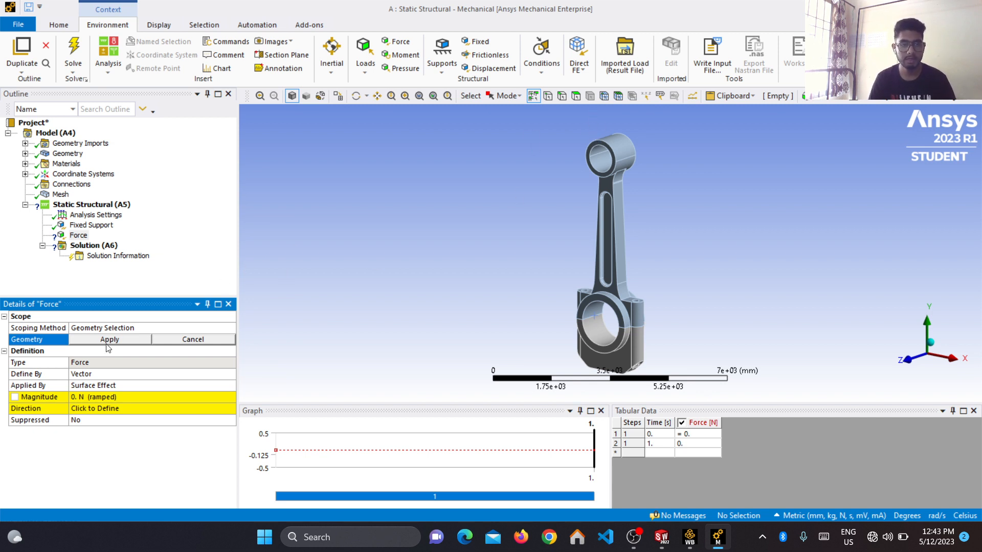
click(601, 164)
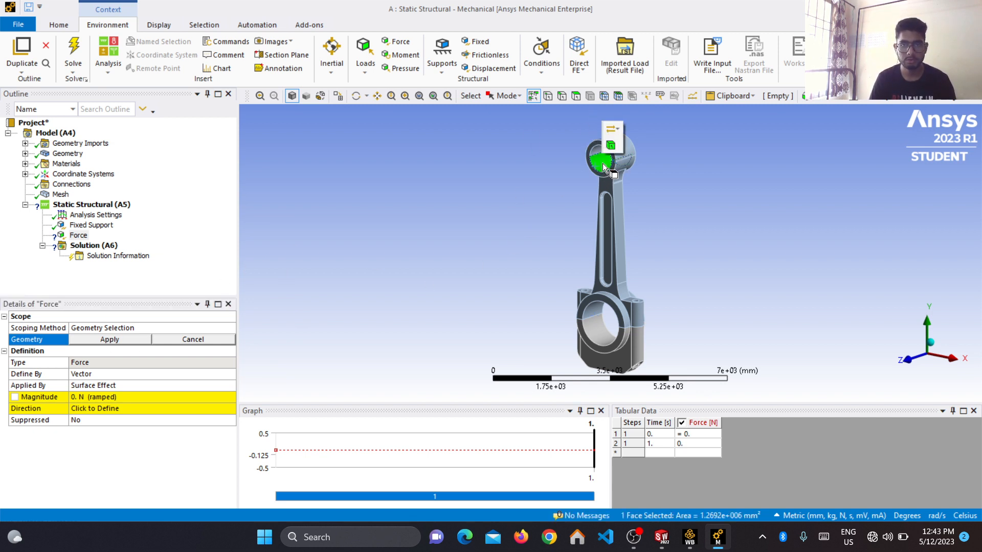
middle_drag(663, 166, 666, 149)
ctrl+click(605, 149)
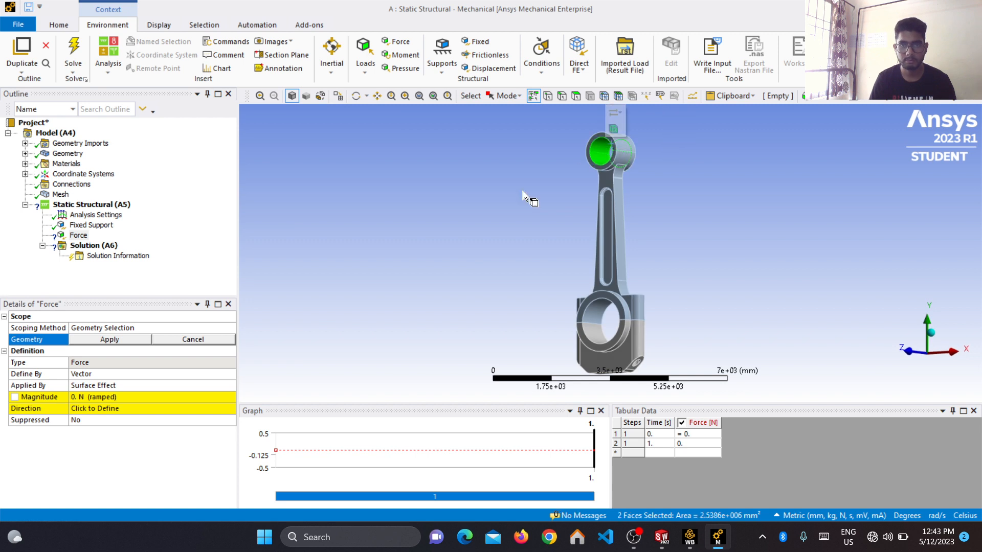
click(108, 340)
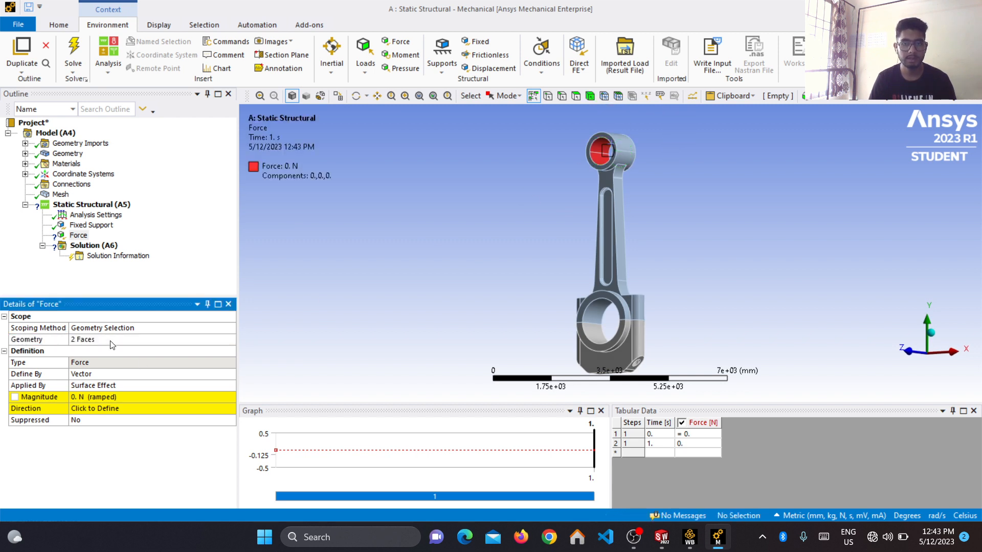
Define the force by Components and set its Y Component to -1700 N.
click(164, 374)
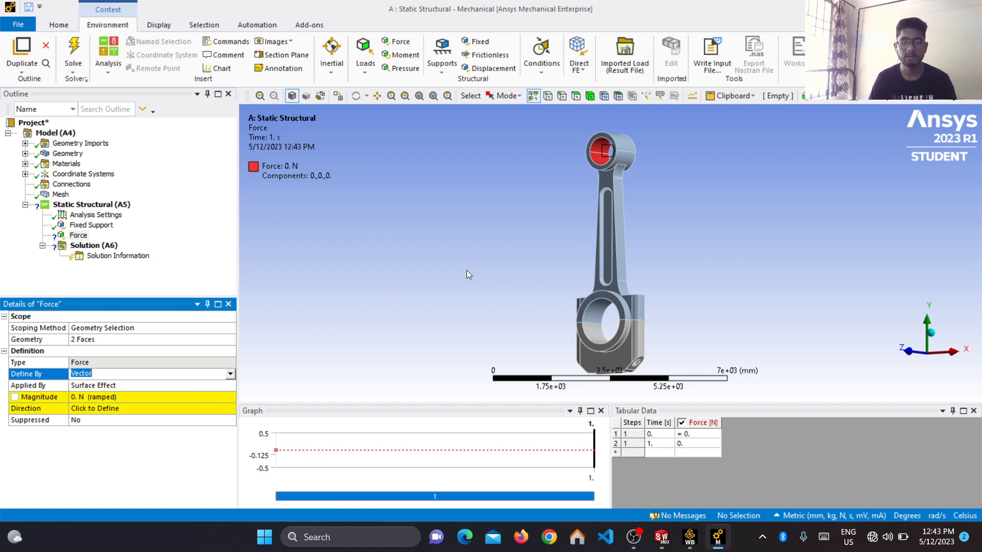
middle_drag(535, 246, 532, 258)
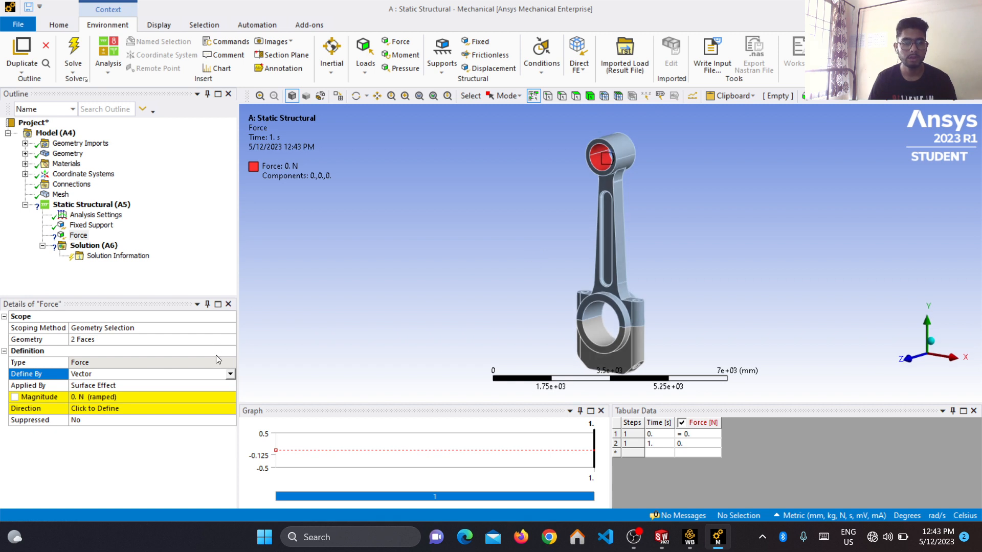
click(230, 374)
click(113, 387)
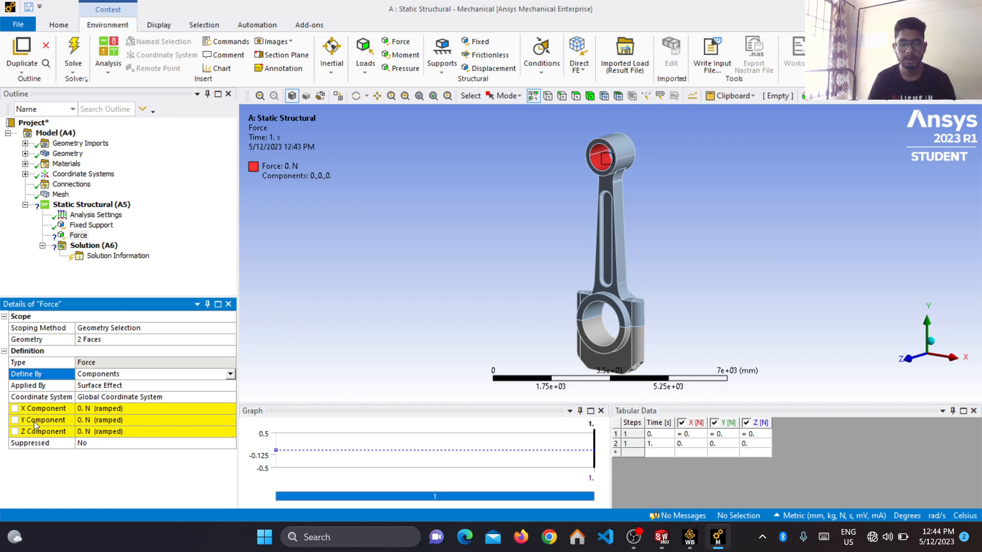
click(129, 419)
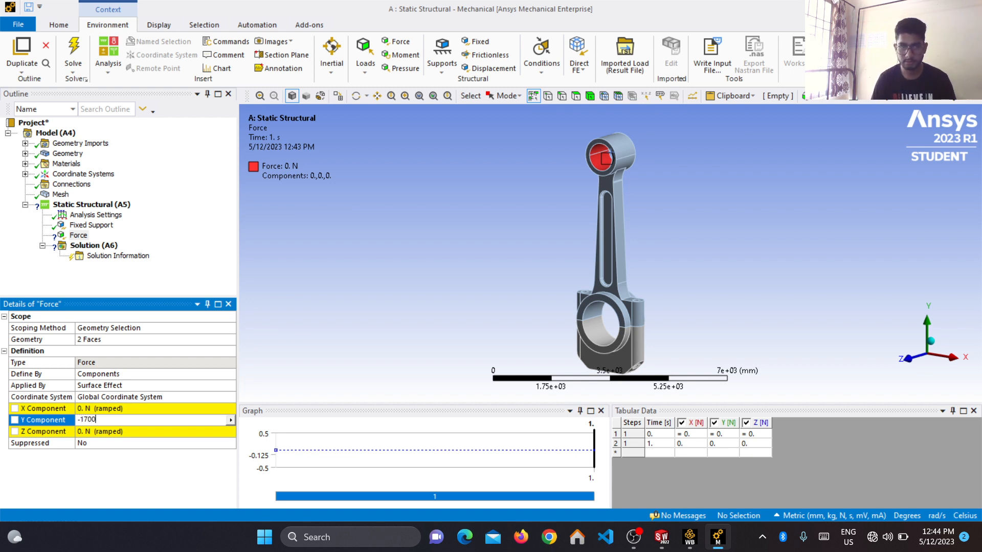
key(Return)
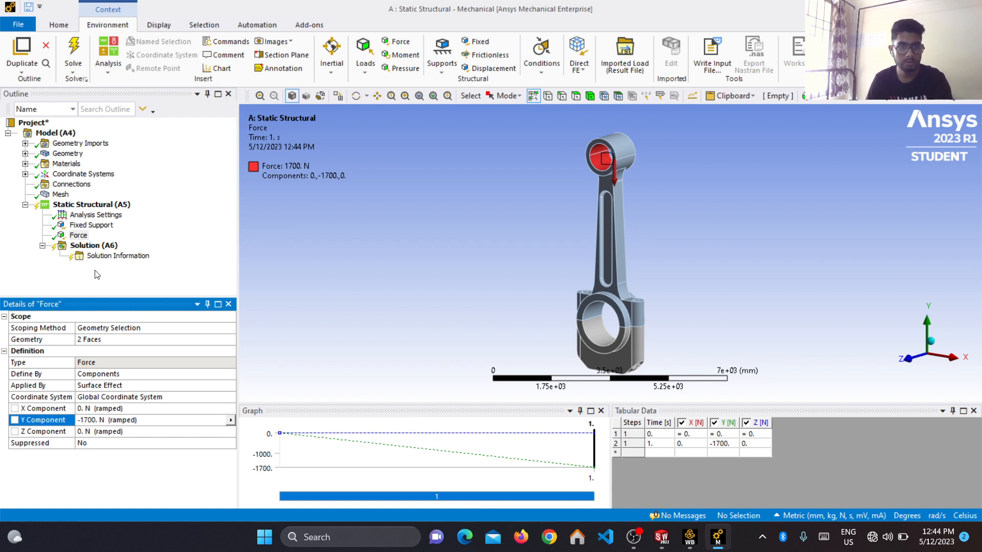
Add a Total Deformation result to the solution.
click(94, 248)
right_click(93, 250)
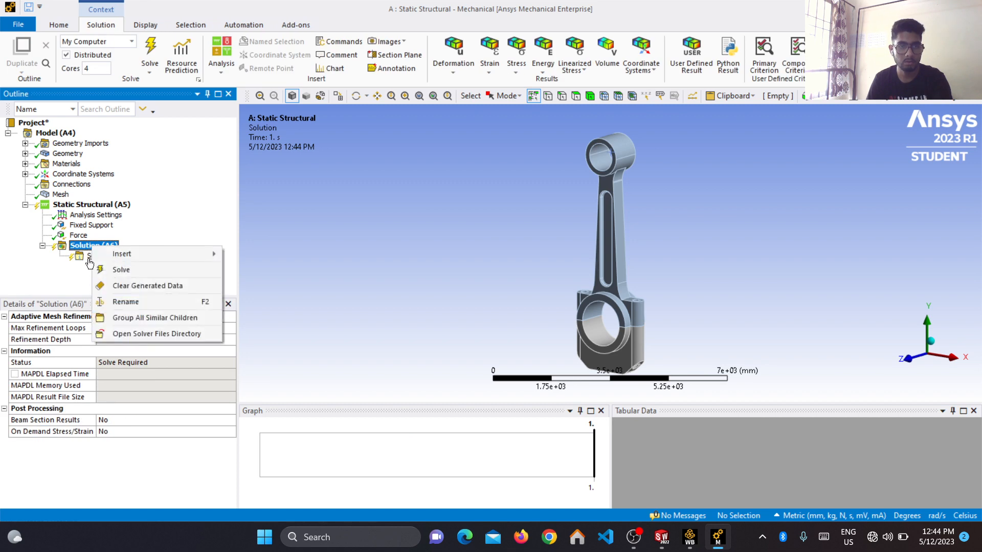
mouse_move(189, 252)
mouse_move(268, 256)
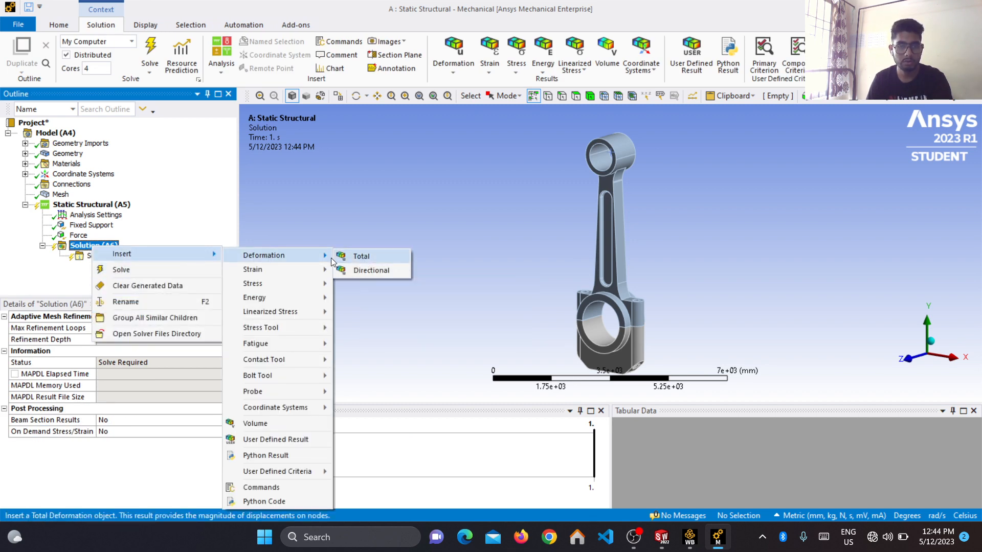
click(360, 255)
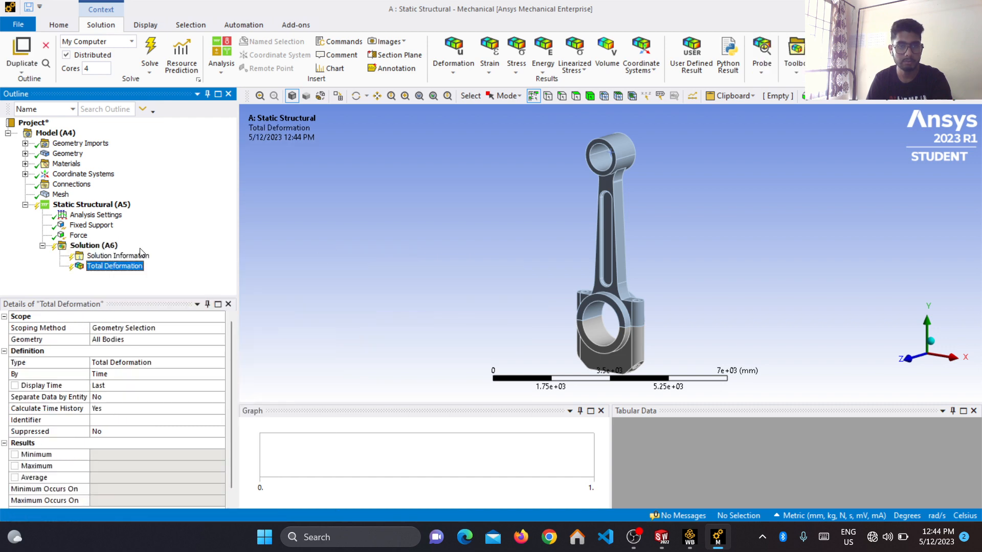
Add an Equivalent (von-Mises) stress result to the solution.
right_click(93, 246)
mouse_move(192, 252)
mouse_move(250, 260)
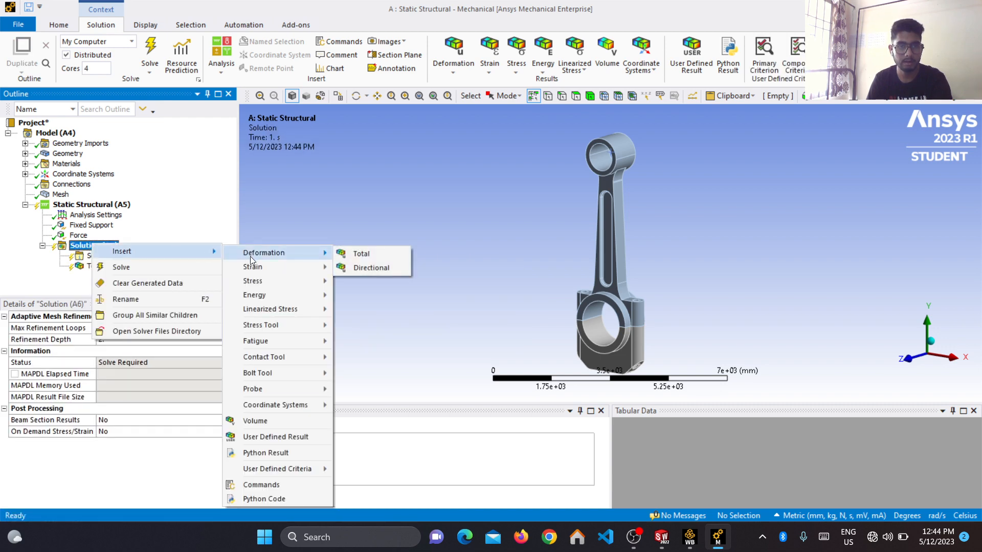
mouse_move(284, 281)
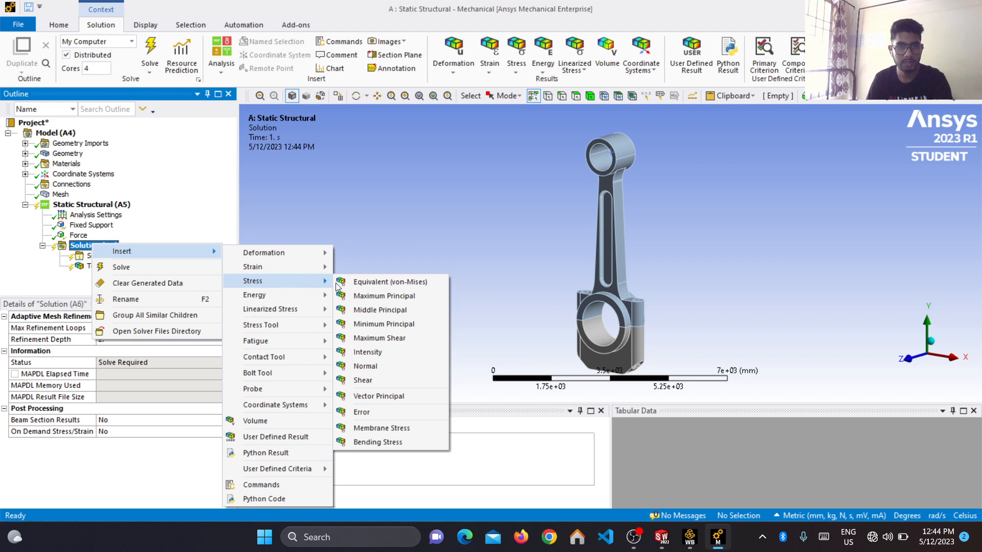
click(362, 283)
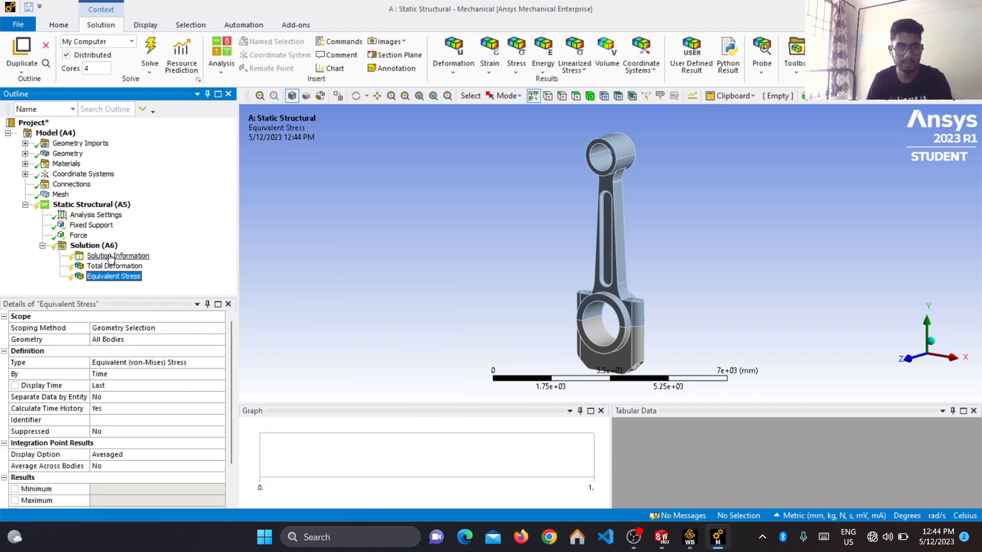
Add an Equivalent (von-Mises) strain result to the solution and solve the analysis.
right_click(95, 246)
mouse_move(146, 252)
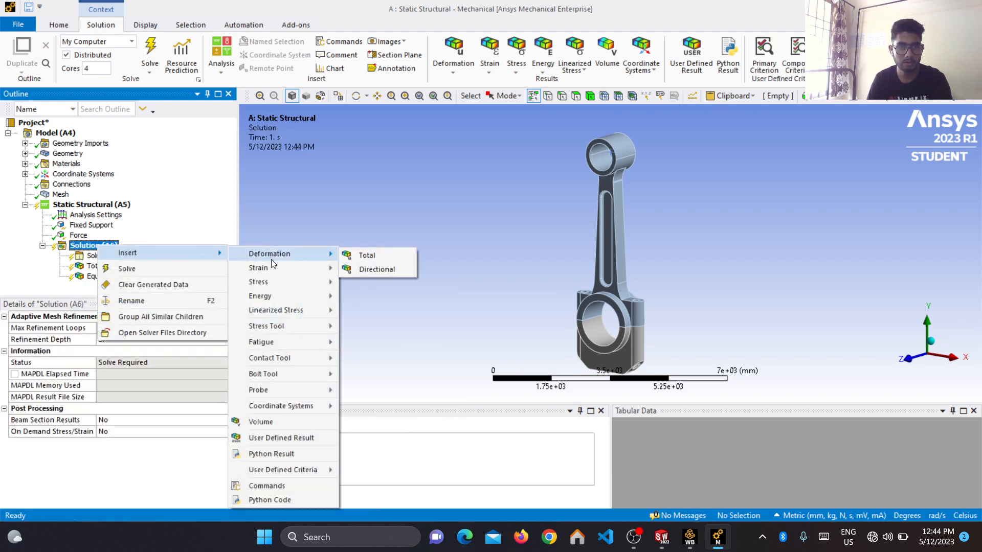
mouse_move(297, 268)
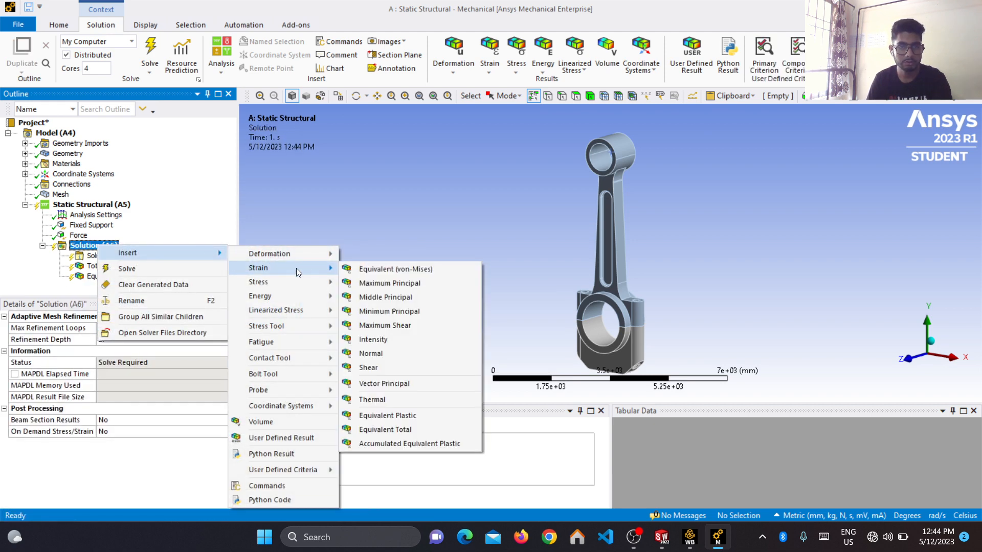
click(371, 271)
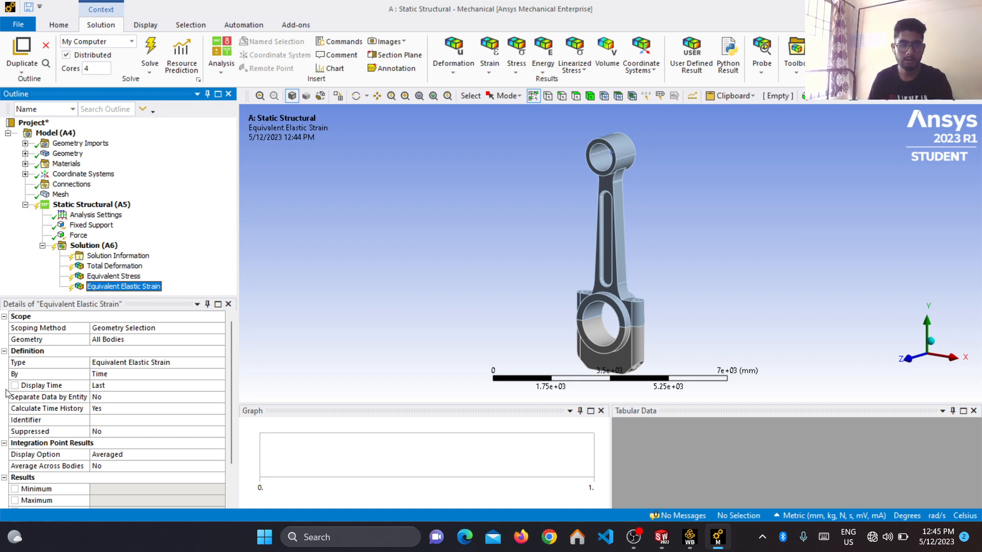
click(154, 52)
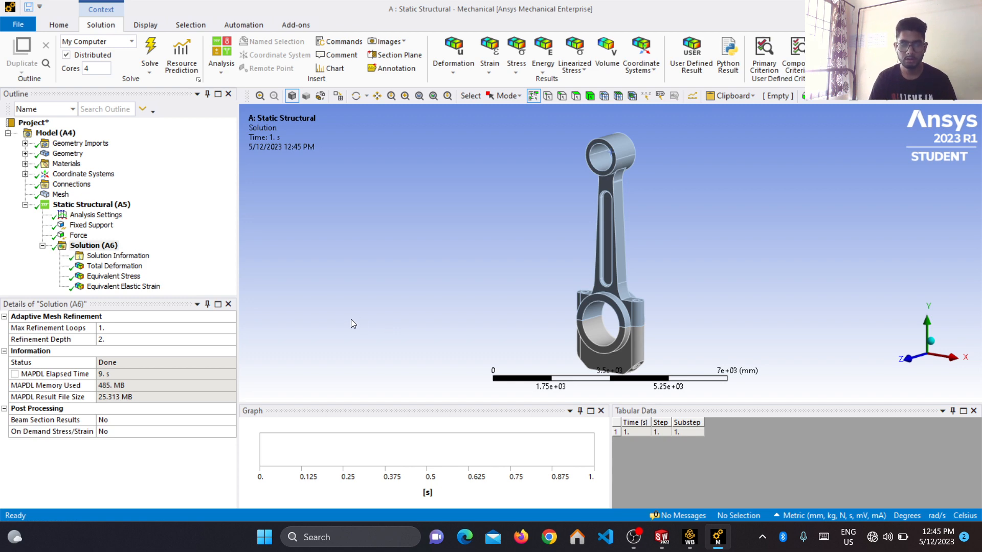
Review the total deformation, equivalent stress and equivalent elastic strain plots, along with the solver output.
click(104, 265)
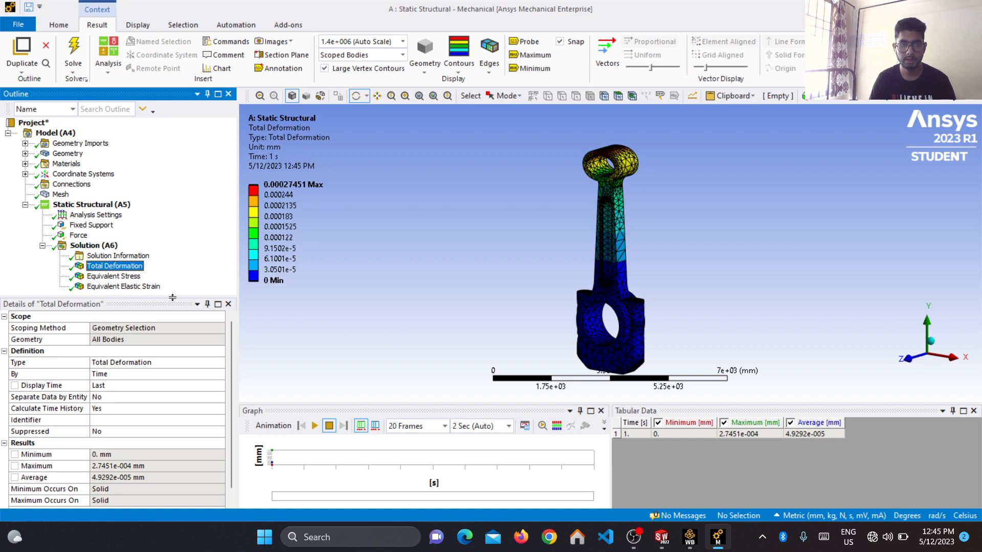
drag(174, 298, 170, 364)
click(128, 277)
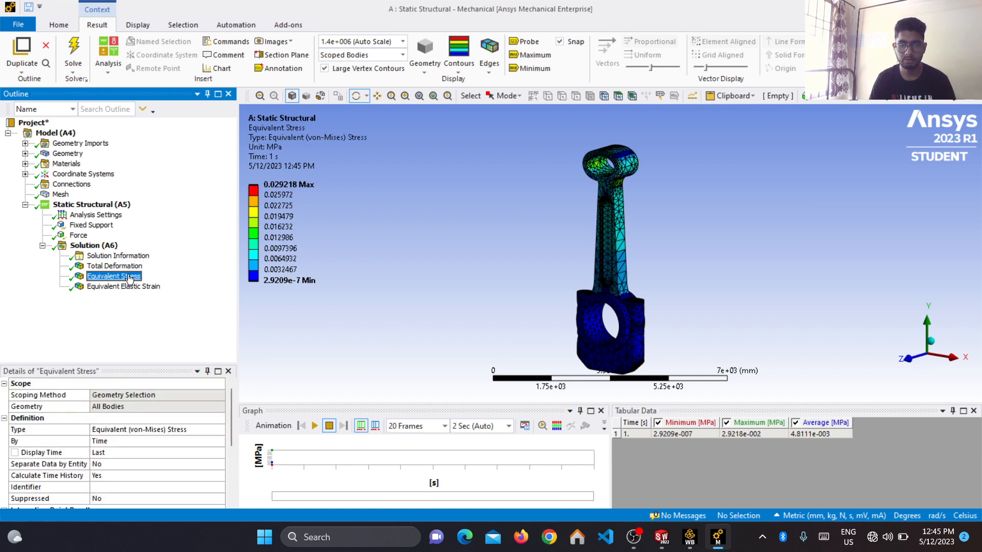
click(125, 287)
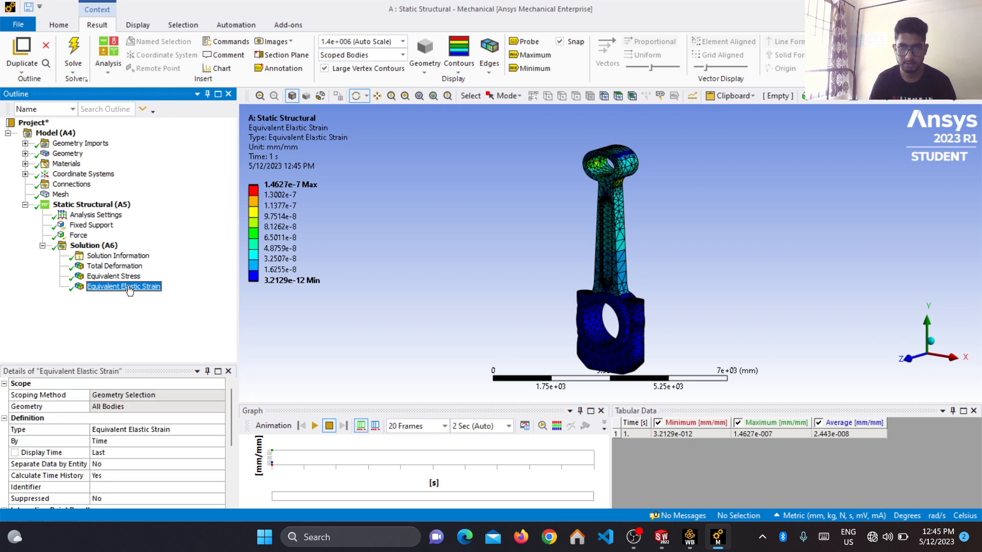
click(119, 257)
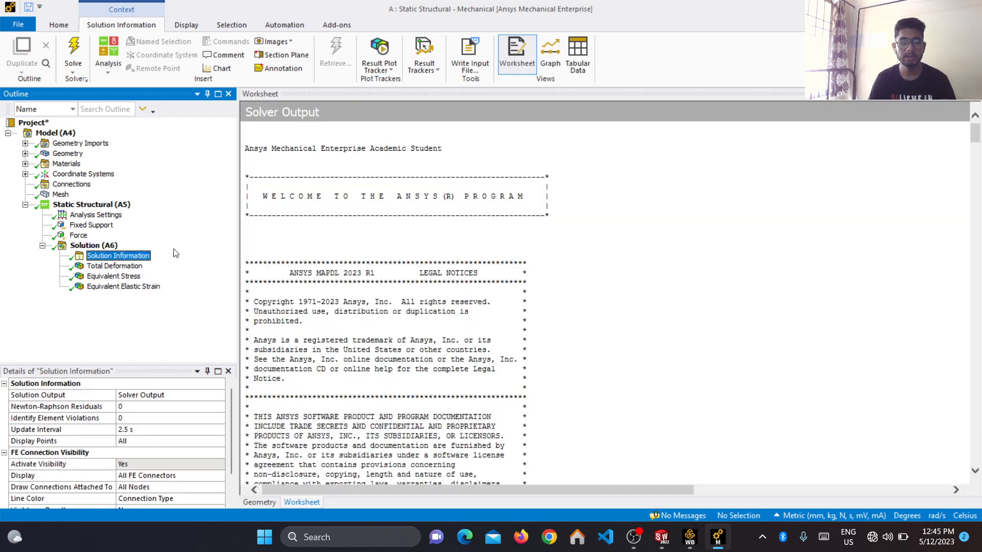
Display the Total Deformation plot with the No WireFrame edge option so the mesh elements are hidden.
click(114, 266)
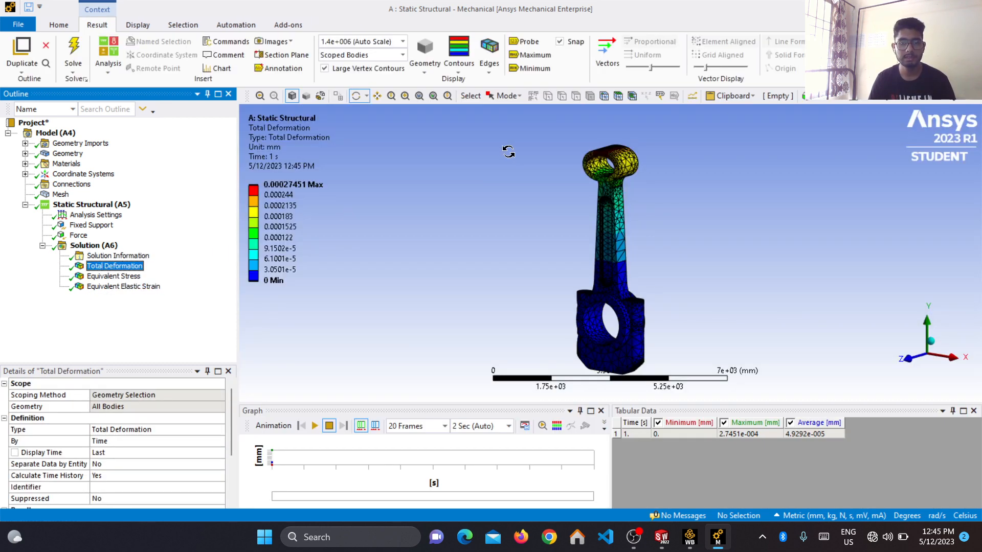
click(490, 75)
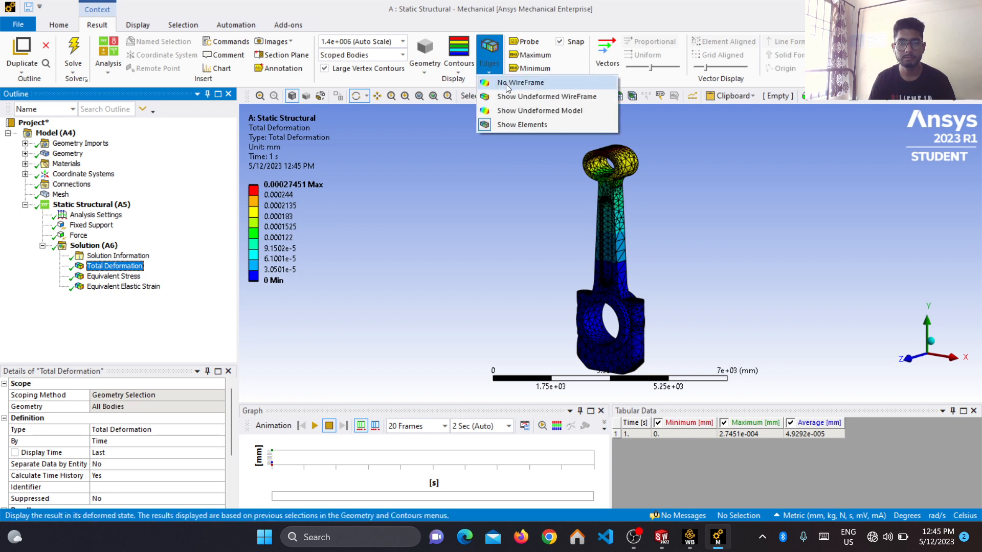
click(506, 85)
drag(647, 193, 628, 165)
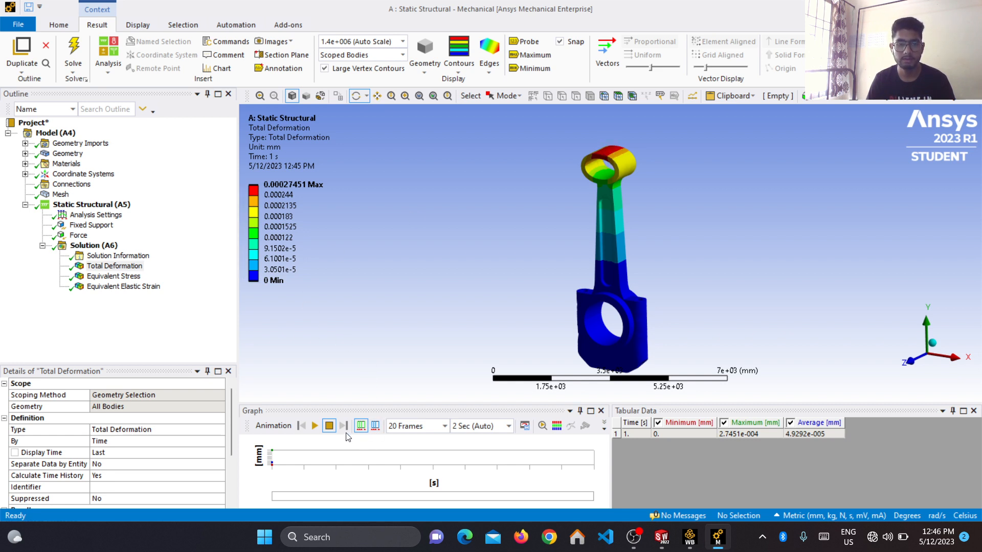
Play the total deformation animation and view the equivalent stress and elastic strain plots without mesh lines.
click(315, 426)
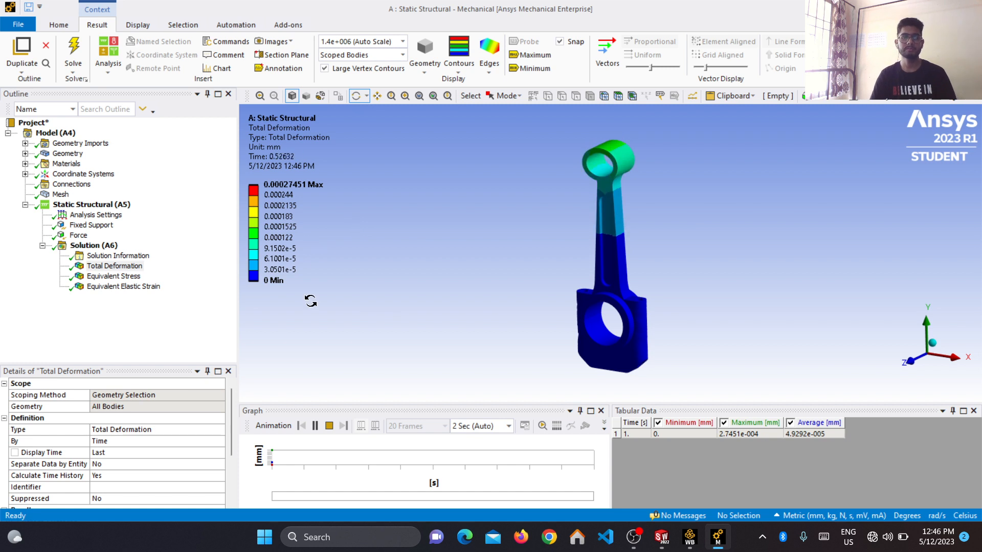
click(116, 278)
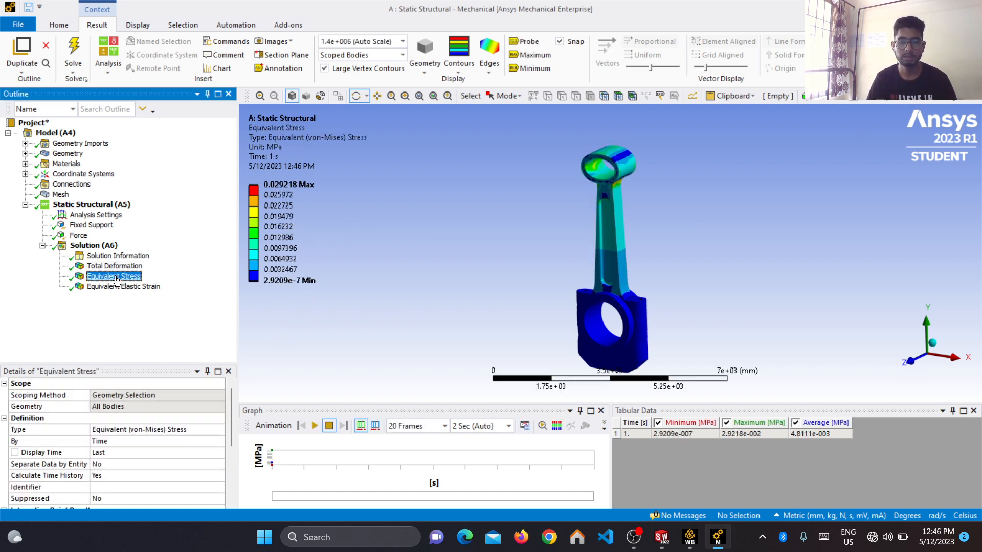
click(116, 288)
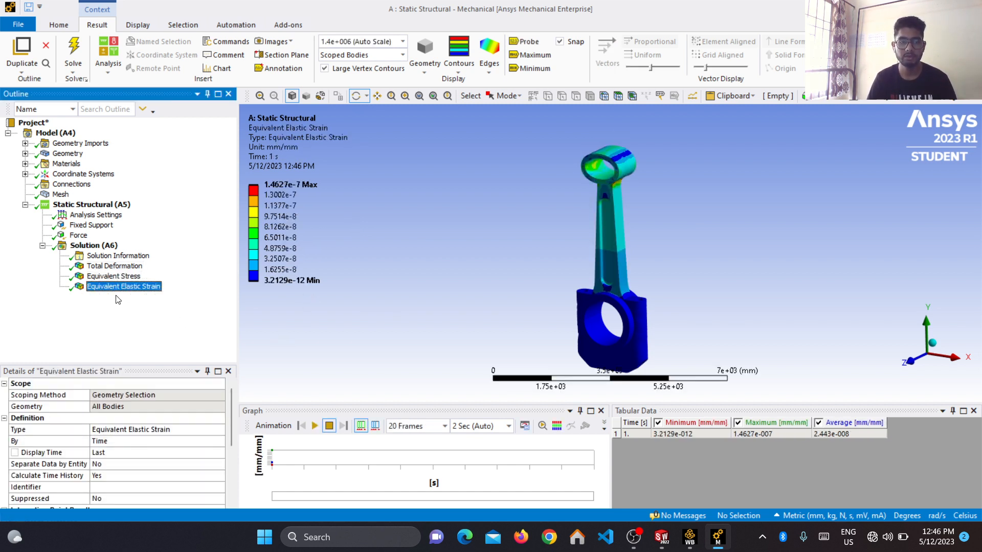